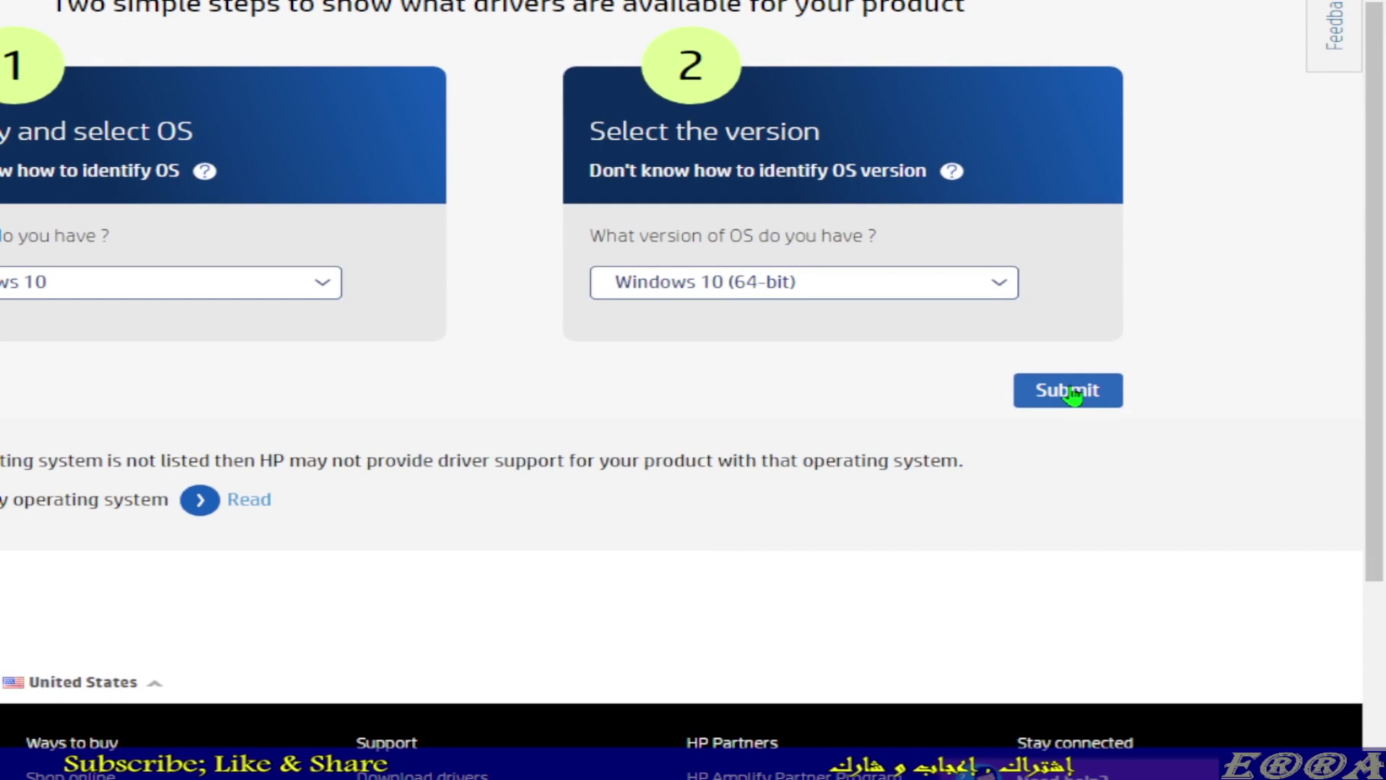
# - Submit Windows 10 (64-bit) as the operating system, wait for the page to respond, and expand the list of all drivers
pyautogui.click(1069, 391)
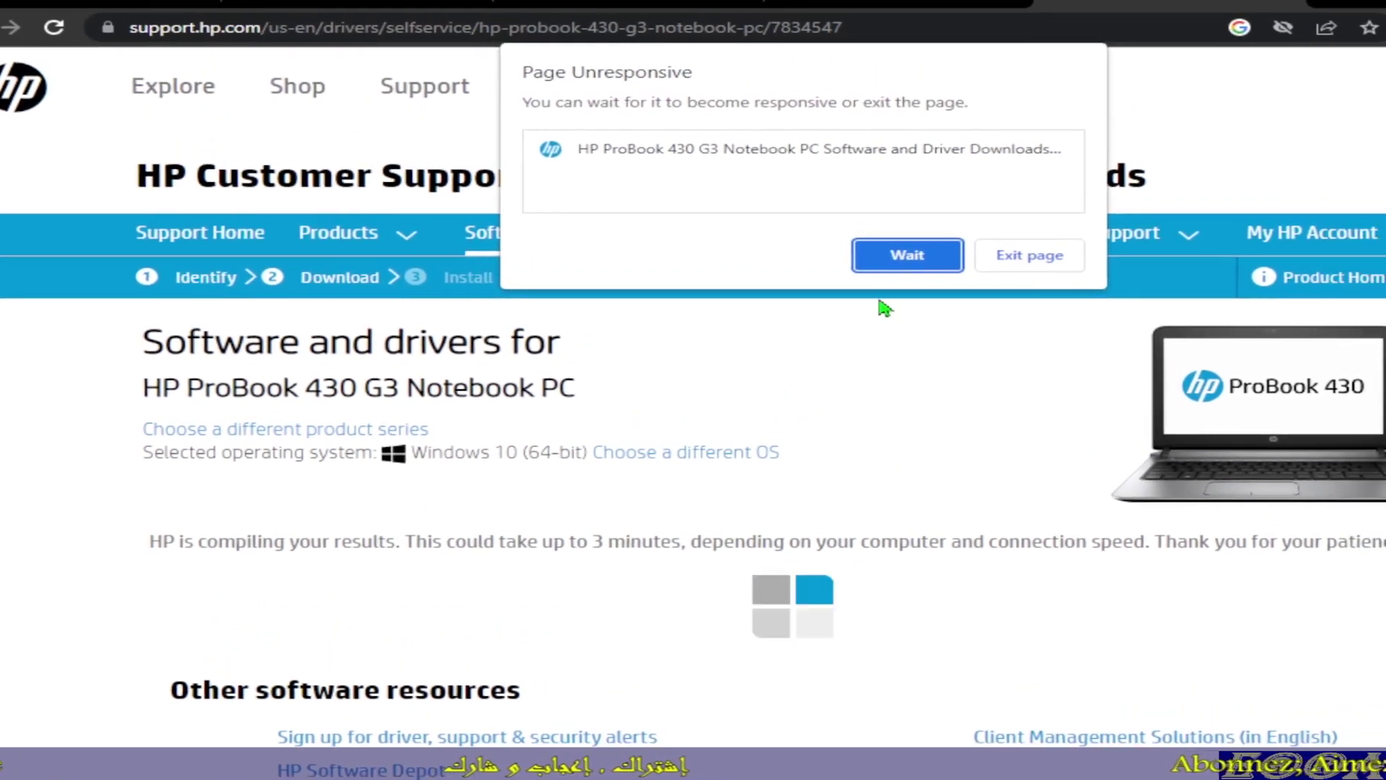
pyautogui.click(942, 256)
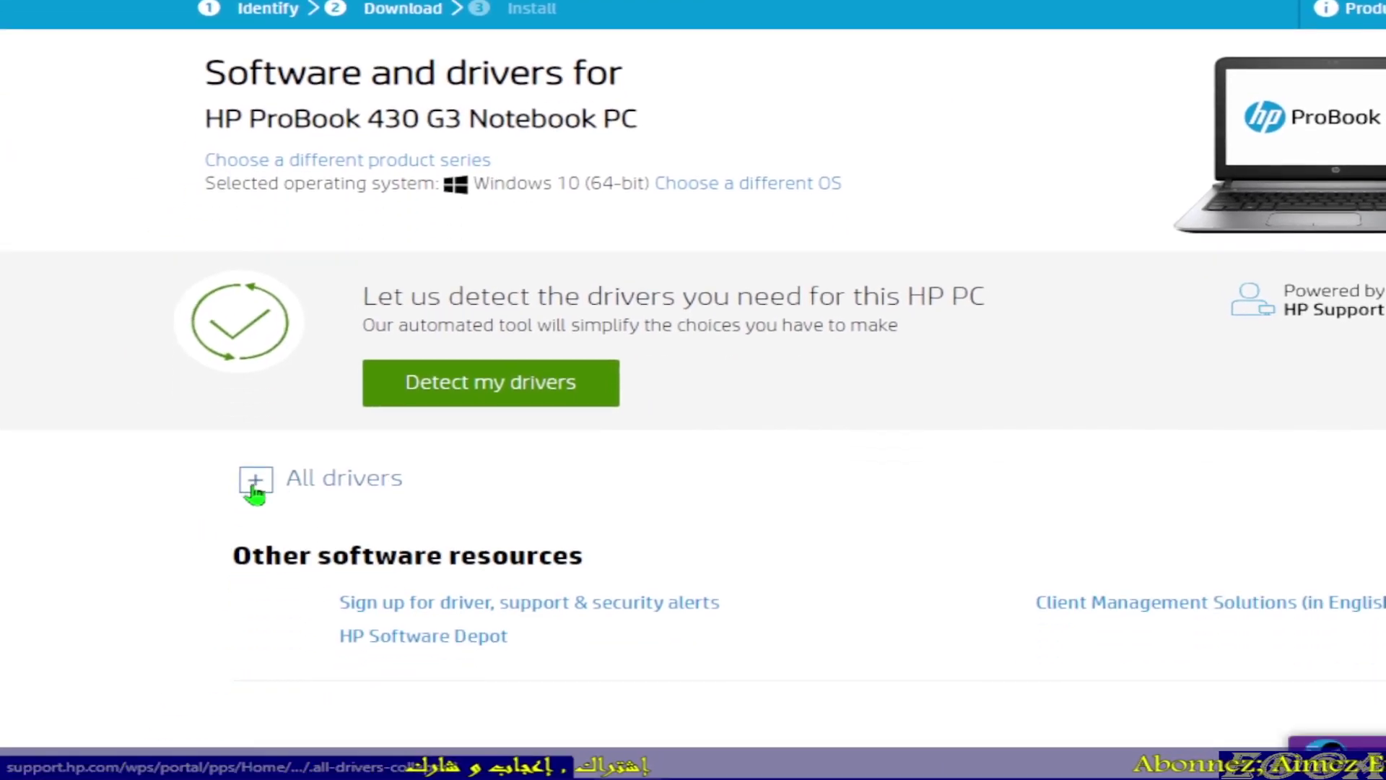
pyautogui.click(161, 699)
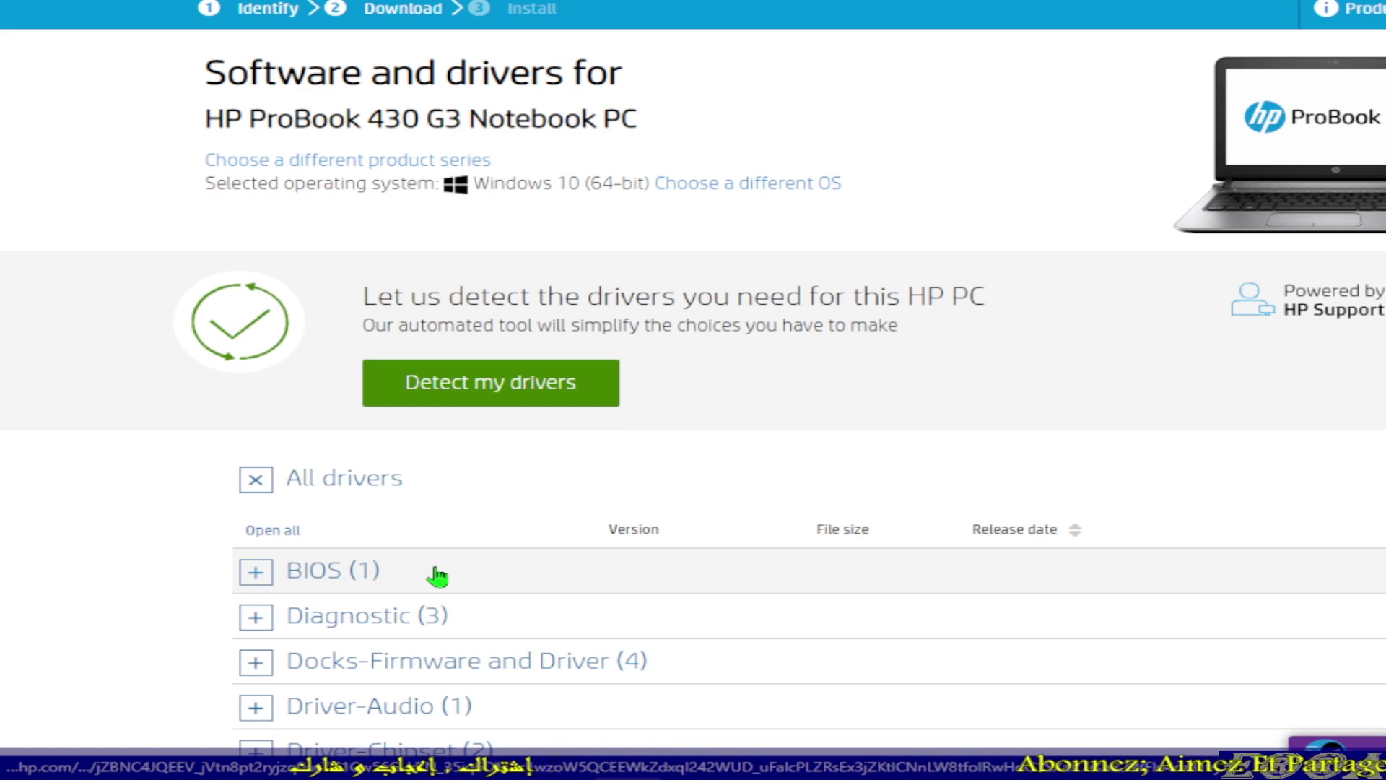
# - Expand the BIOS category and download the HP Notebook System BIOS Update, version 01.58 Rev.A
pyautogui.scroll(-3, 436, 576)
pyautogui.click(258, 362)
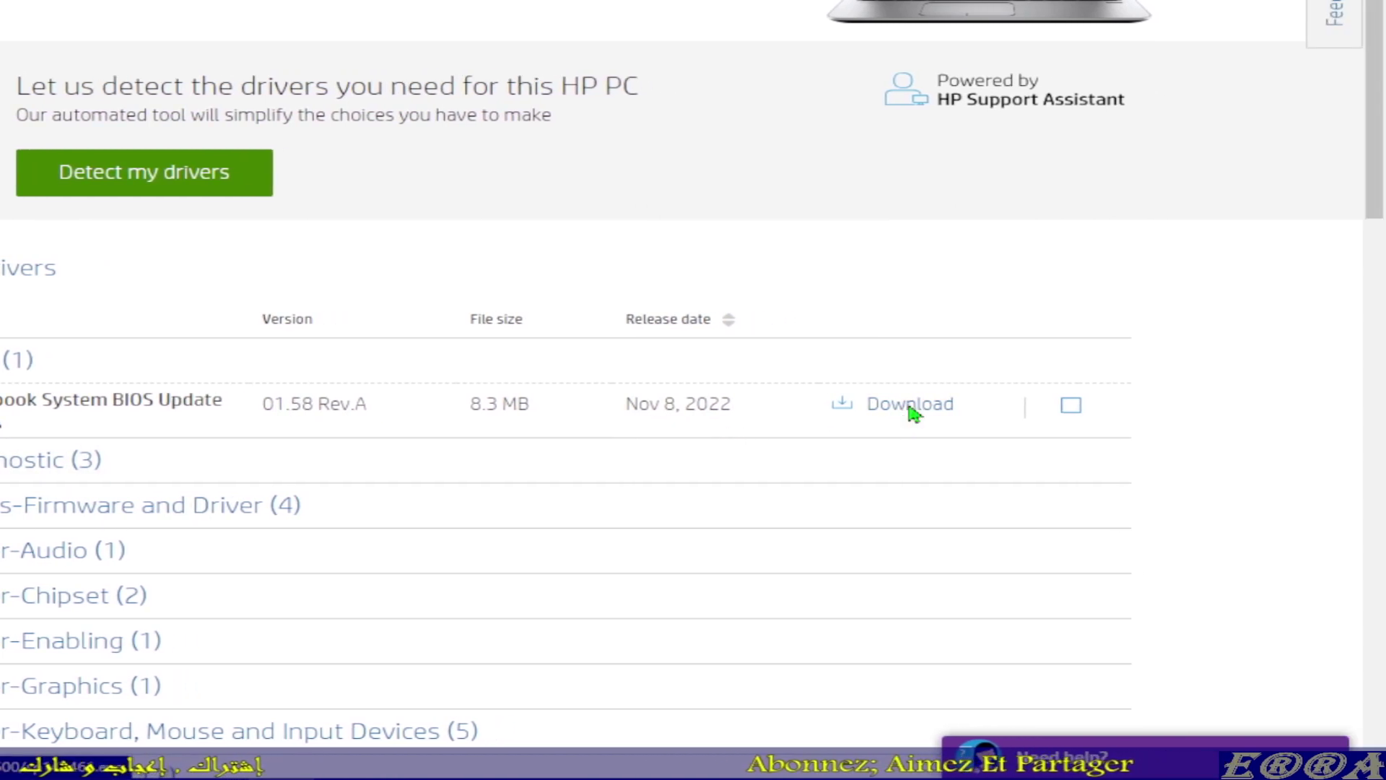
pyautogui.click(911, 406)
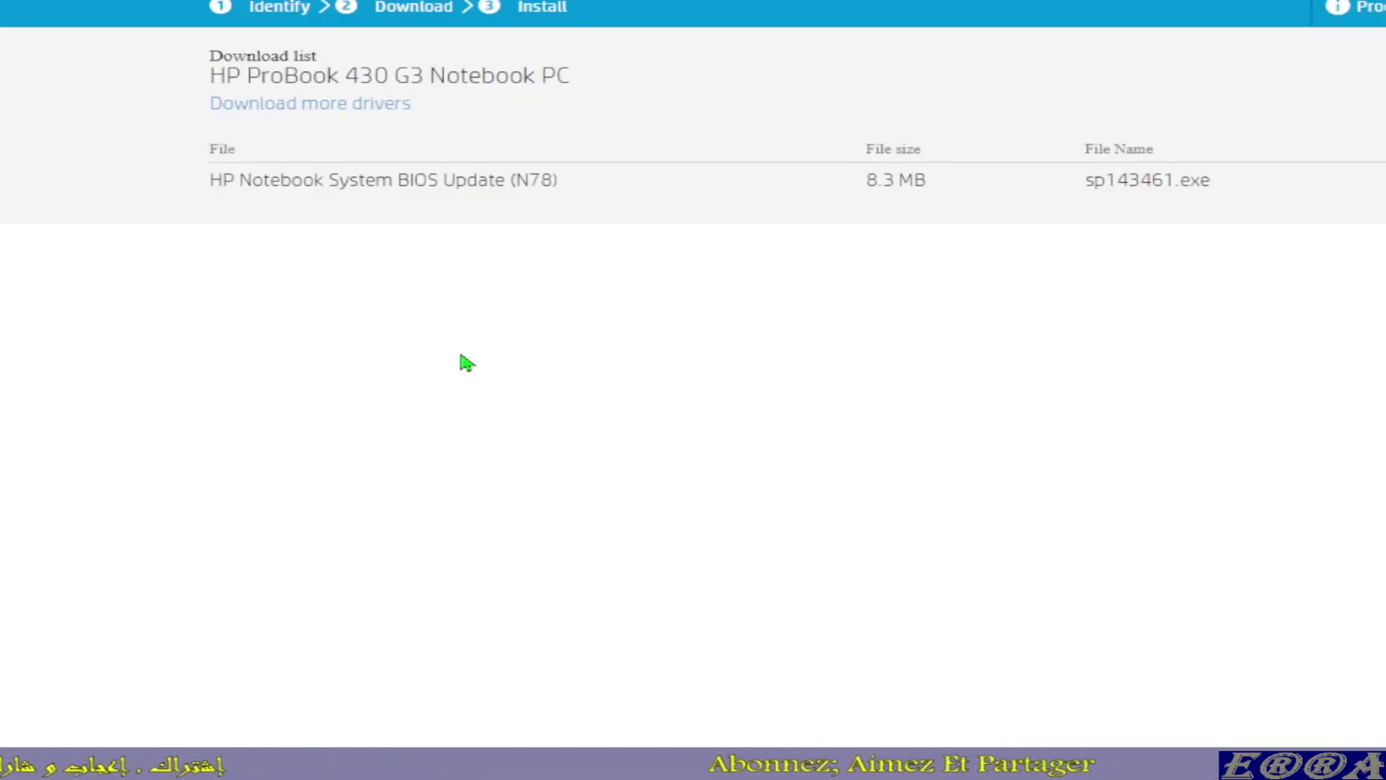
# - Save sp143461.exe in a new folder named EXE inside Bios Fixing > ERS > Ayoshx
pyautogui.scroll(1, 553, 388)
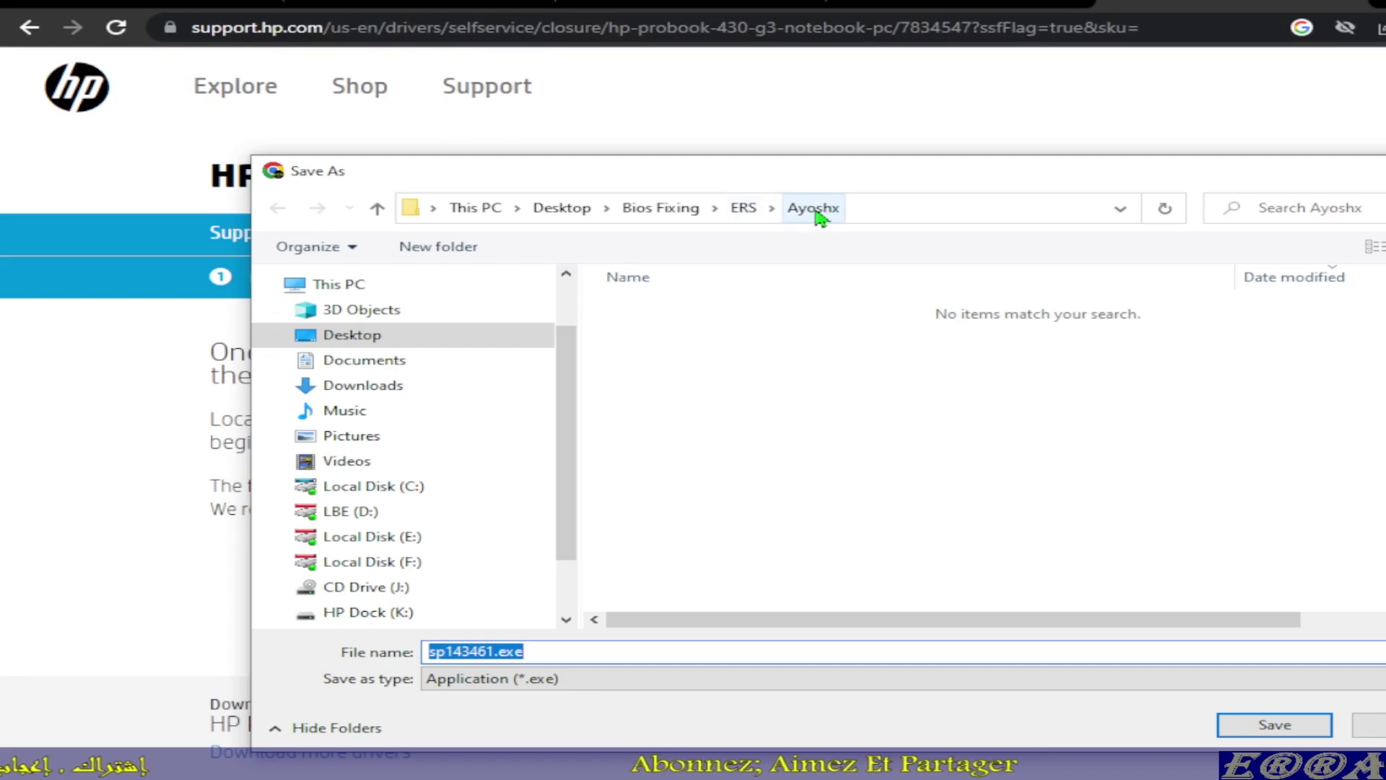
pyautogui.click(739, 209)
pyautogui.doubleClick(660, 309)
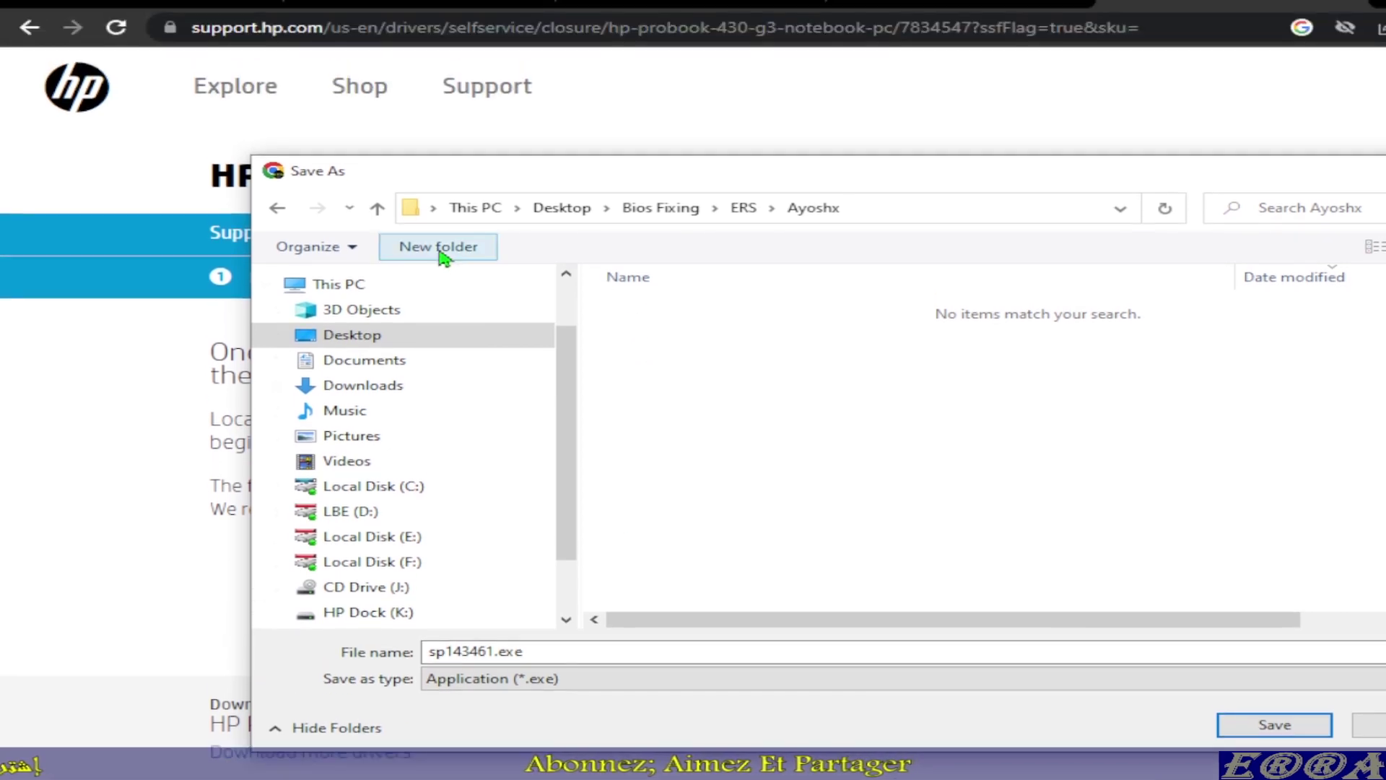
pyautogui.click(440, 249)
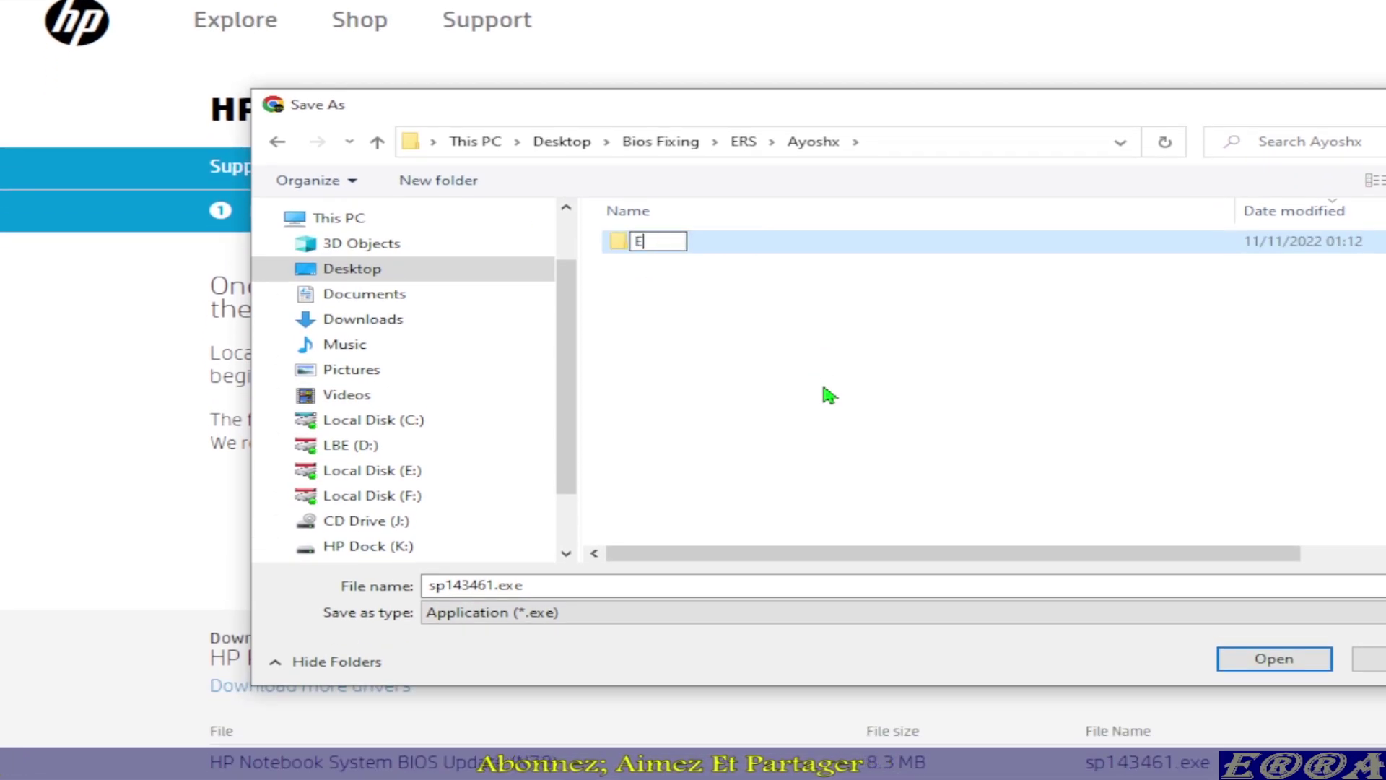
pyautogui.press('Return')
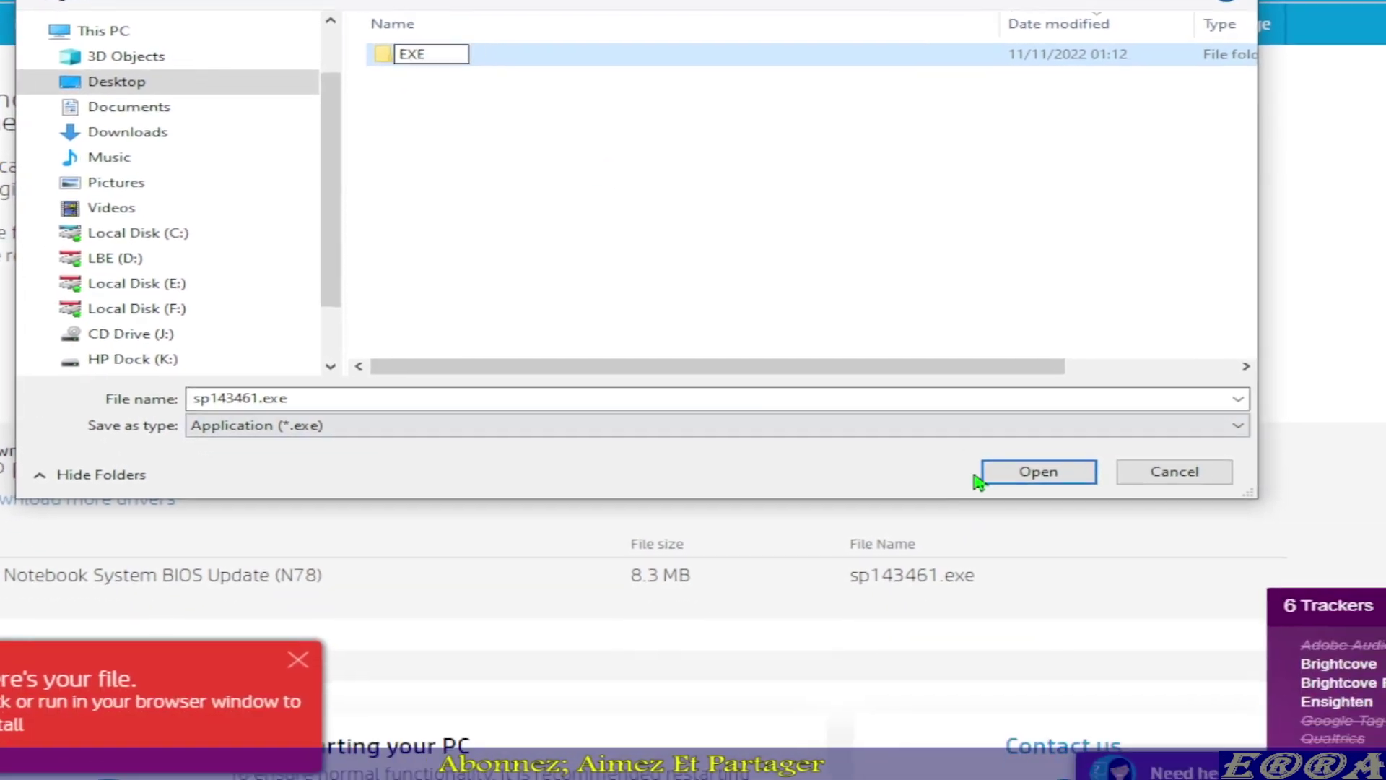
pyautogui.click(928, 457)
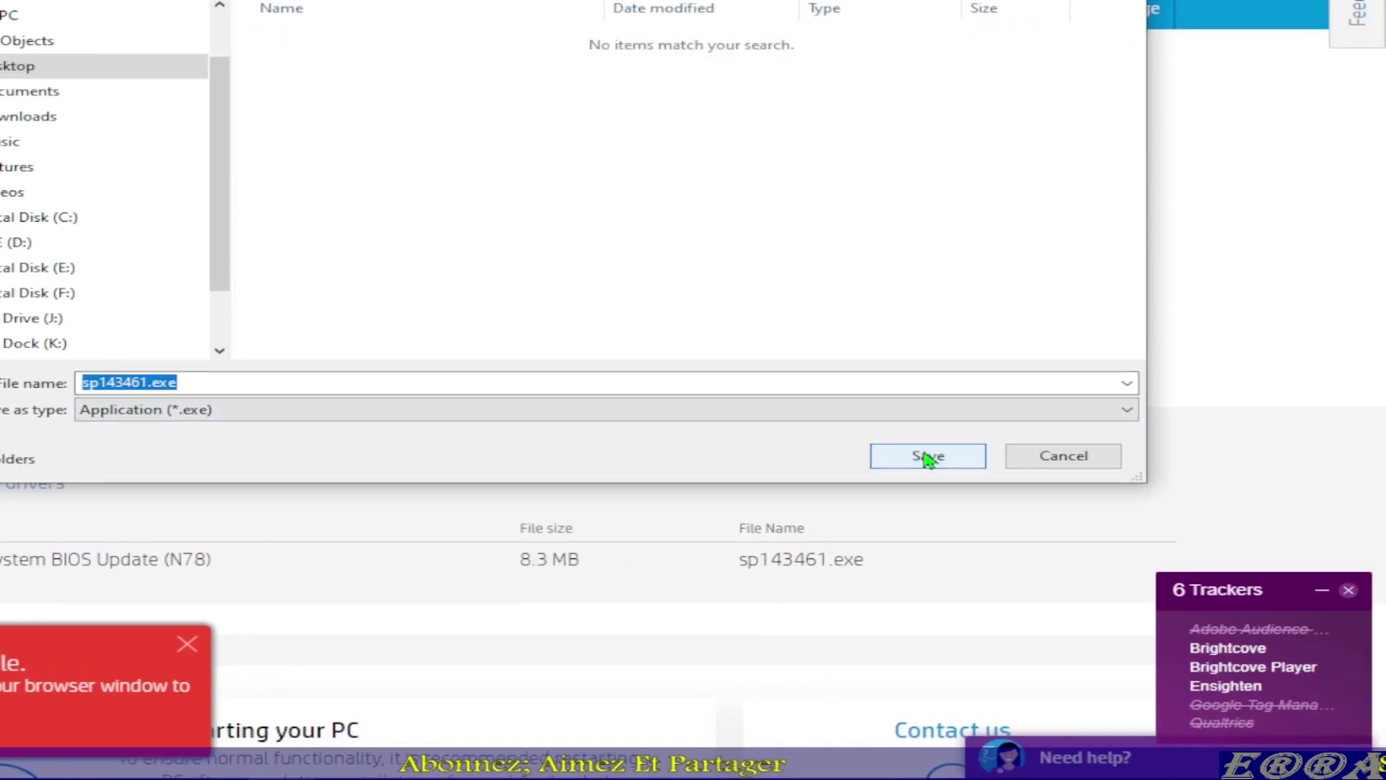
pyautogui.click(928, 458)
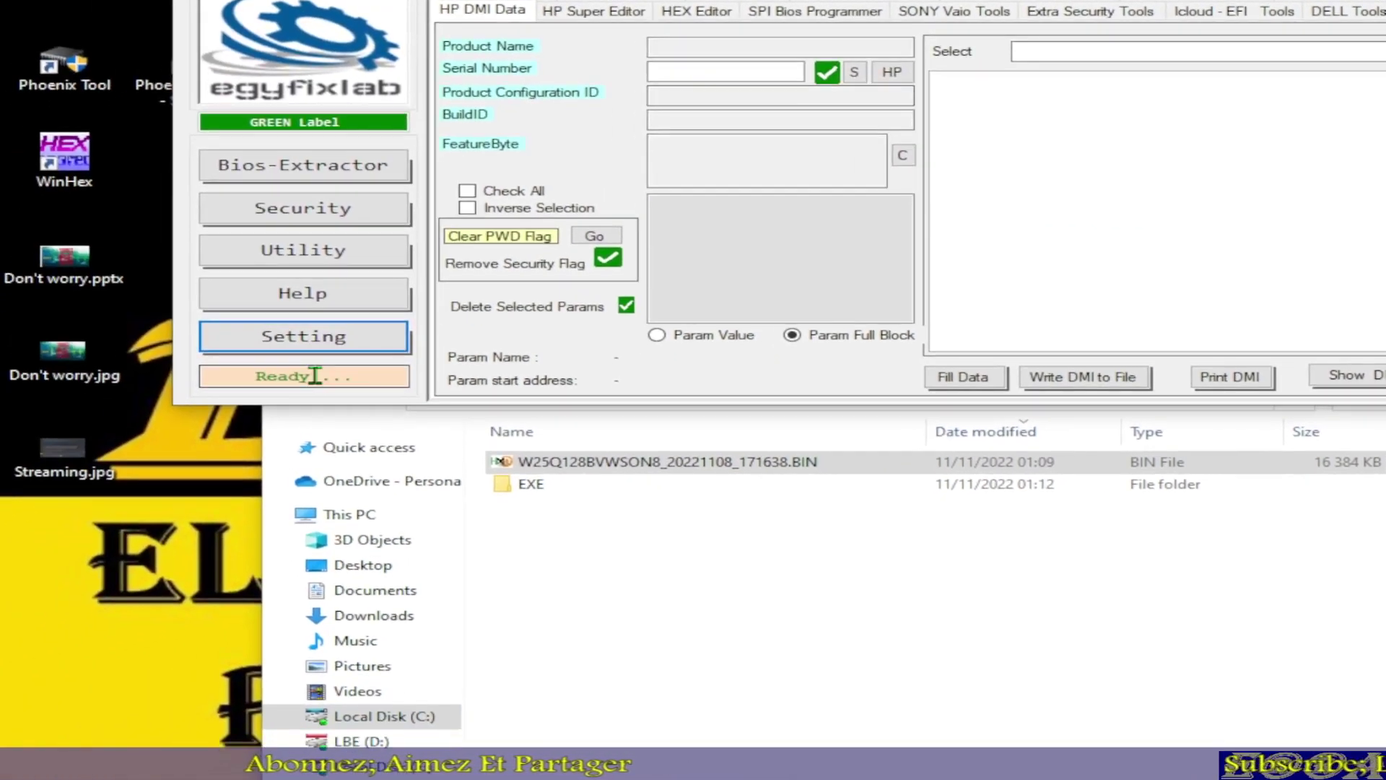
# - Switch to the egyfixlab tool and load sp143461.exe from Bios Fixing > ERS > Ayoshx > EXE into the HP Super Editor
pyautogui.doubleClick(254, 376)
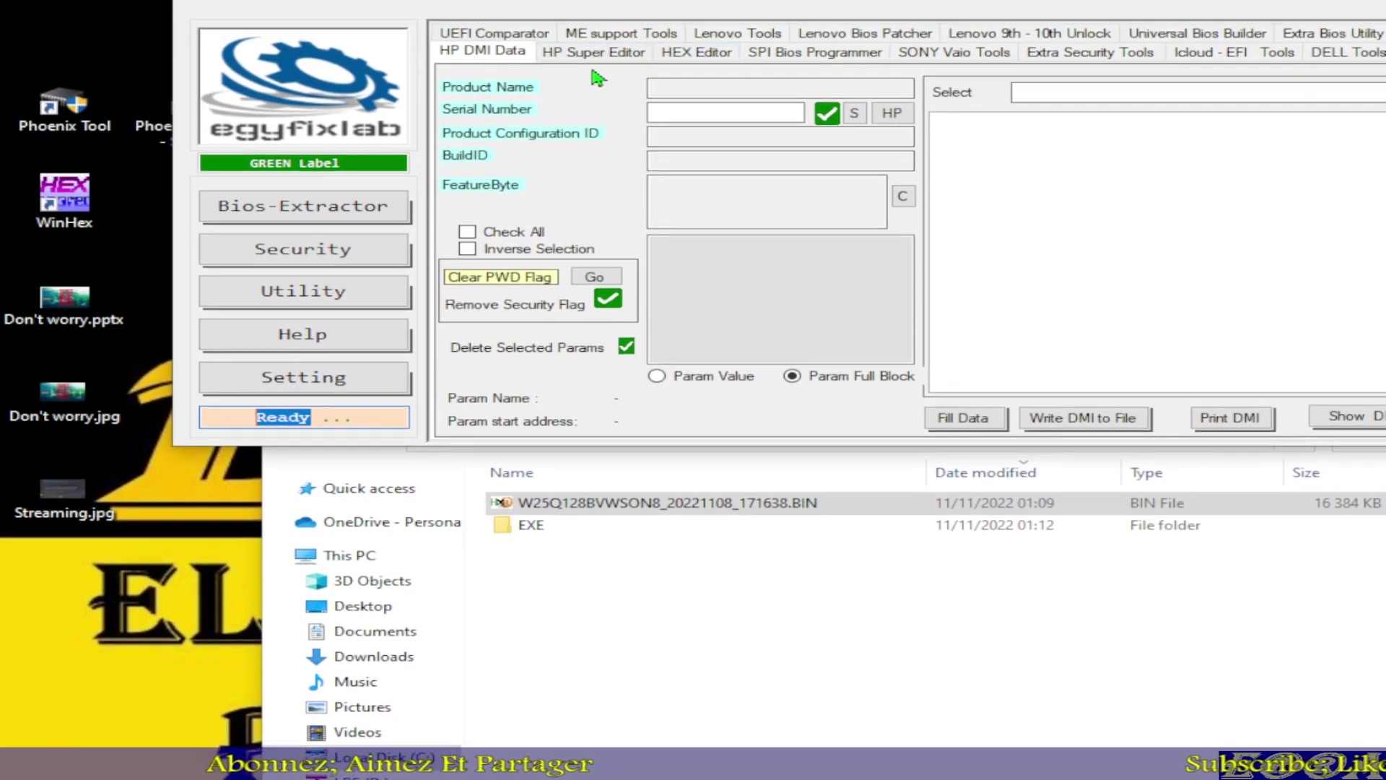
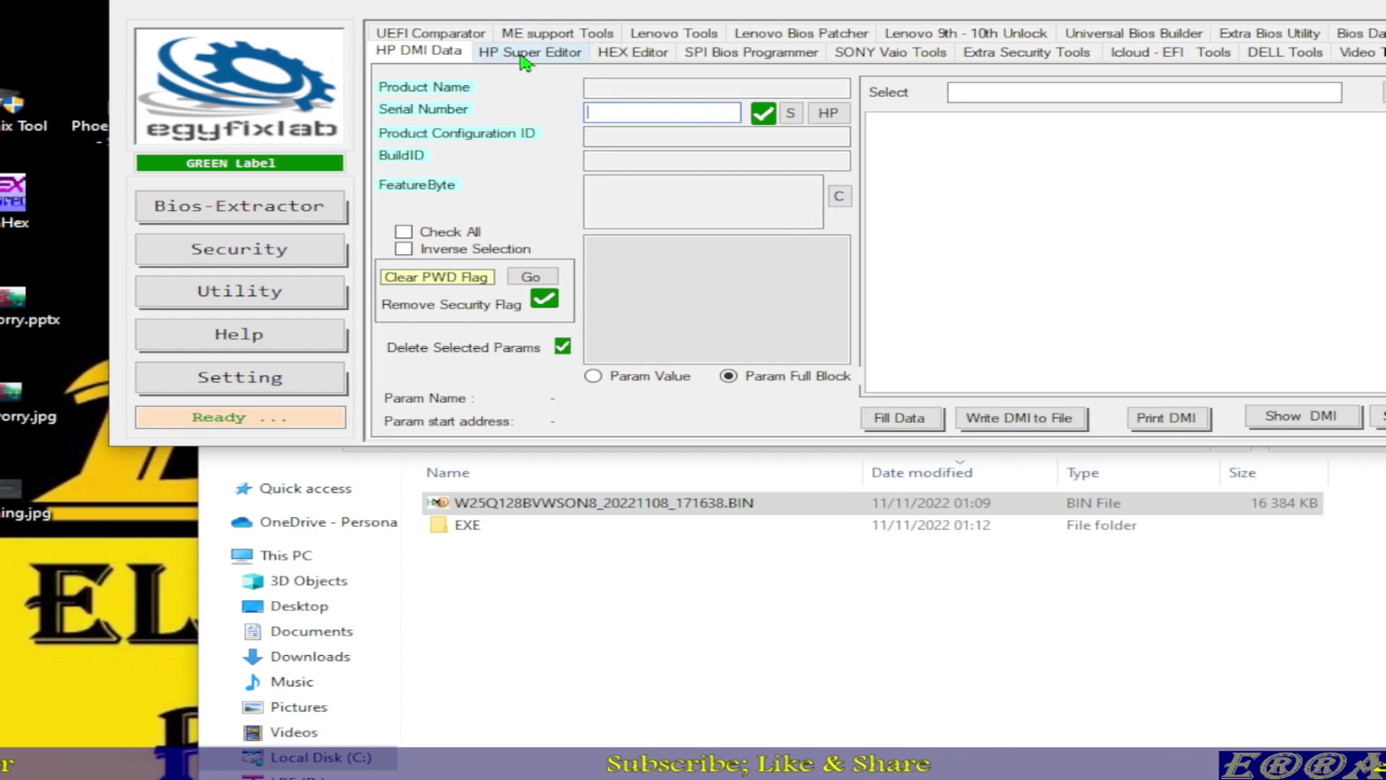
pyautogui.click(525, 55)
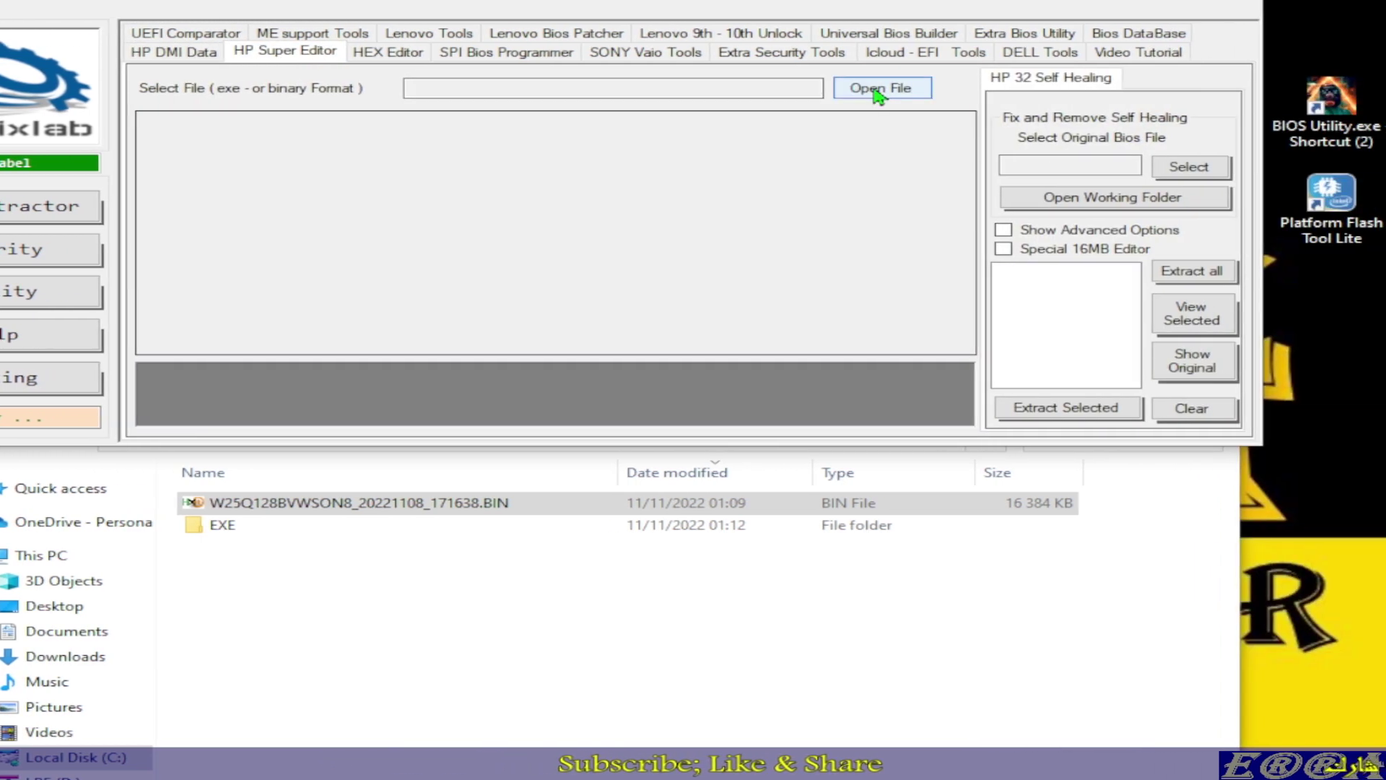
pyautogui.click(1119, 87)
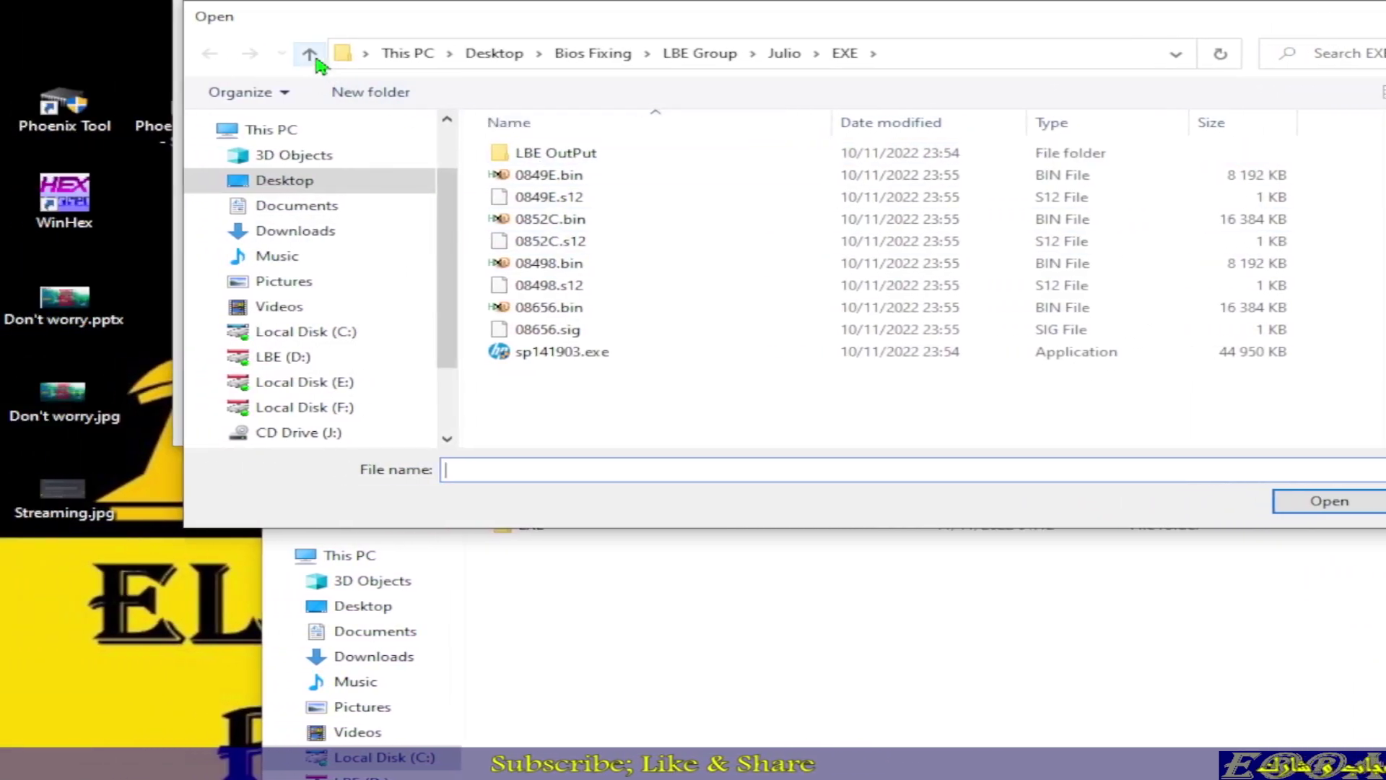
pyautogui.click(299, 54)
pyautogui.click(316, 61)
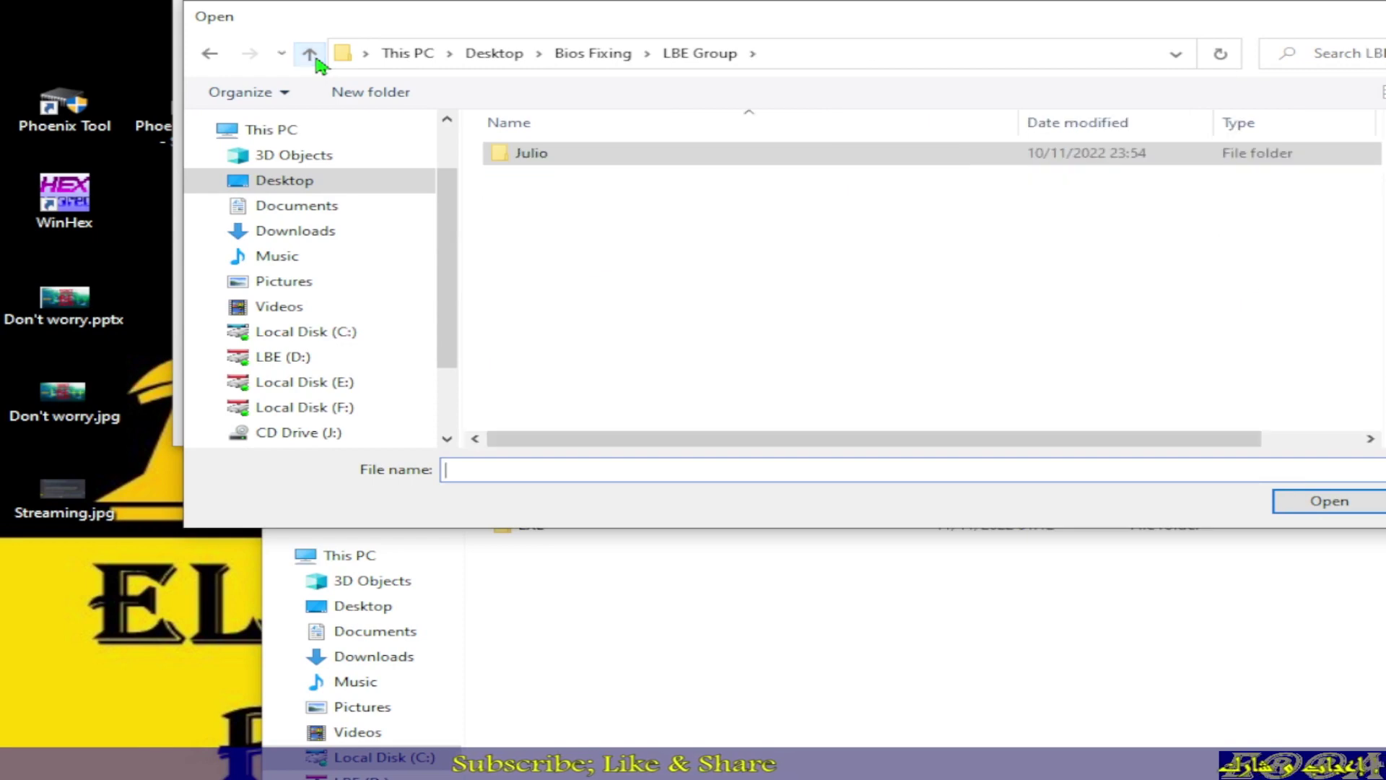
pyautogui.click(311, 56)
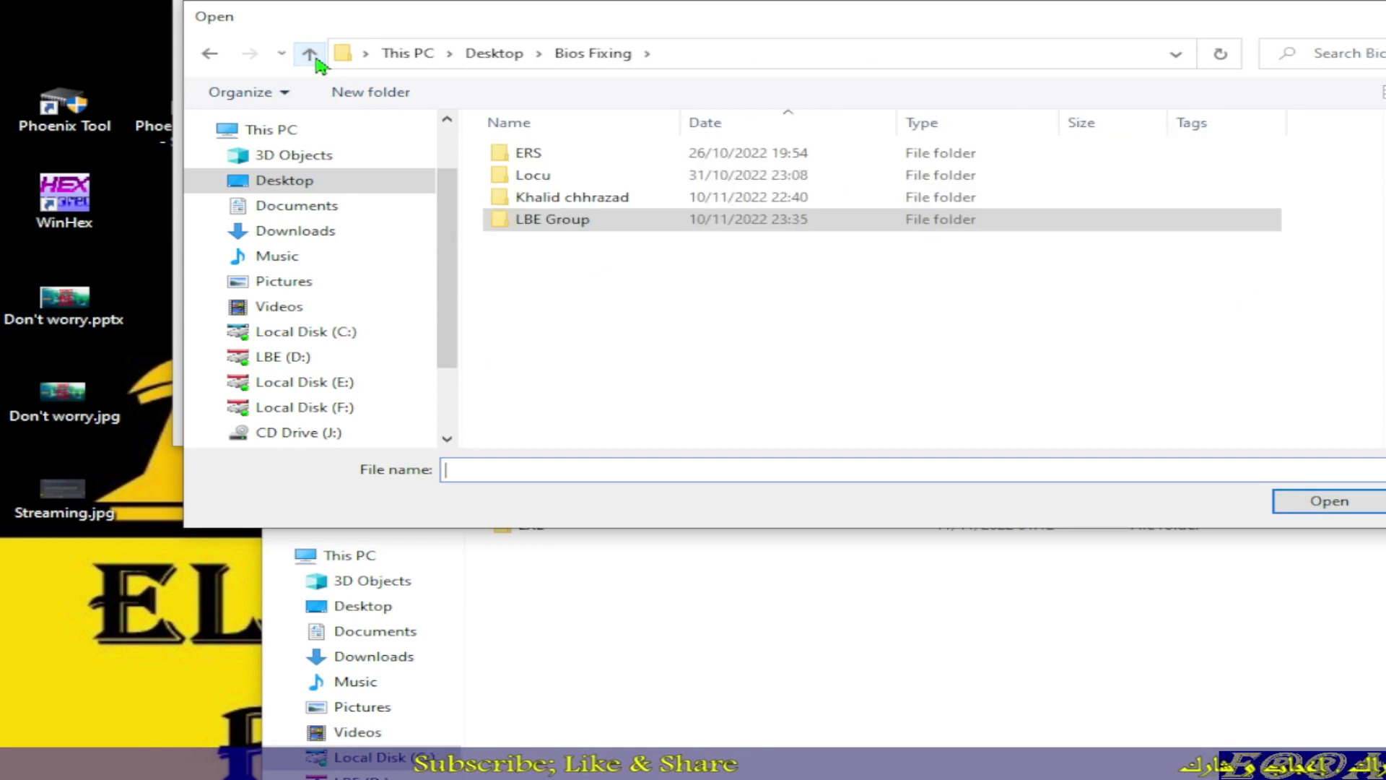
pyautogui.doubleClick(527, 153)
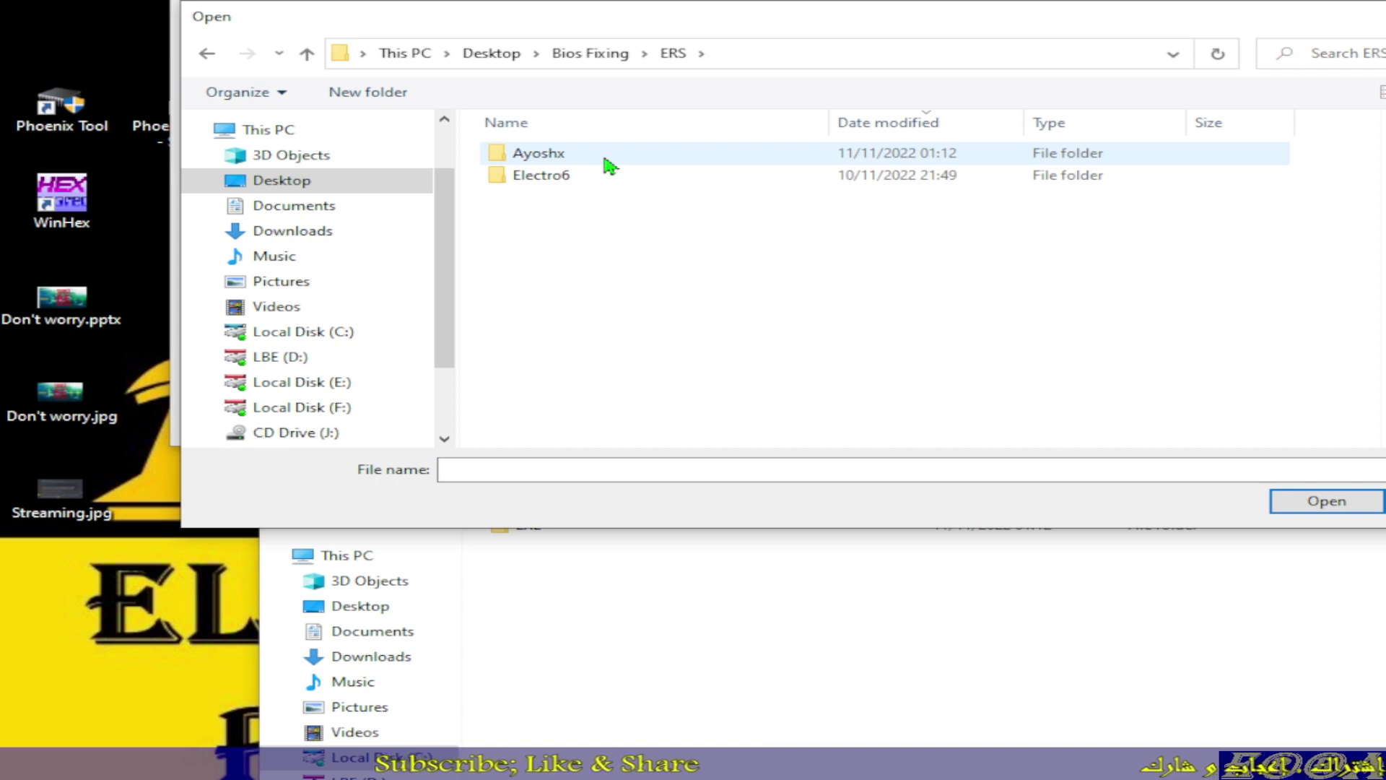
pyautogui.doubleClick(571, 152)
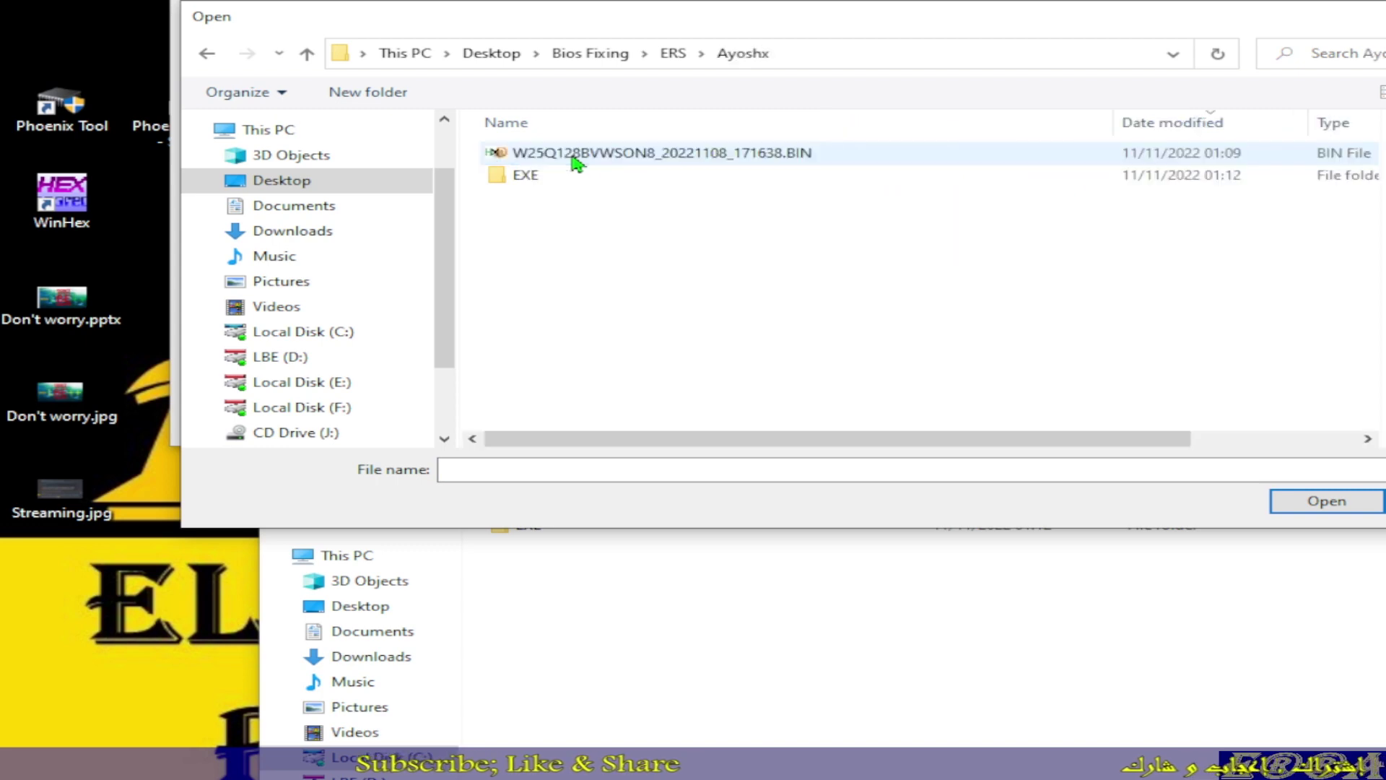
pyautogui.doubleClick(543, 182)
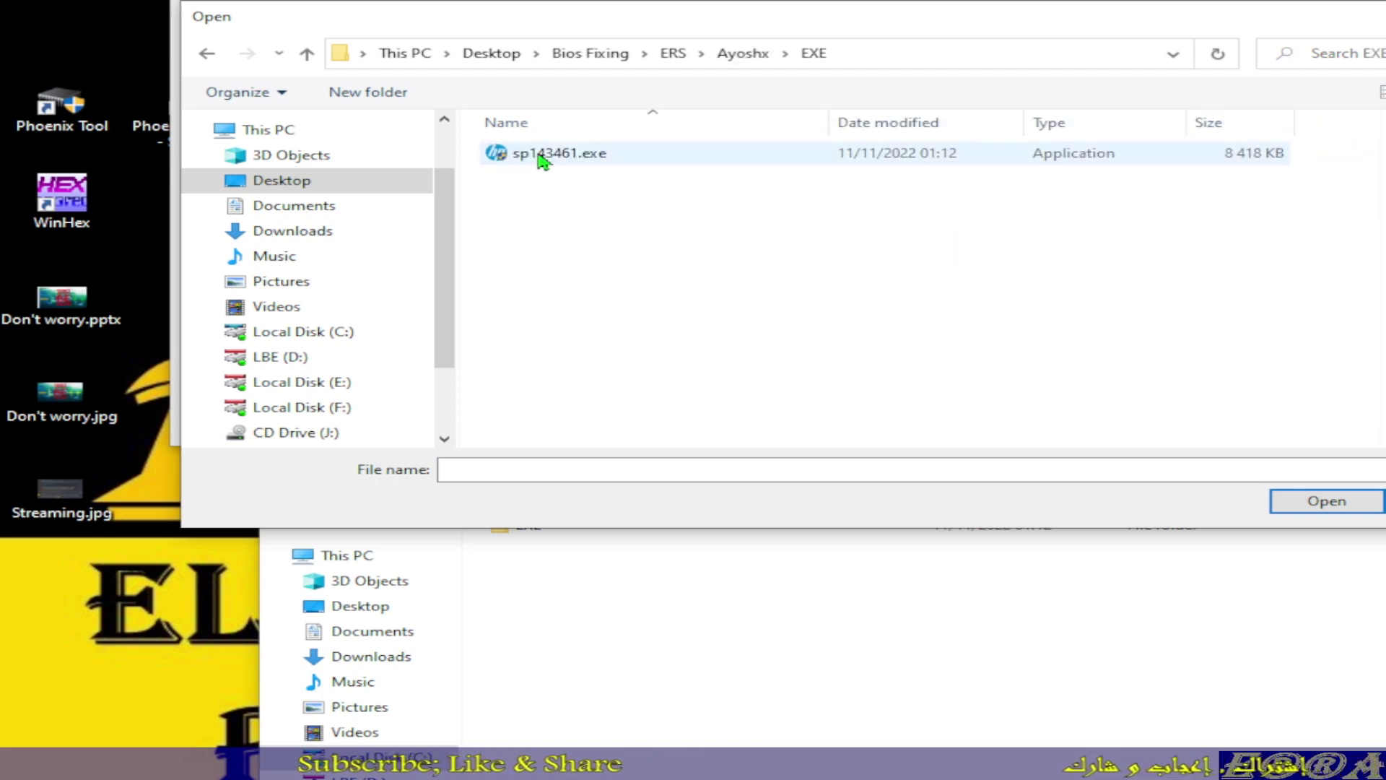
pyautogui.doubleClick(543, 154)
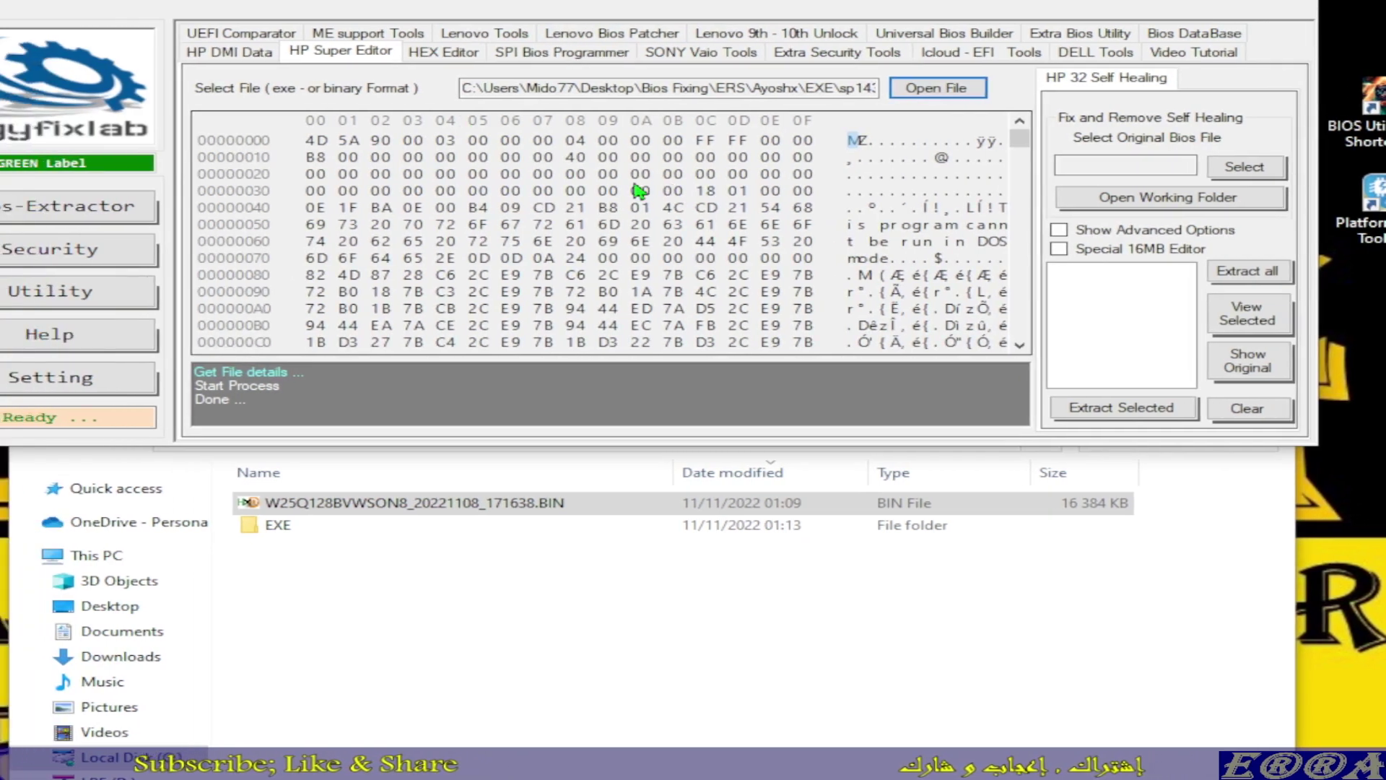
pyautogui.click(62, 211)
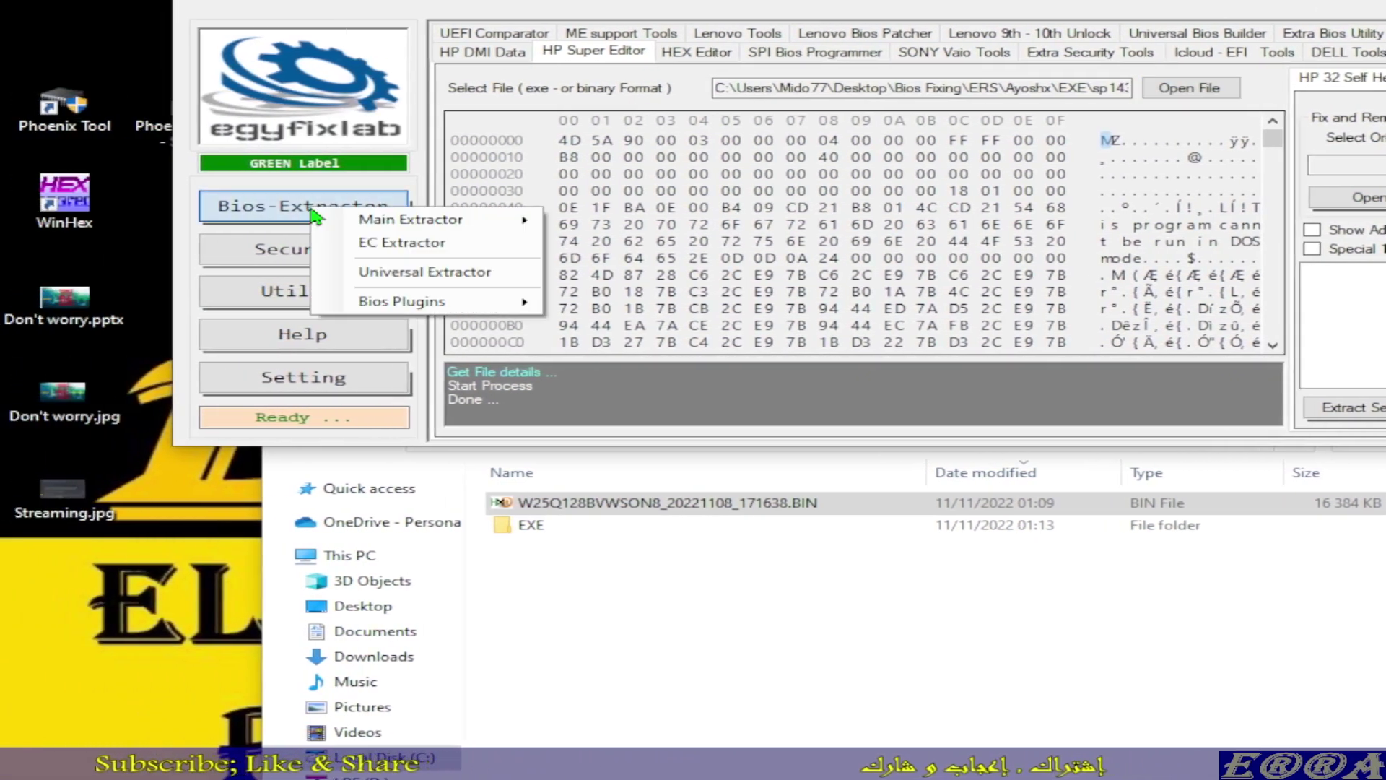
pyautogui.moveTo(458, 225)
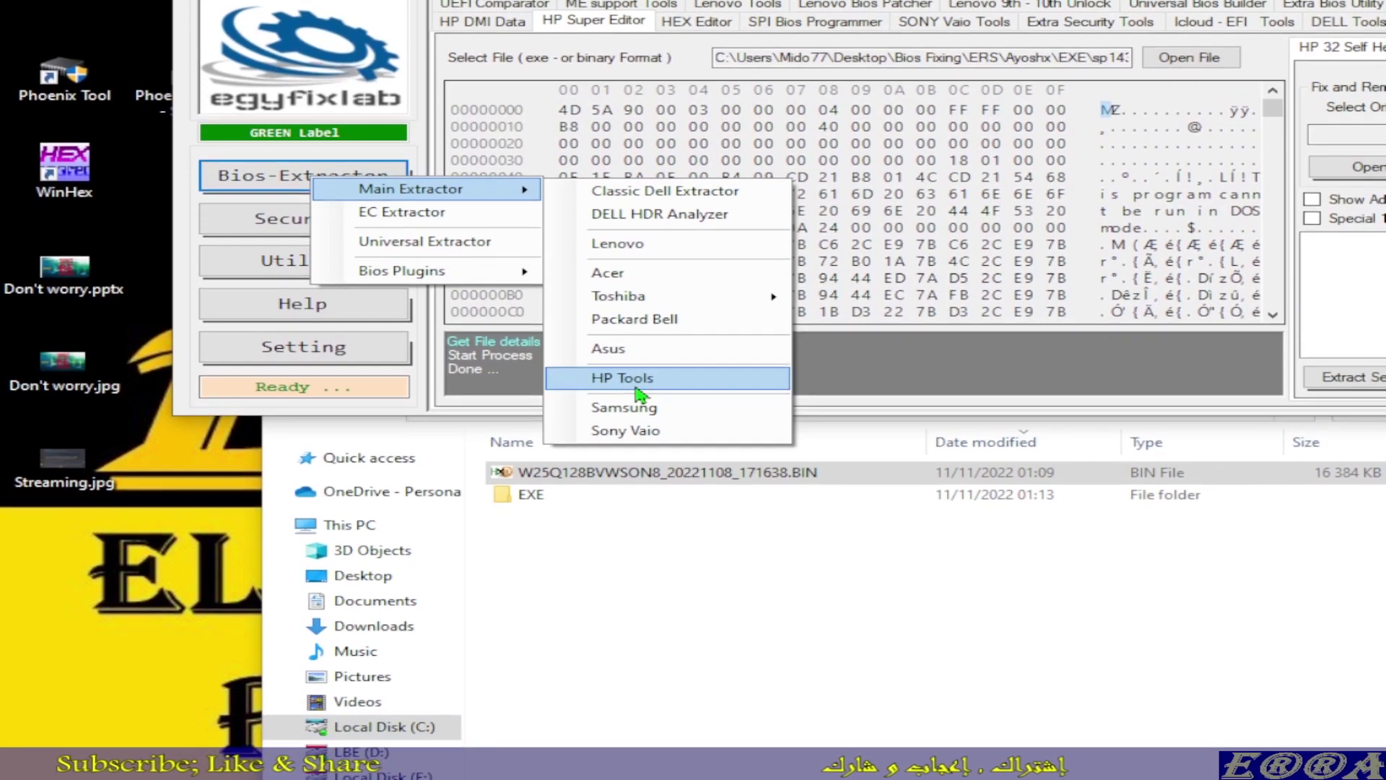
pyautogui.click(636, 384)
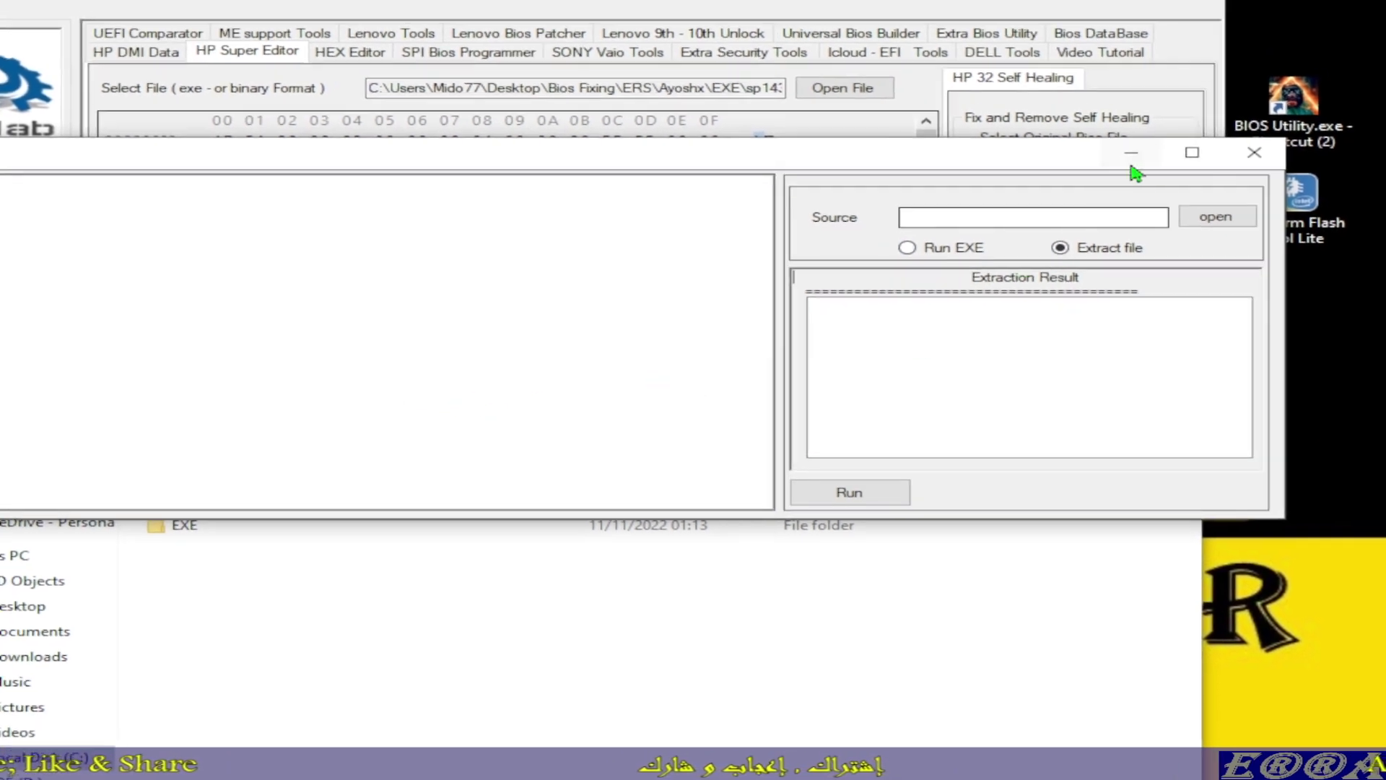
pyautogui.click(1254, 153)
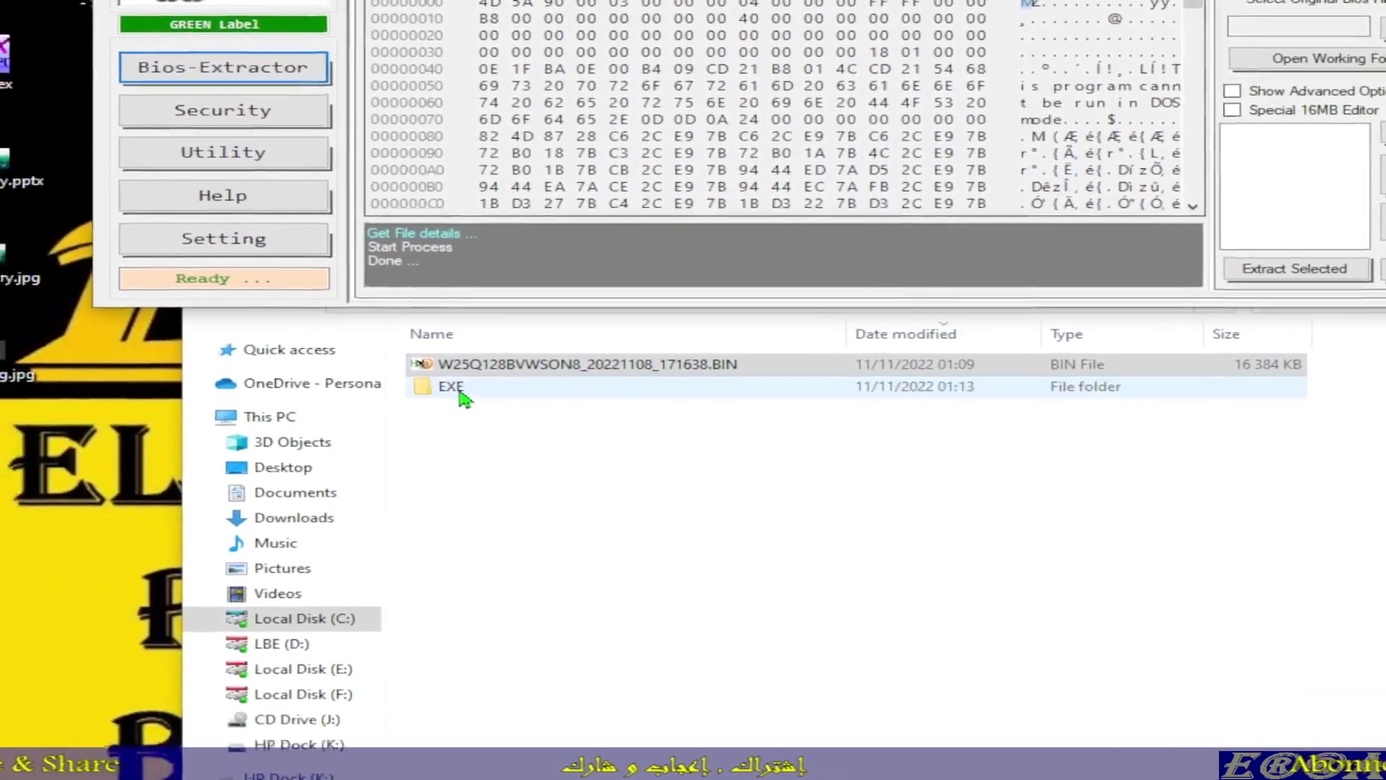
# - Switch to File Explorer and open the LBE_OutPut folder inside the EXE folder to check the extracted BIOS file
pyautogui.doubleClick(488, 391)
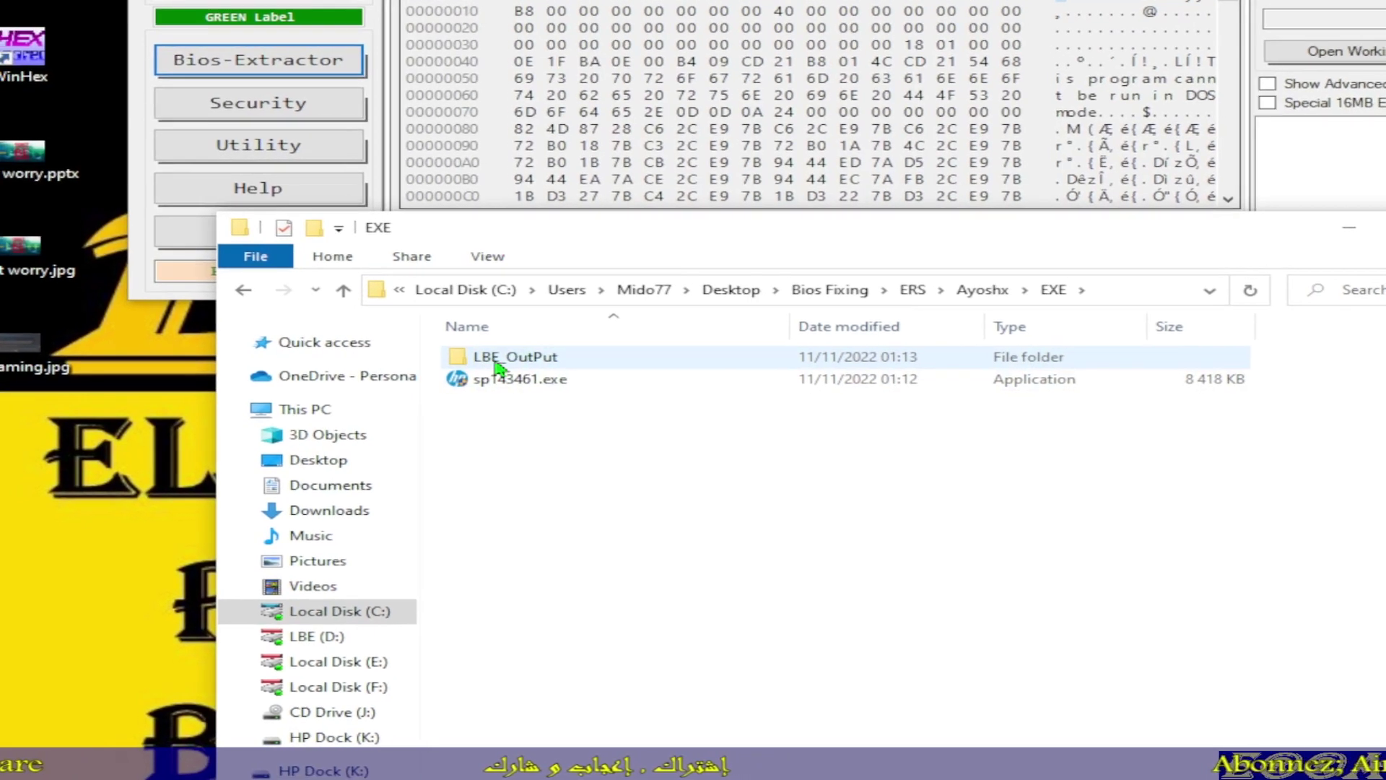
pyautogui.moveTo(494, 369)
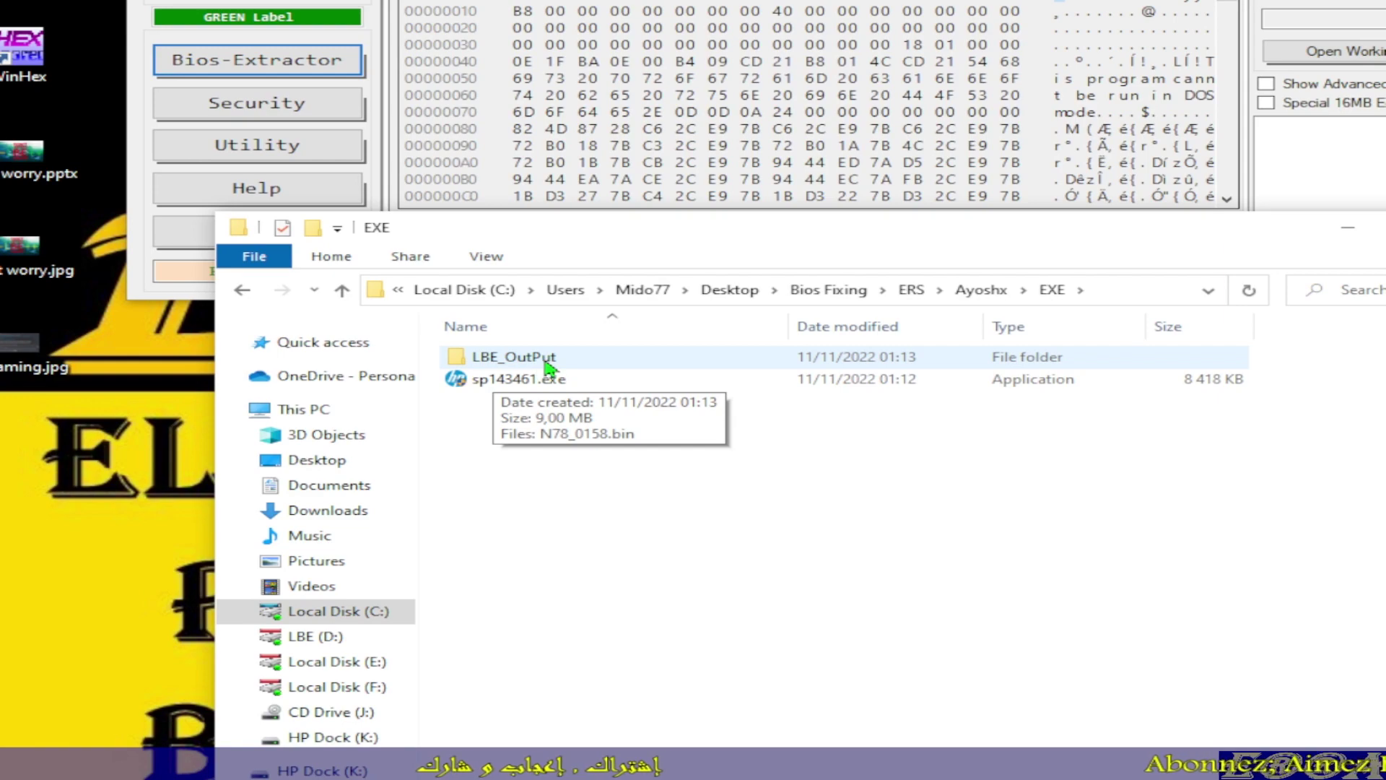
pyautogui.moveTo(686, 235); pyautogui.dragTo(657, 298)
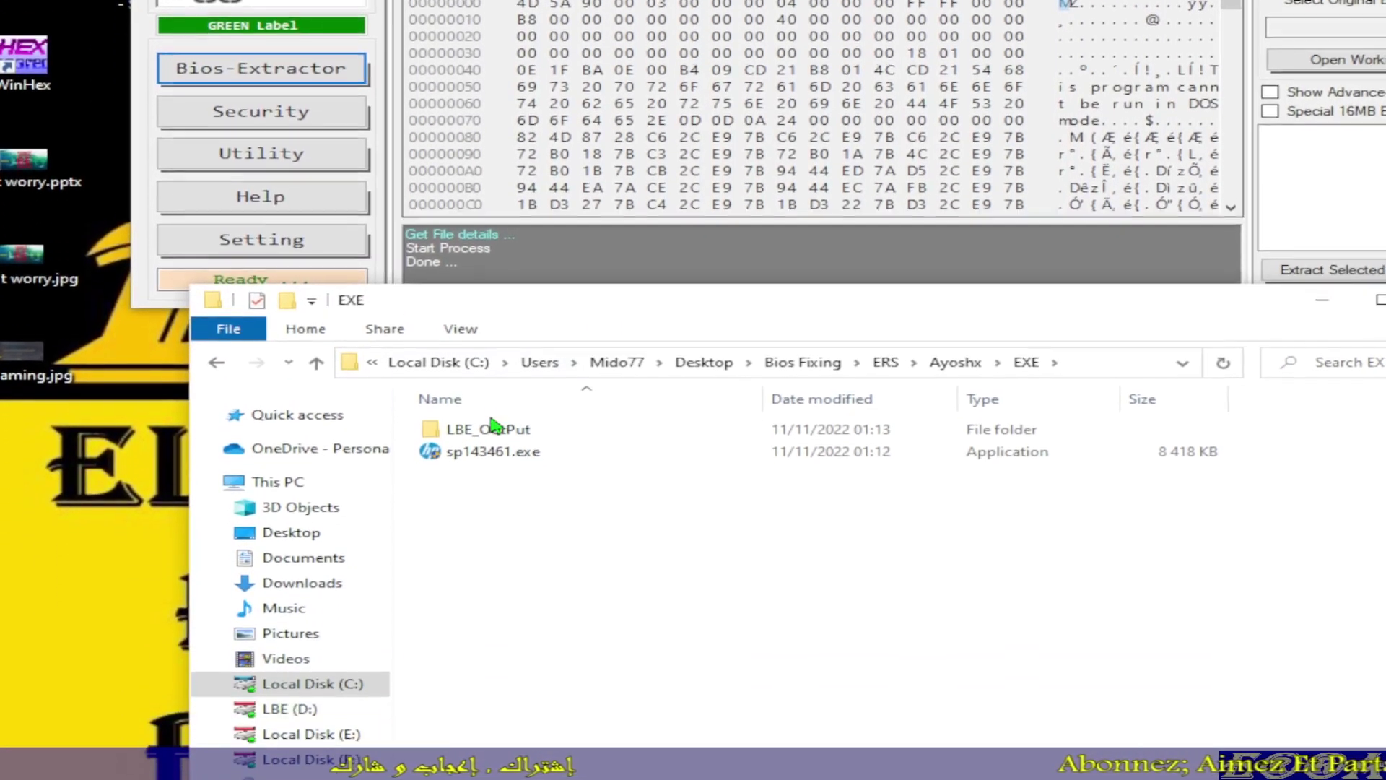
pyautogui.doubleClick(491, 393)
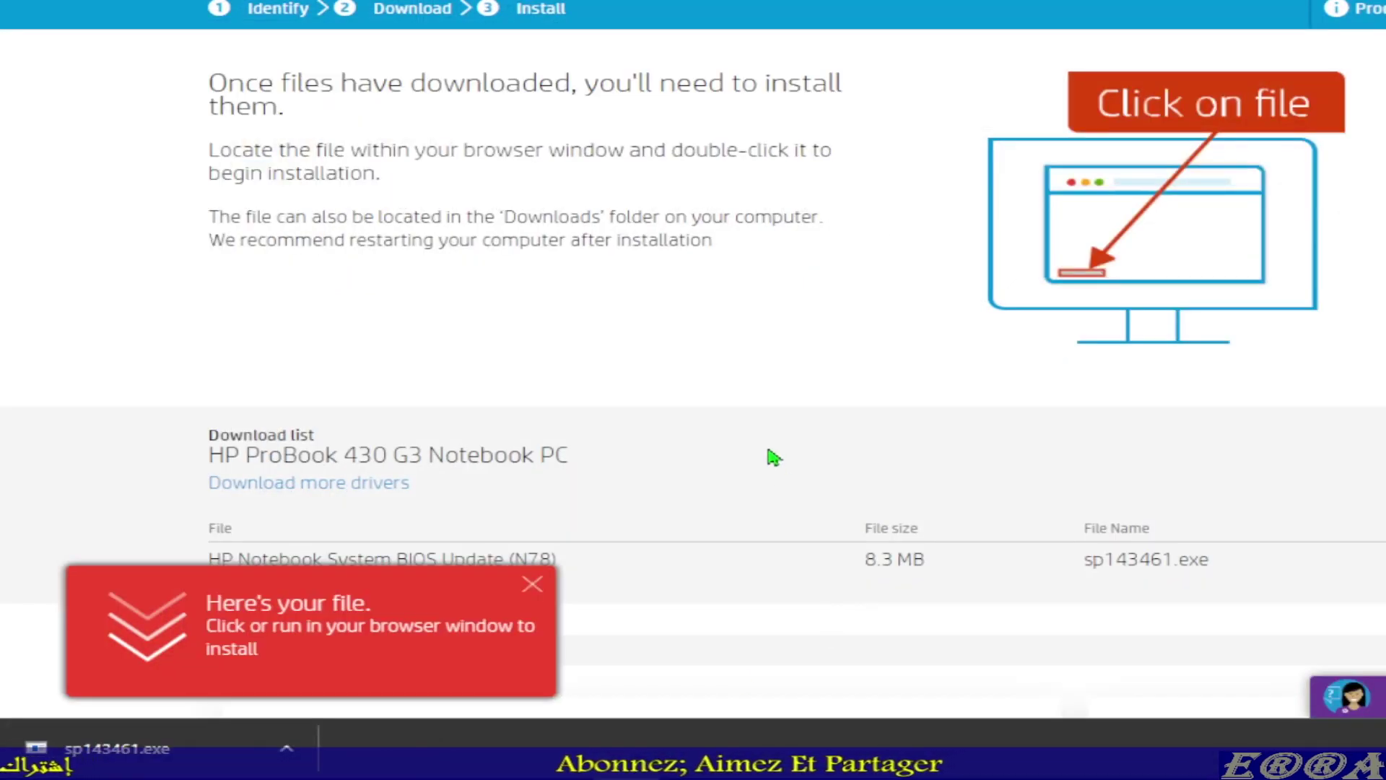
# - Return to the HP driver page in the browser and resubmit Windows 10 (64-bit) as the ProBook 430 G3's operating system
pyautogui.scroll(-3, 809, 451)
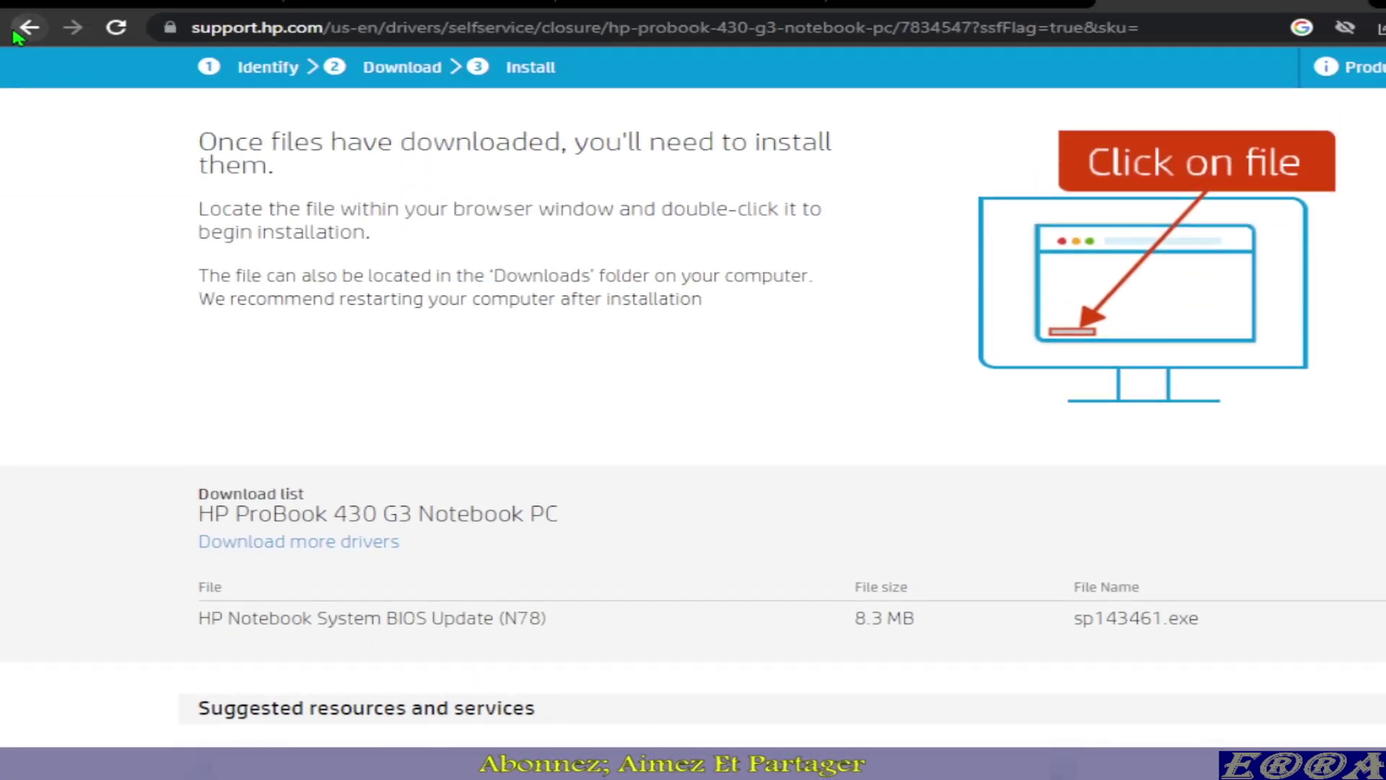
pyautogui.click(22, 30)
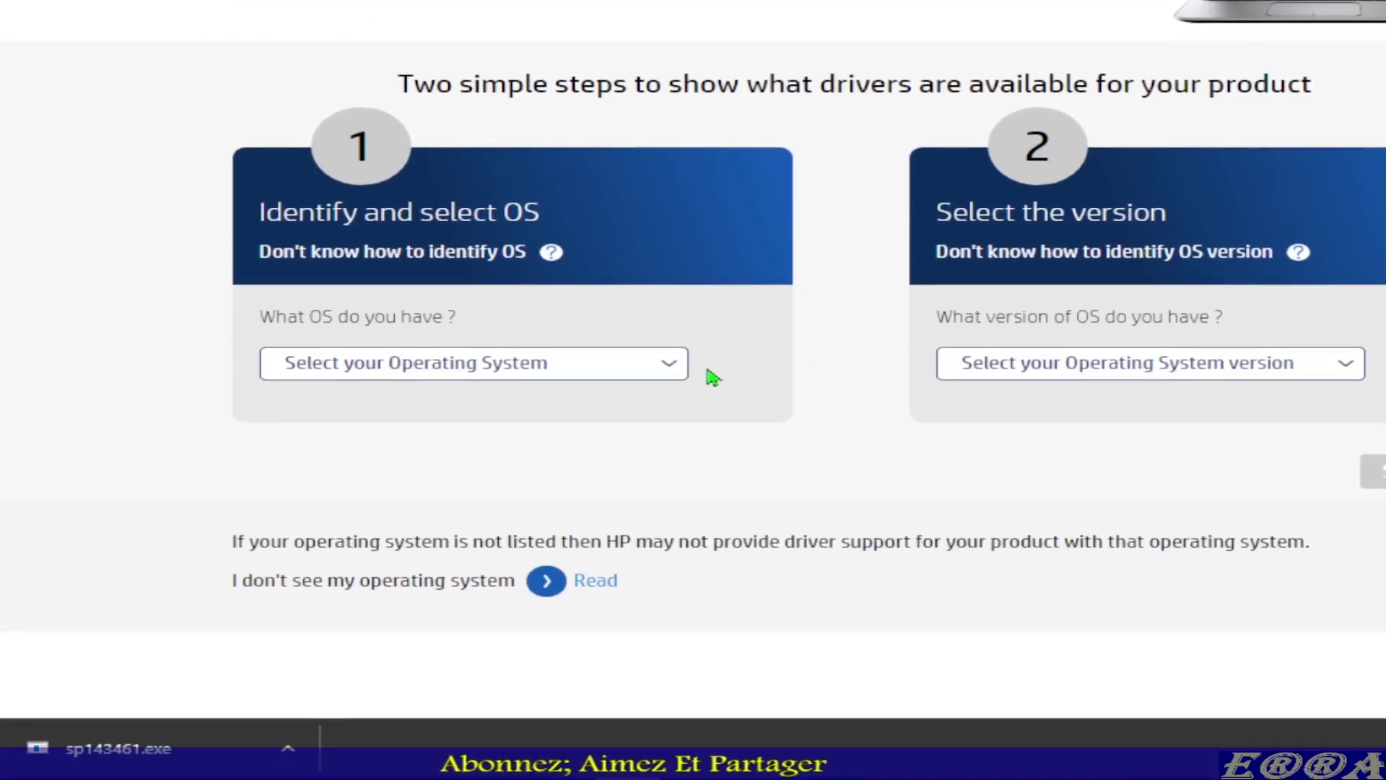
pyautogui.click(641, 381)
pyautogui.click(433, 483)
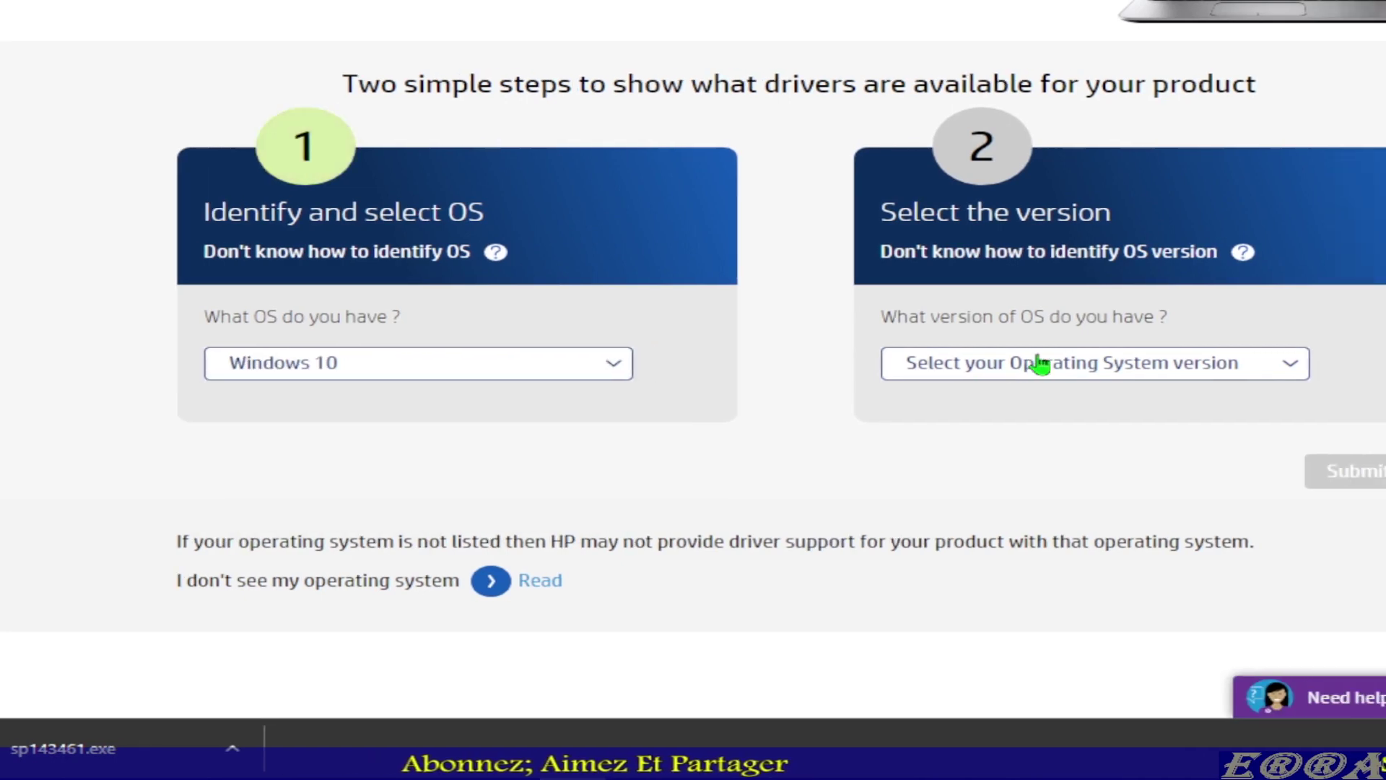
pyautogui.click(899, 372)
pyautogui.click(836, 422)
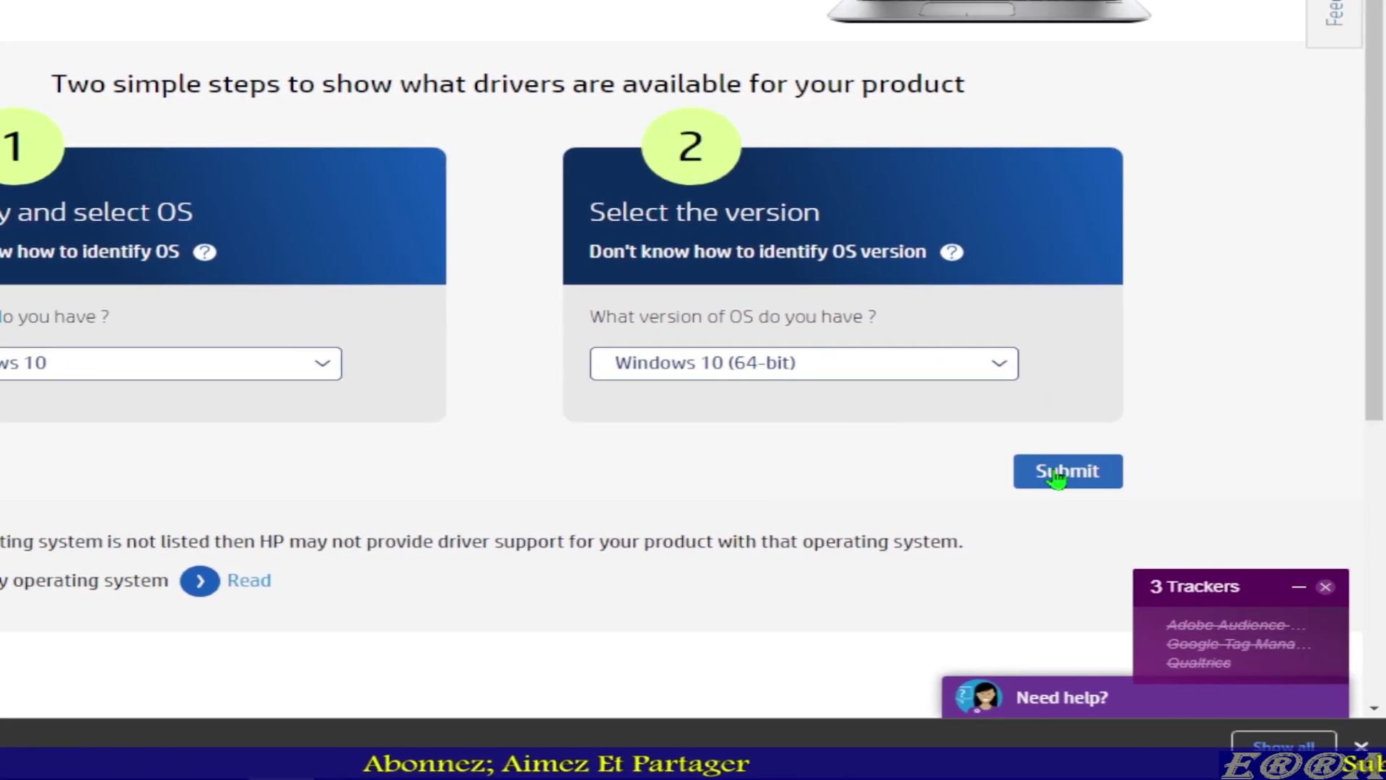
pyautogui.click(1222, 472)
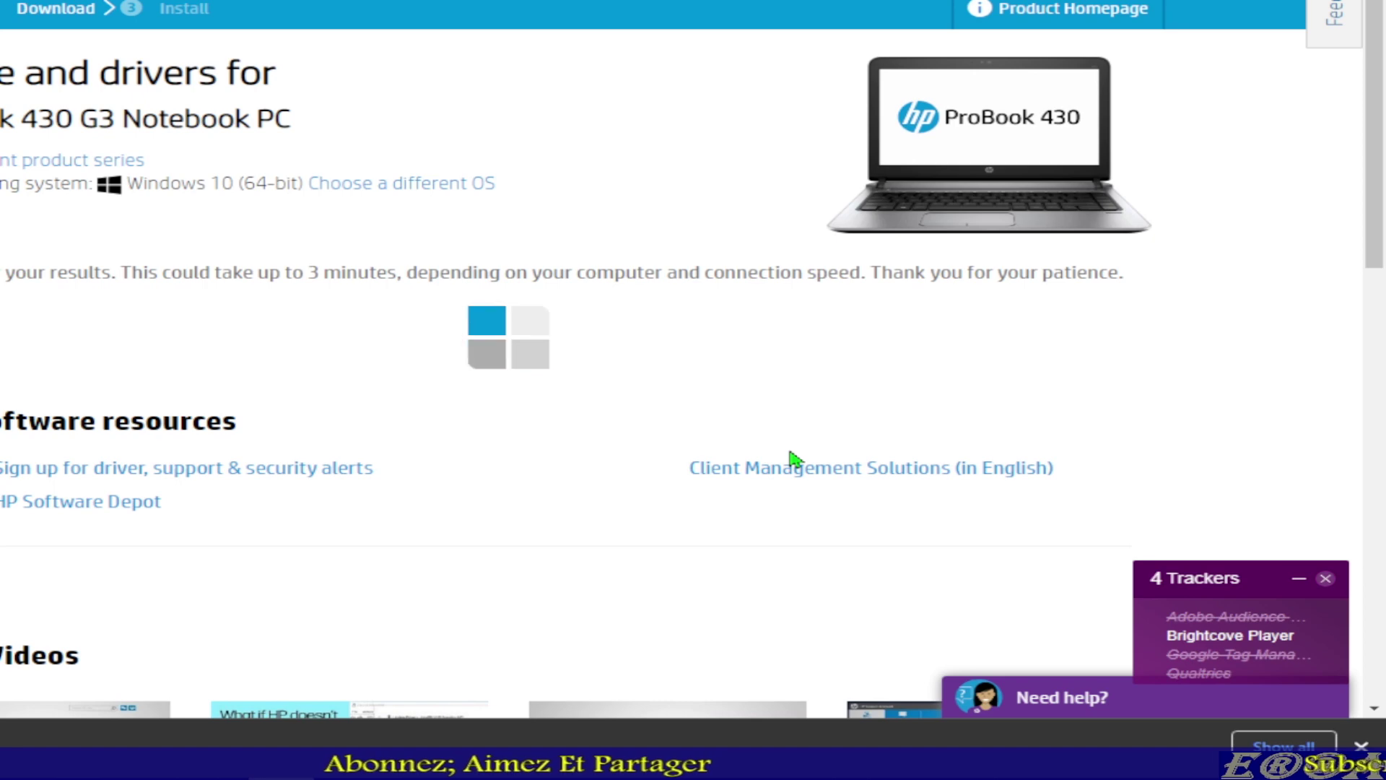
pyautogui.scroll(-3, 794, 459)
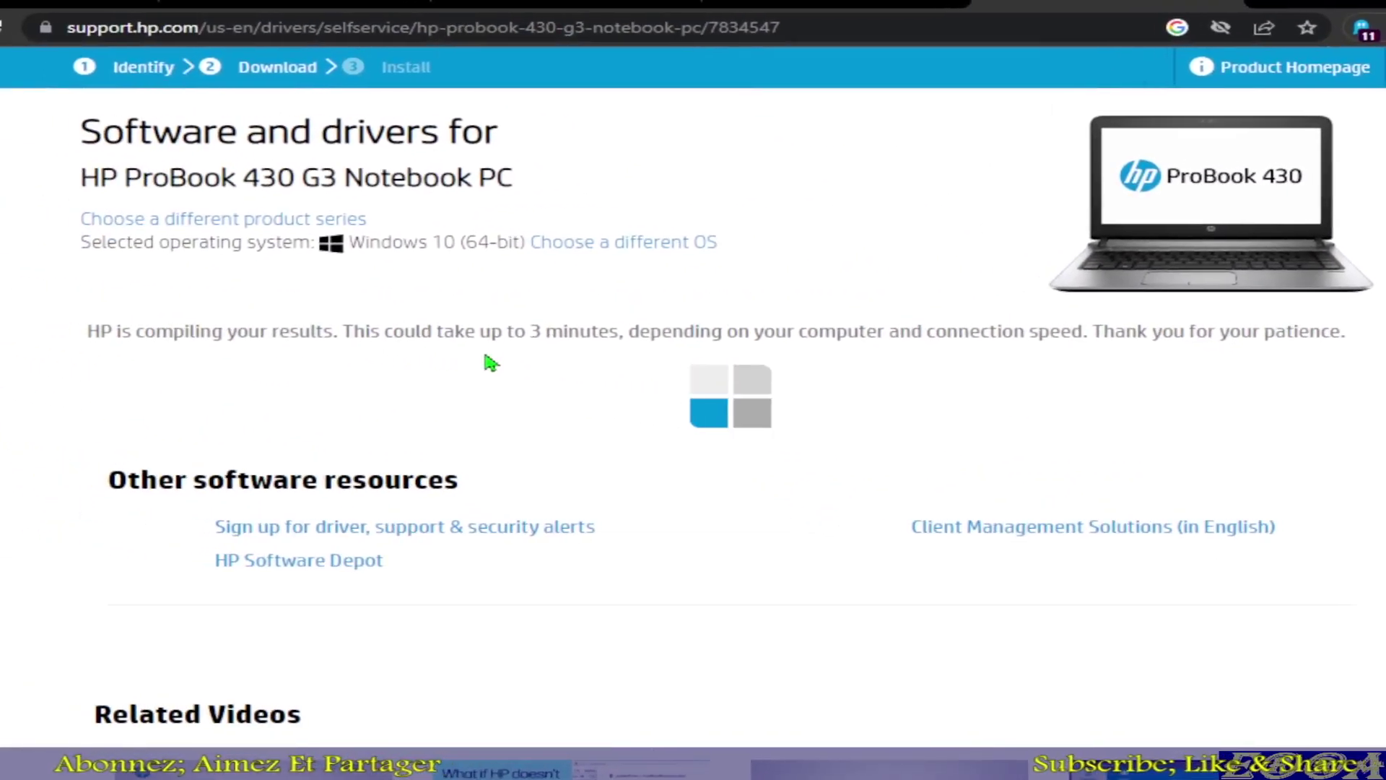
# - Expand the full driver list and its BIOS category to view the HP Notebook System BIOS Update (N78) entry
pyautogui.click(844, 255)
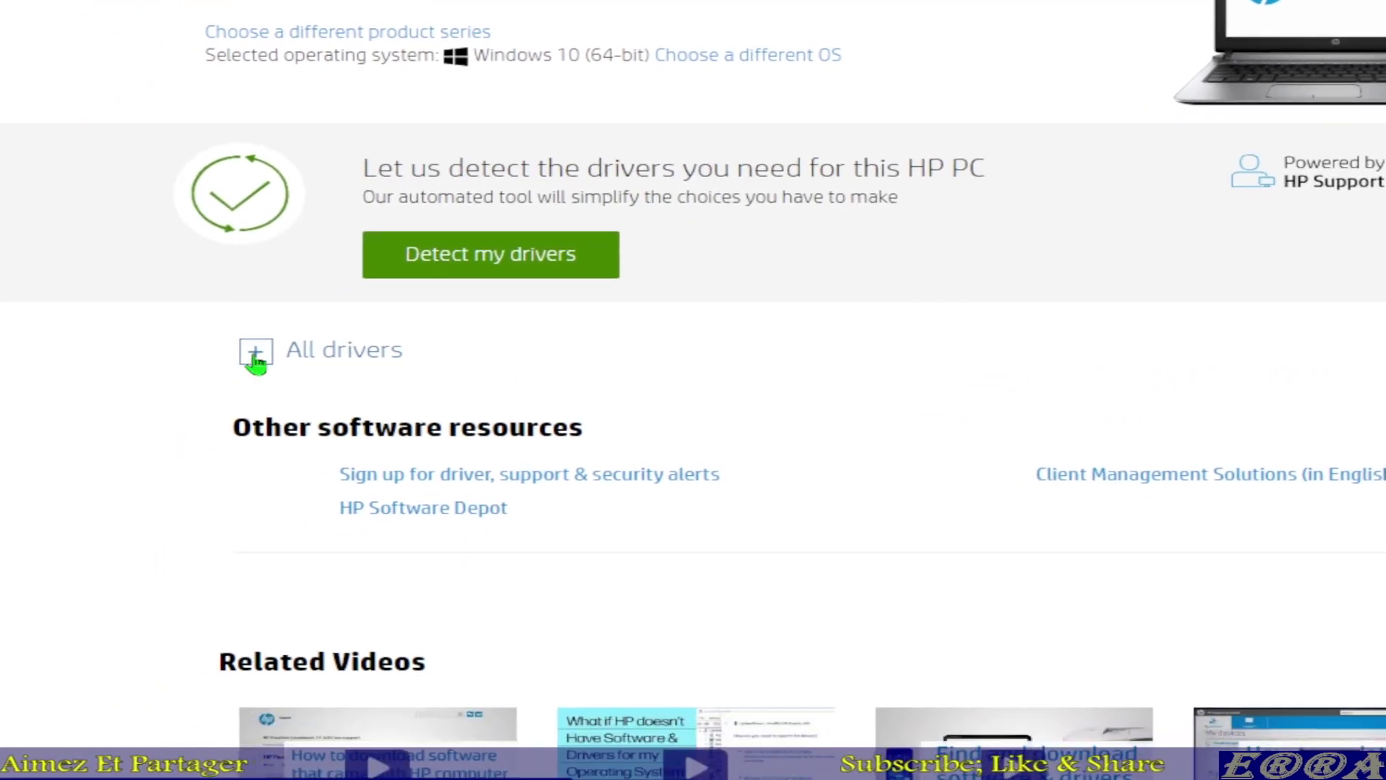
pyautogui.click(256, 354)
pyautogui.click(257, 363)
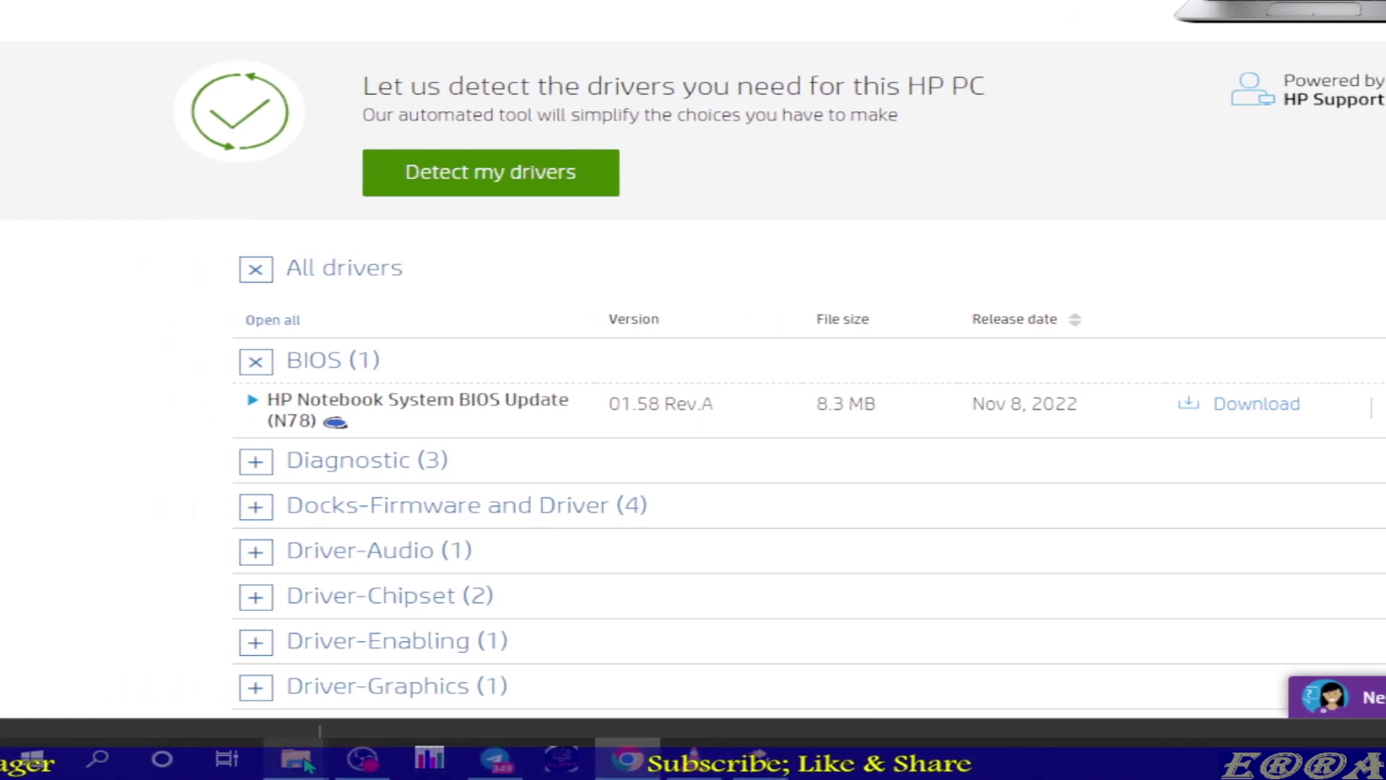
# - Switch to File Explorer, go up to the EXE folder and delete its LBE_OutPut folder
pyautogui.moveTo(195, 759)
pyautogui.click(426, 708)
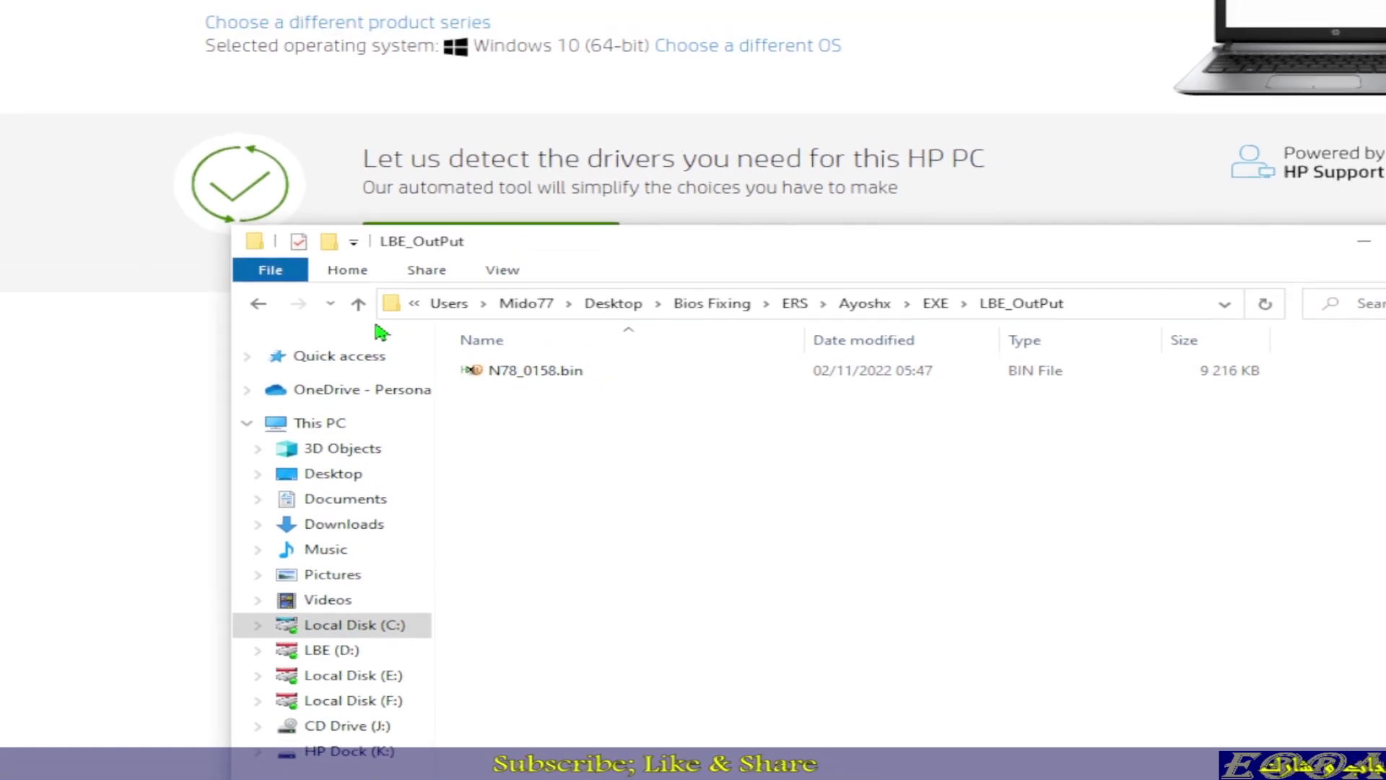
pyautogui.click(356, 273)
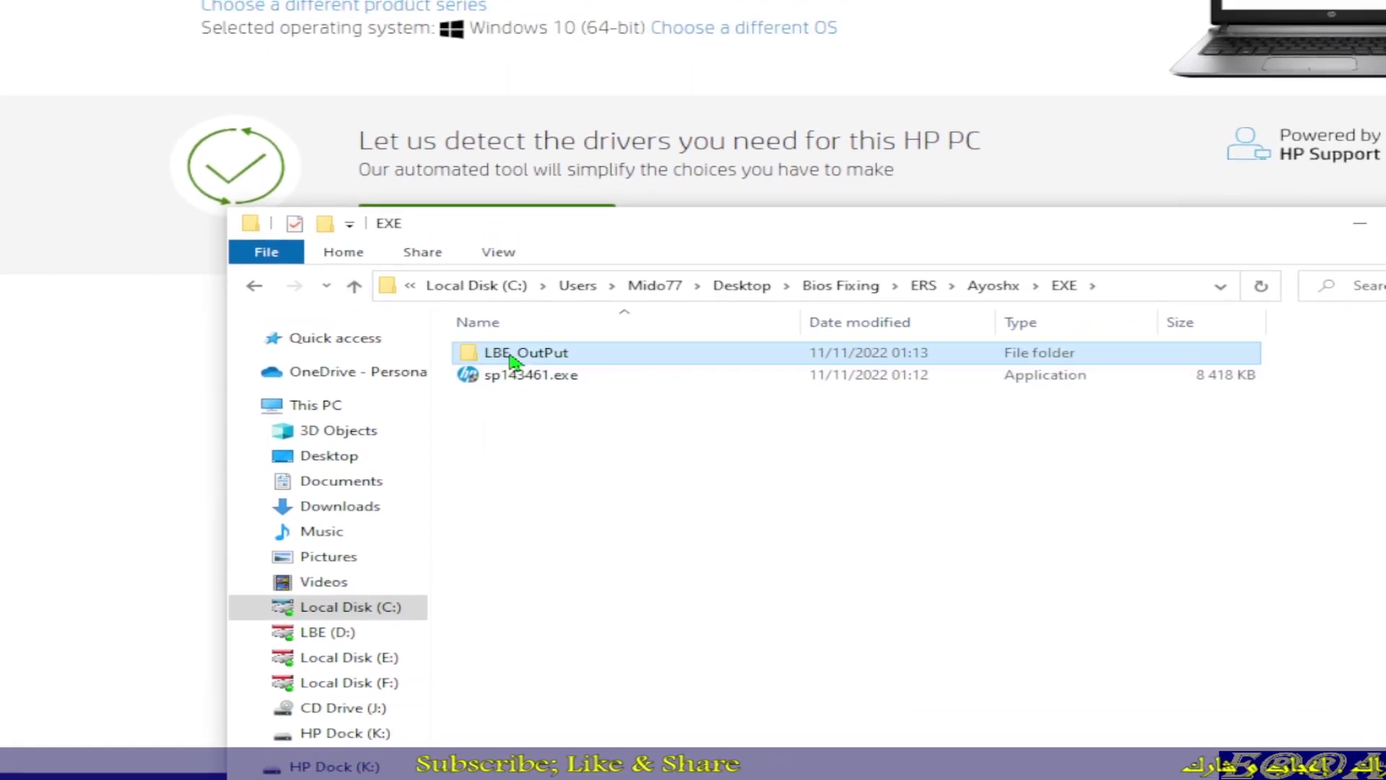
pyautogui.press('Delete')
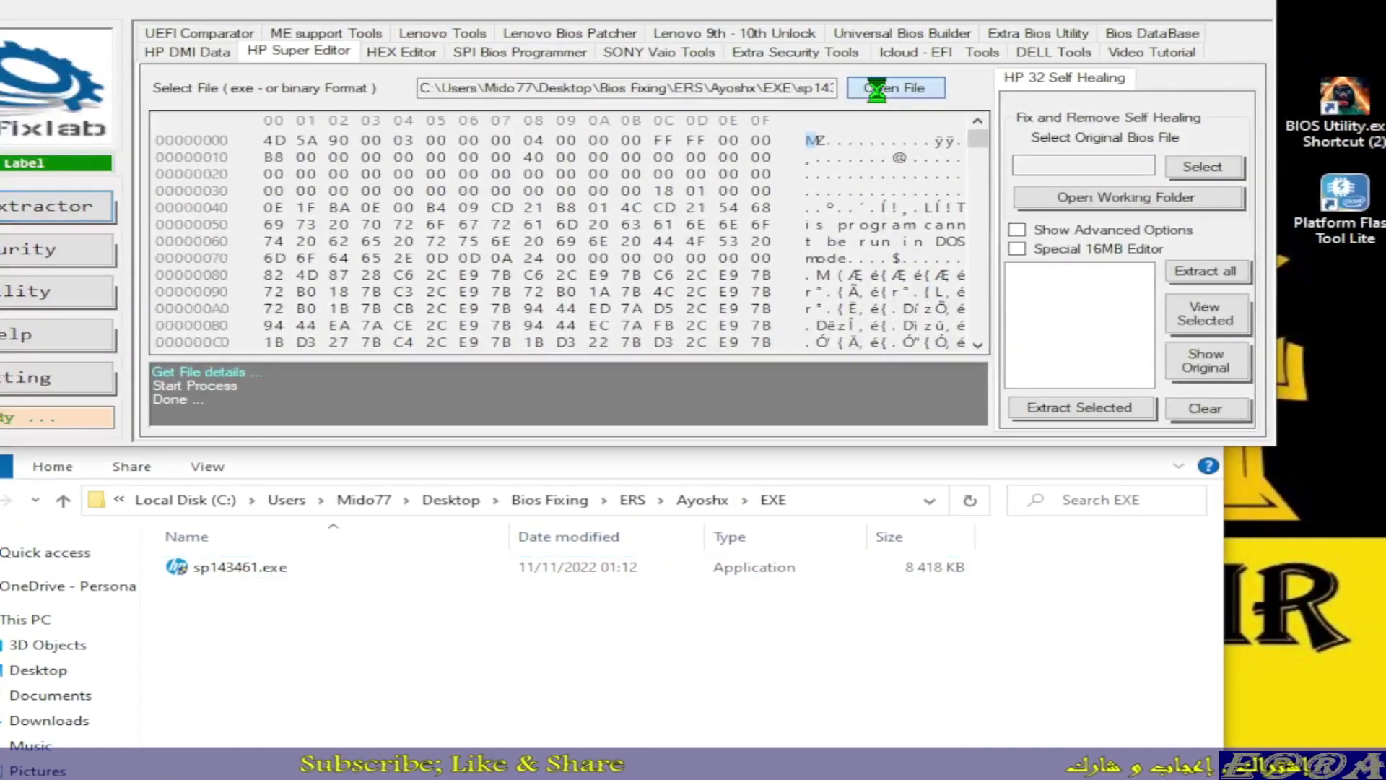
# - Reload sp143461.exe from the EXE folder into the HP Super Editor and open the extracted LBE_OutPut folder in File Explorer
pyautogui.click(885, 98)
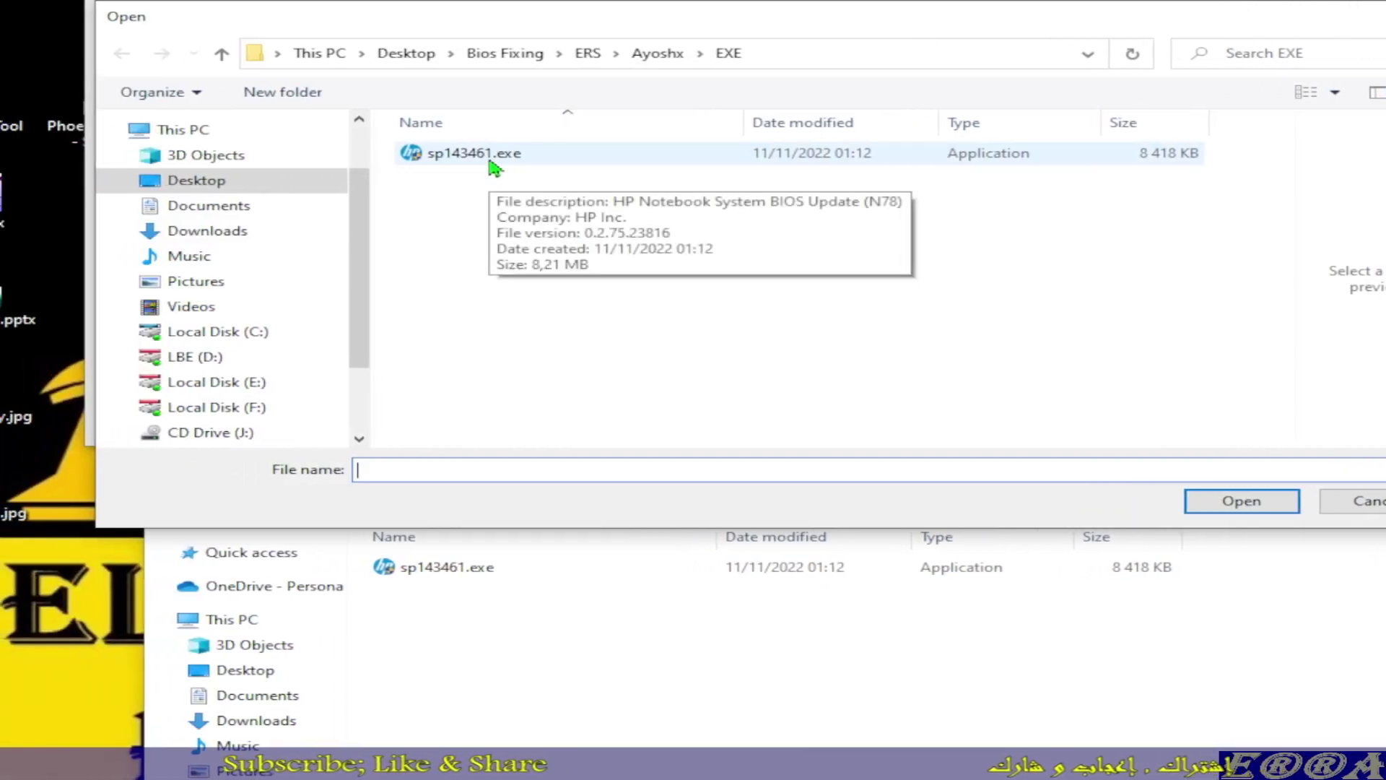
pyautogui.doubleClick(491, 159)
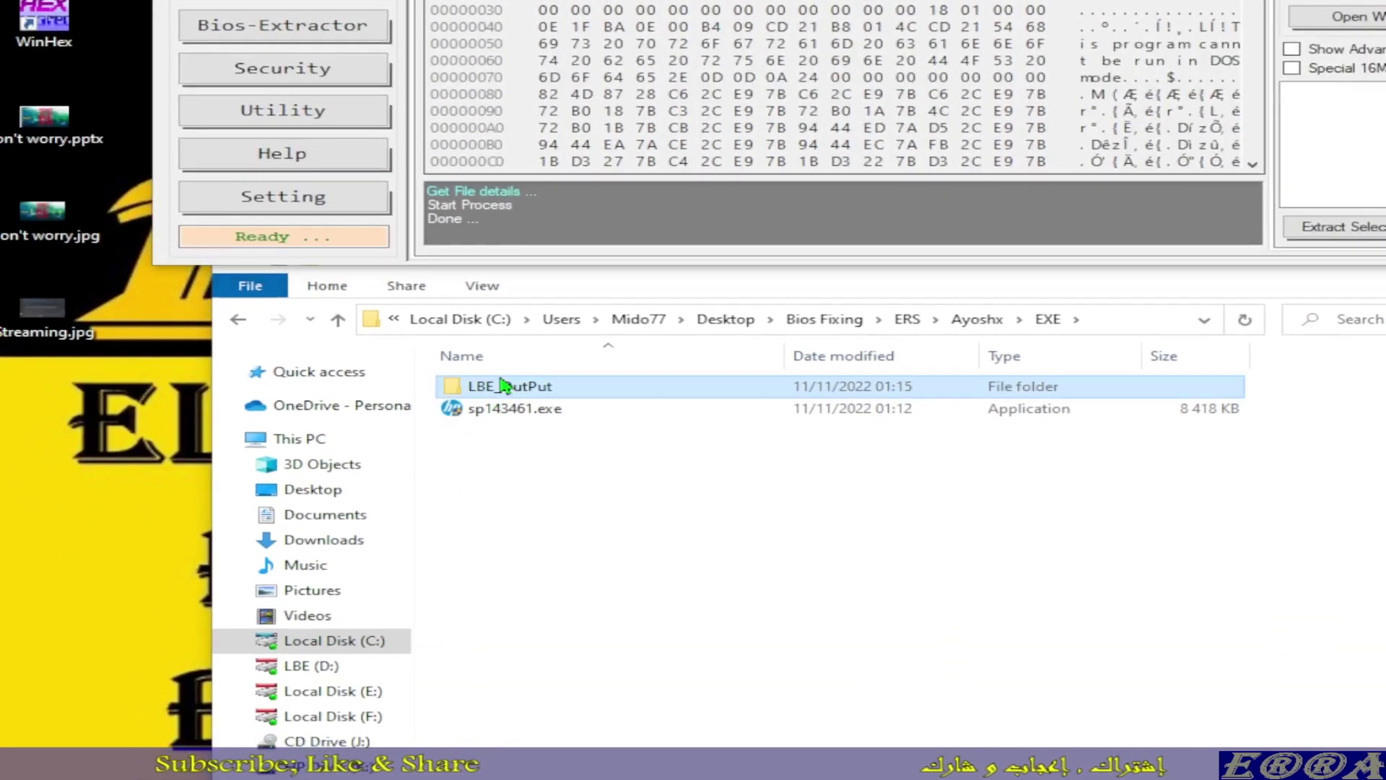
pyautogui.doubleClick(433, 567)
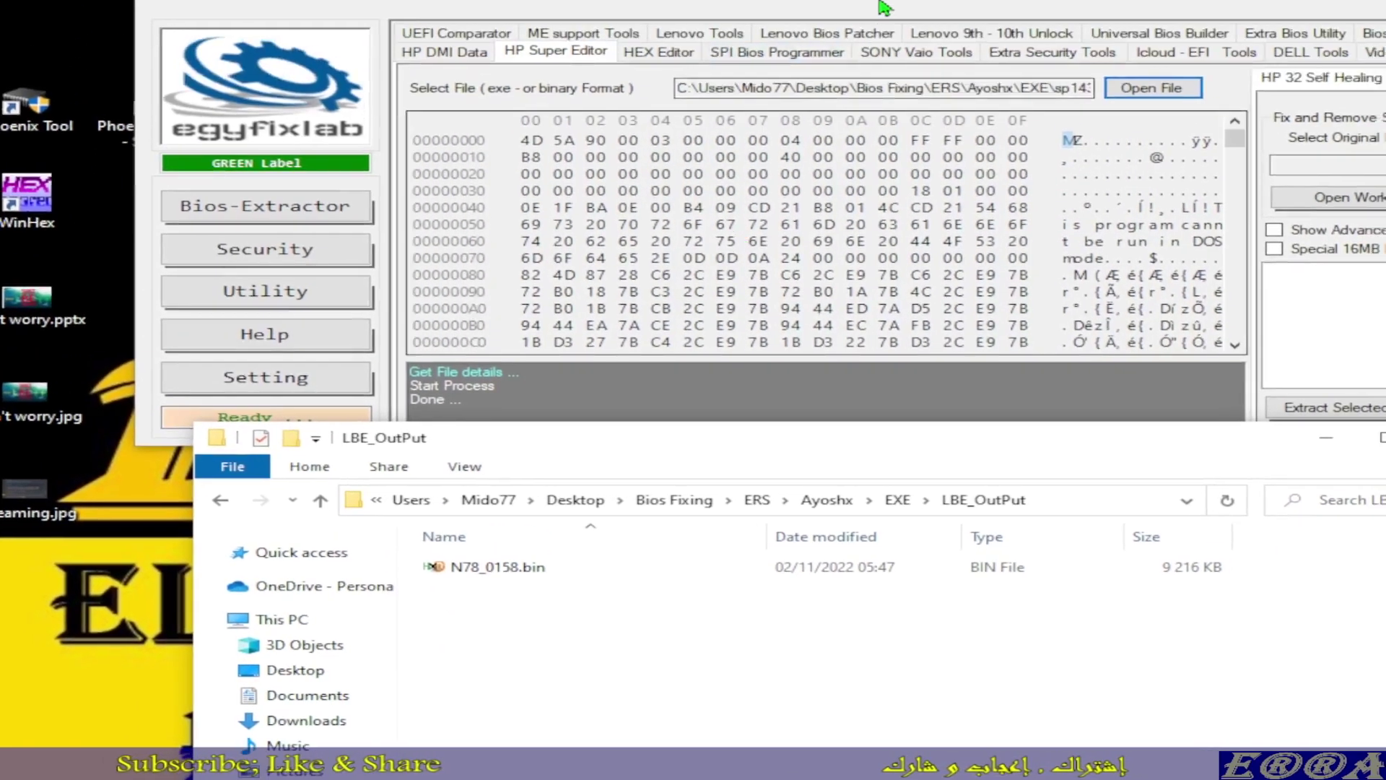
# - Open the Bios Seperate-Repair utility and load W25Q128BVWSON8_20221108_171638.BIN from the Ayoshx folder as the file for repair
pyautogui.click(850, 2)
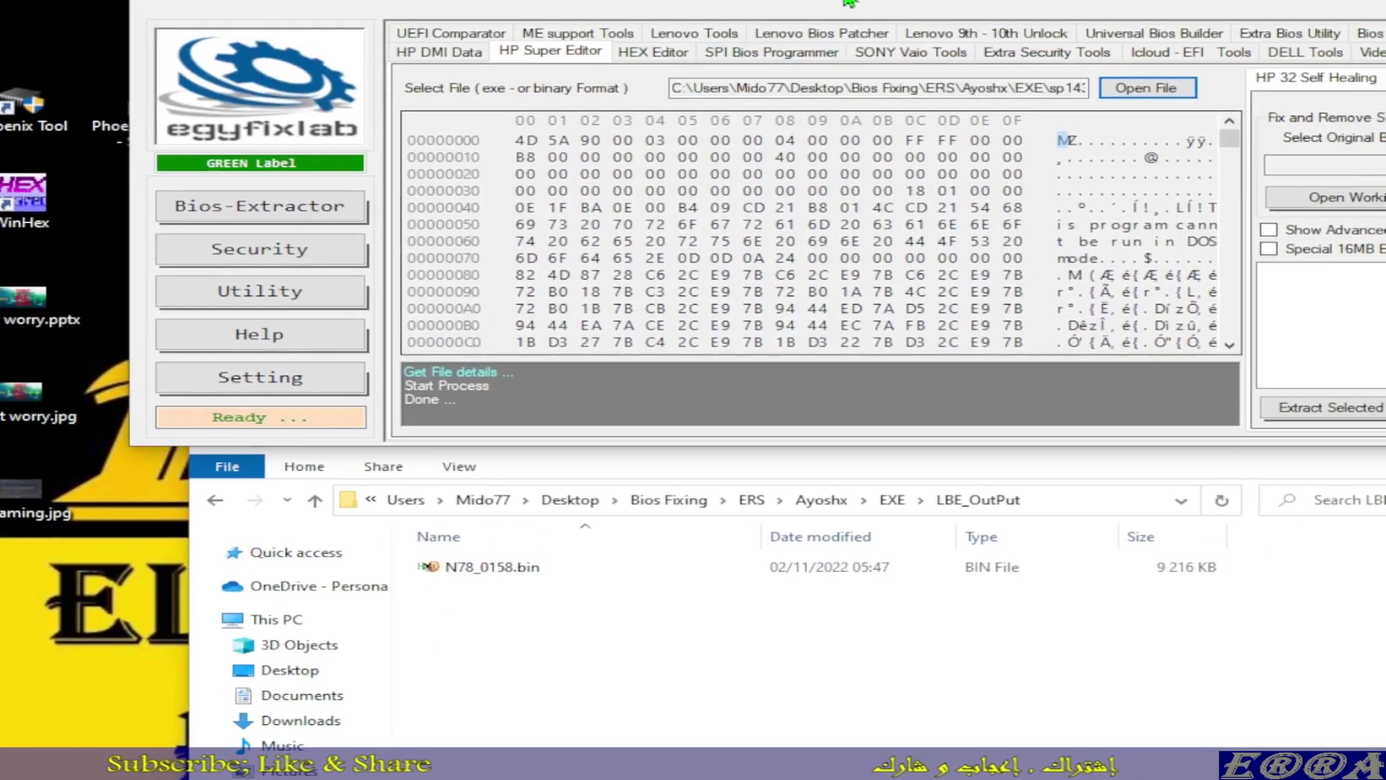
pyautogui.click(275, 290)
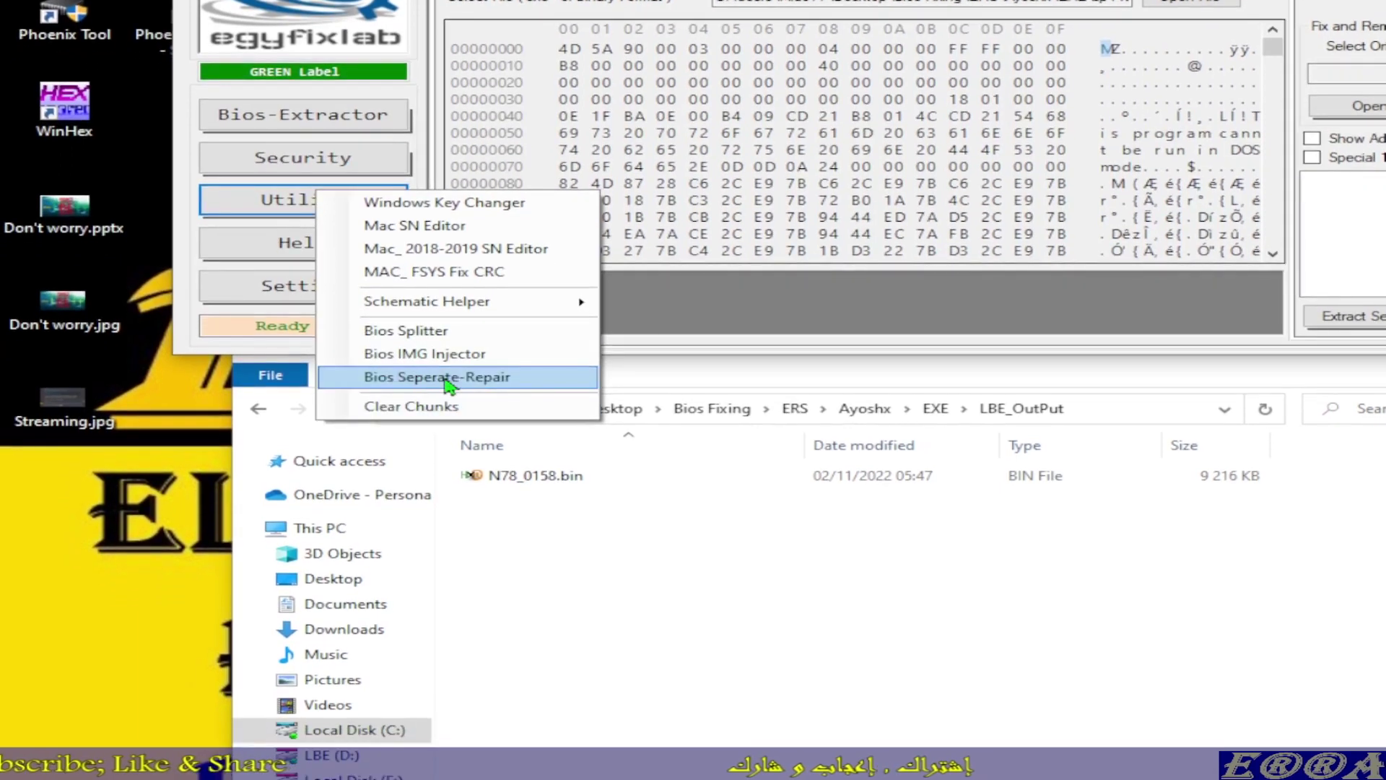
pyautogui.click(448, 384)
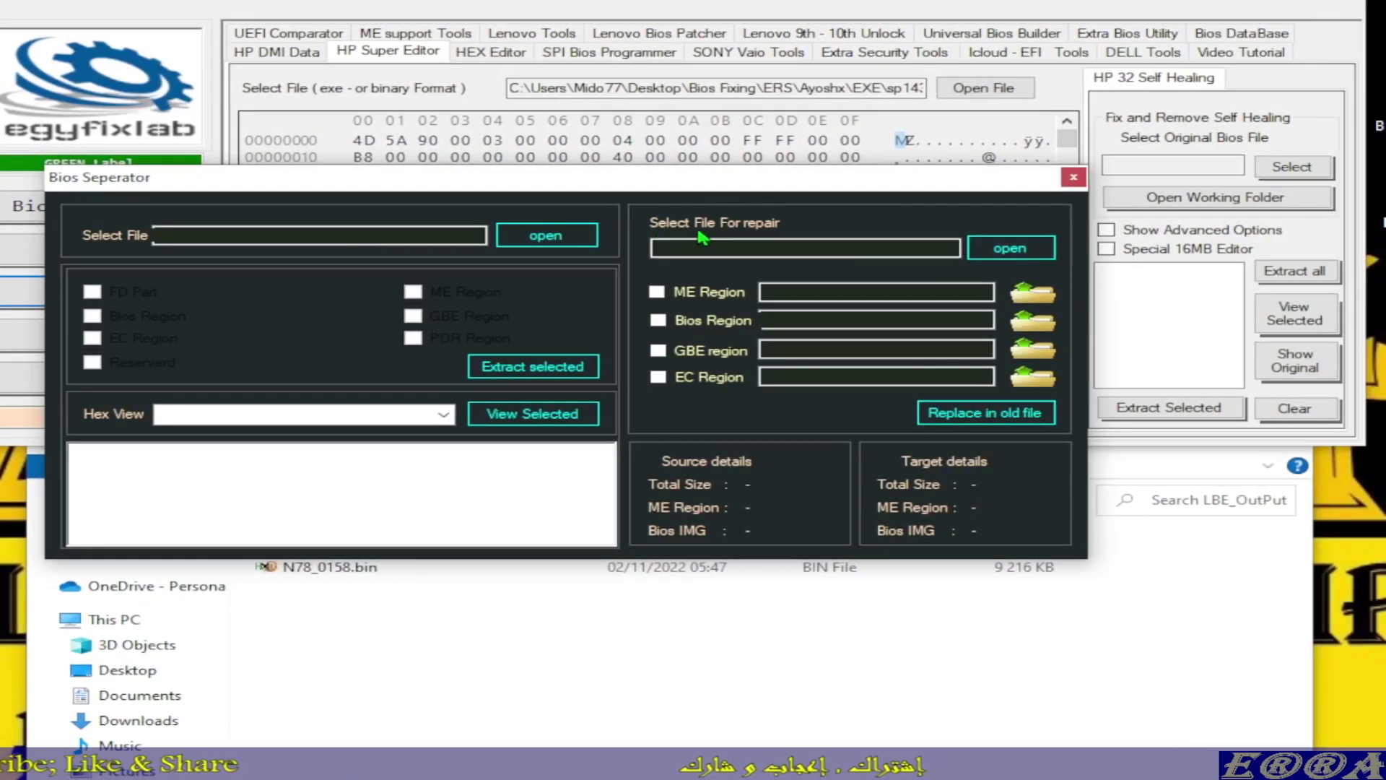
pyautogui.click(1011, 248)
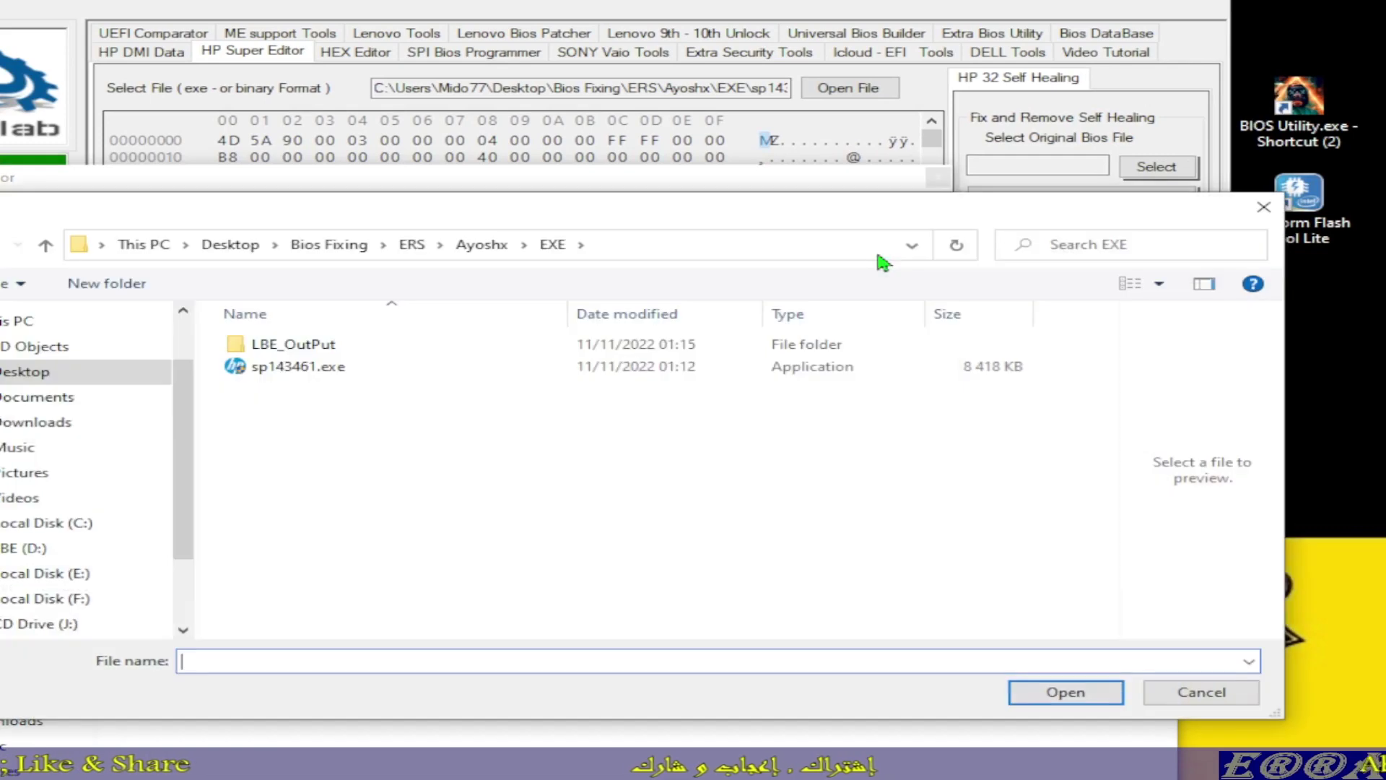
pyautogui.click(484, 245)
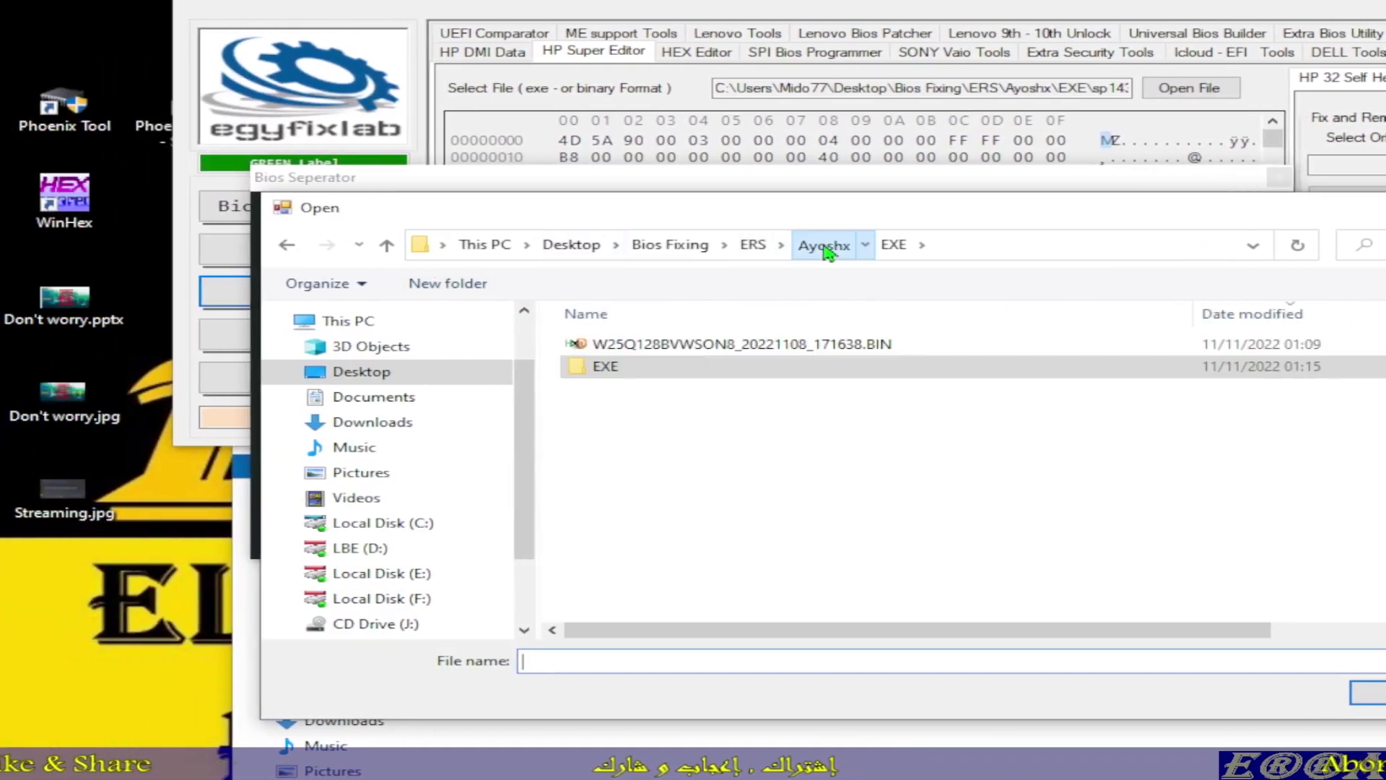
pyautogui.doubleClick(592, 344)
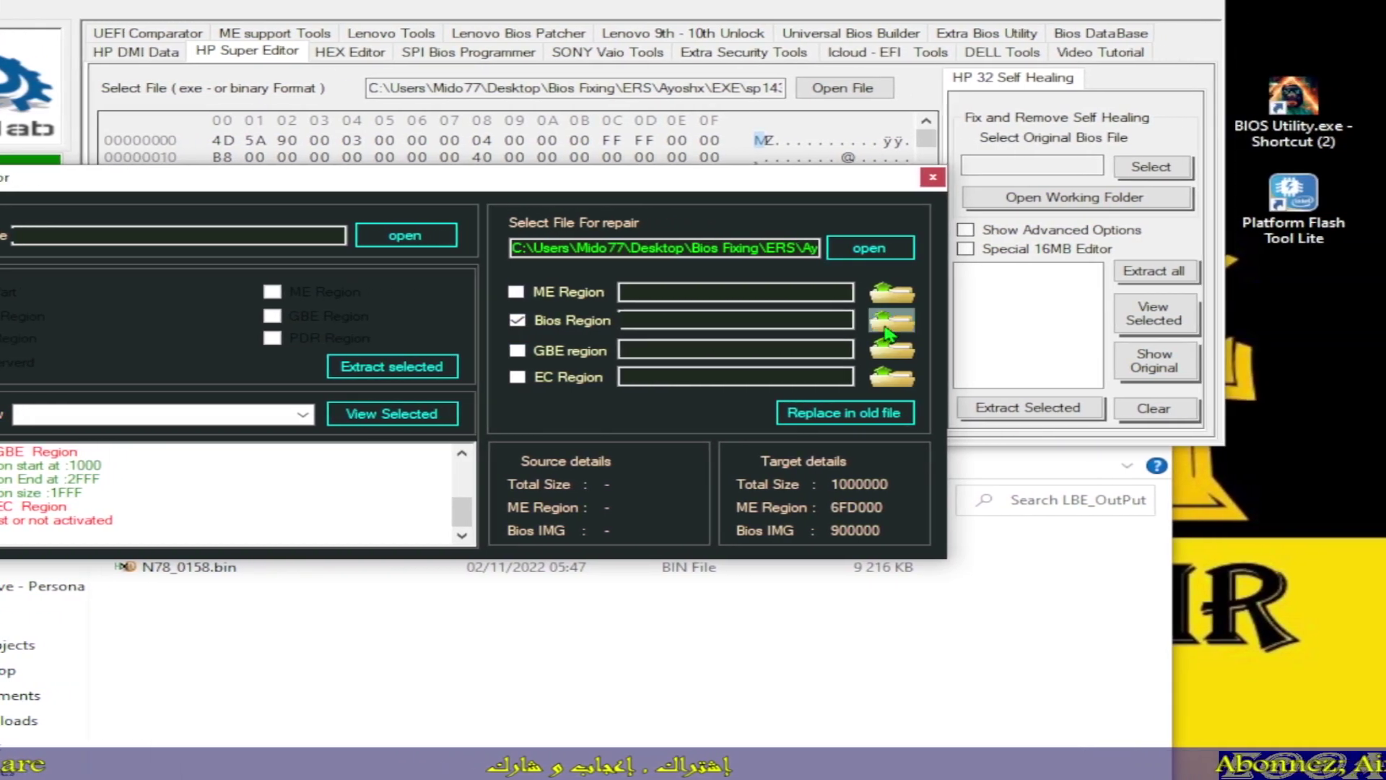
# - Assign N78_0158.bin from EXE > LBE_OutPut as the replacement for the Bios Region
pyautogui.click(1097, 322)
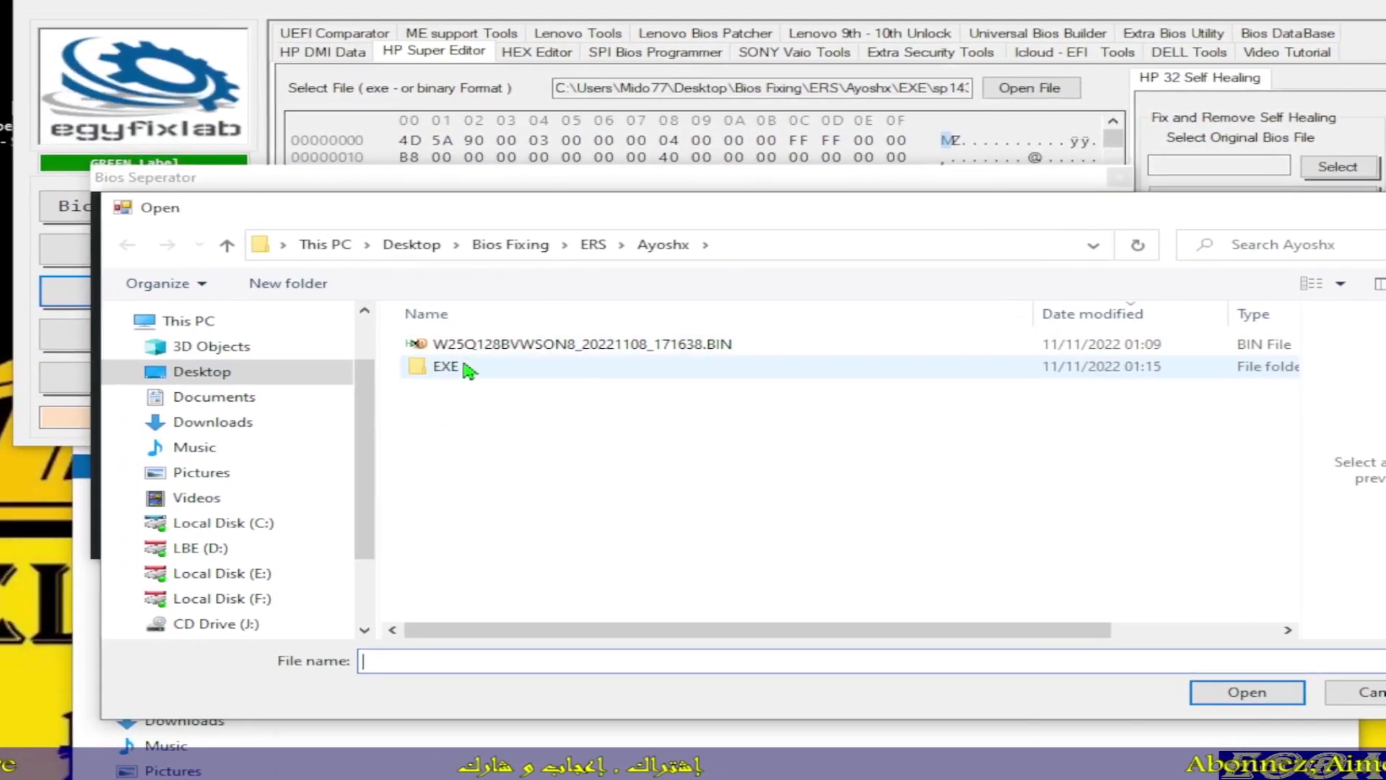
pyautogui.doubleClick(278, 366)
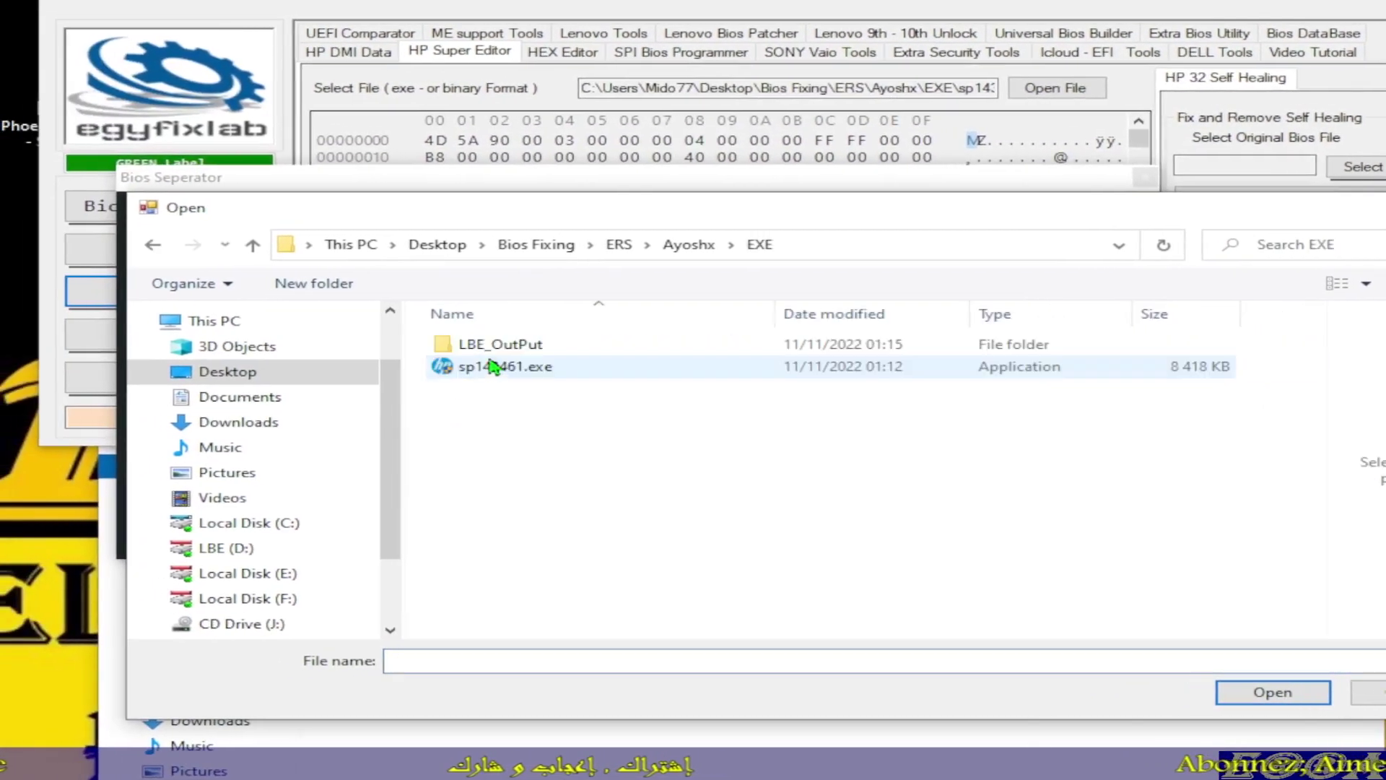
pyautogui.doubleClick(493, 347)
pyautogui.doubleClick(530, 347)
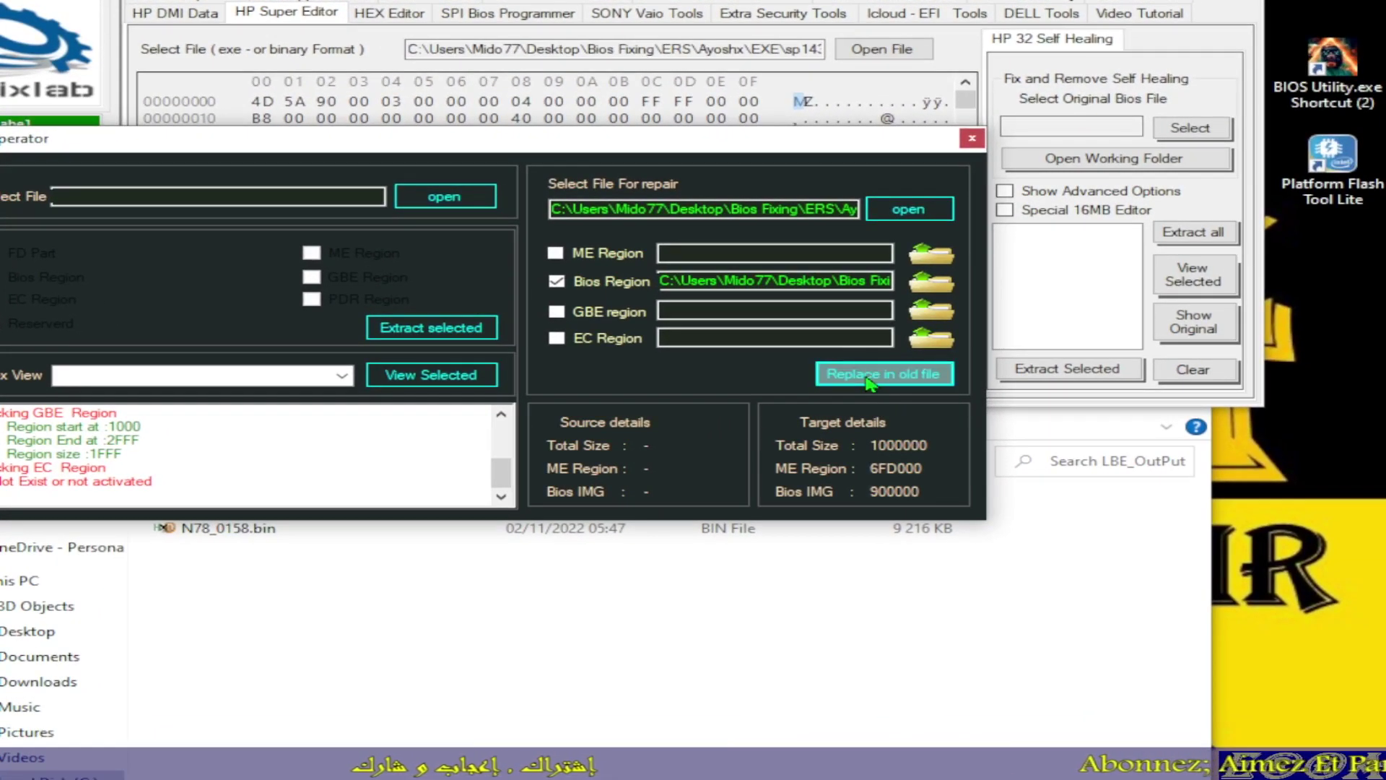
# - Replace the Bios Region in the old file and save the result as W25Q128BVWSON8_20221108_171638_Moded.bin in the Ayoshx folder
pyautogui.click(869, 379)
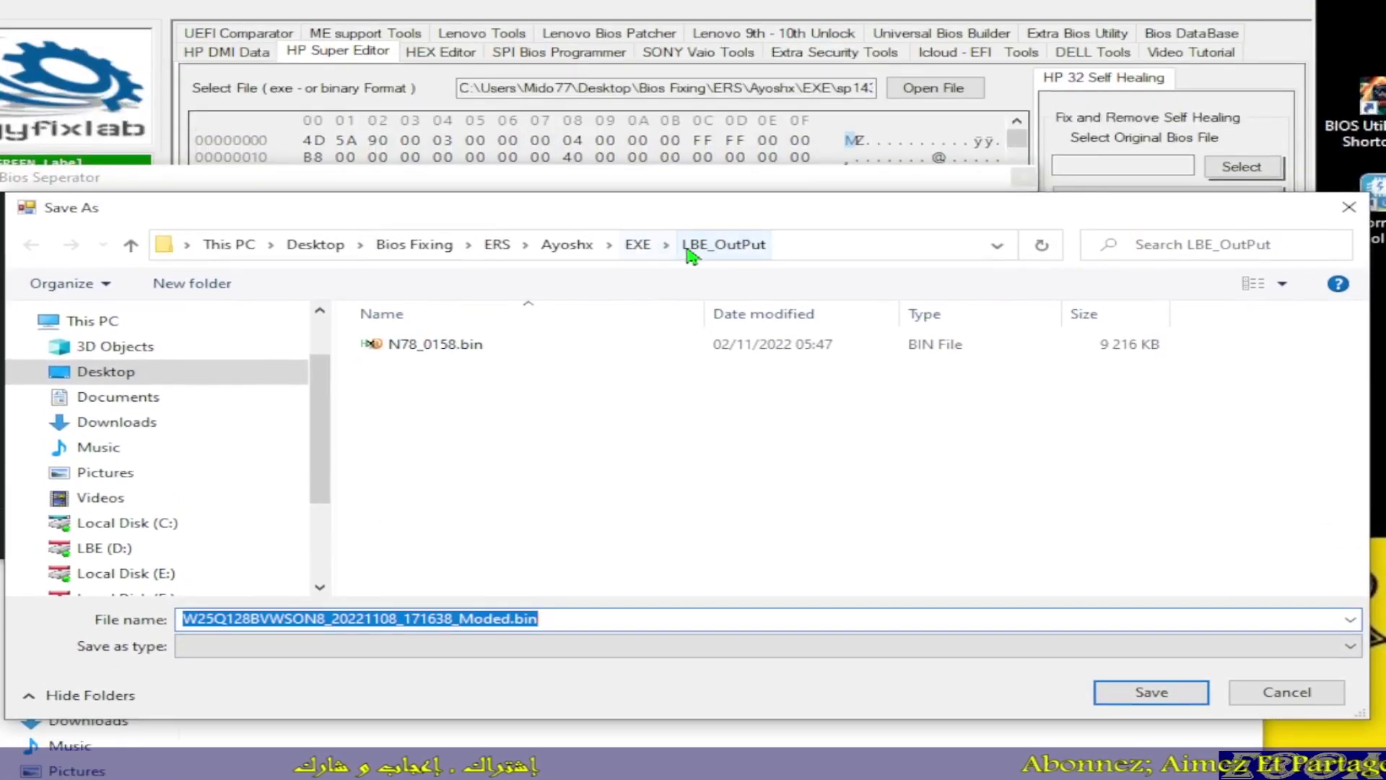
pyautogui.click(574, 247)
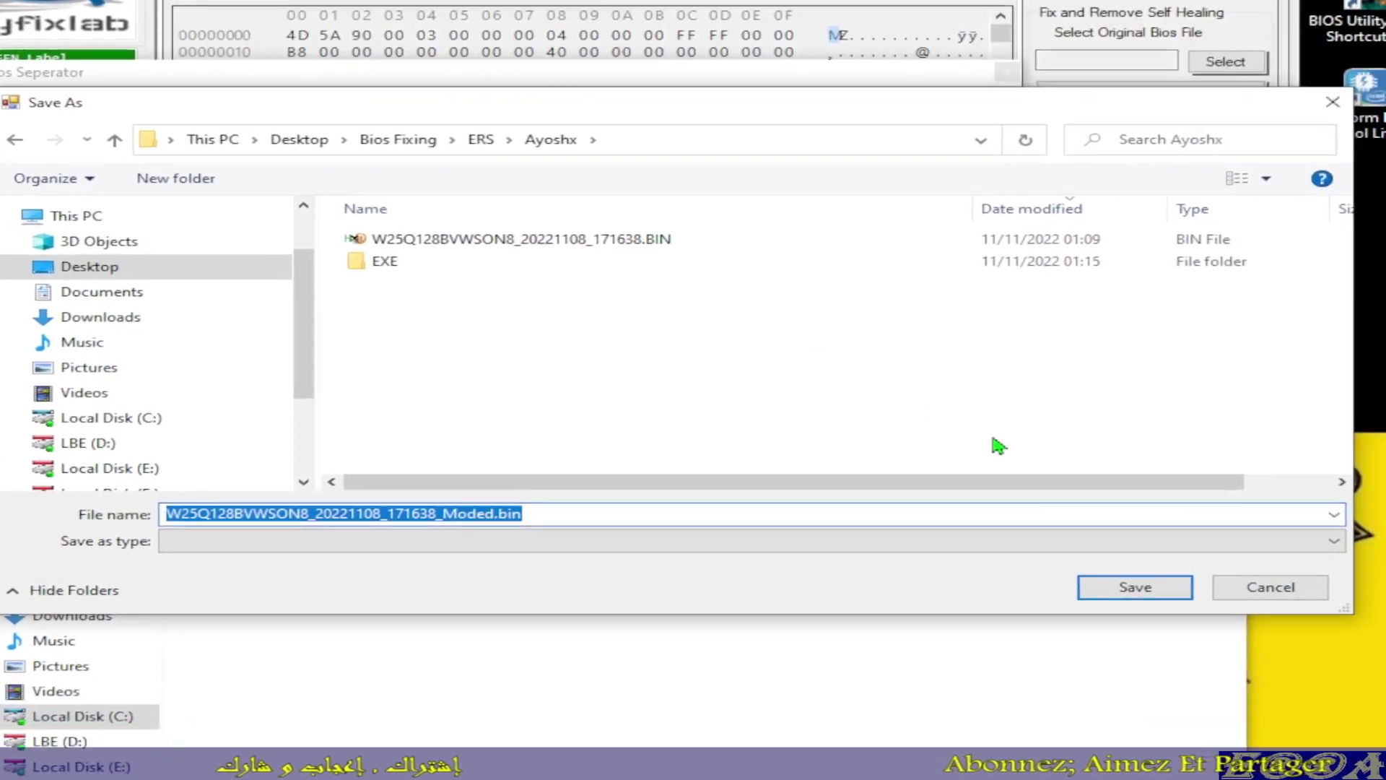
pyautogui.click(1137, 587)
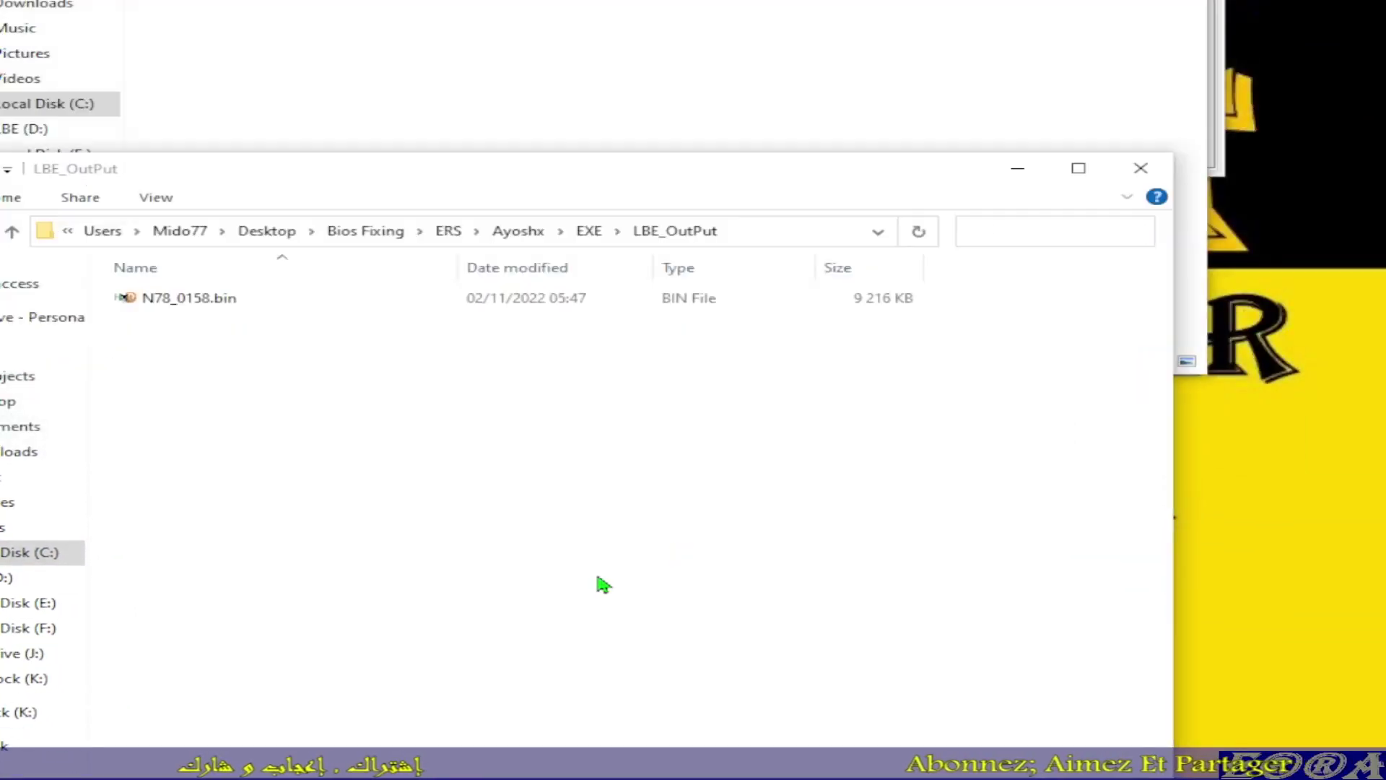
# - Check the modded BIOS file in the Ayoshx folder, and close the extra folder window and the Bios Seperator
pyautogui.click(11, 231)
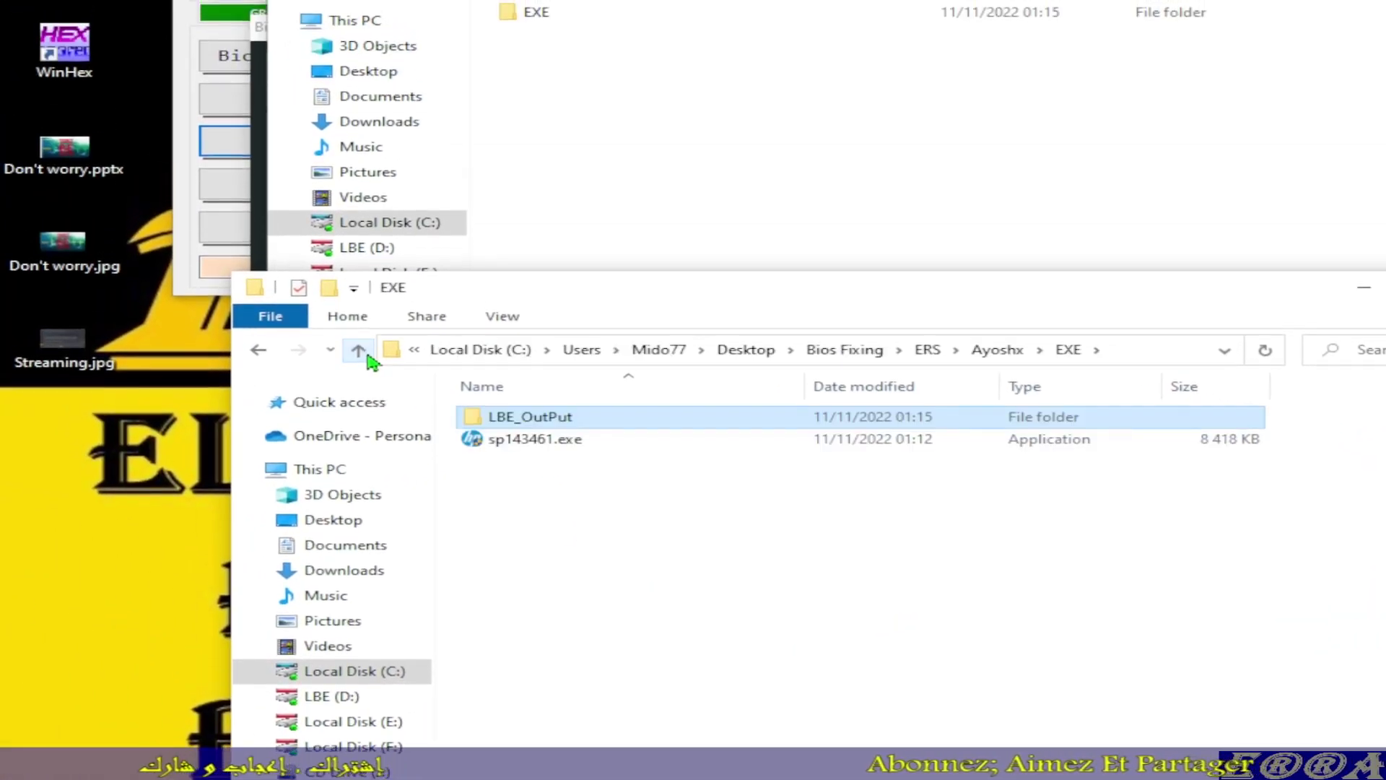
pyautogui.click(365, 352)
pyautogui.click(798, 416)
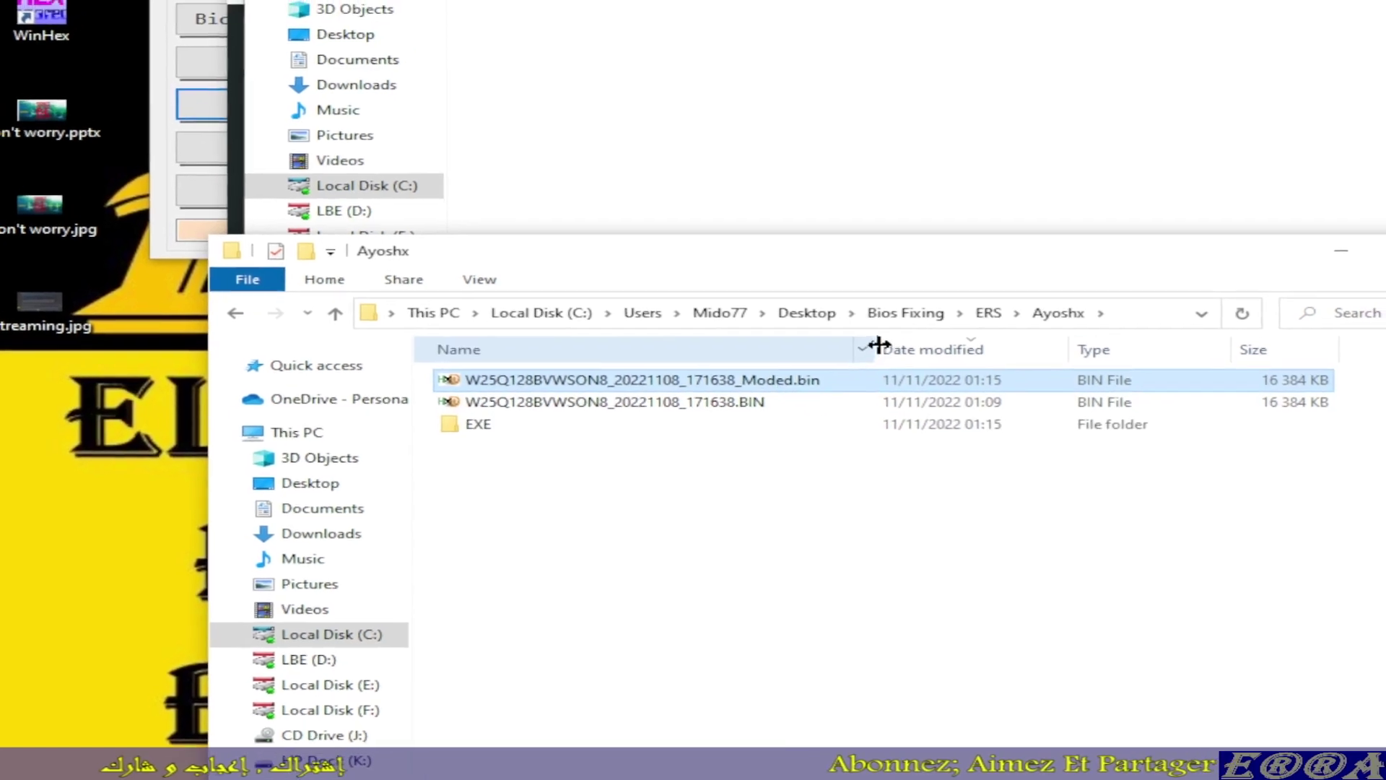
pyautogui.moveTo(879, 345); pyautogui.dragTo(927, 349)
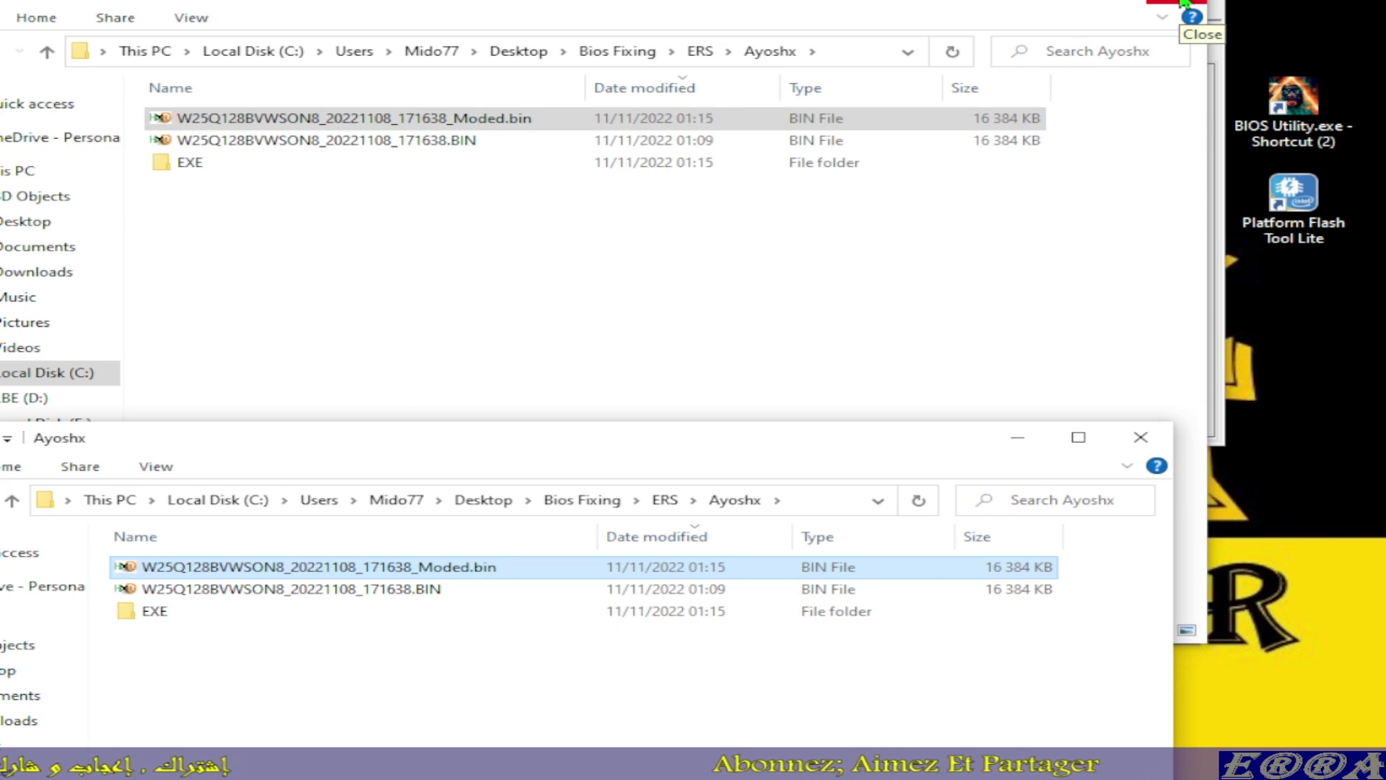
pyautogui.click(1185, 6)
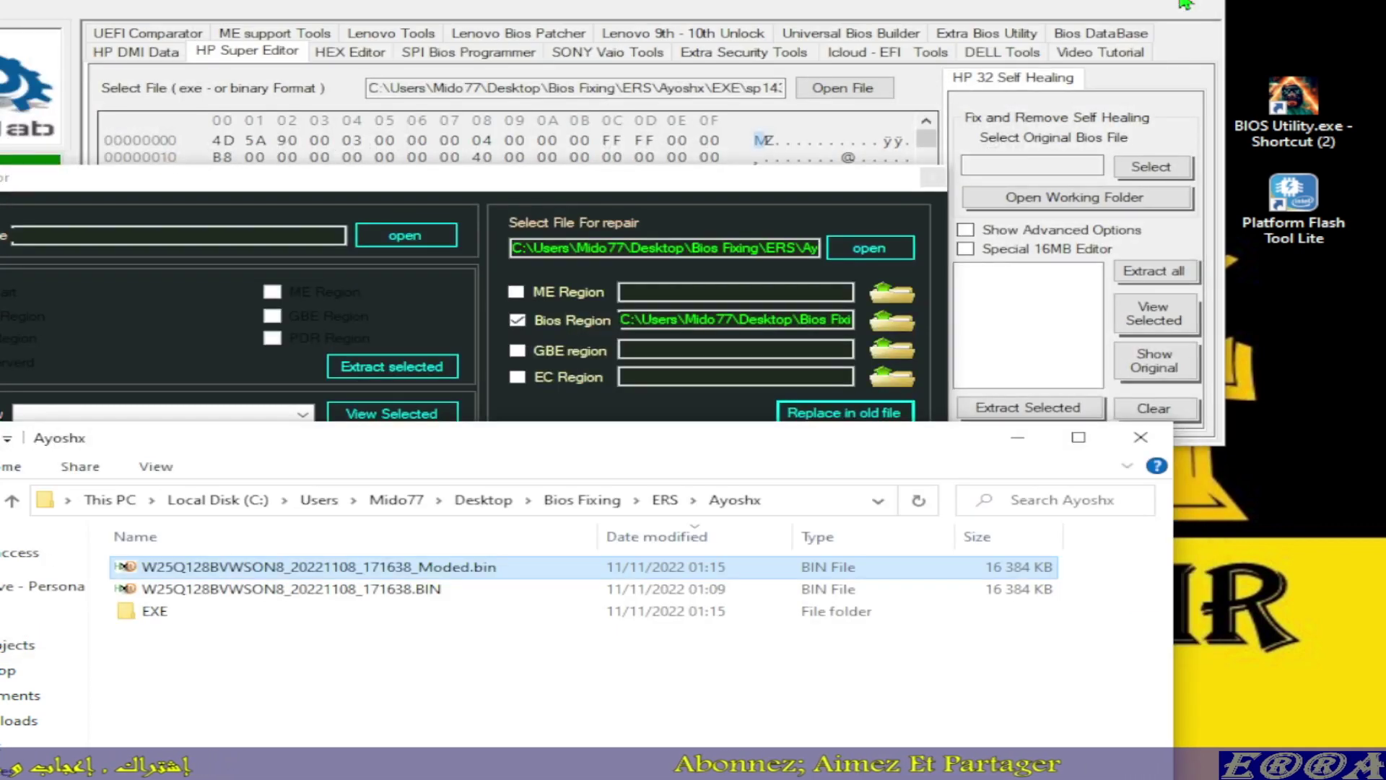
pyautogui.click(932, 178)
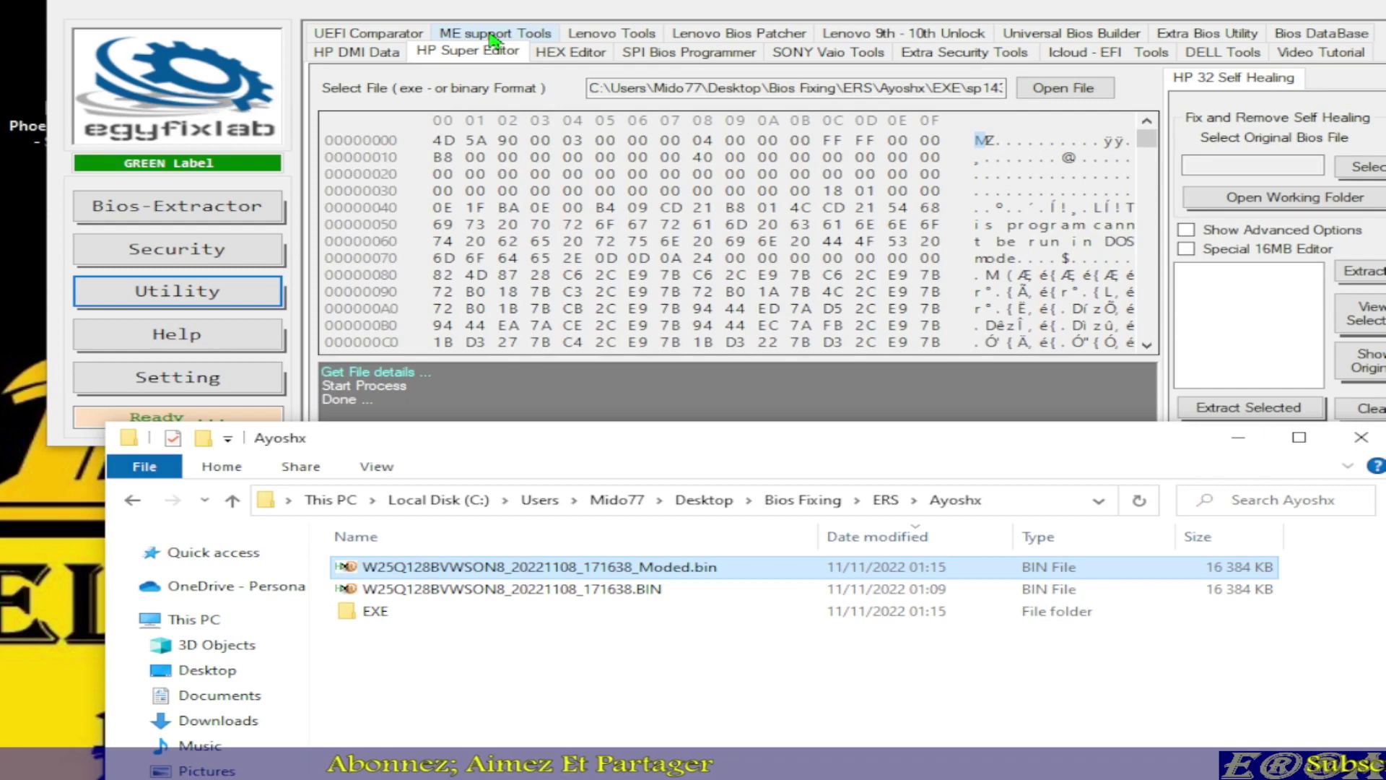
# - Load W25Q128BVWSON8_20221108_171638_Moded.bin from the Ayoshx folder into the ME support Tools
pyautogui.click(493, 36)
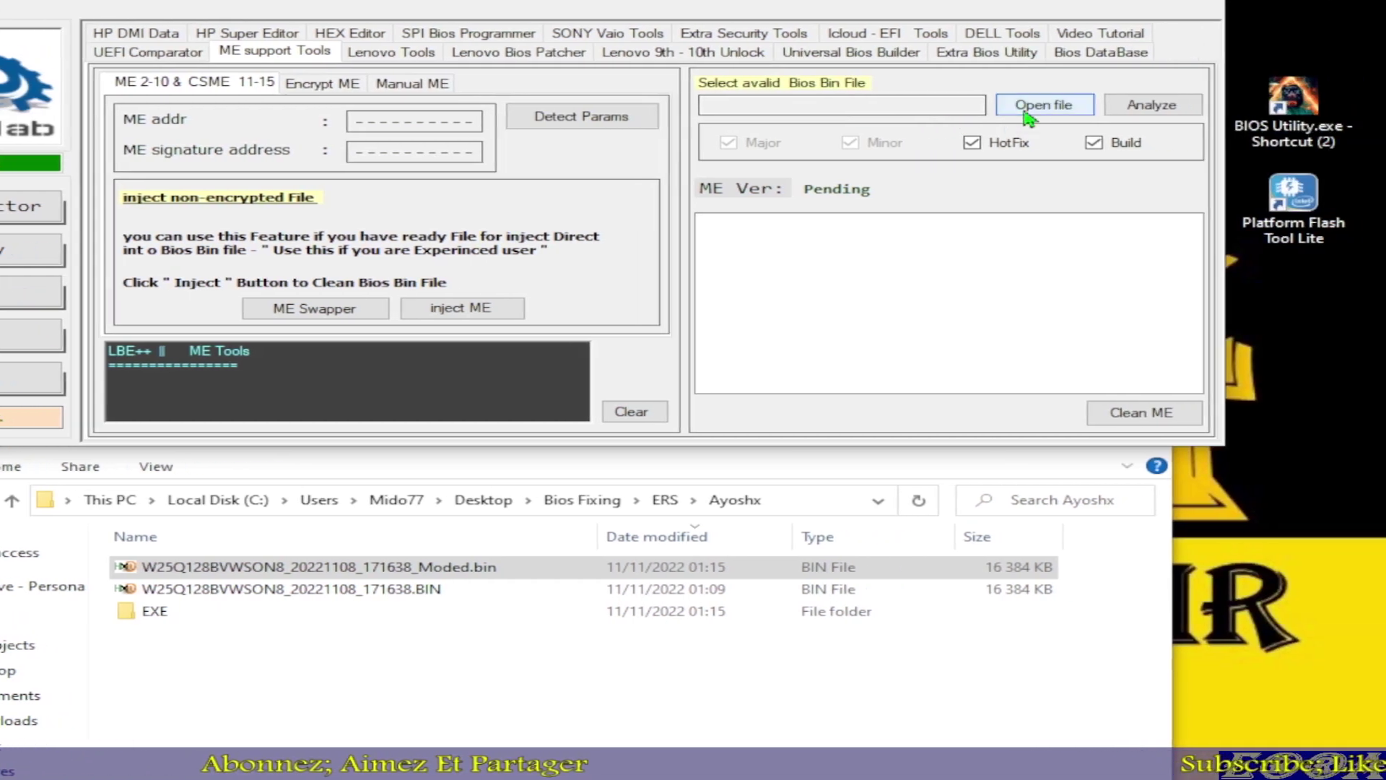
pyautogui.click(1330, 105)
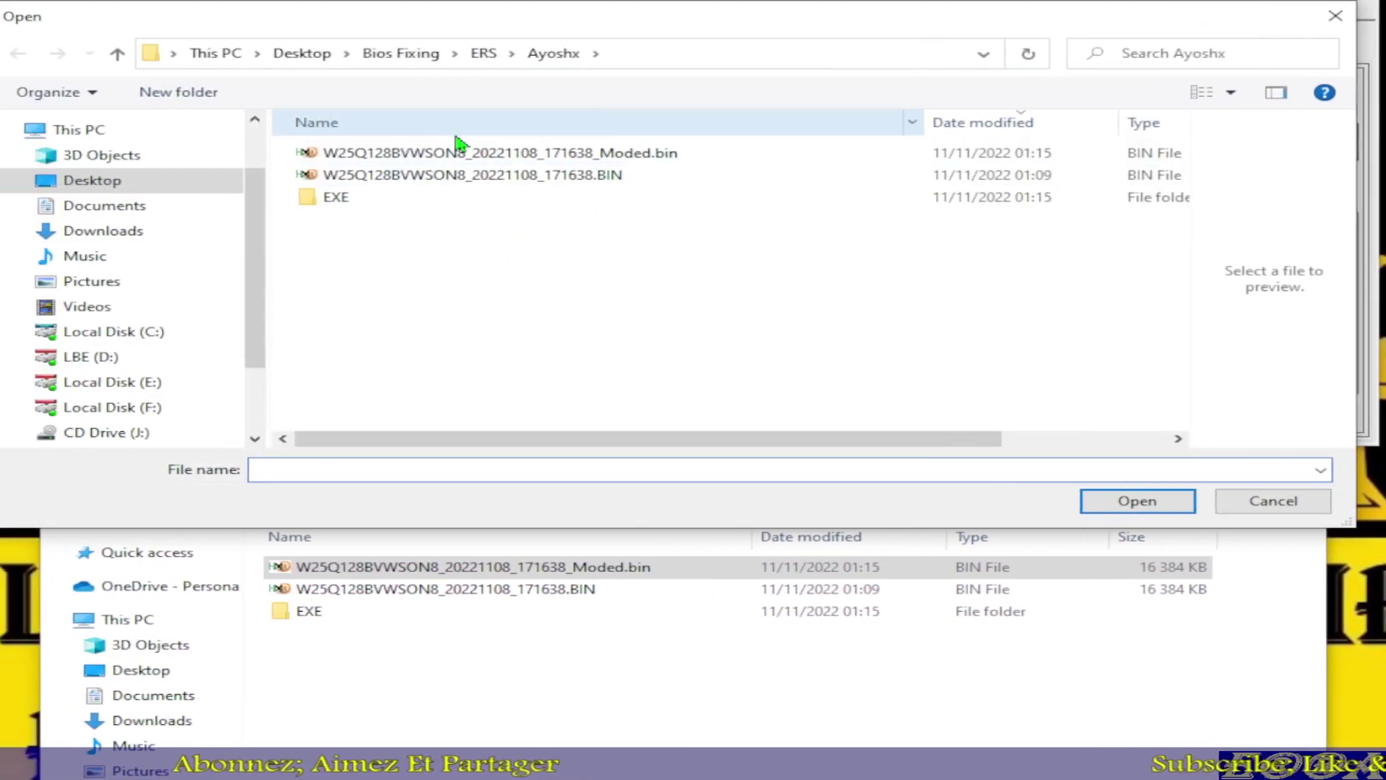
pyautogui.click(377, 152)
pyautogui.doubleClick(535, 155)
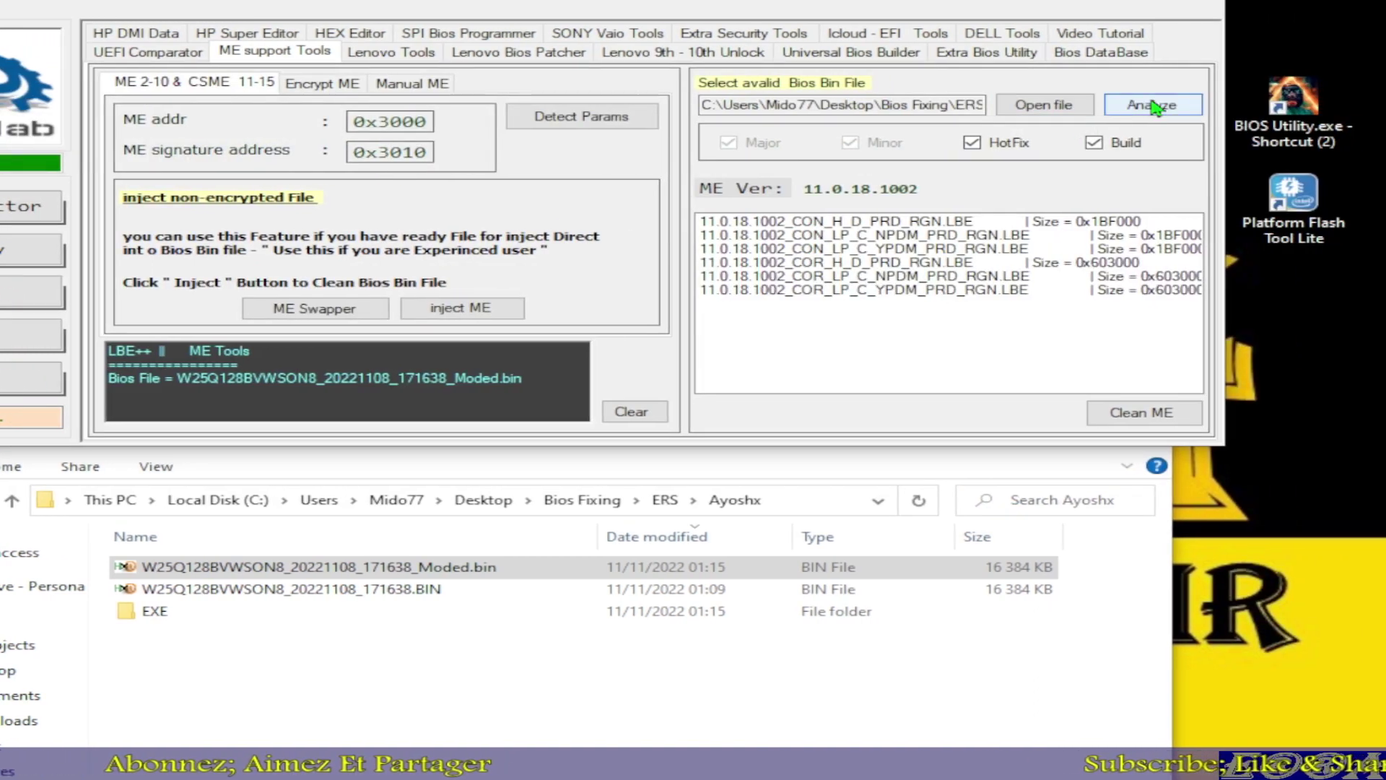
# - Analyze the modded BIOS file with ME Analyzer using default options, examine its ME firmware details and close the analyzer
pyautogui.click(1153, 105)
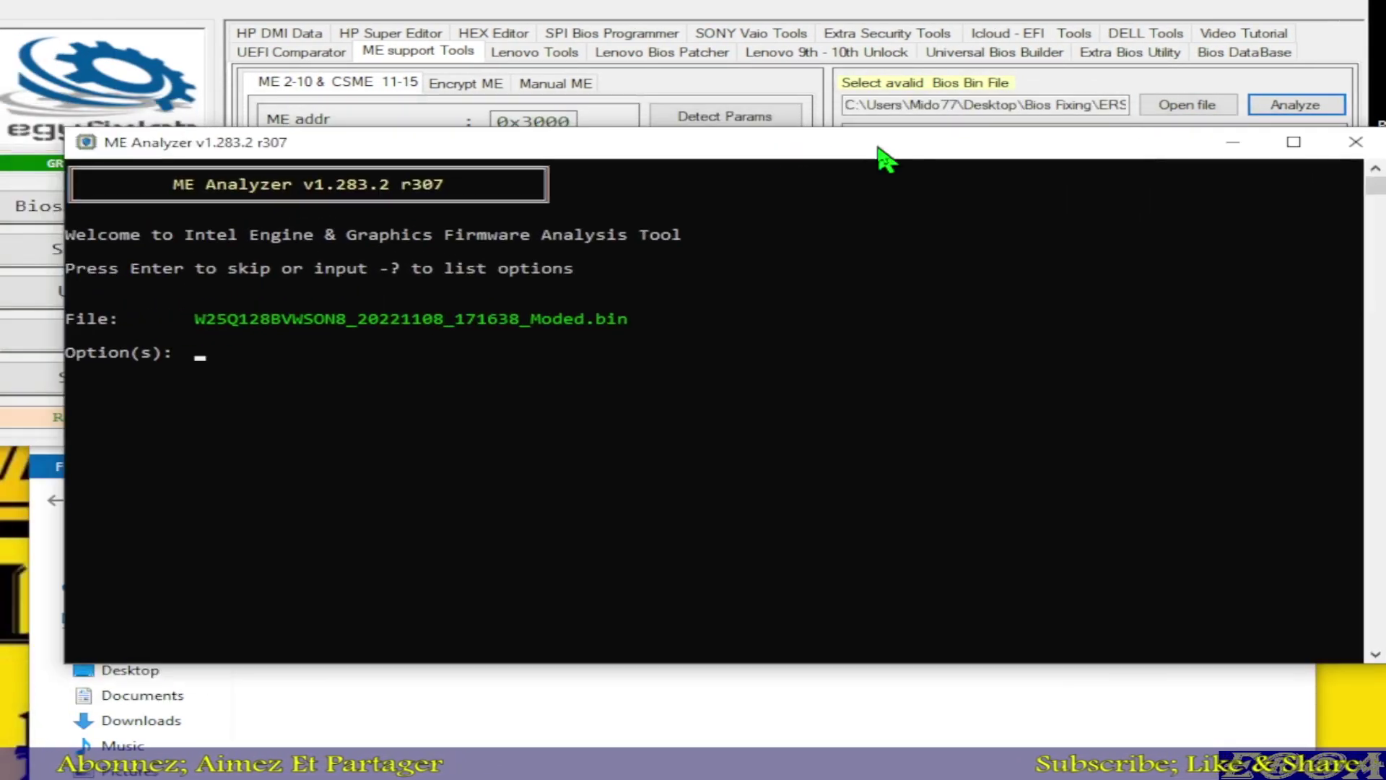
pyautogui.moveTo(1298, 431); pyautogui.dragTo(949, 431)
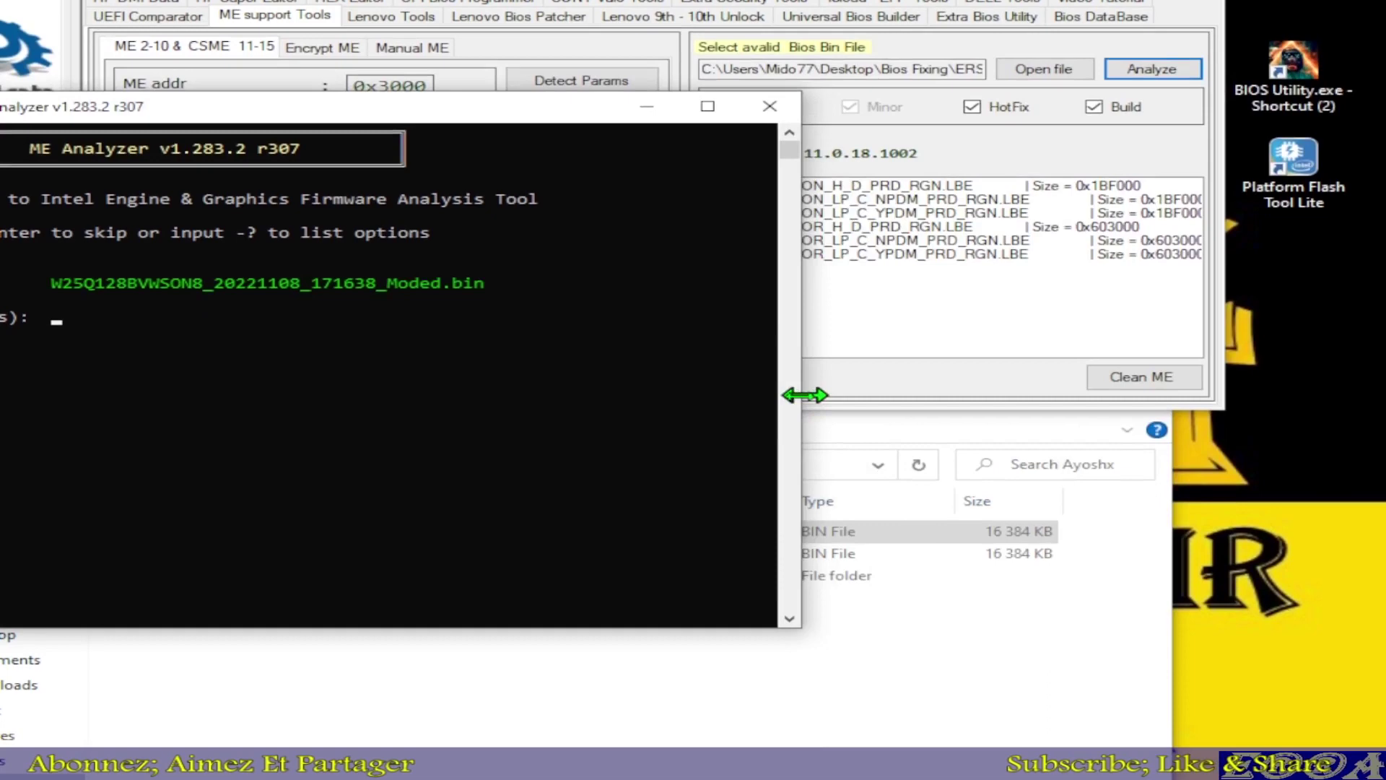
pyautogui.moveTo(803, 394); pyautogui.dragTo(683, 405)
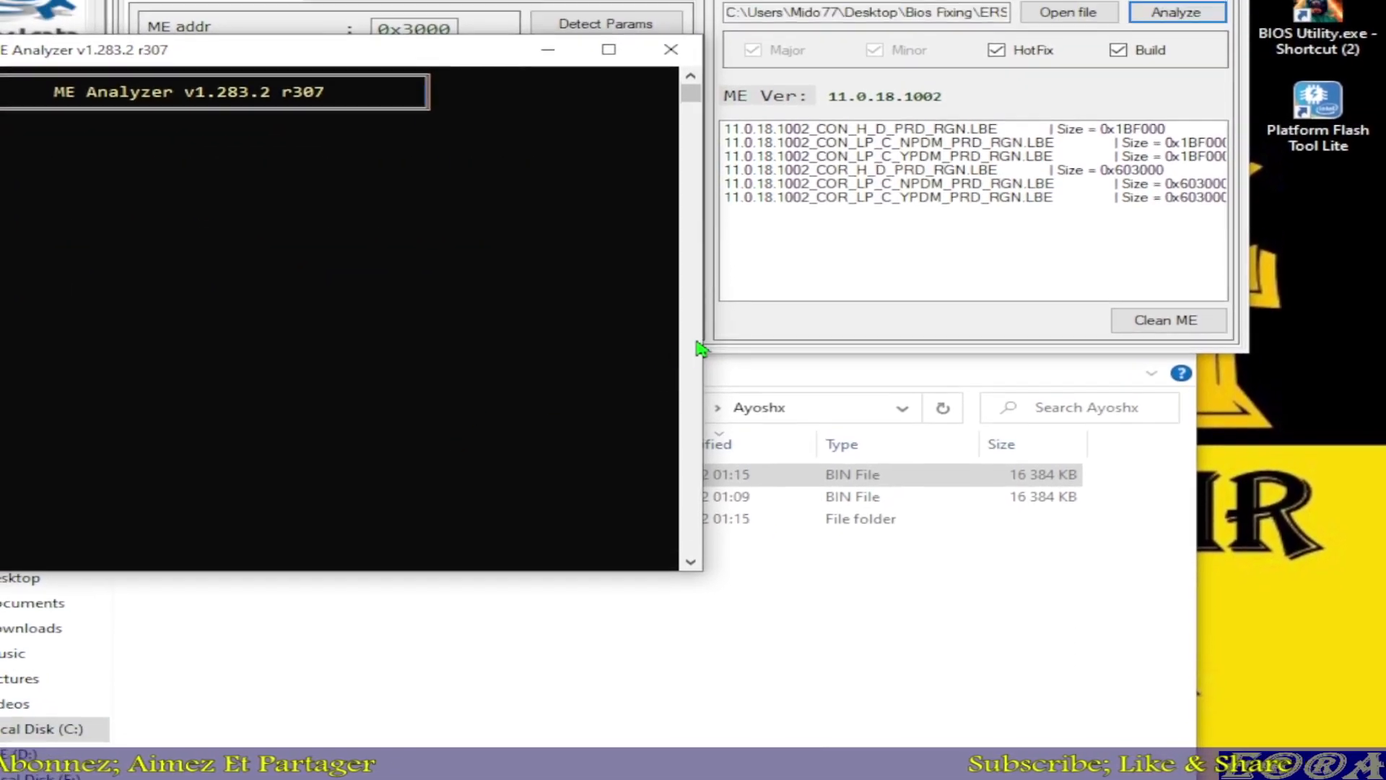
pyautogui.press('Return')
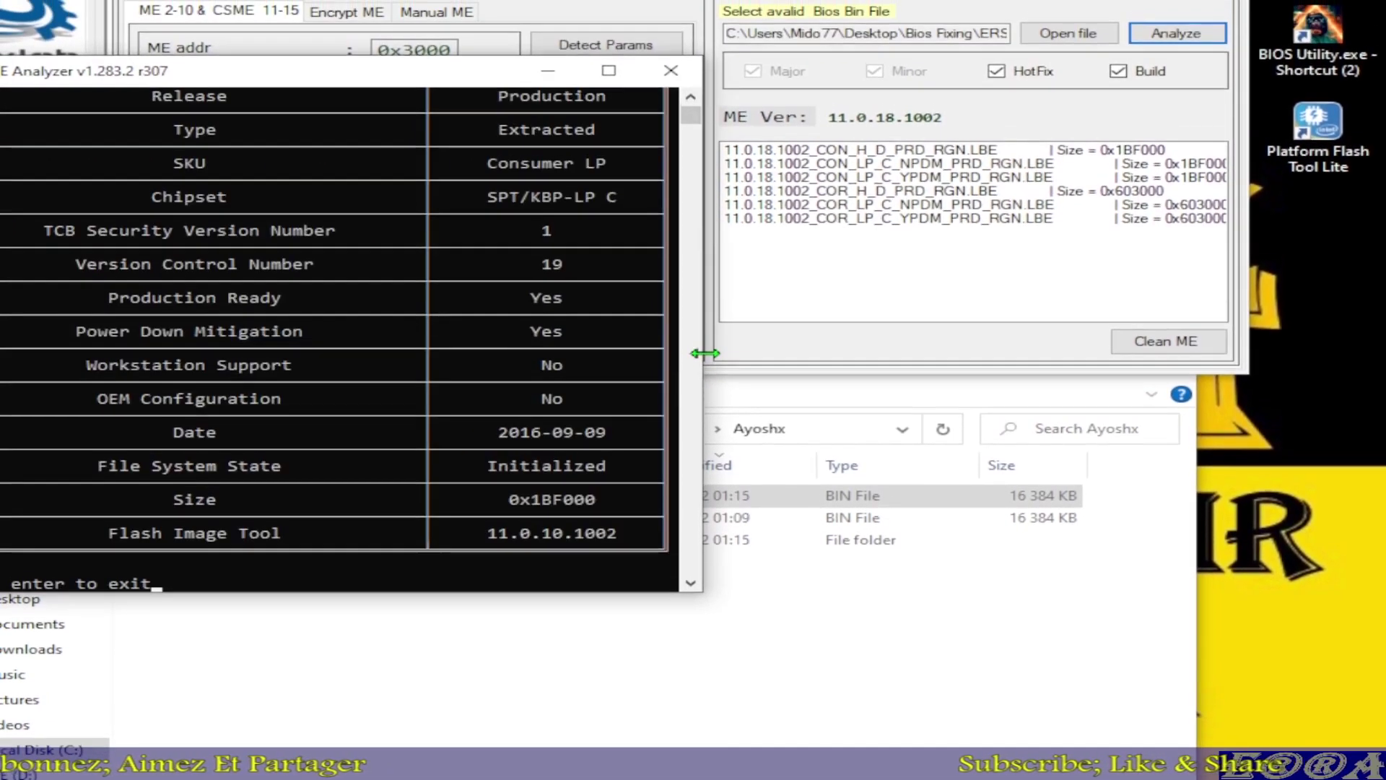
pyautogui.moveTo(715, 353); pyautogui.dragTo(823, 365)
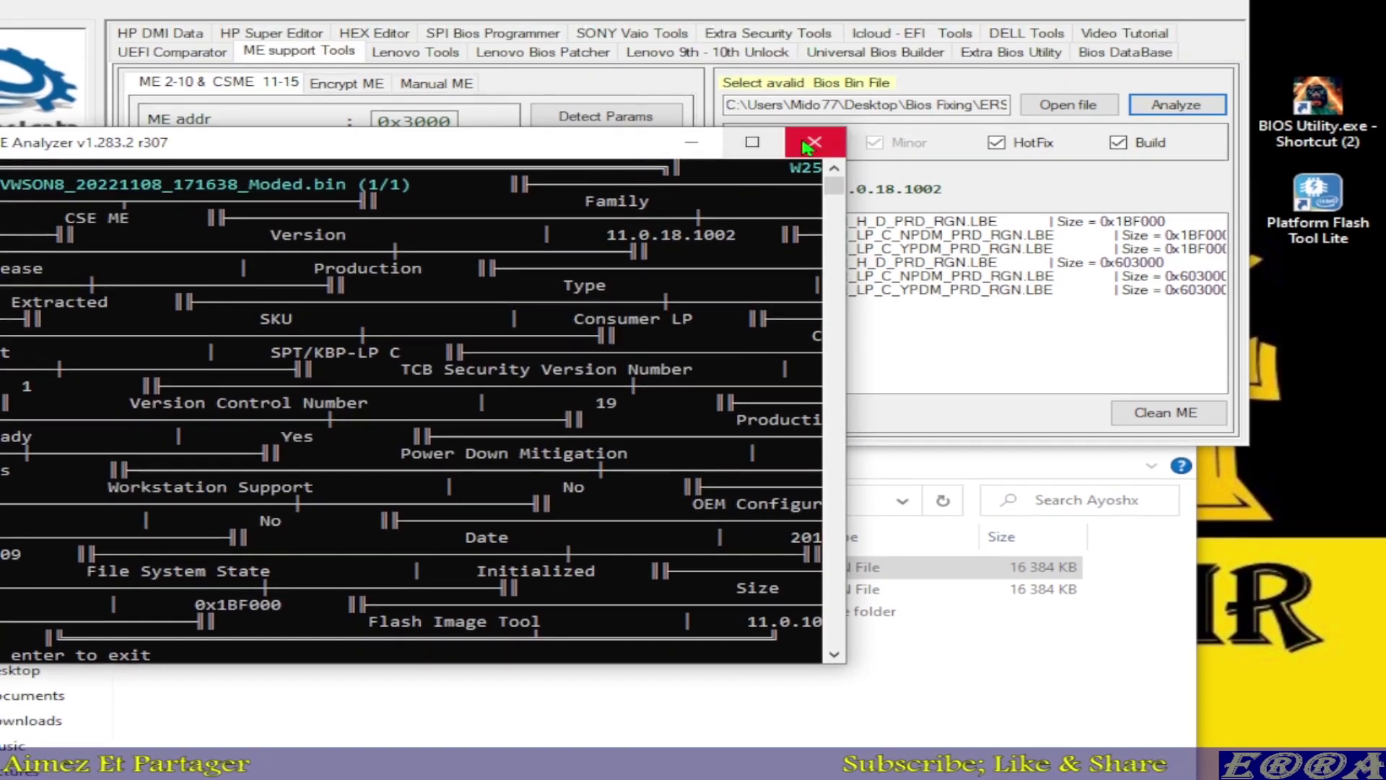
pyautogui.click(810, 144)
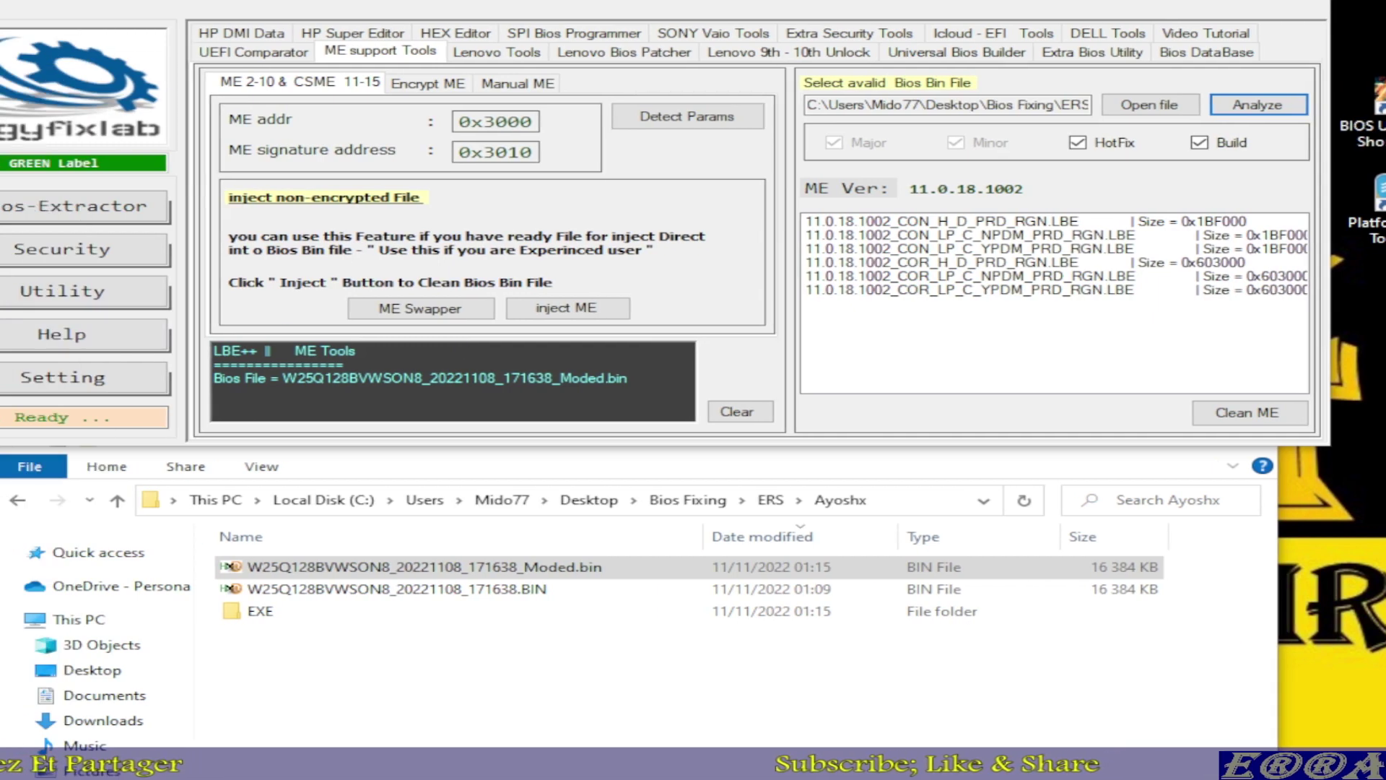
# - Analyze the modded BIOS file again with ME Analyzer's default options and arrange the report window beside the ME file list
pyautogui.click(1258, 105)
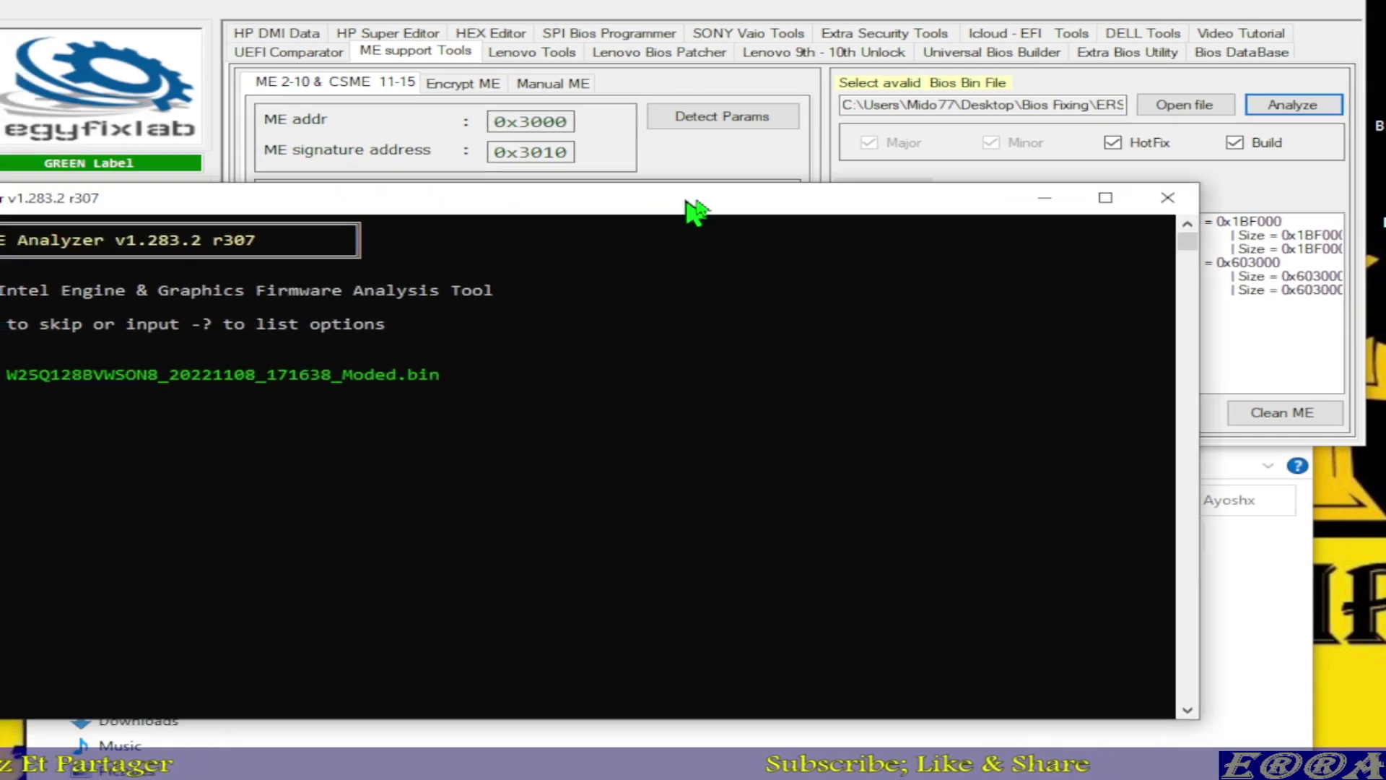
pyautogui.press('Return')
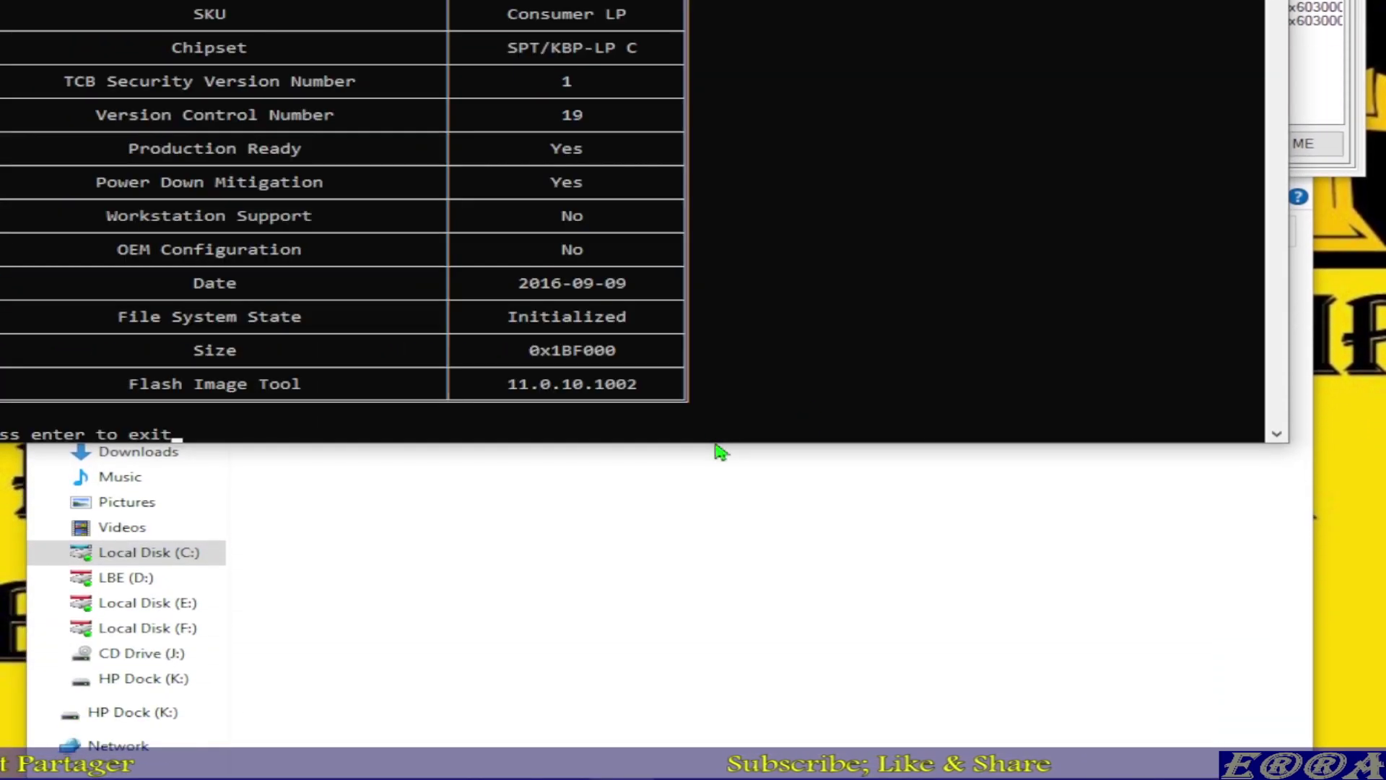
pyautogui.moveTo(718, 452); pyautogui.dragTo(687, 709)
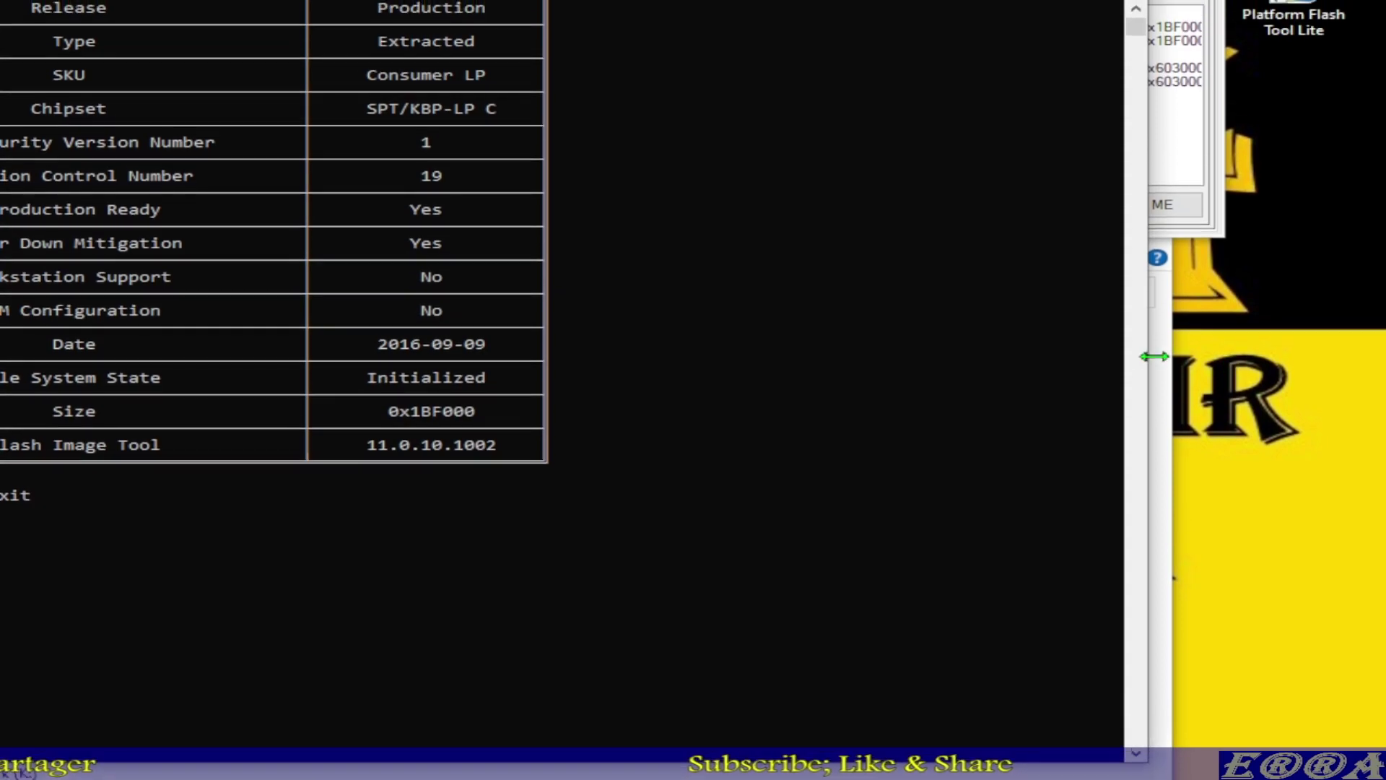
pyautogui.moveTo(1148, 361); pyautogui.dragTo(616, 361)
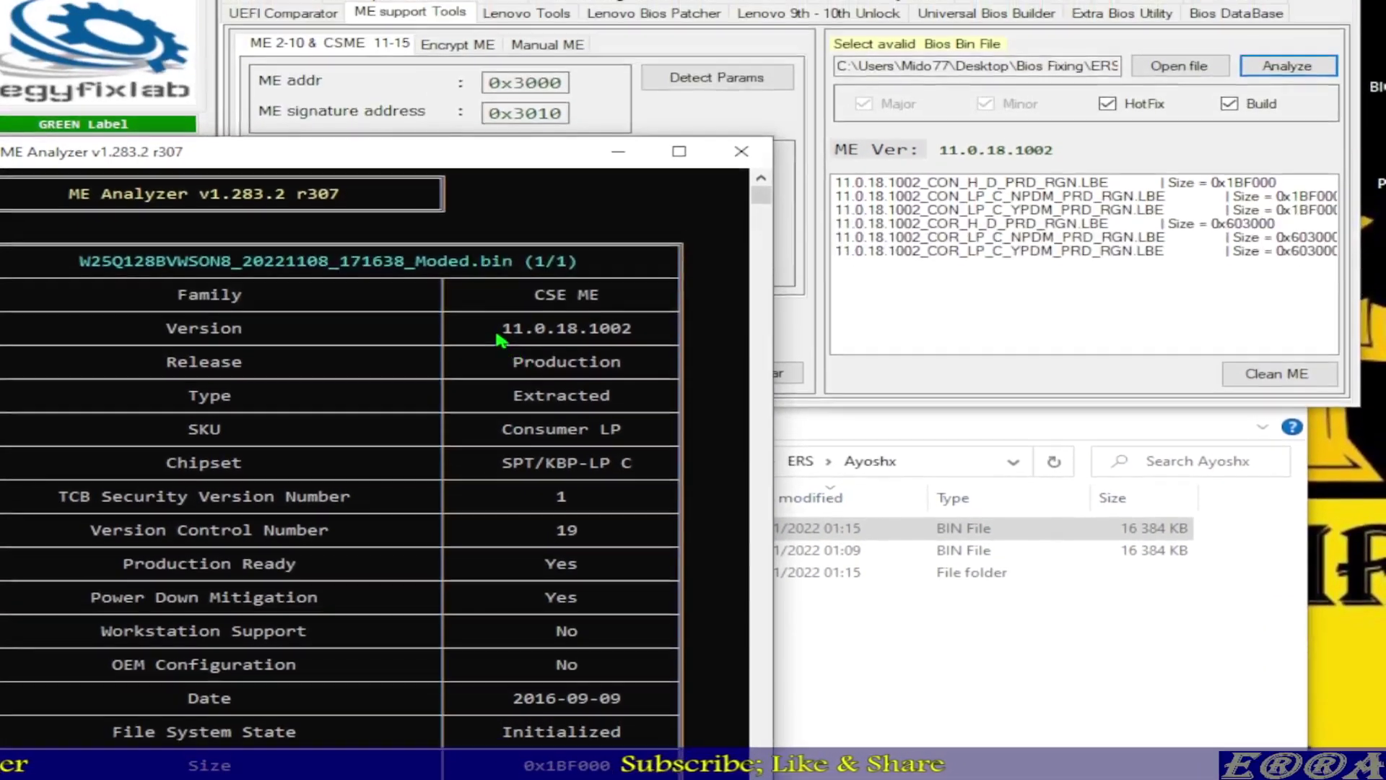
pyautogui.moveTo(493, 142); pyautogui.dragTo(588, 236)
pyautogui.moveTo(587, 427); pyautogui.dragTo(605, 711)
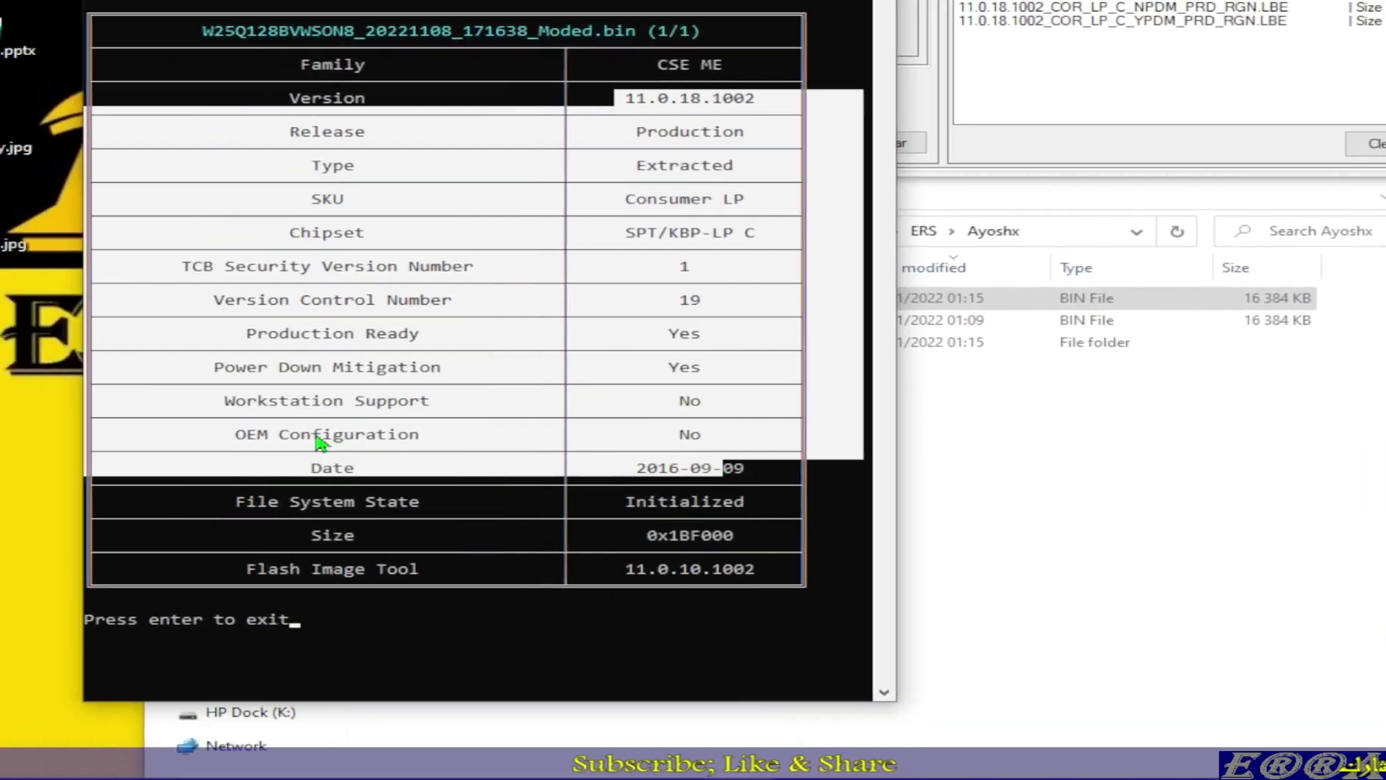
# - Examine the power down mitigation, size, release, type, SKU and chipset of the ME firmware in the analyzer report
pyautogui.click(304, 369)
pyautogui.moveTo(339, 380); pyautogui.dragTo(505, 391)
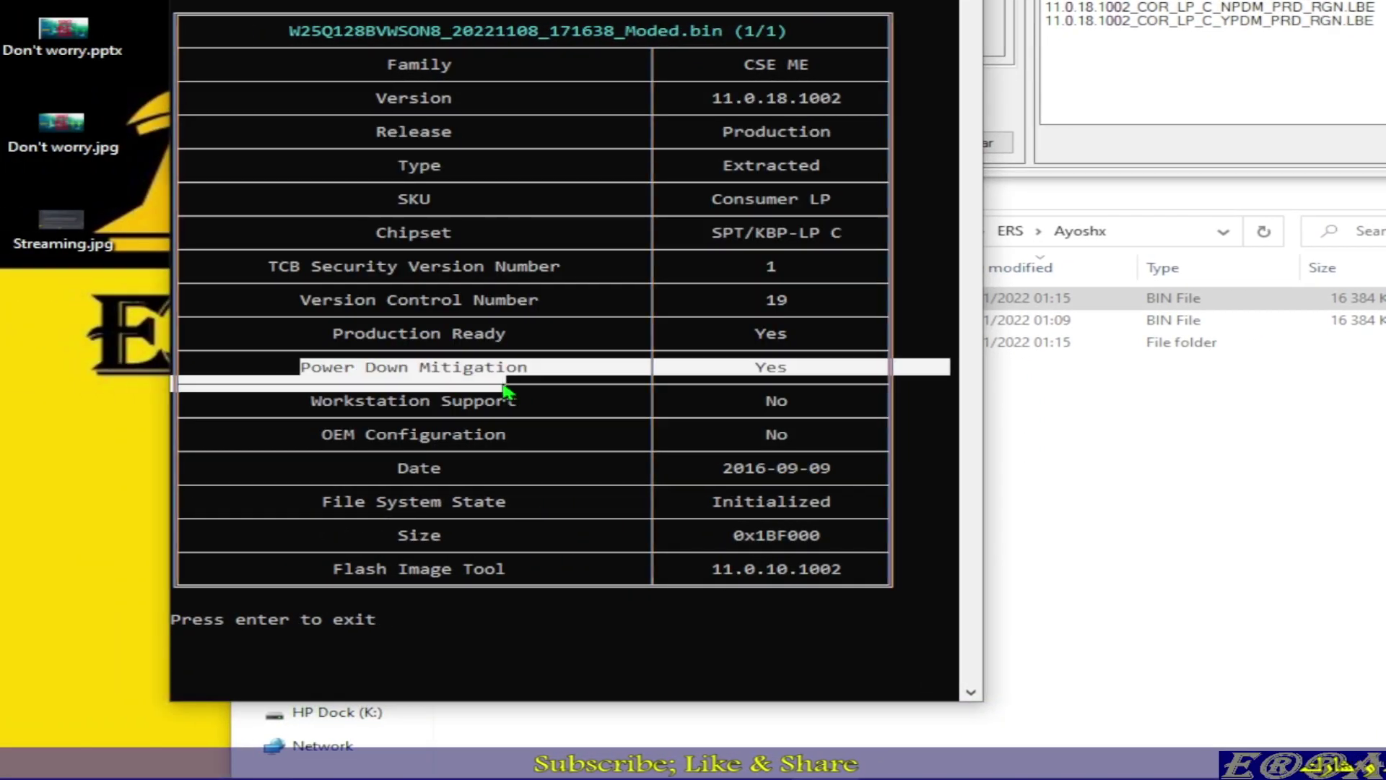
pyautogui.doubleClick(758, 369)
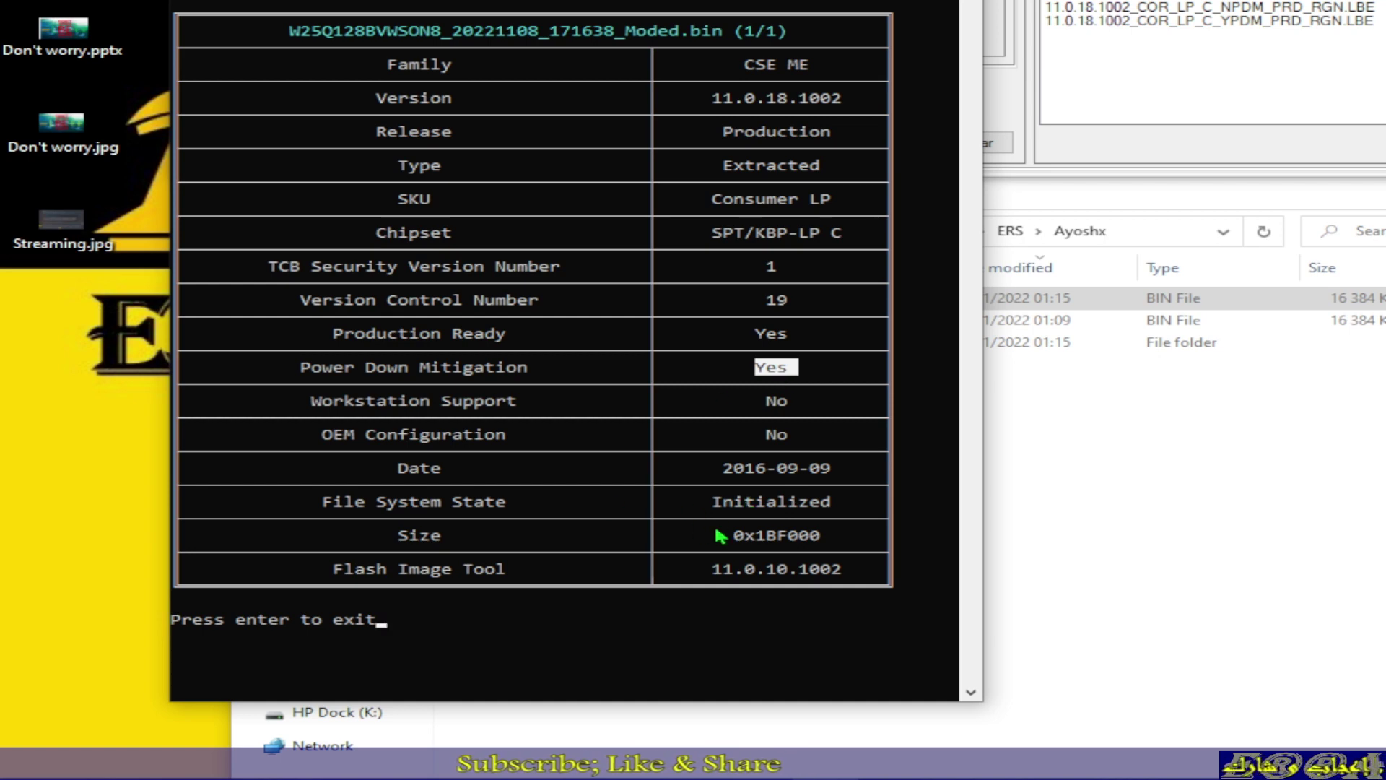
pyautogui.moveTo(719, 530); pyautogui.dragTo(830, 535)
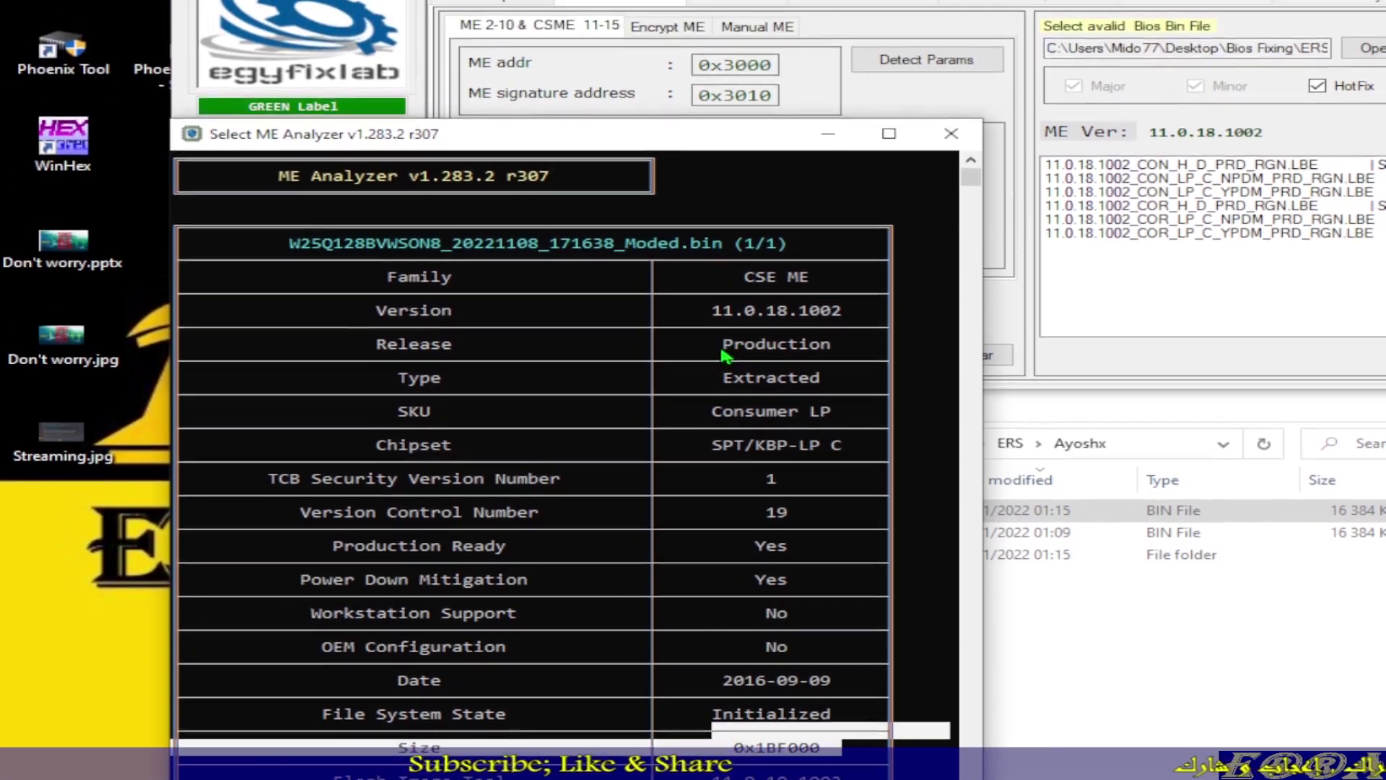
pyautogui.doubleClick(724, 345)
pyautogui.doubleClick(722, 379)
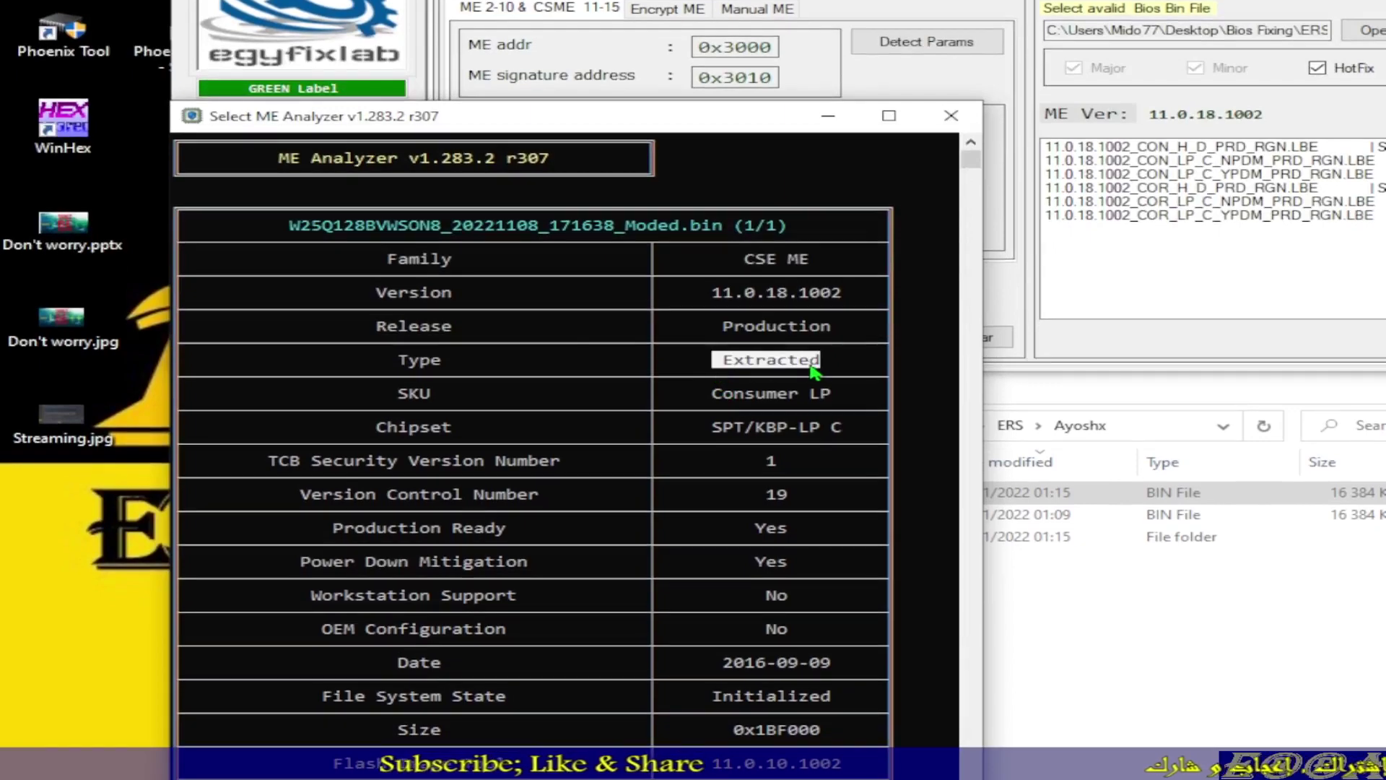
pyautogui.moveTo(712, 390); pyautogui.dragTo(839, 386)
pyautogui.moveTo(780, 78); pyautogui.dragTo(692, 63)
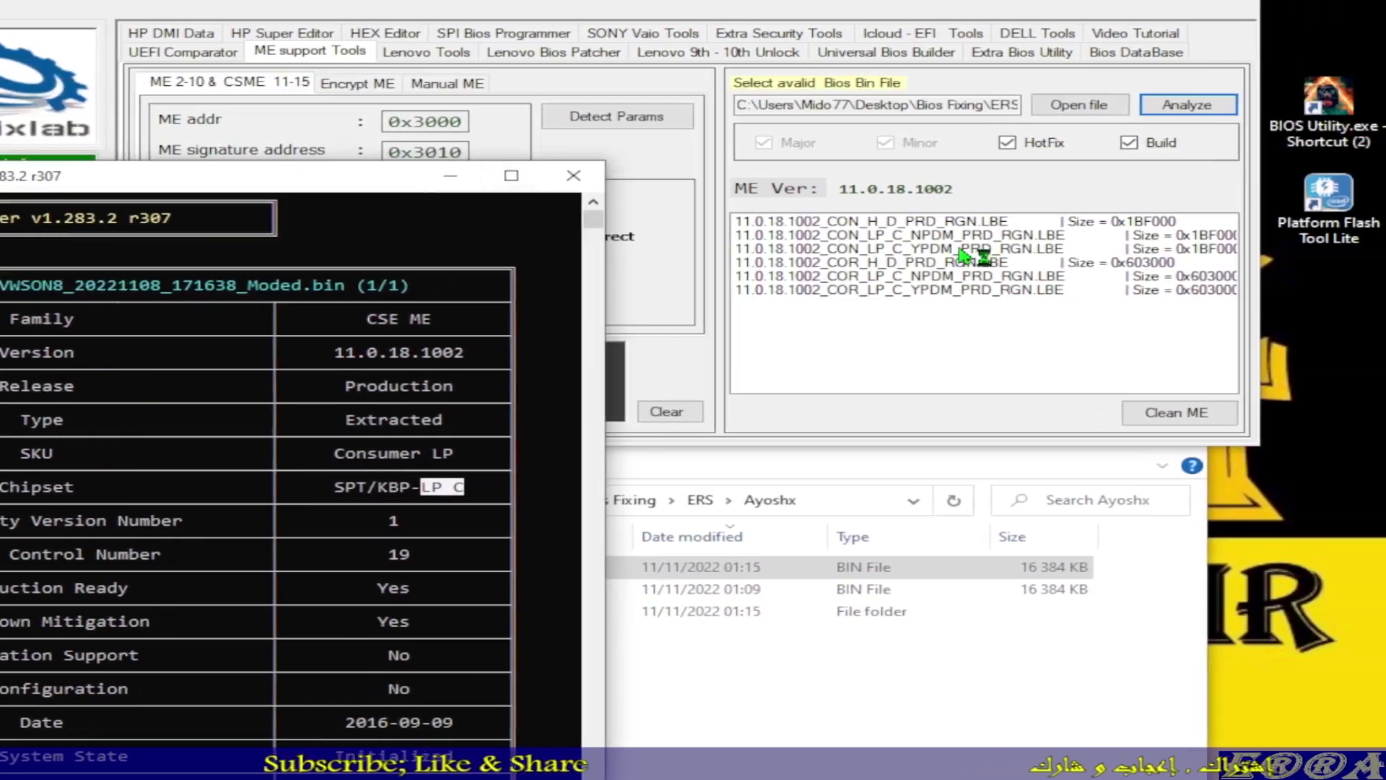
# - Compare the CON_LP_C ME files with the report's chipset and power down mitigation, and select 11.0.18.1002_CON_LP_C_YPDM_PRD_RGN.LBE
pyautogui.click(932, 249)
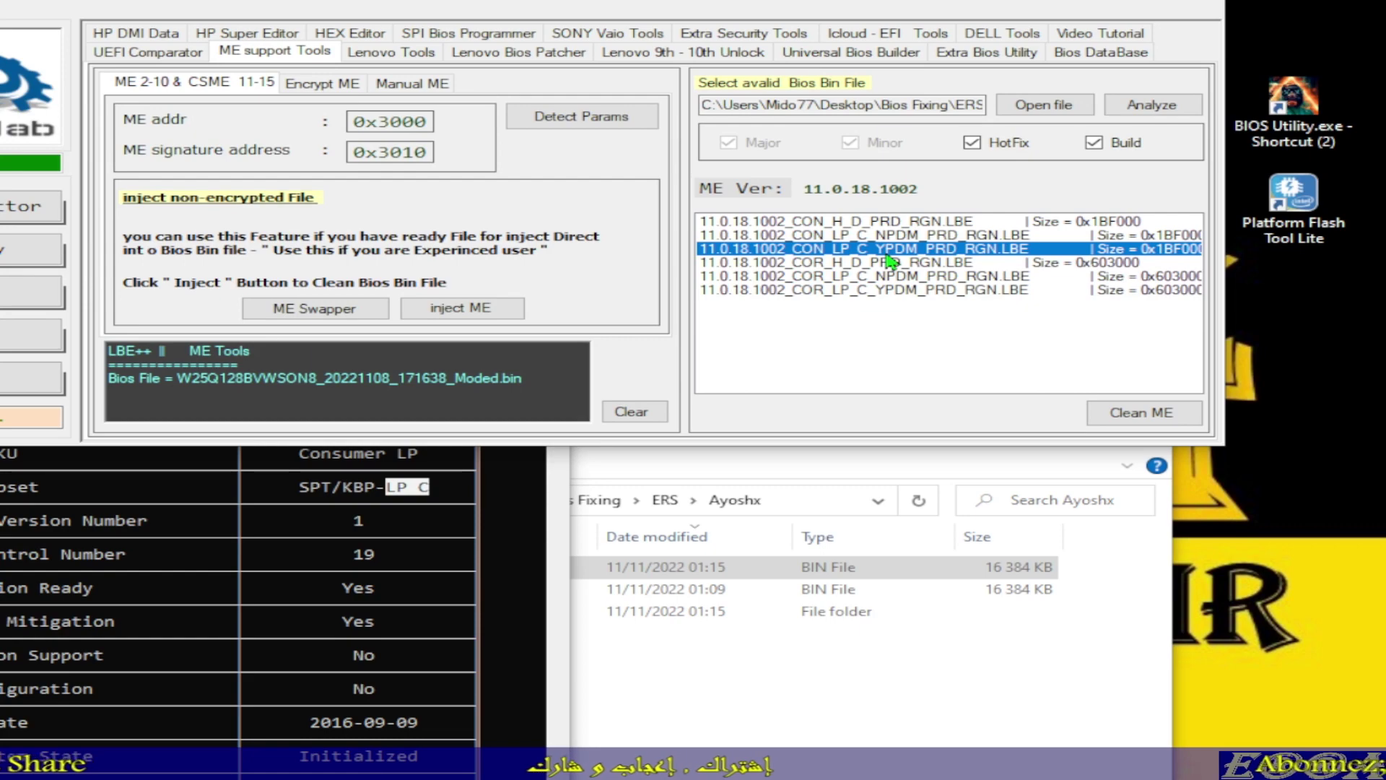
pyautogui.click(887, 238)
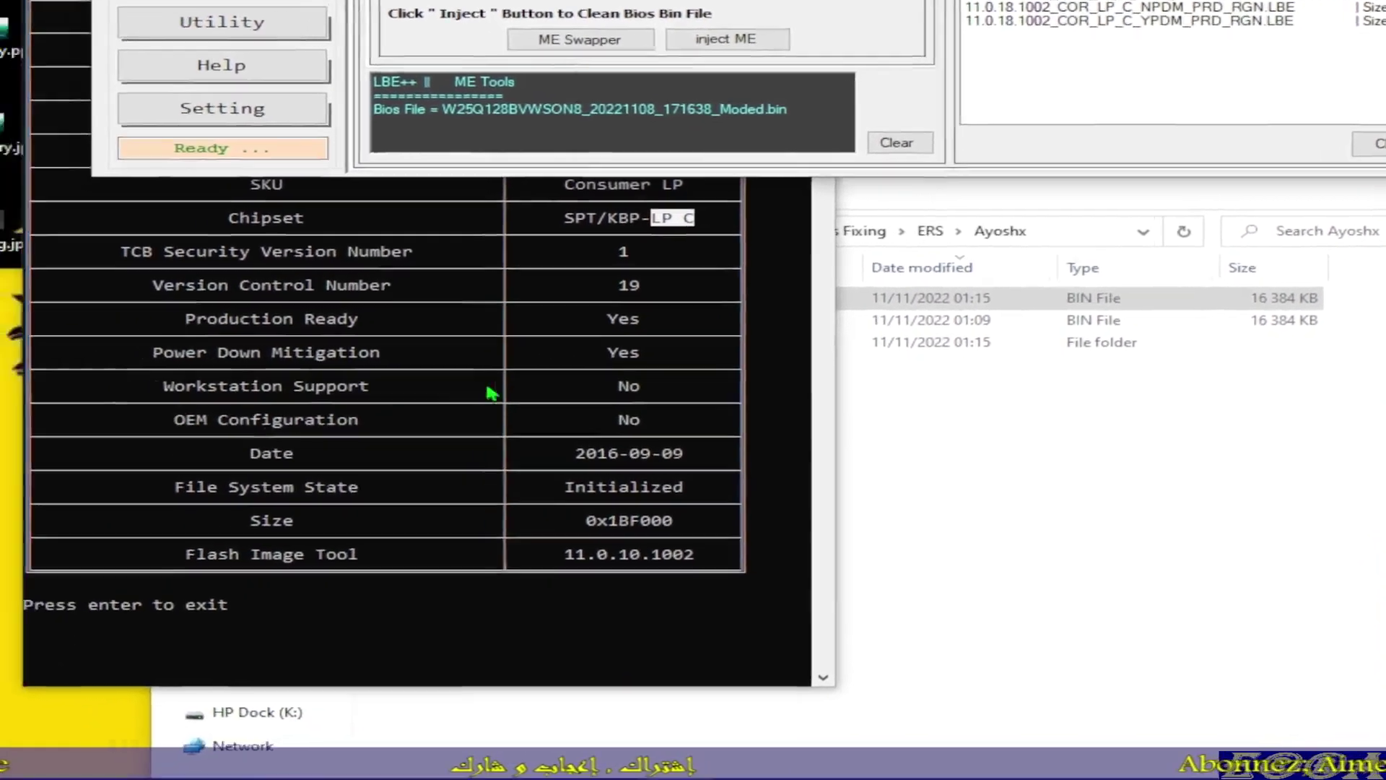
pyautogui.click(612, 361)
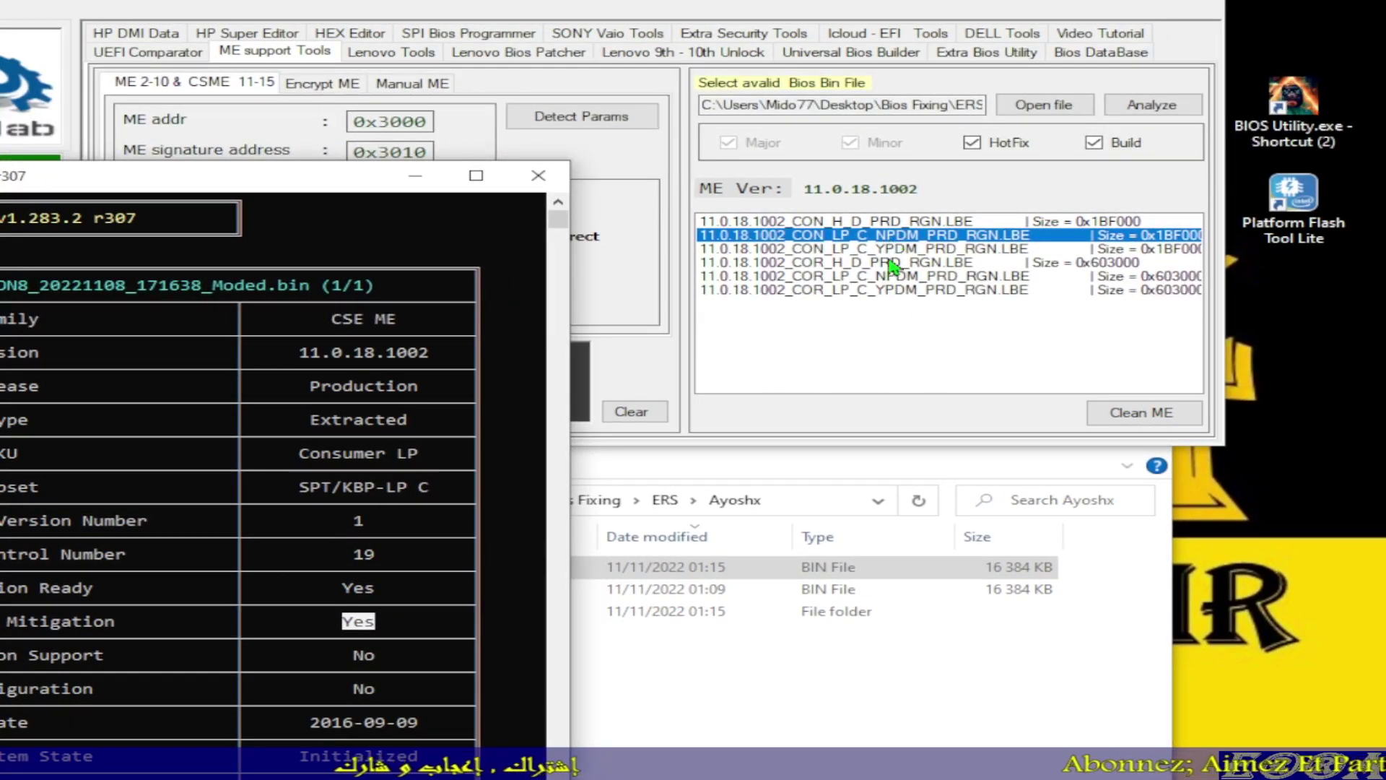
pyautogui.click(891, 250)
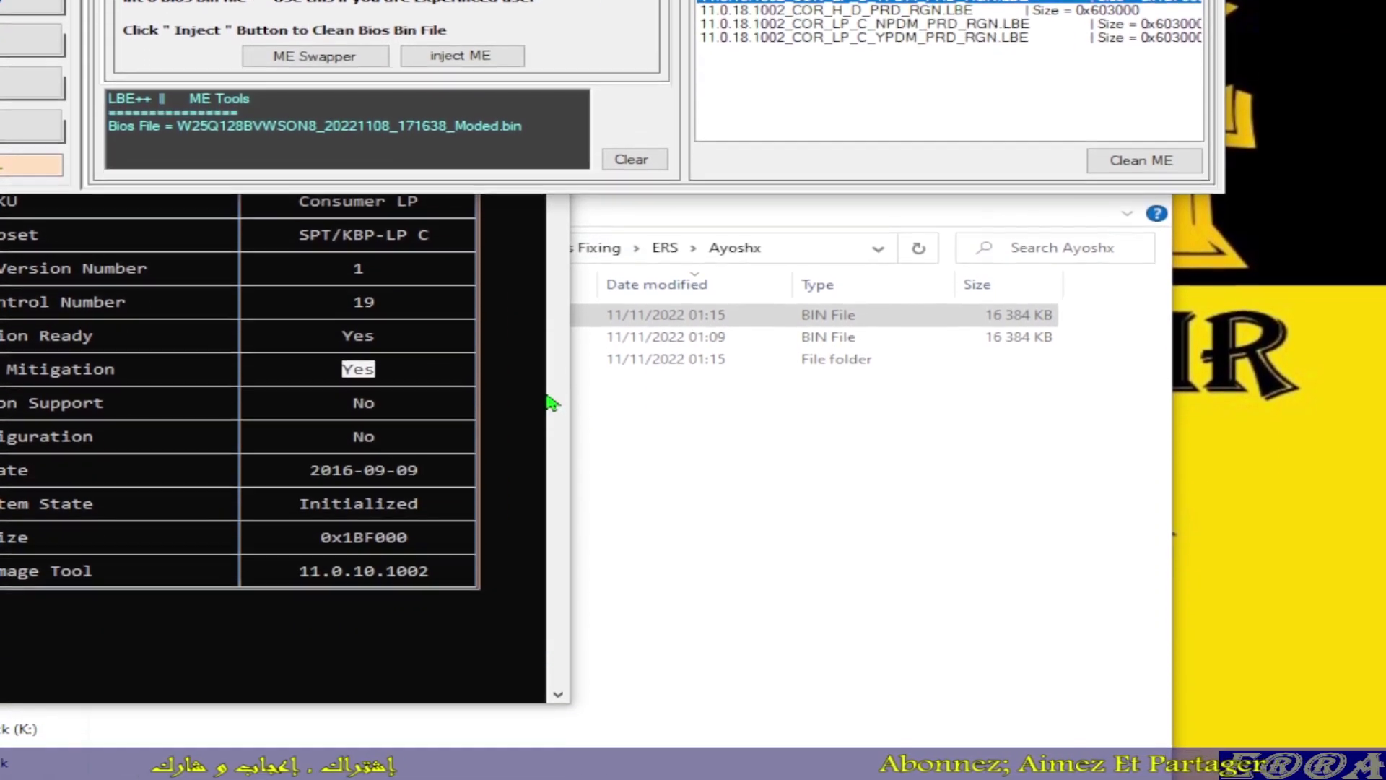
pyautogui.click(534, 654)
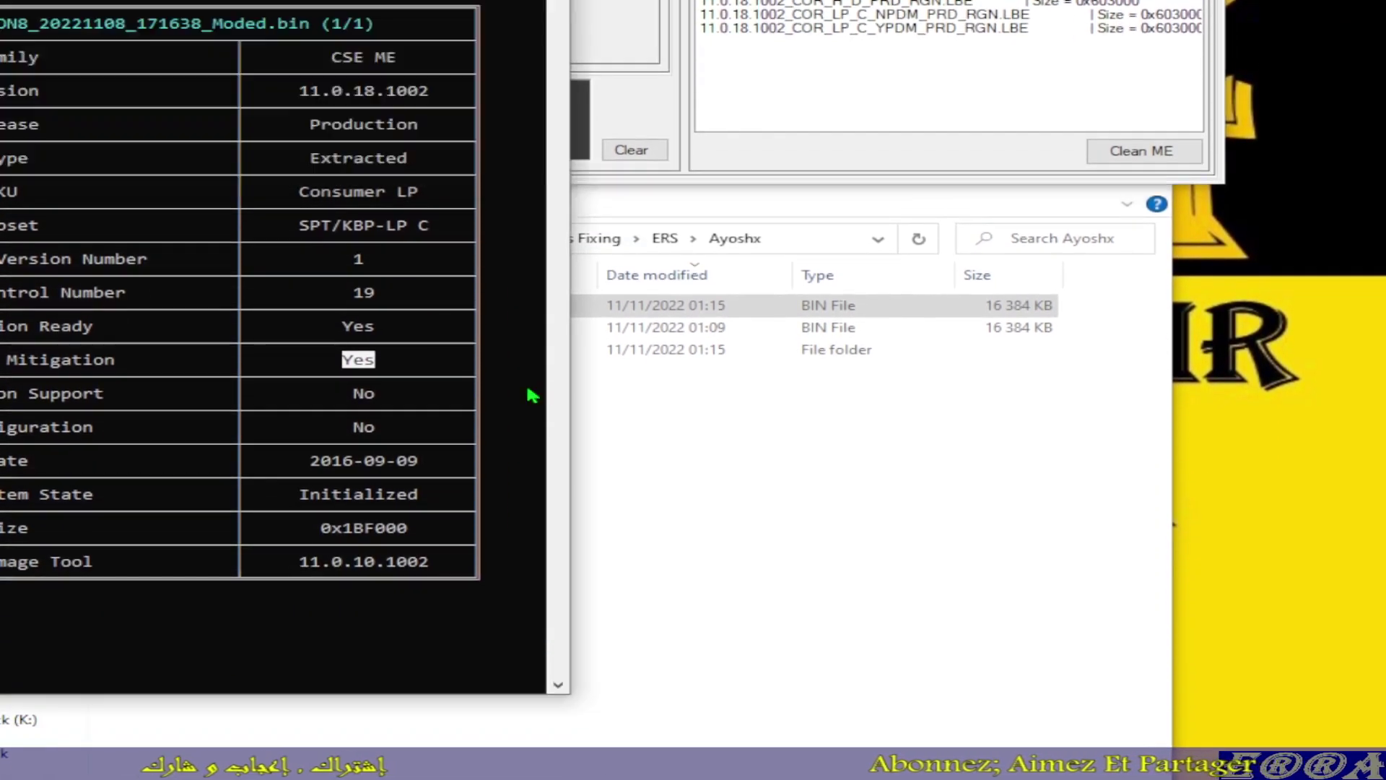
pyautogui.press('Return')
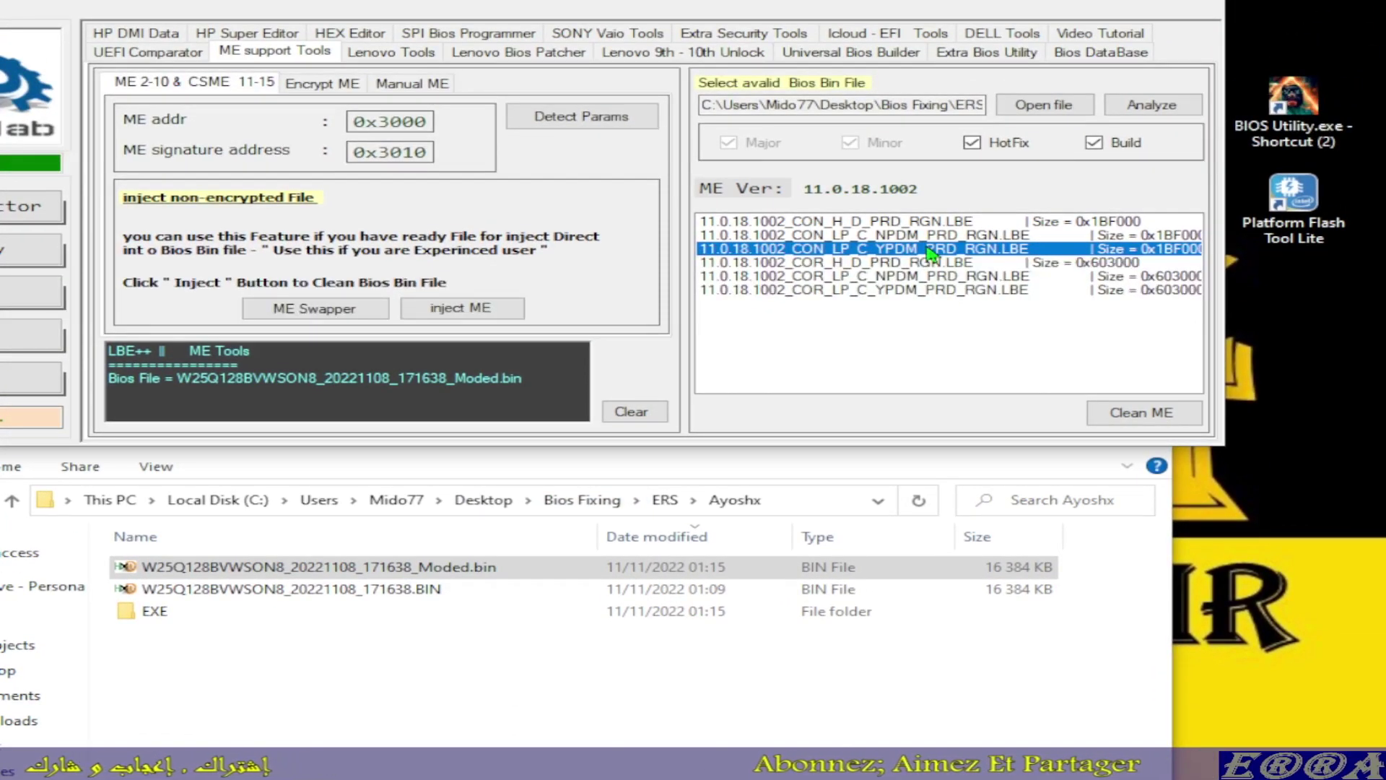
pyautogui.doubleClick(932, 250)
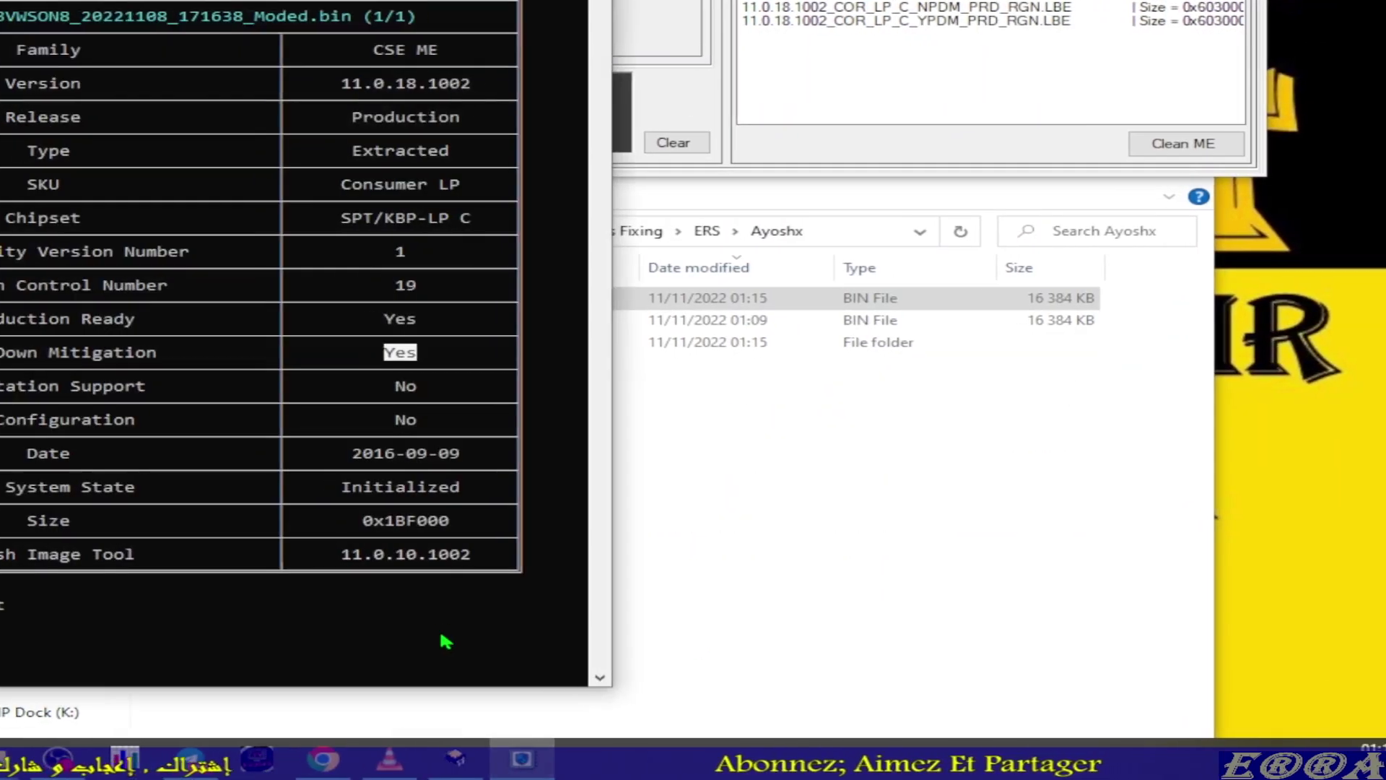
# - Check the report's Flash Image Tool version, launch FITool 11.0.10.1002 from the manual ME tools, and extract the ME file as Spare ME .bin
pyautogui.moveTo(331, 554); pyautogui.dragTo(451, 564)
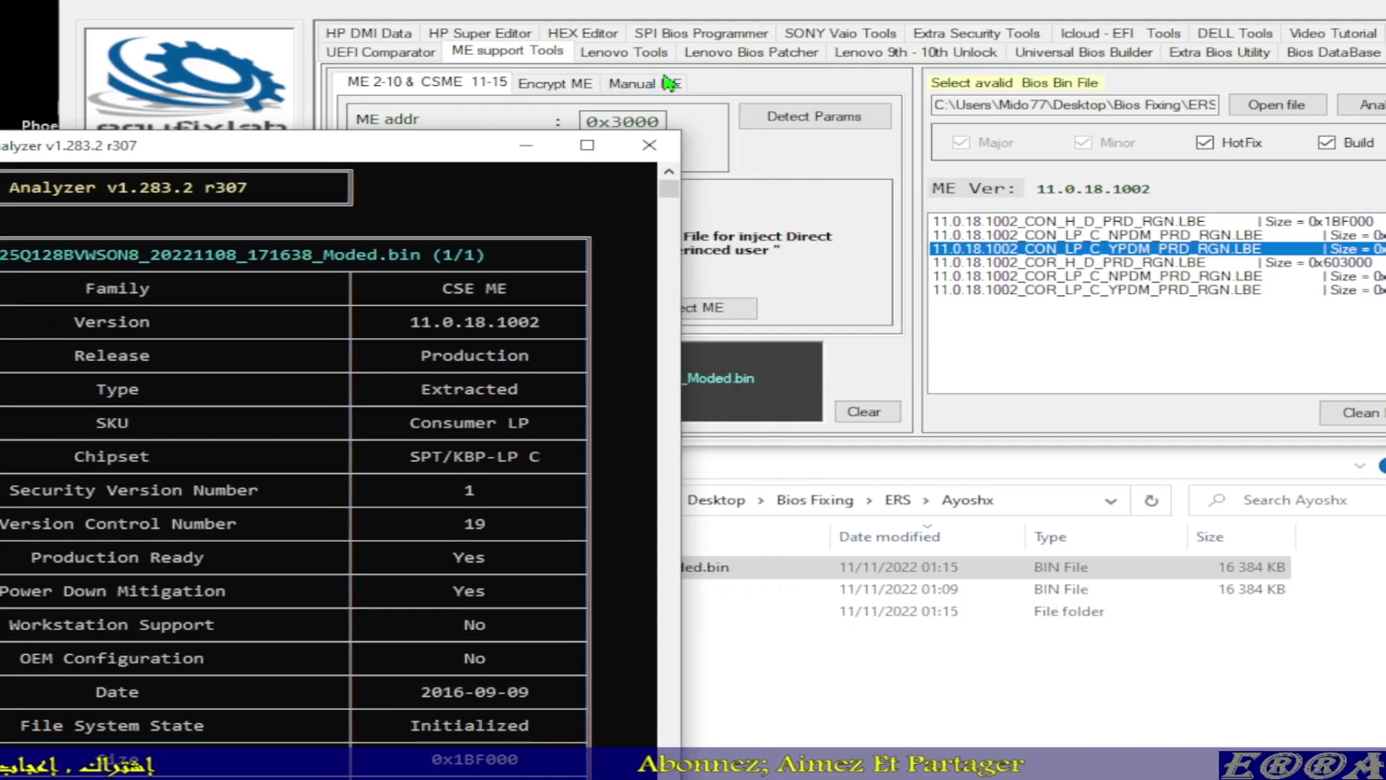
pyautogui.click(594, 85)
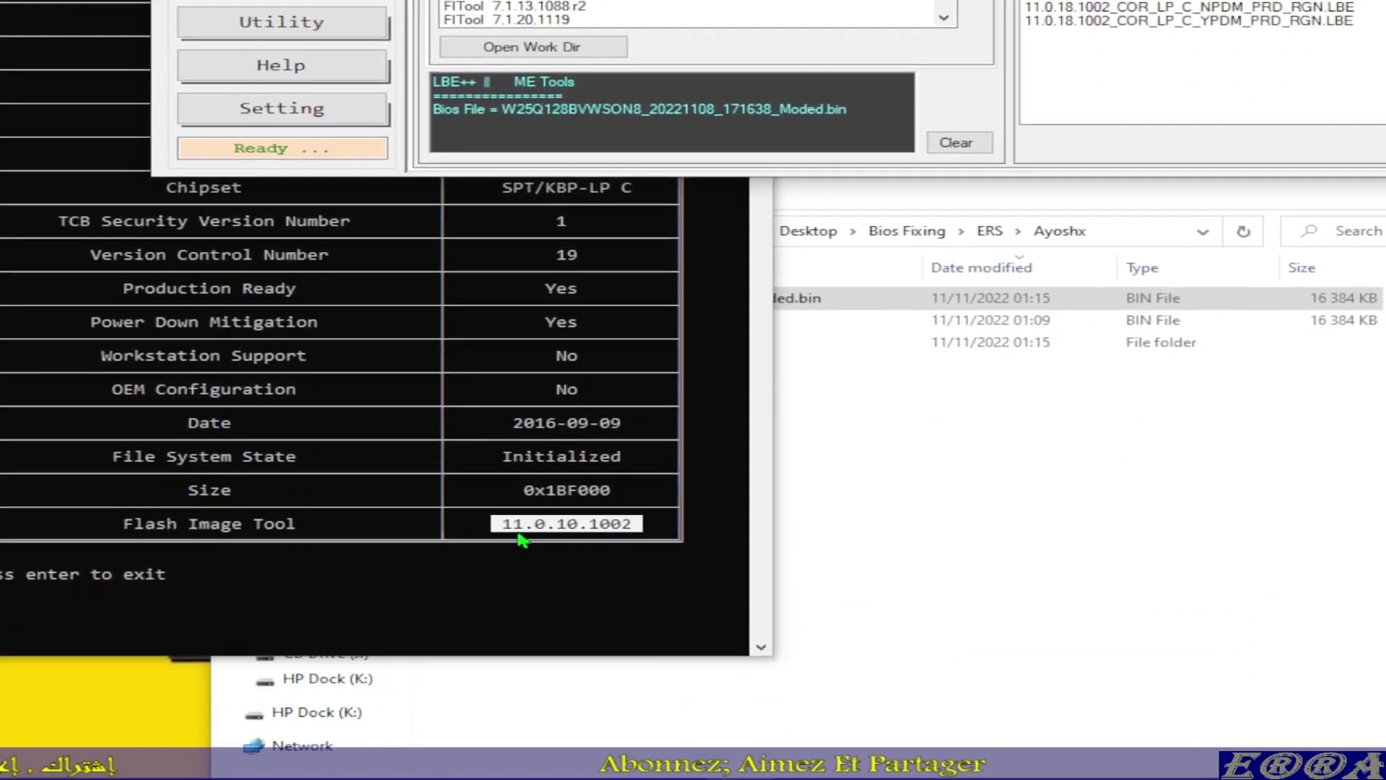
pyautogui.scroll(-3, 577, 266)
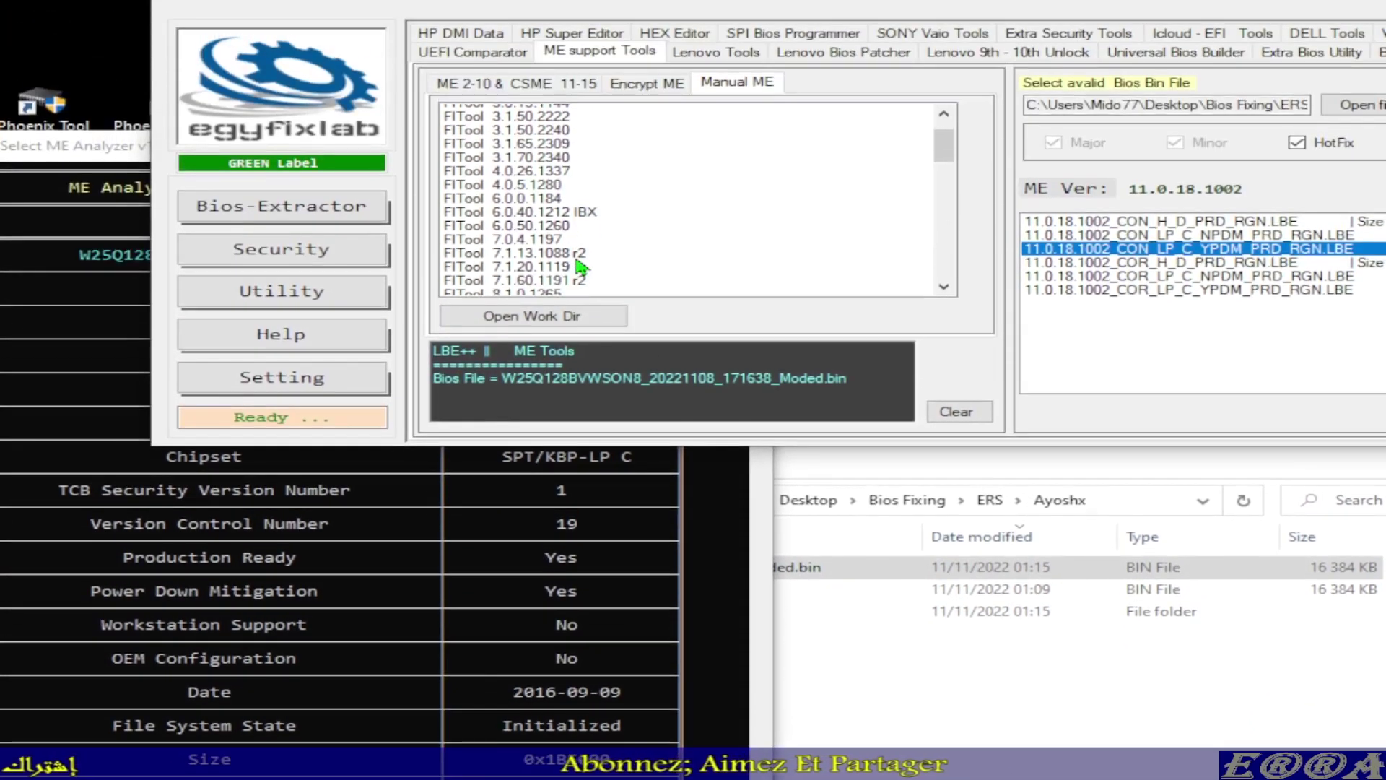
pyautogui.scroll(-10, 578, 266)
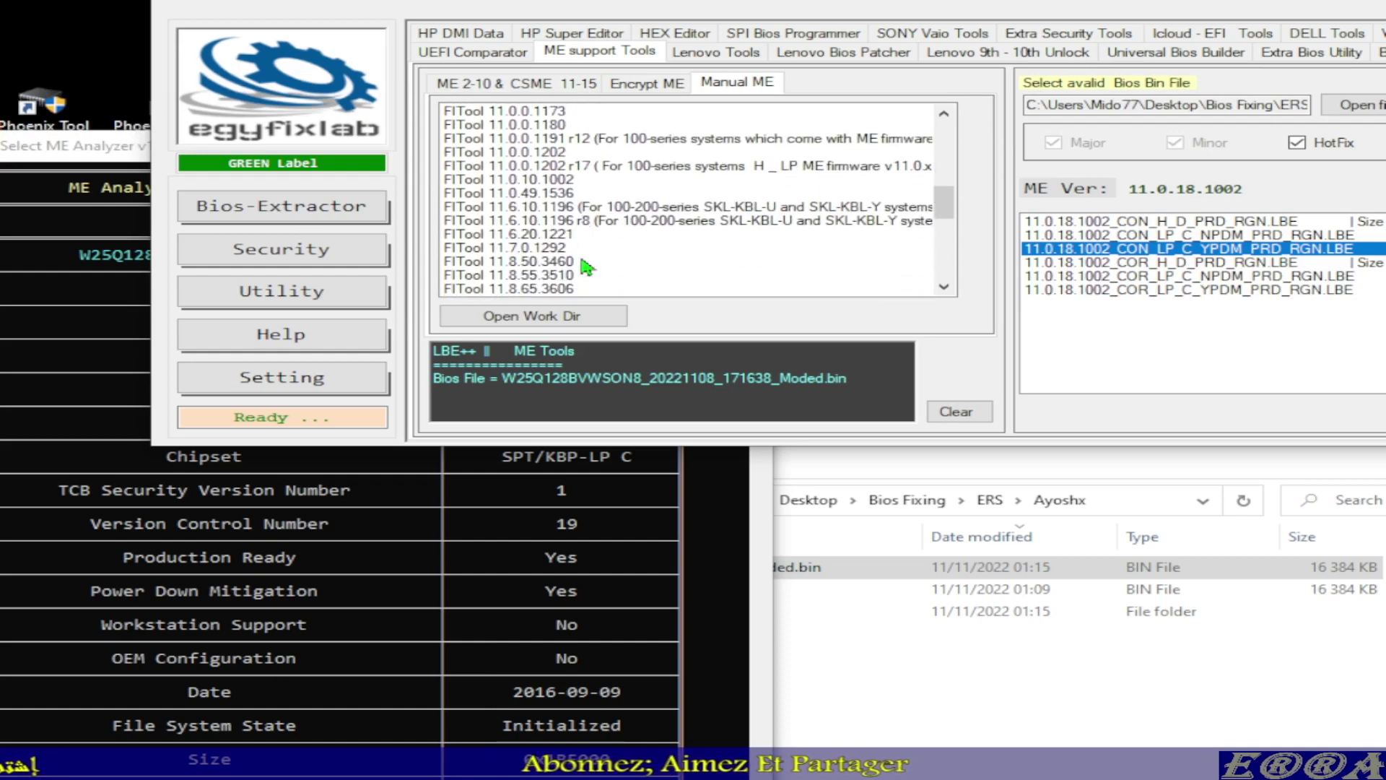
pyautogui.scroll(2, 586, 267)
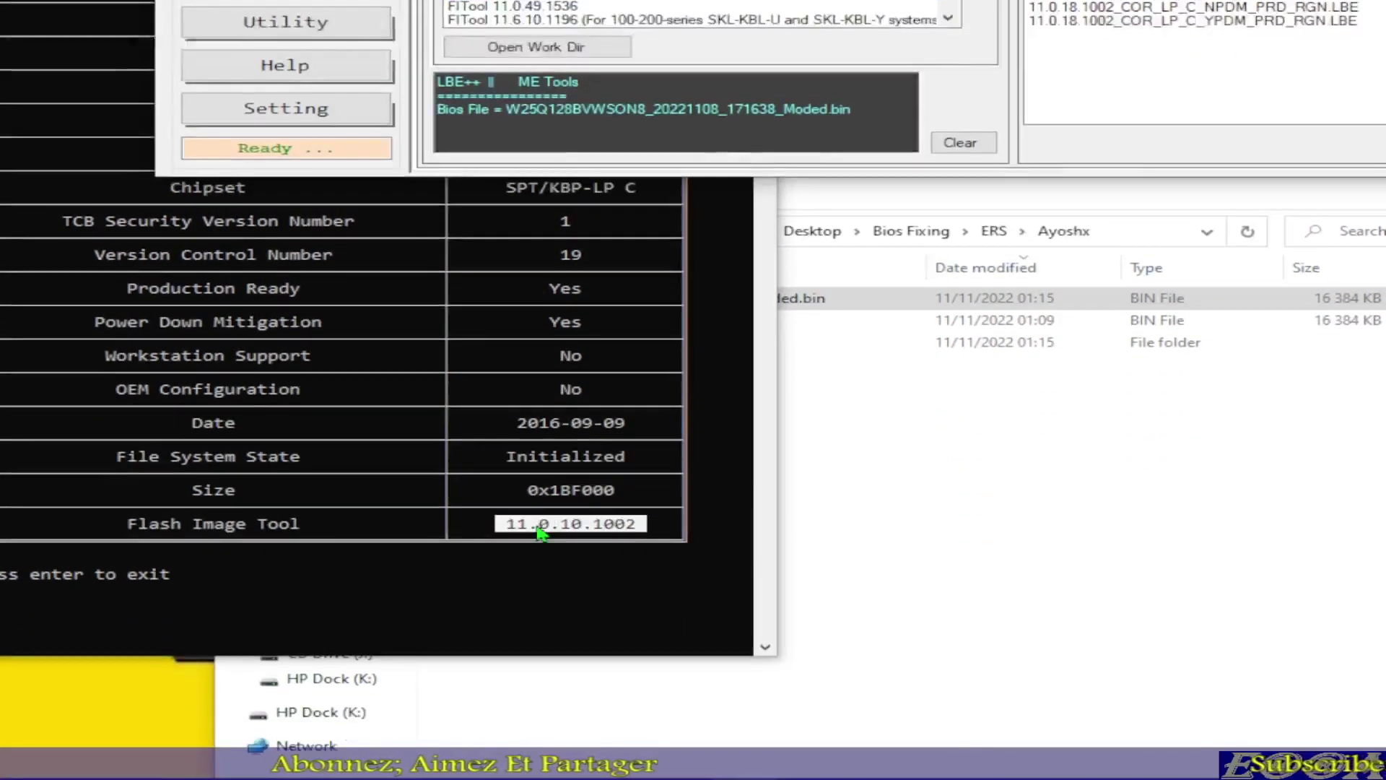
pyautogui.click(729, 528)
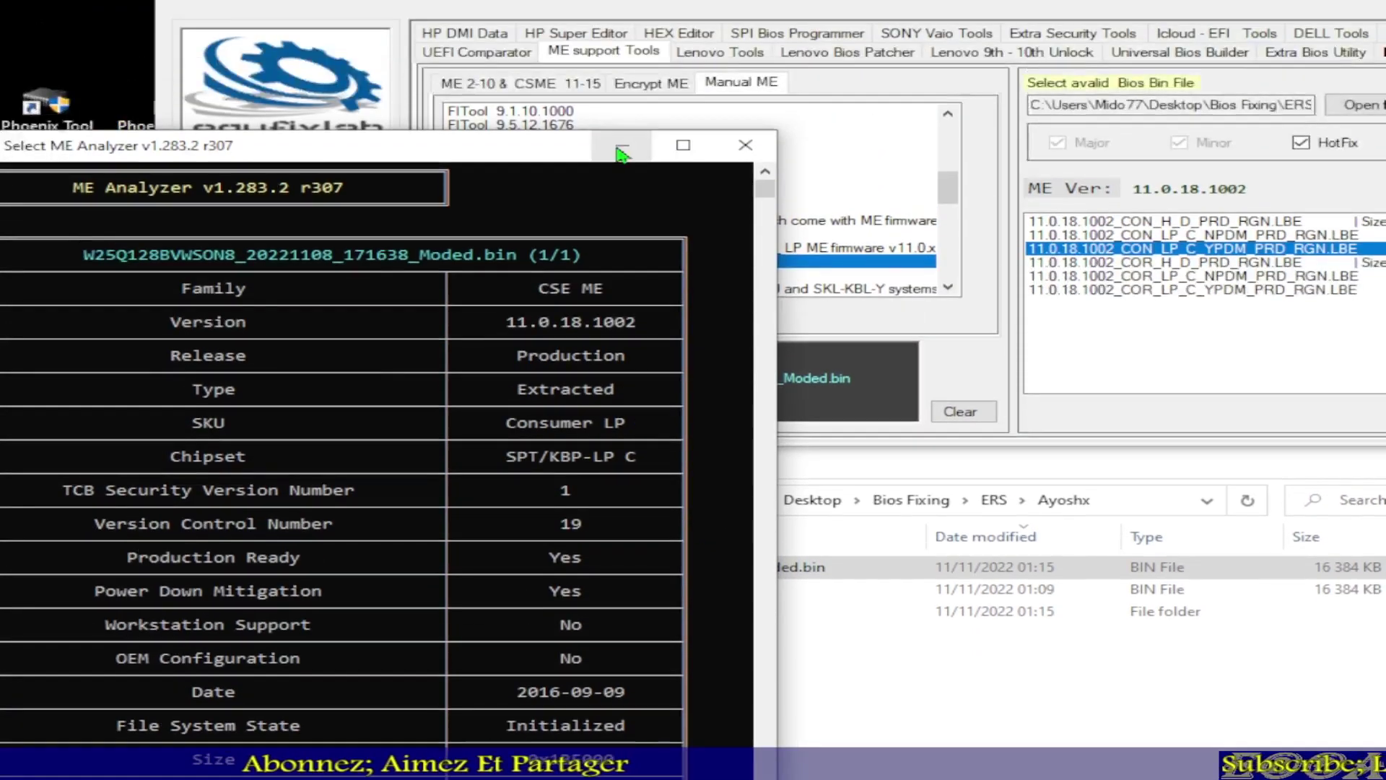
pyautogui.click(622, 138)
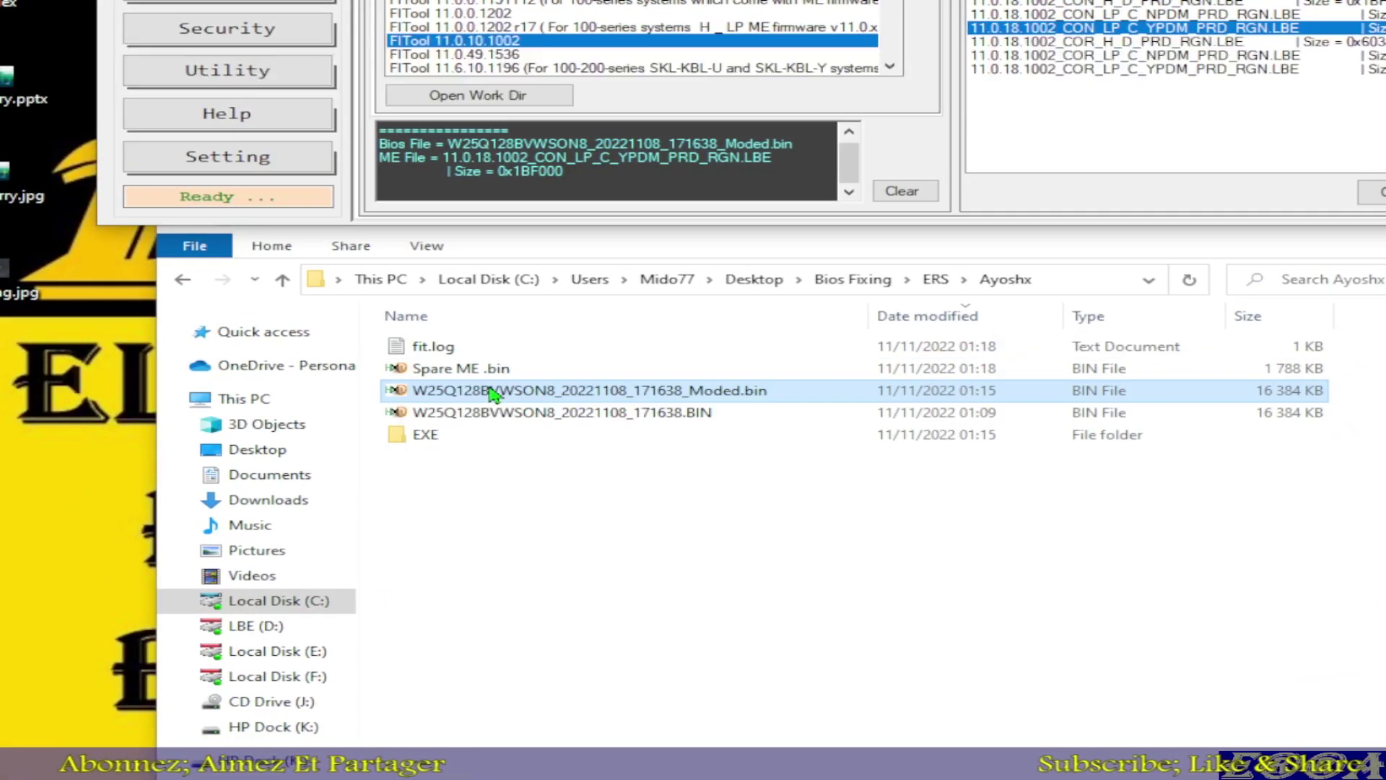
pyautogui.click(543, 371)
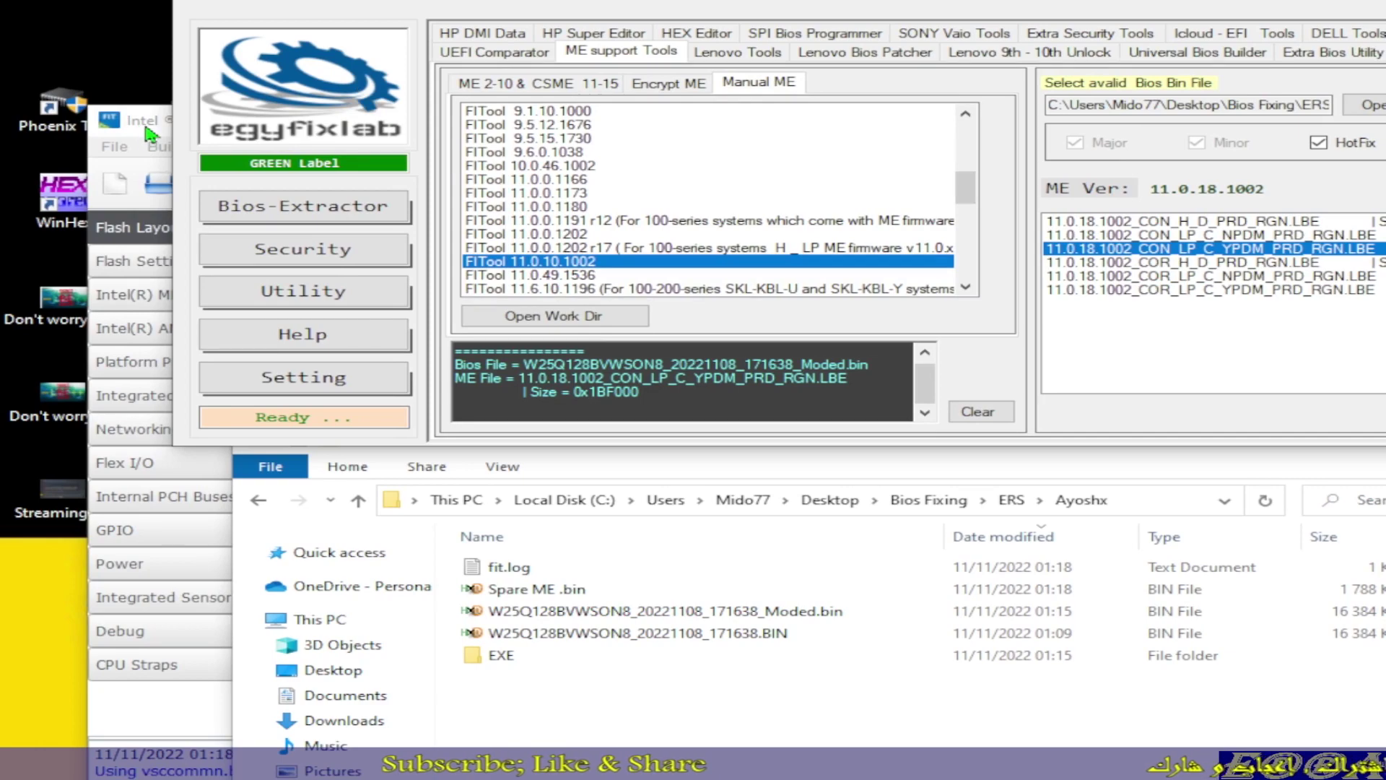
# - Load W25Q128BVWSON8_20221108_171638_Moded.bin from the Ayoshx folder into the Intel Flash Image Tool
pyautogui.click(148, 123)
pyautogui.click(113, 148)
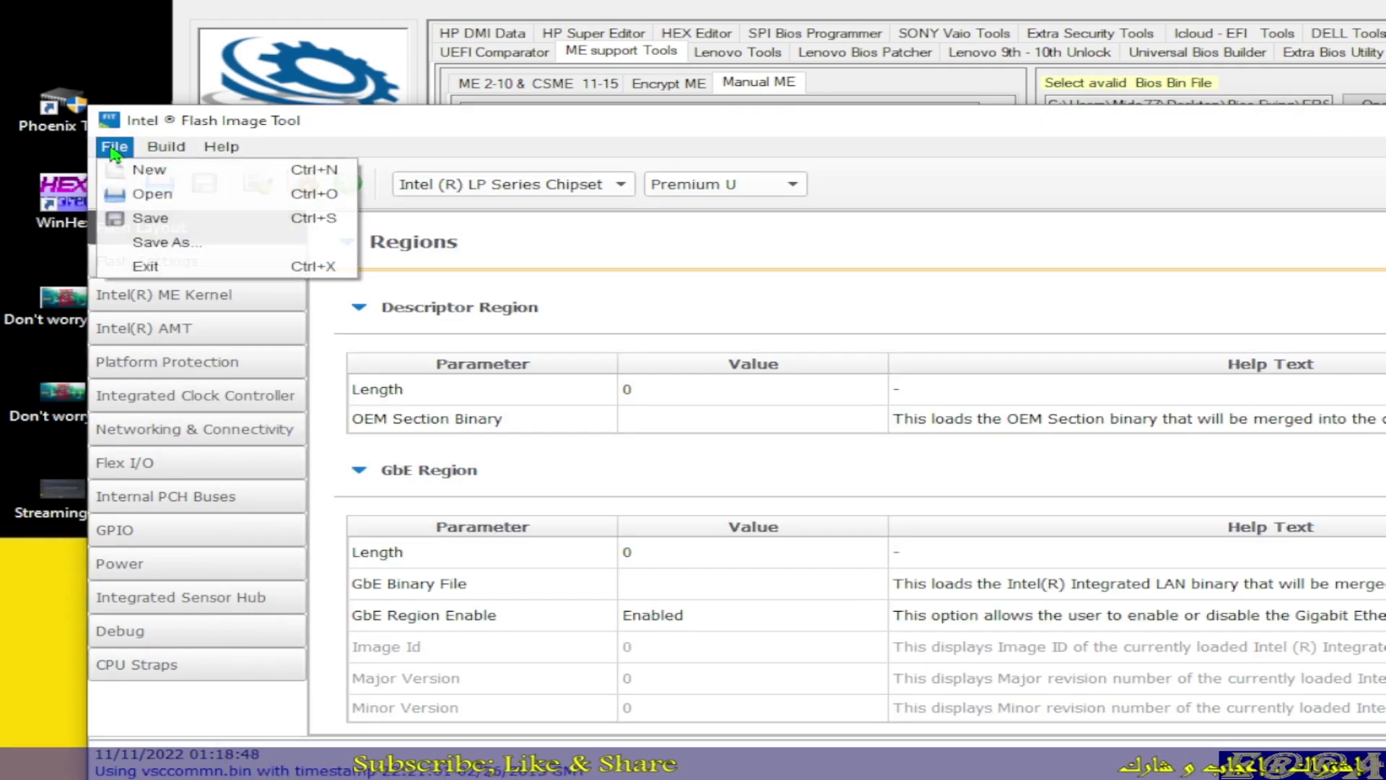
pyautogui.click(146, 194)
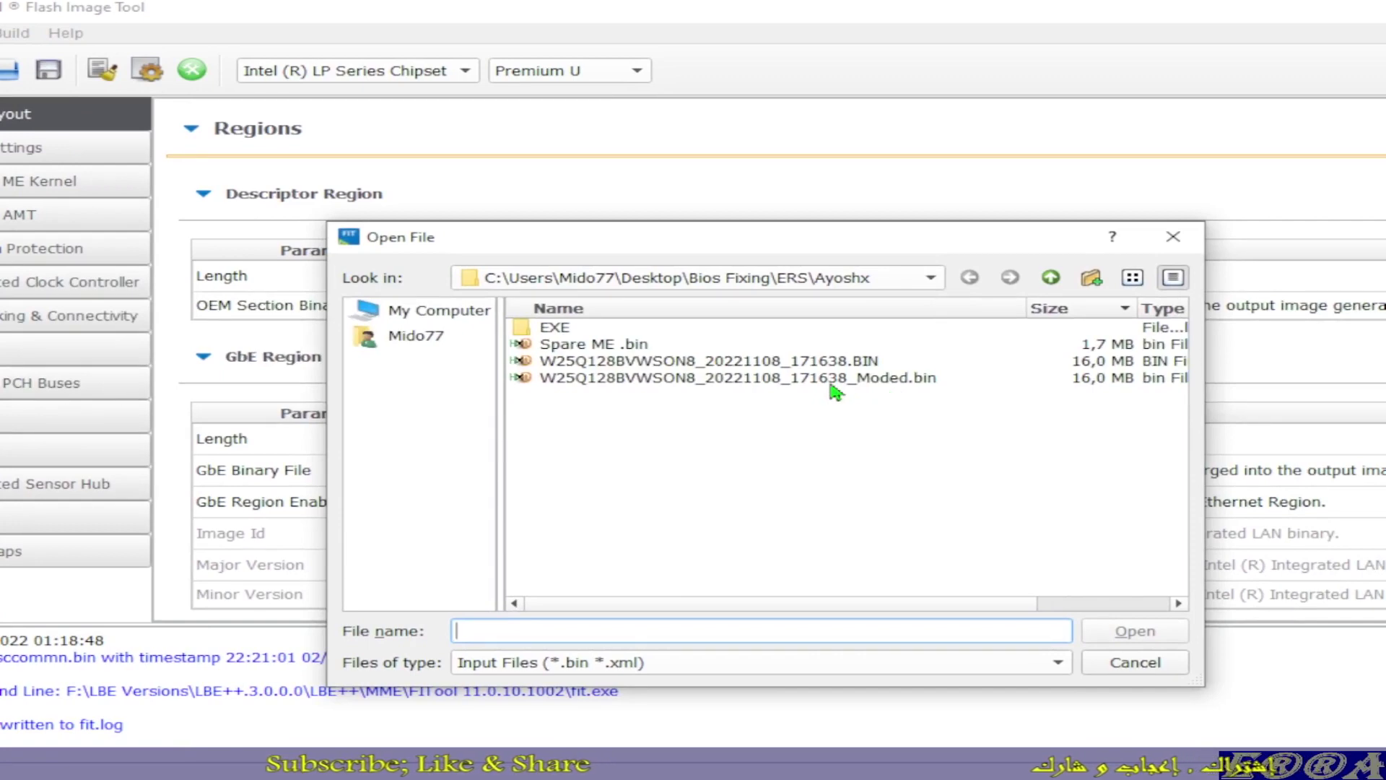
pyautogui.doubleClick(834, 381)
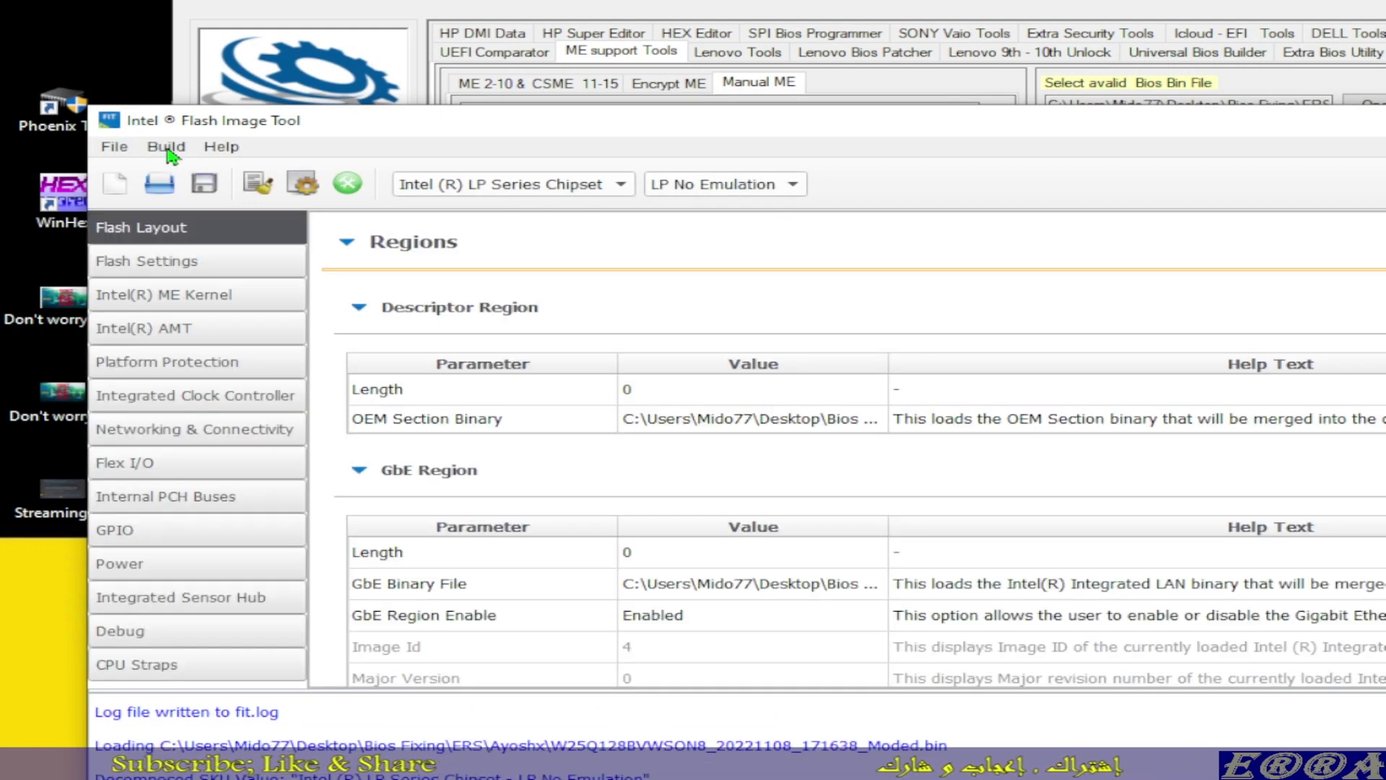
# - Set Generate Intermediate Files to No in the image build settings
pyautogui.click(166, 147)
pyautogui.click(193, 194)
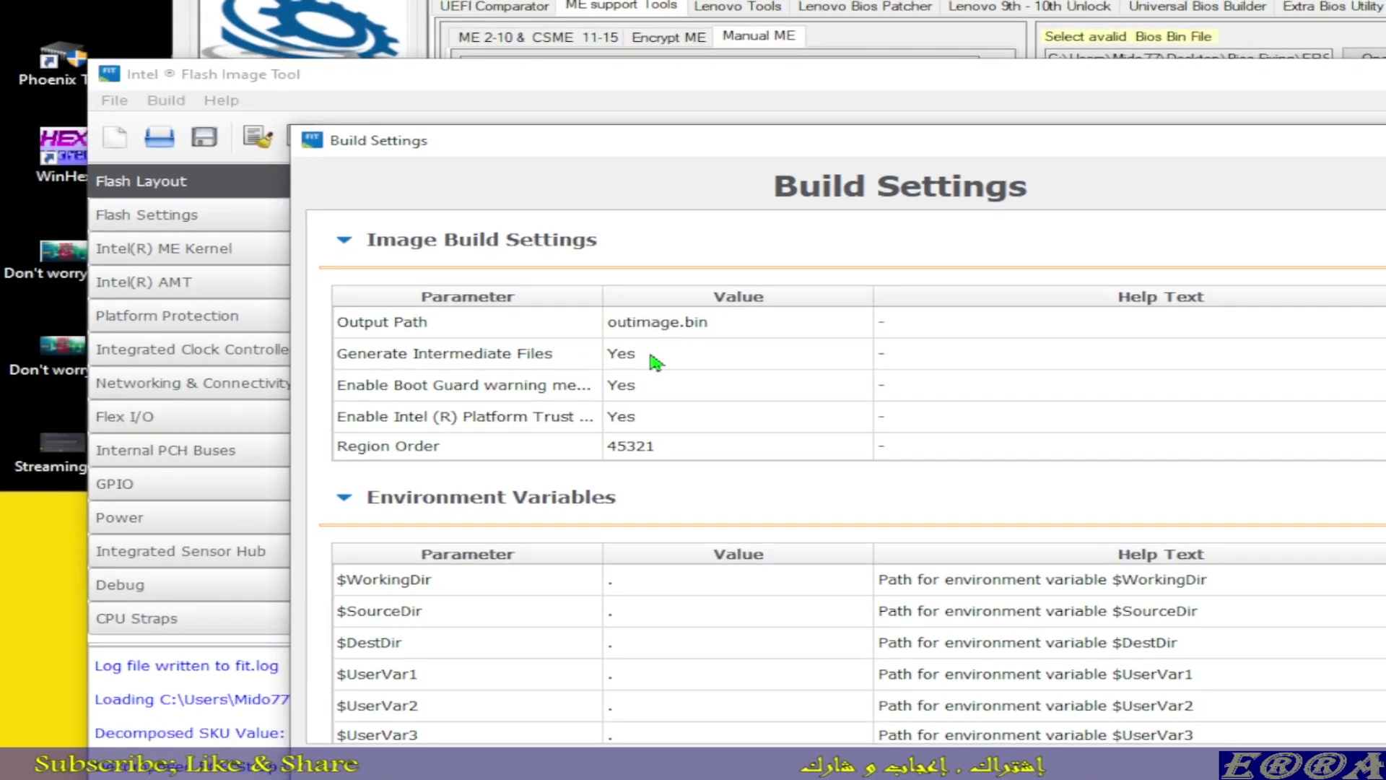
pyautogui.click(655, 362)
pyautogui.click(647, 361)
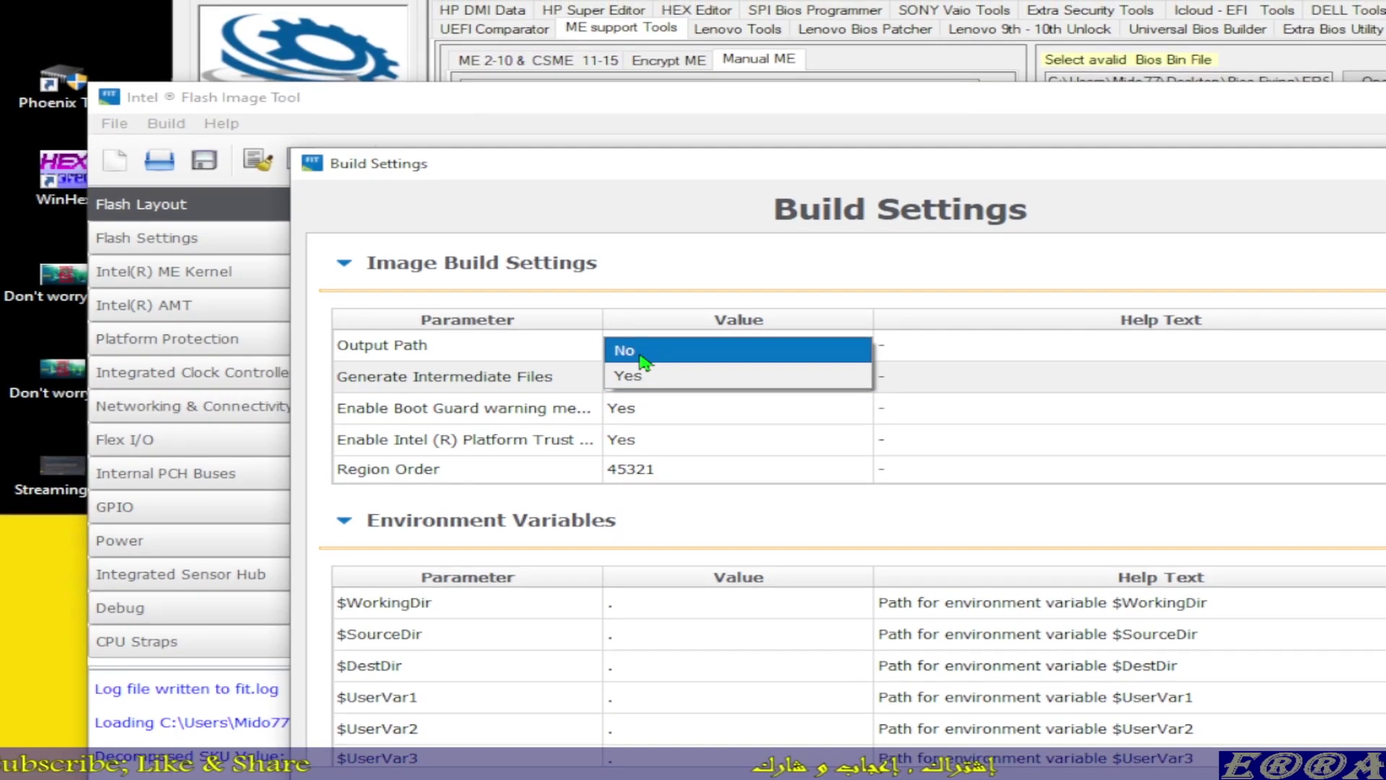
pyautogui.click(628, 334)
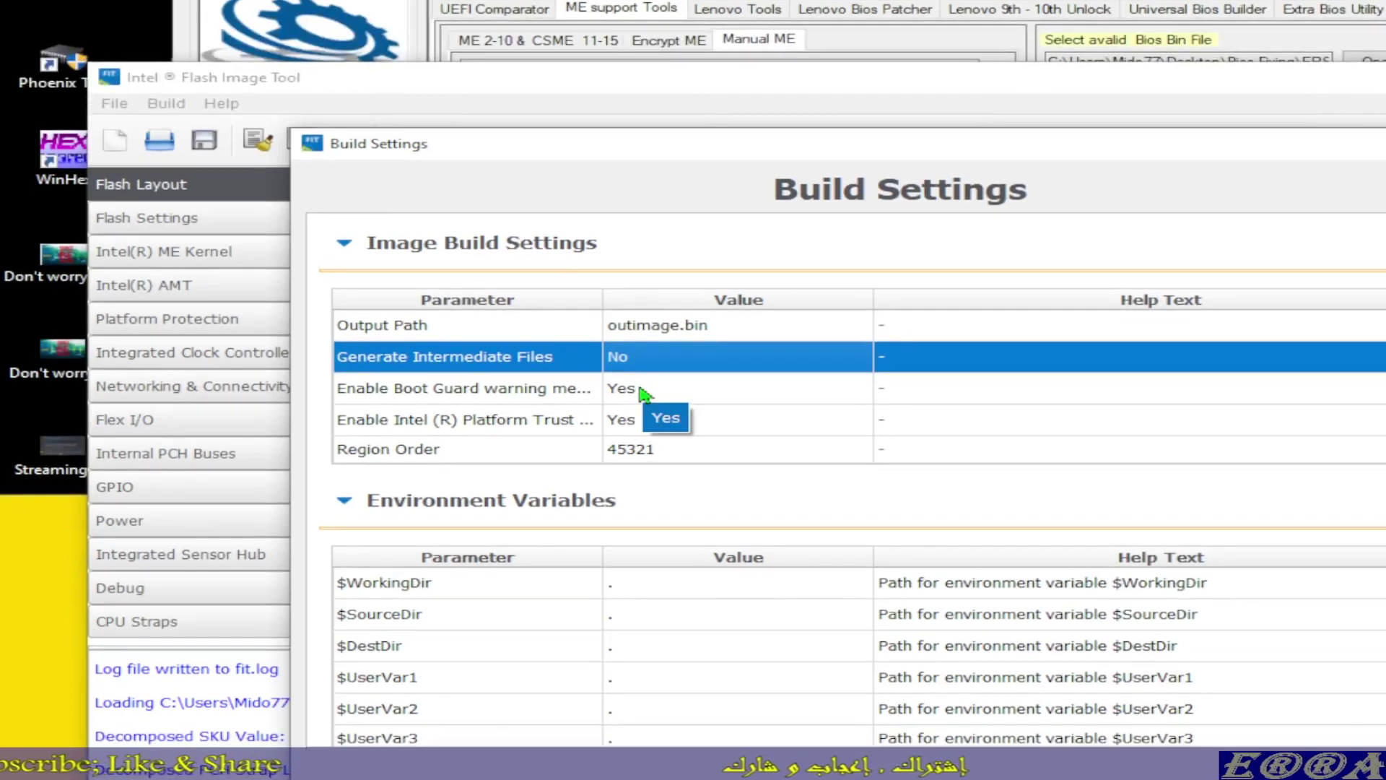
# - Set the Boot Guard and Intel Platform Trust Technology warning options to No, widening the parameter column to read their names
pyautogui.click(644, 391)
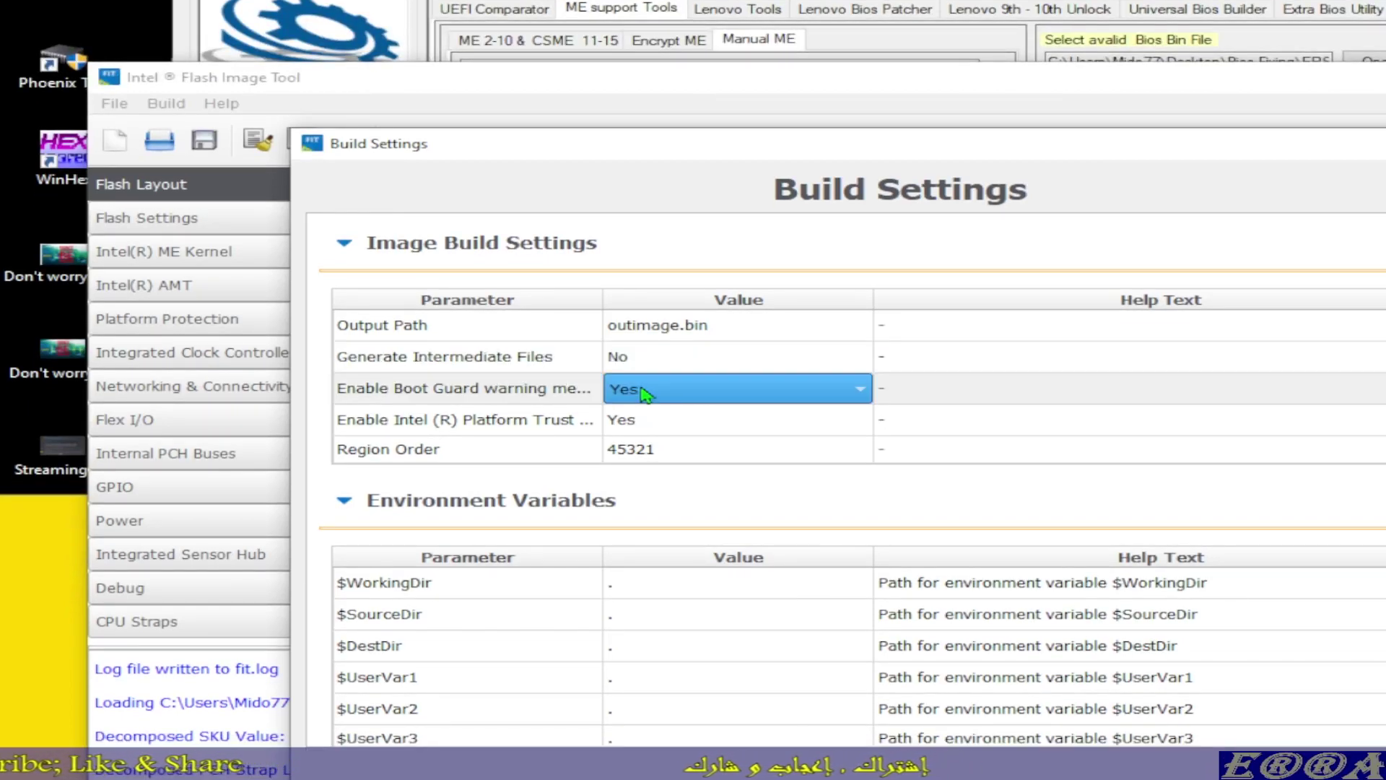
pyautogui.click(644, 391)
pyautogui.click(634, 363)
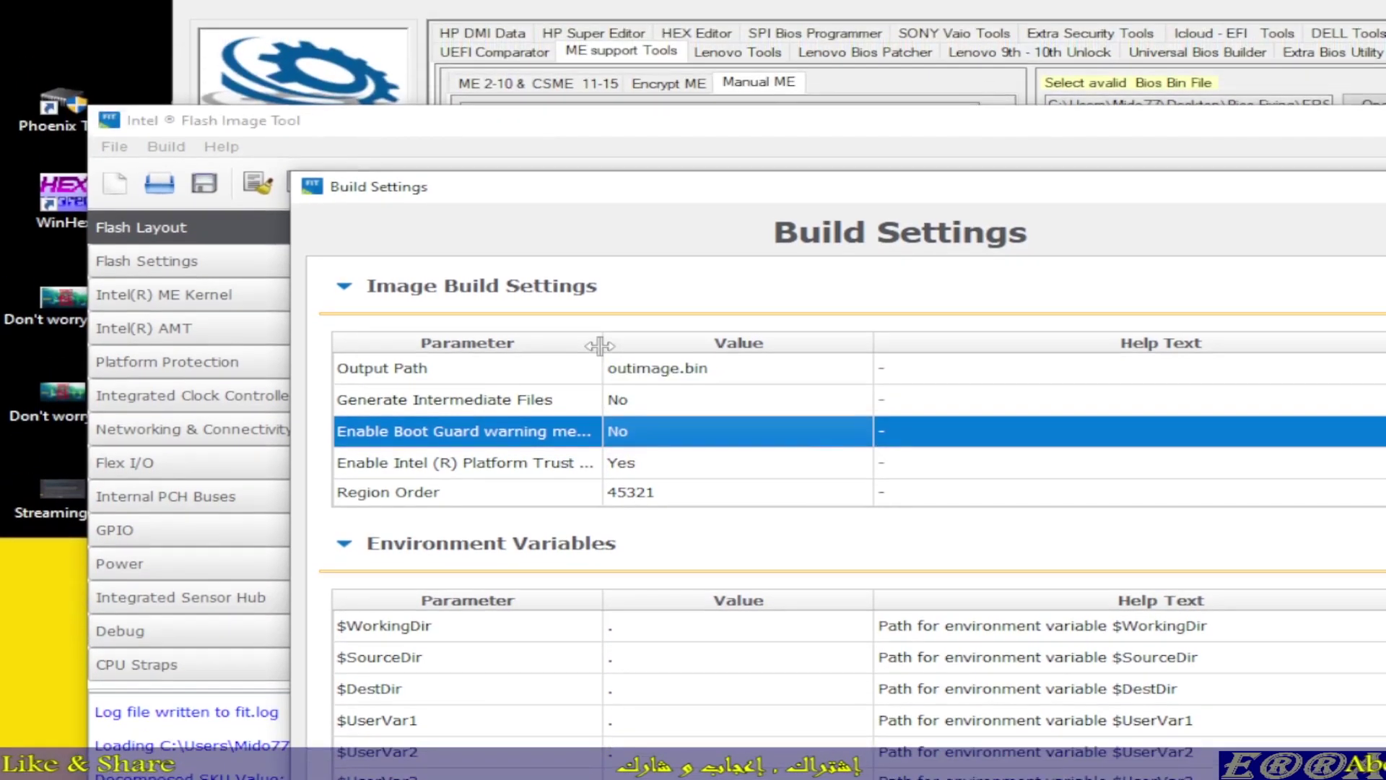
pyautogui.moveTo(602, 272); pyautogui.dragTo(712, 275)
pyautogui.moveTo(711, 353); pyautogui.dragTo(719, 354)
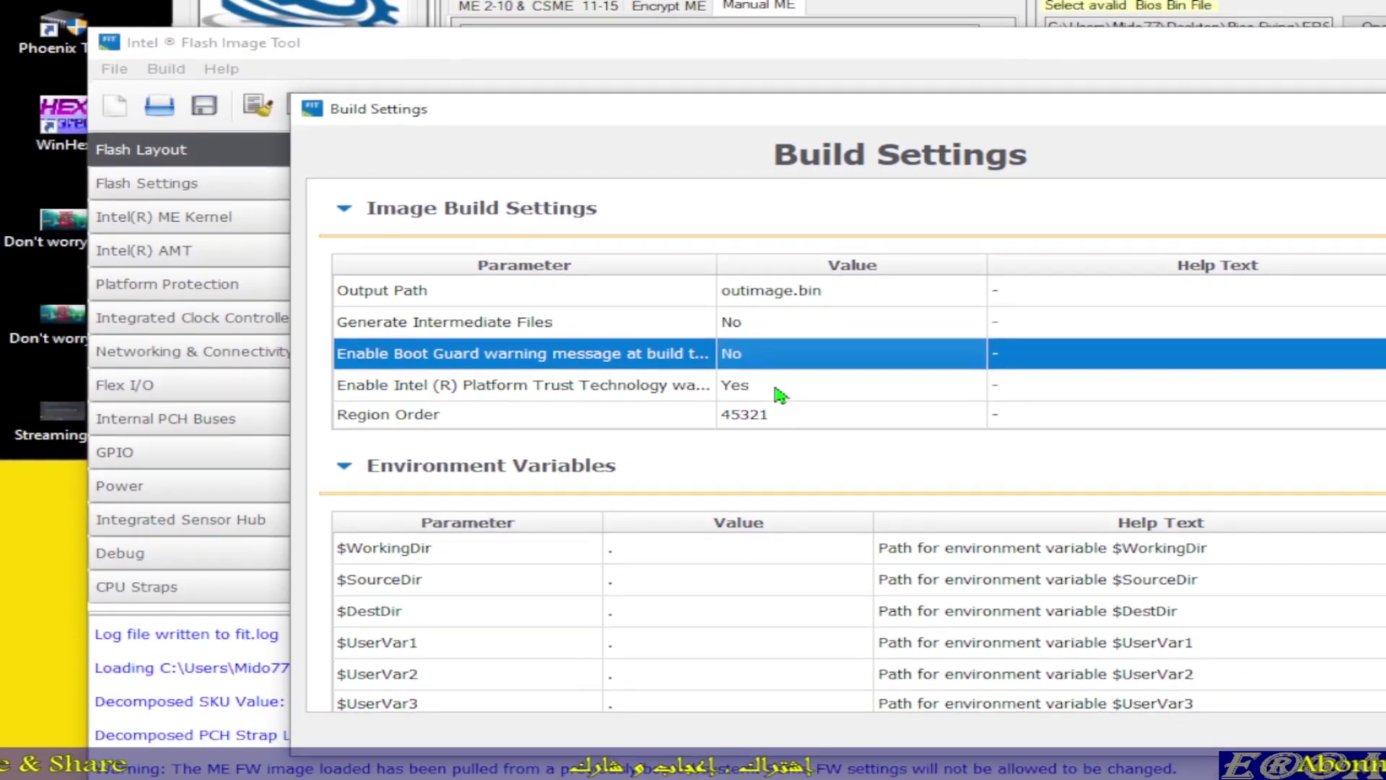
pyautogui.click(778, 469)
pyautogui.click(778, 393)
pyautogui.click(776, 368)
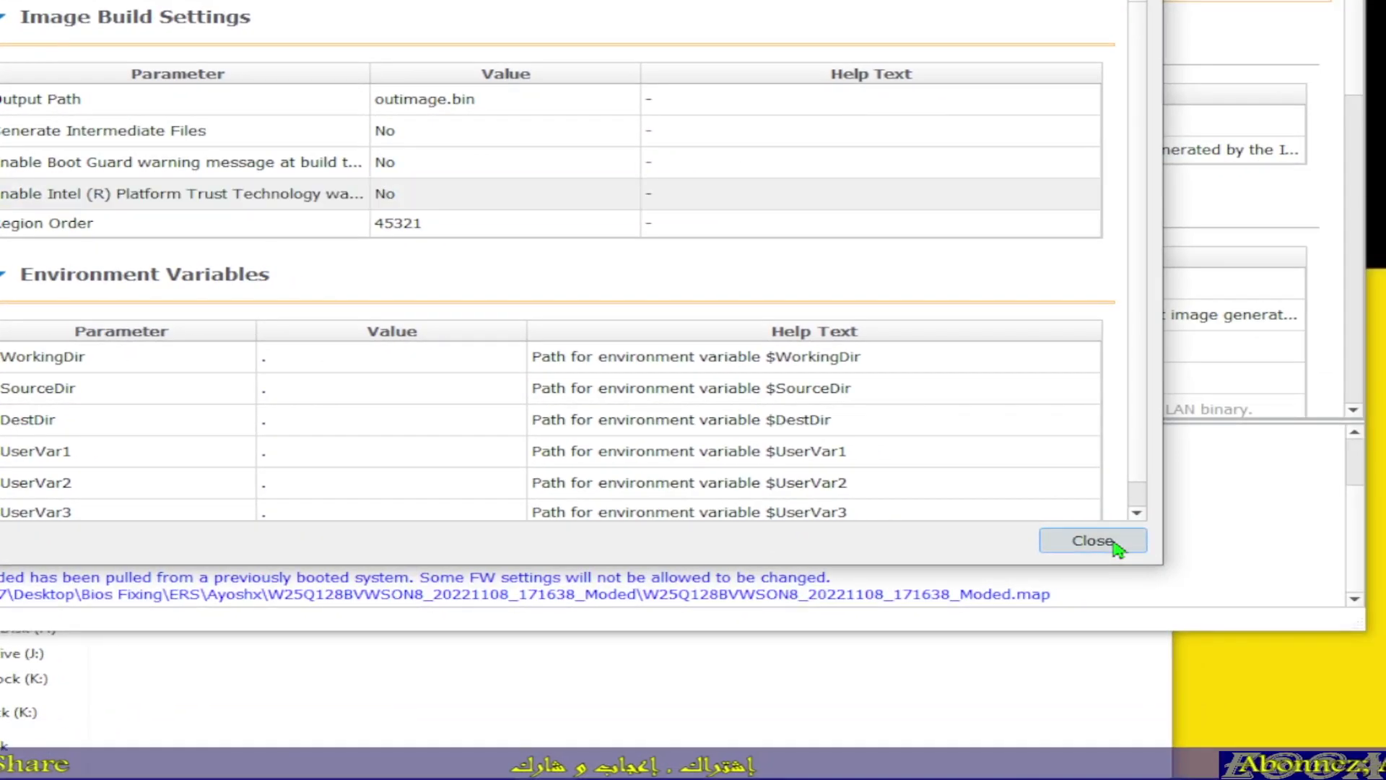
# - Close the build settings, save the configuration as Untitled.xml in the Ayoshx folder, and start a new default configuration
pyautogui.click(1138, 545)
pyautogui.click(758, 687)
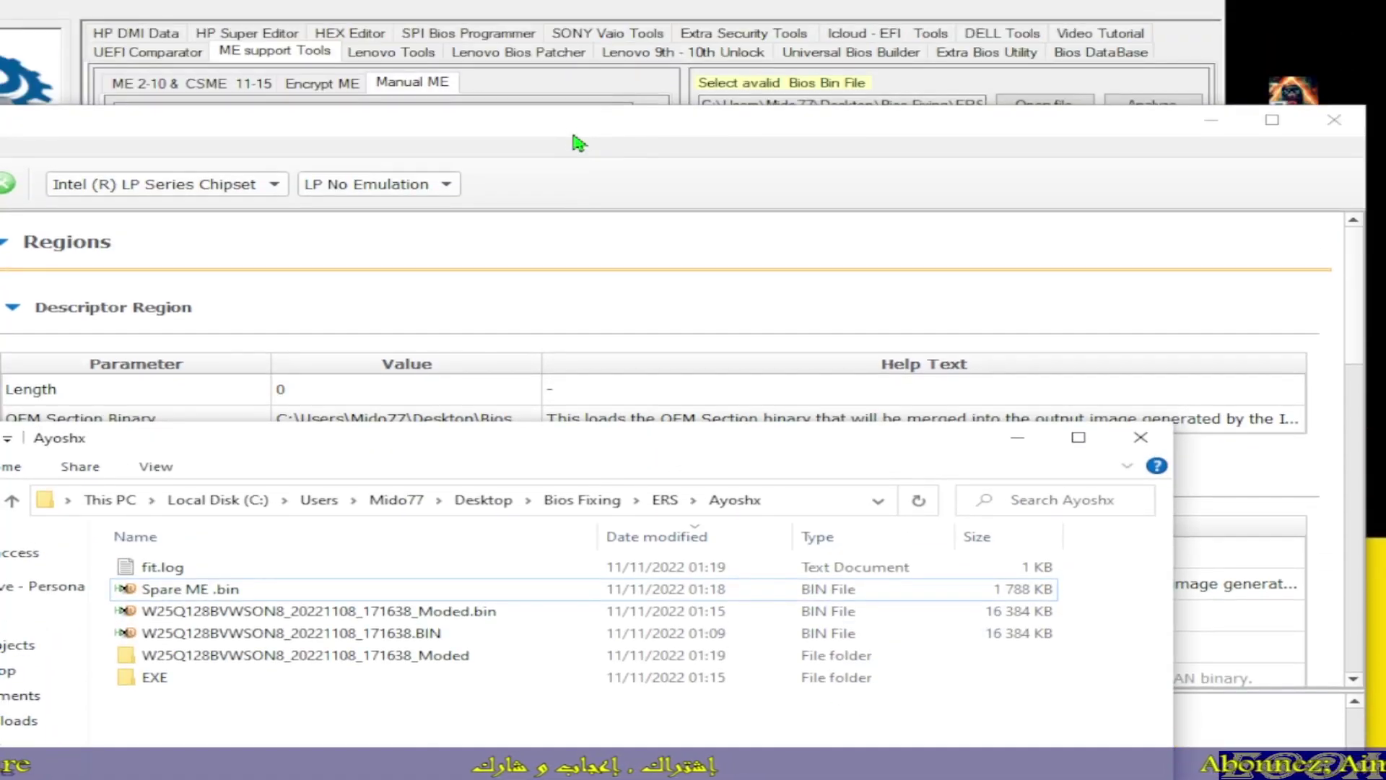
pyautogui.moveTo(574, 135); pyautogui.dragTo(1027, 92)
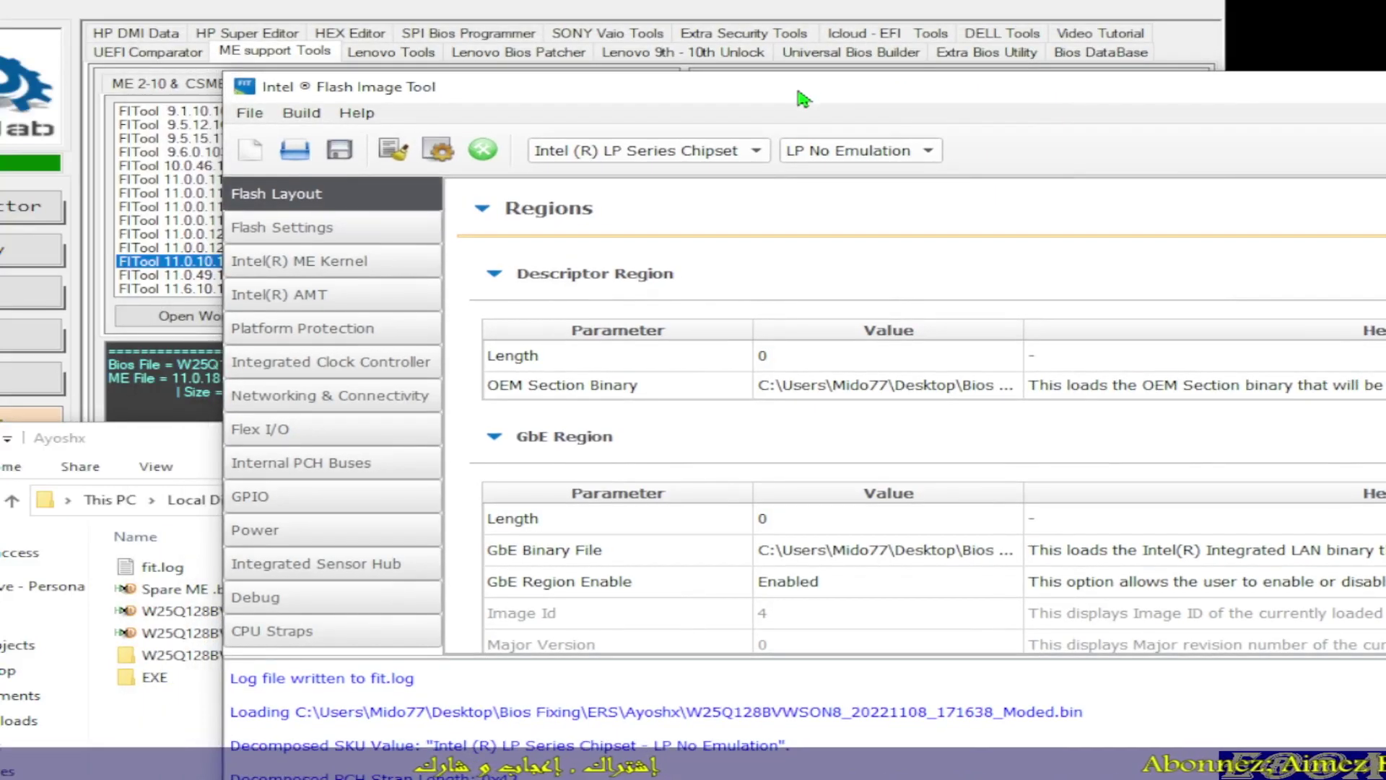
pyautogui.moveTo(804, 97); pyautogui.dragTo(990, 97)
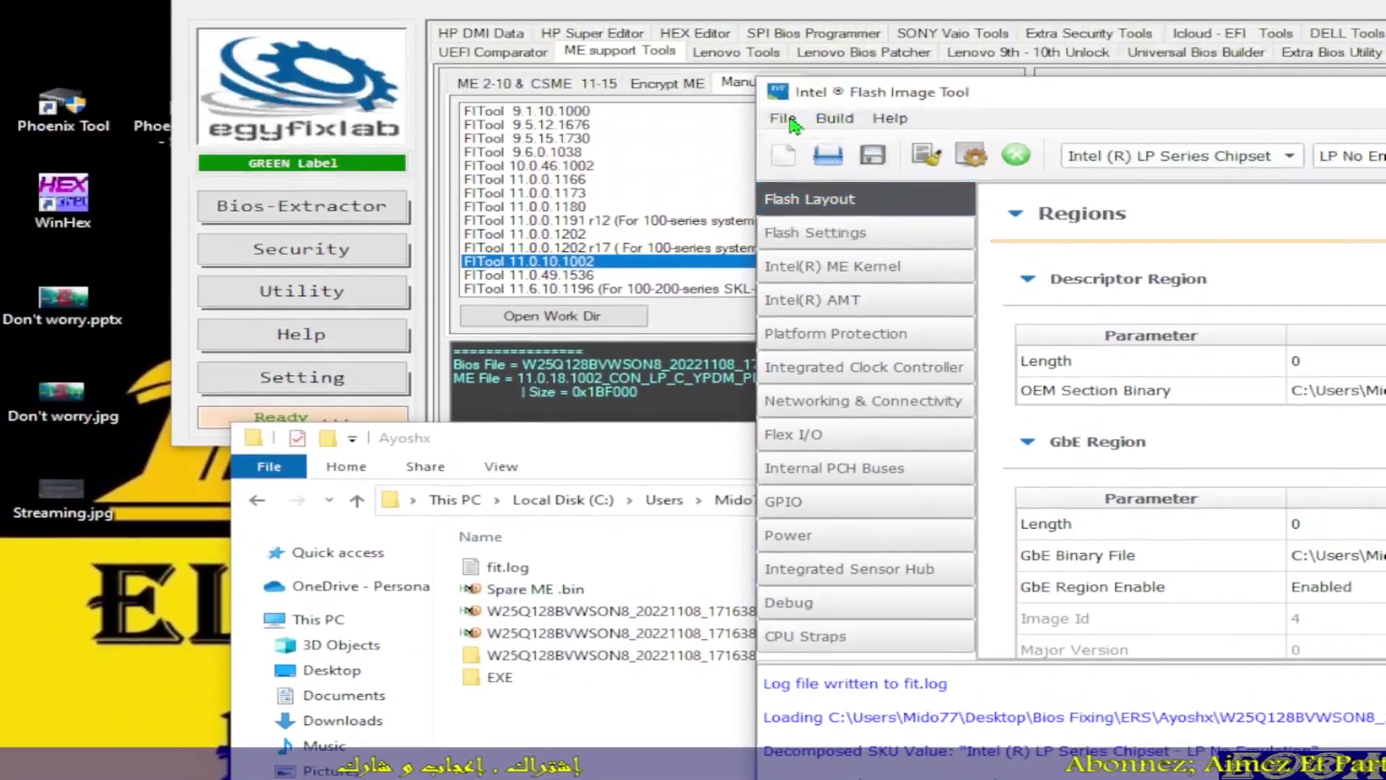
pyautogui.click(787, 118)
pyautogui.click(830, 215)
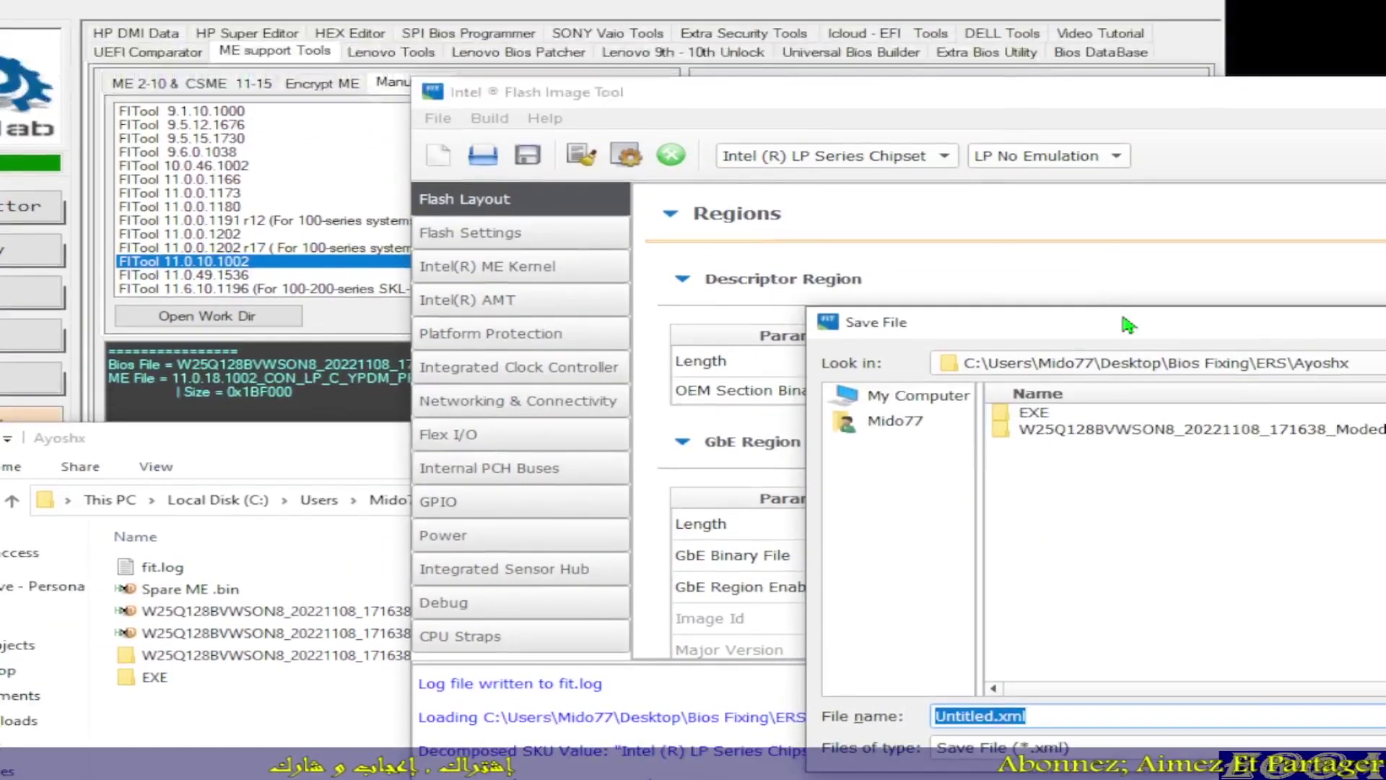
pyautogui.moveTo(1120, 309); pyautogui.dragTo(784, 80)
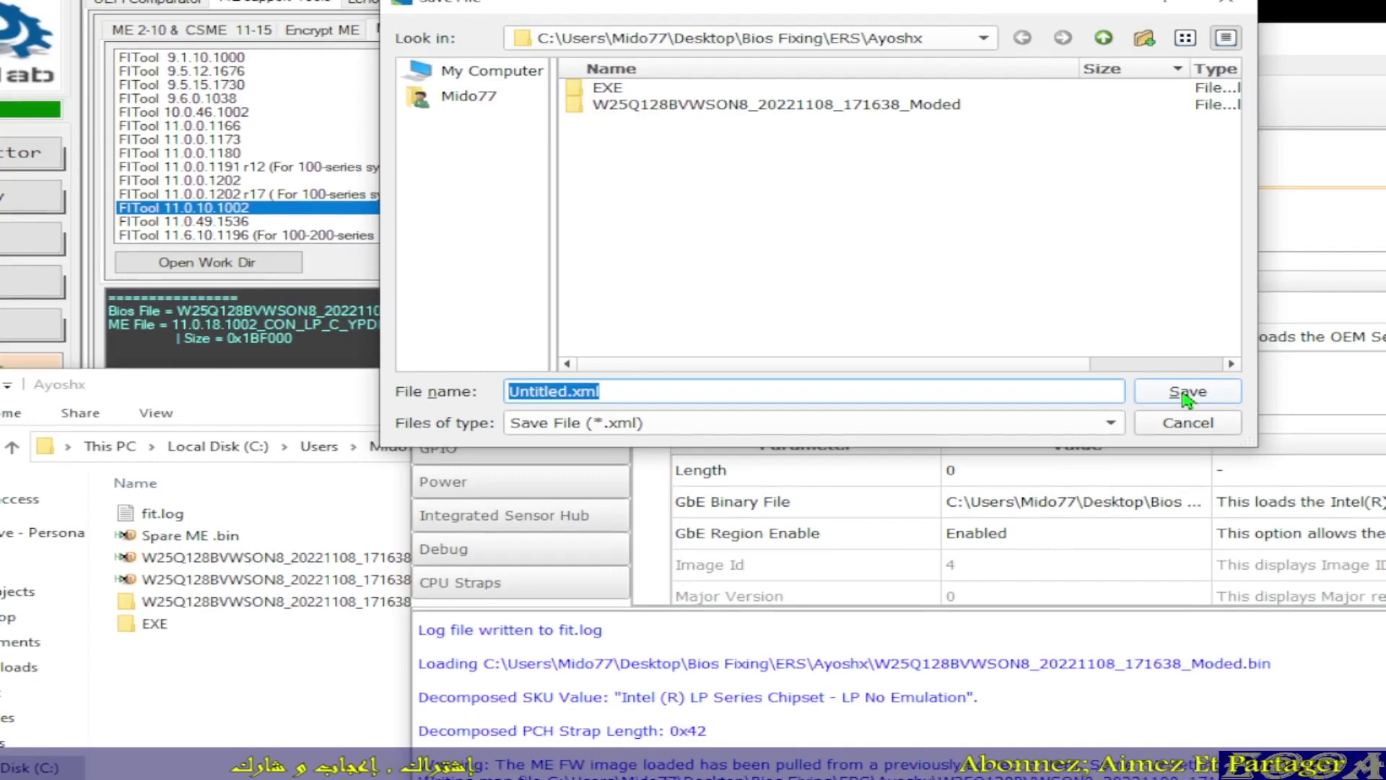
pyautogui.click(1271, 470)
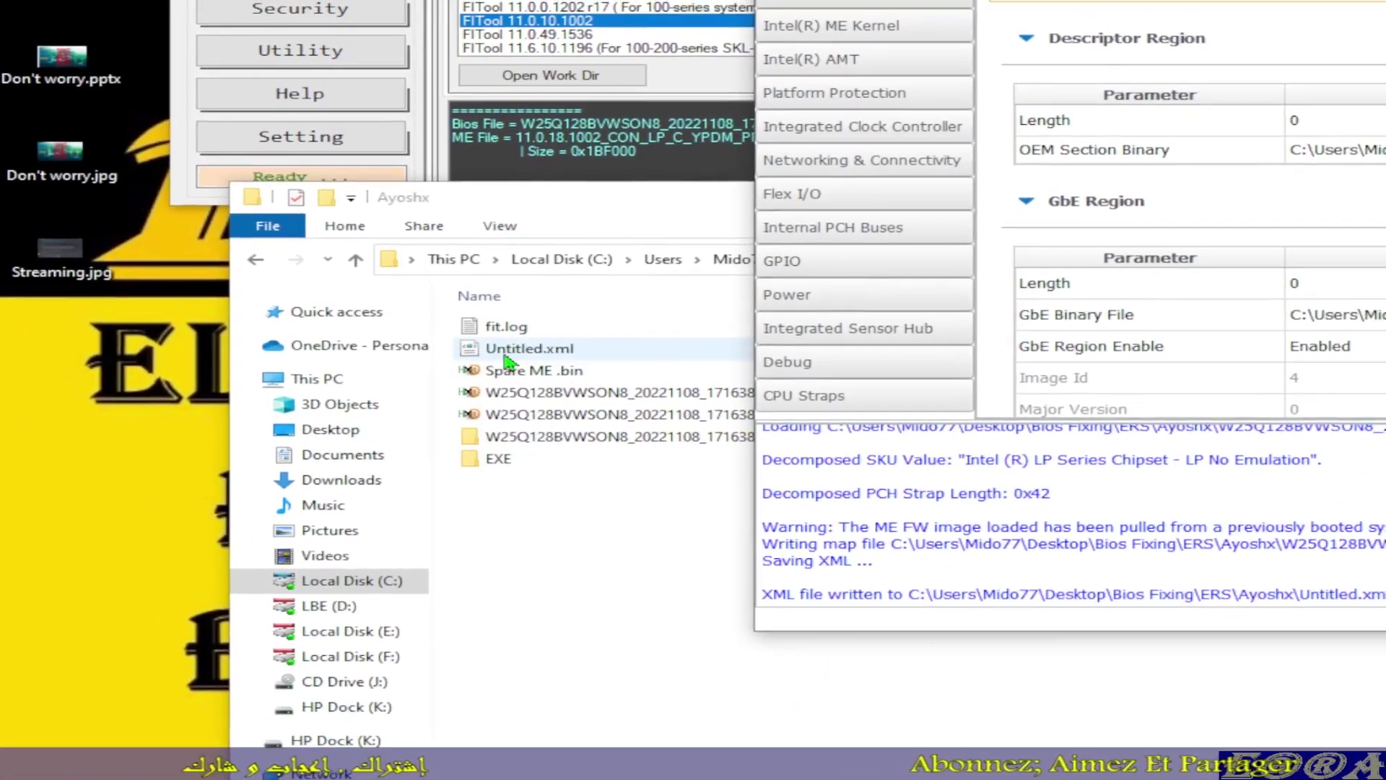
pyautogui.click(513, 350)
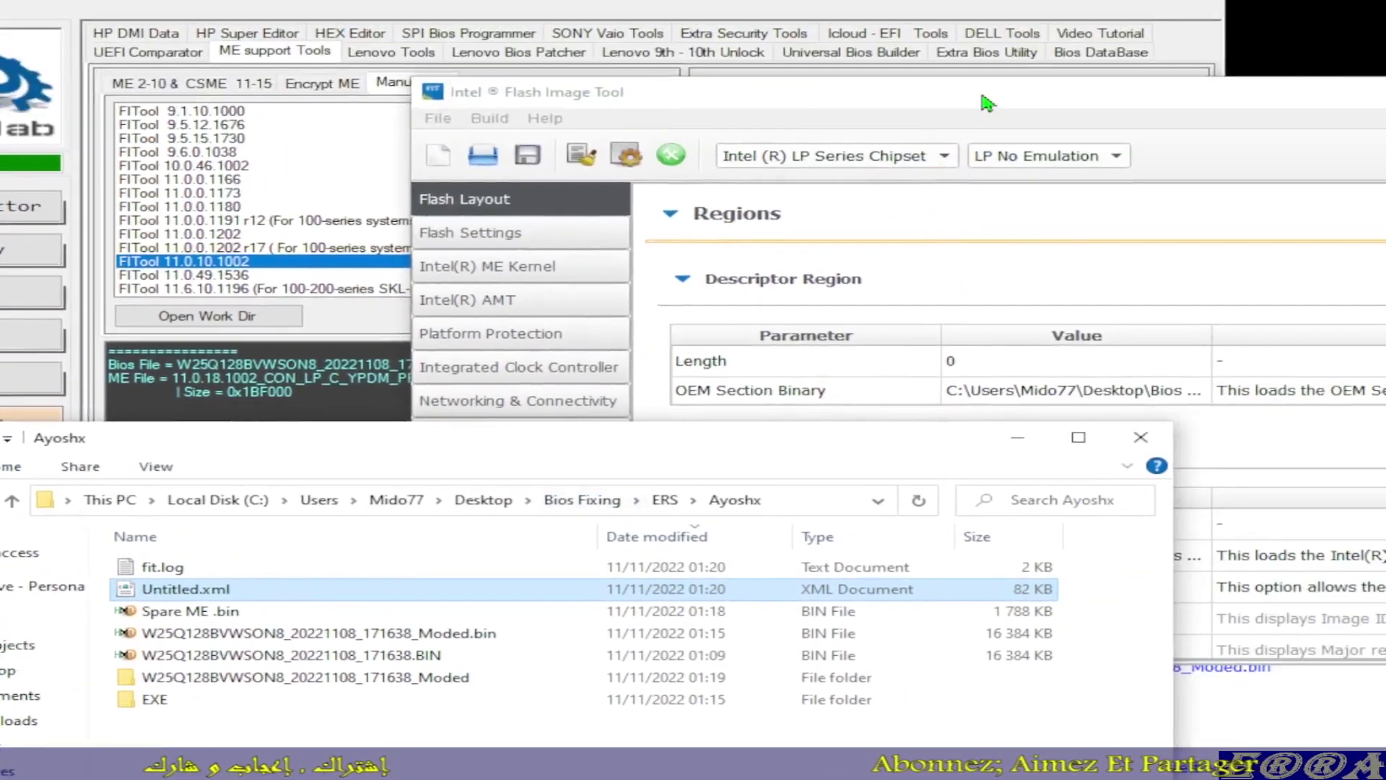
pyautogui.moveTo(988, 103); pyautogui.dragTo(354, 153)
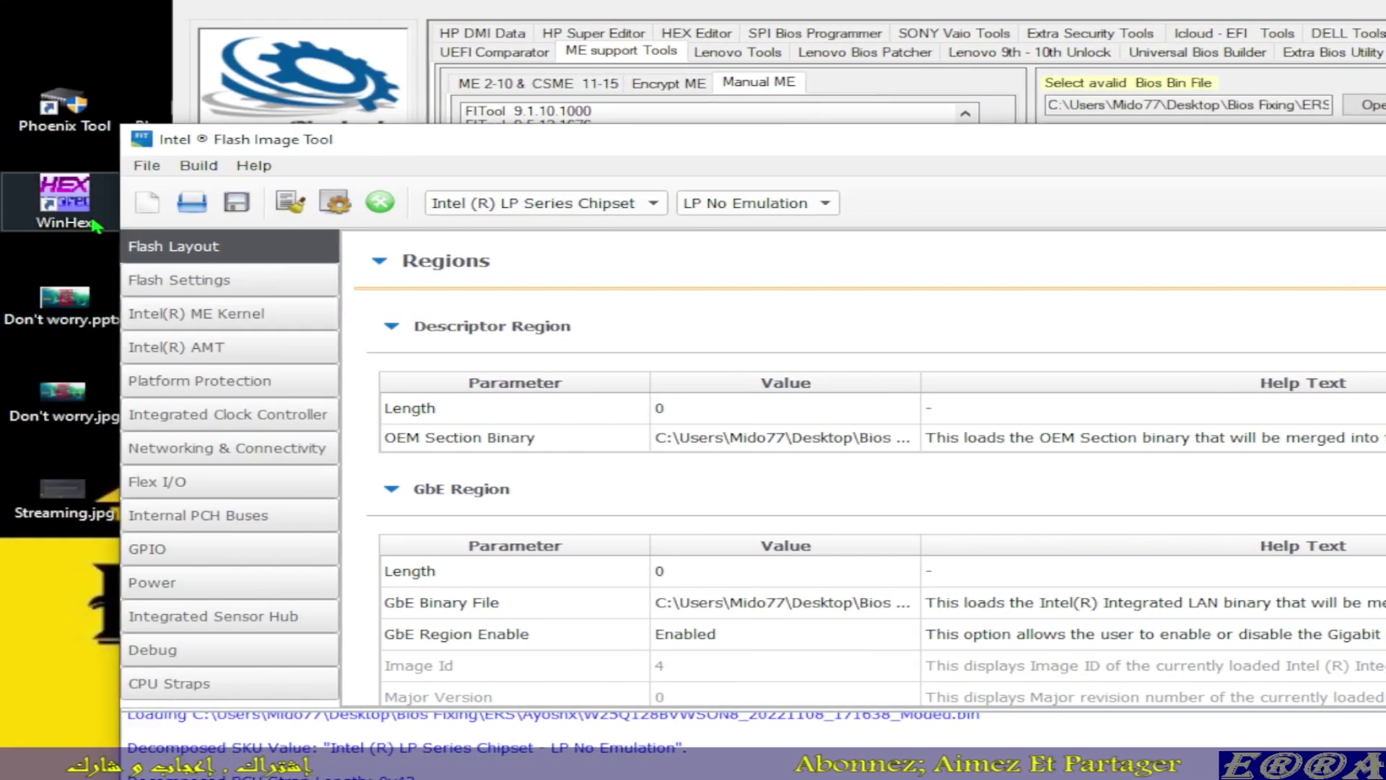
pyautogui.click(146, 204)
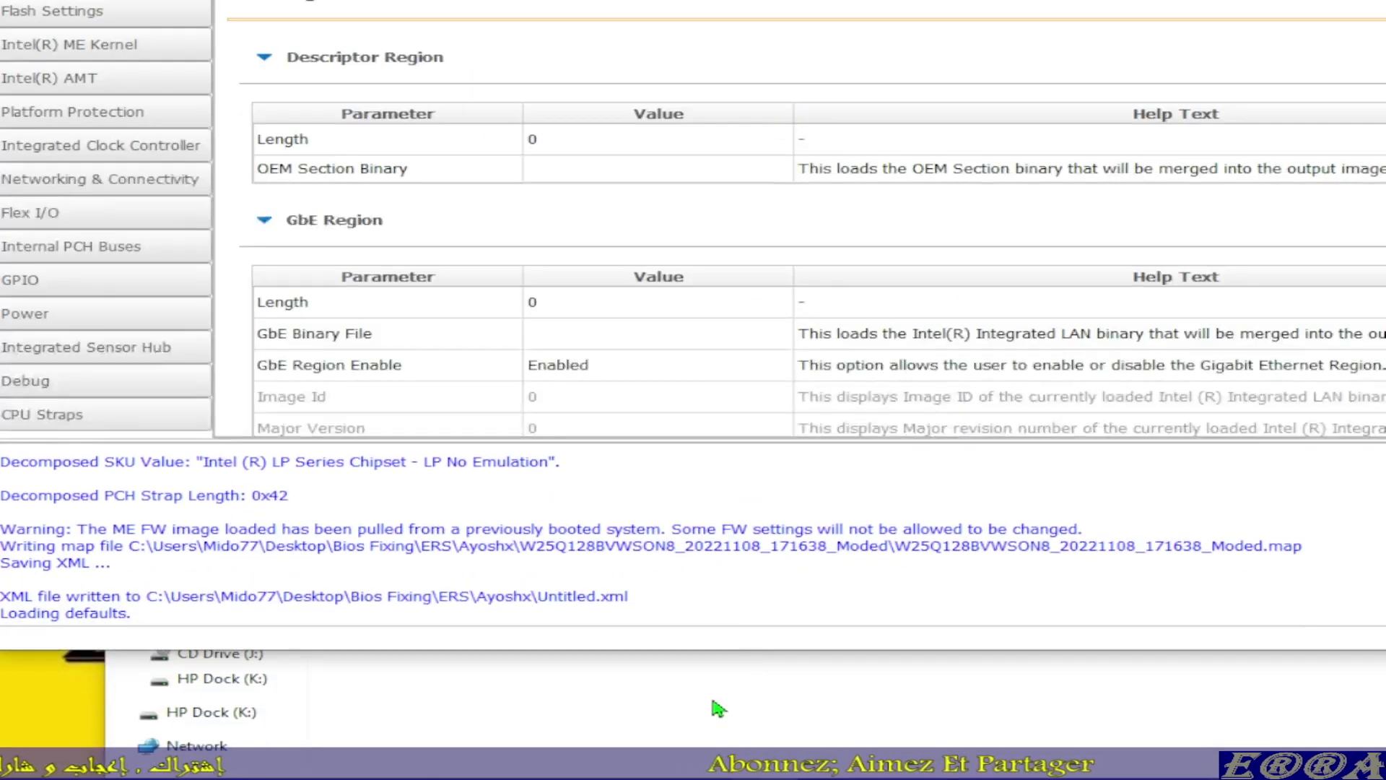
# - Move Spare ME .bin from the Ayoshx folder into the Decomp subfolder of W25Q128BVWSON8_20221108_171638_Moded, and open Decomp
pyautogui.click(718, 705)
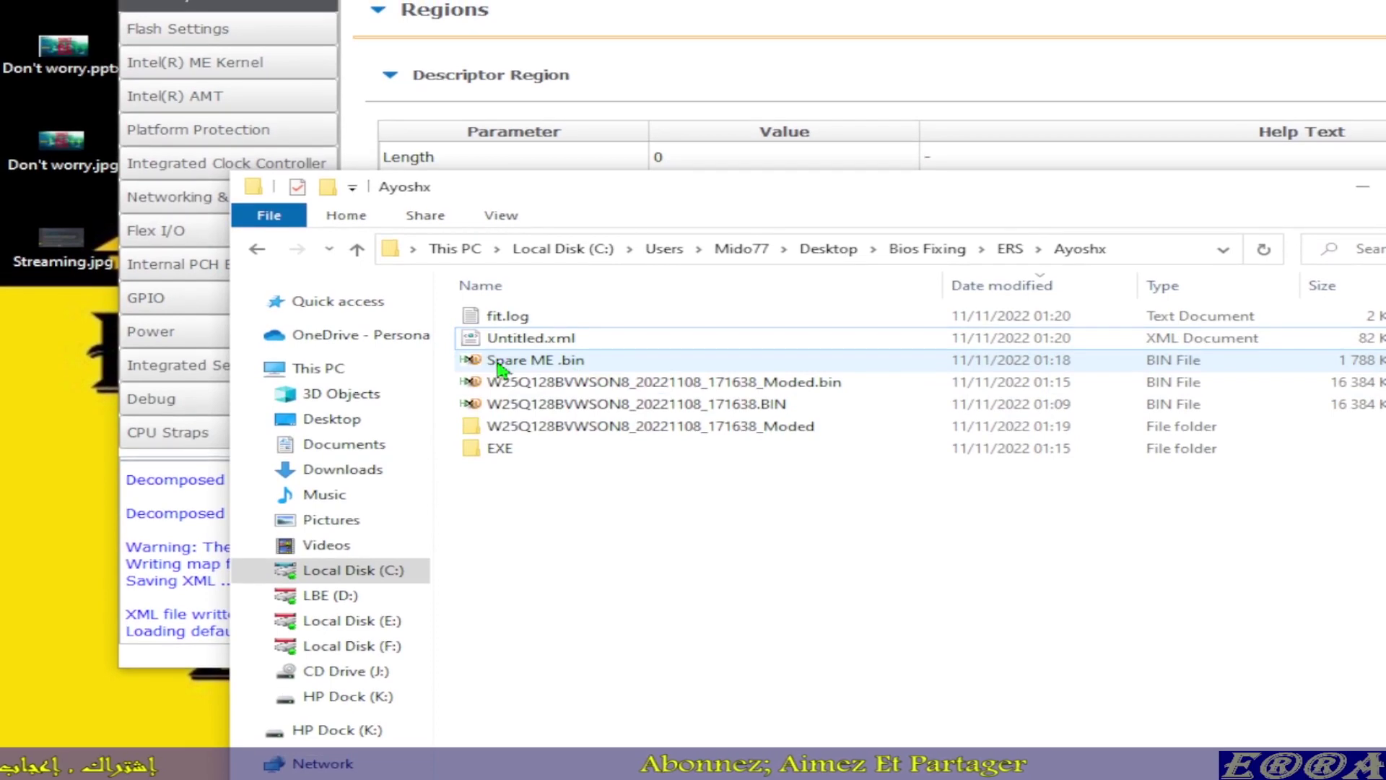
pyautogui.click(500, 368)
pyautogui.moveTo(499, 368); pyautogui.dragTo(560, 432)
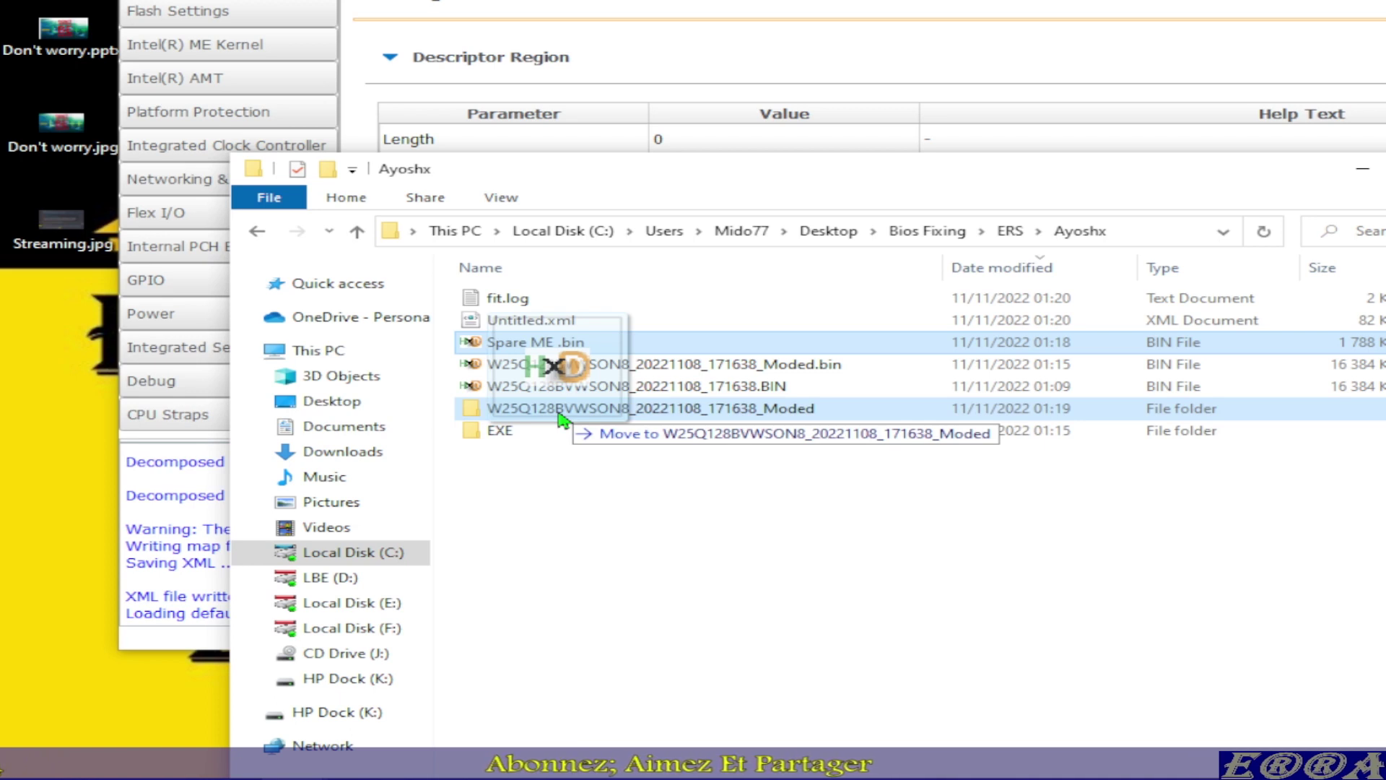
pyautogui.moveTo(560, 419); pyautogui.dragTo(562, 418)
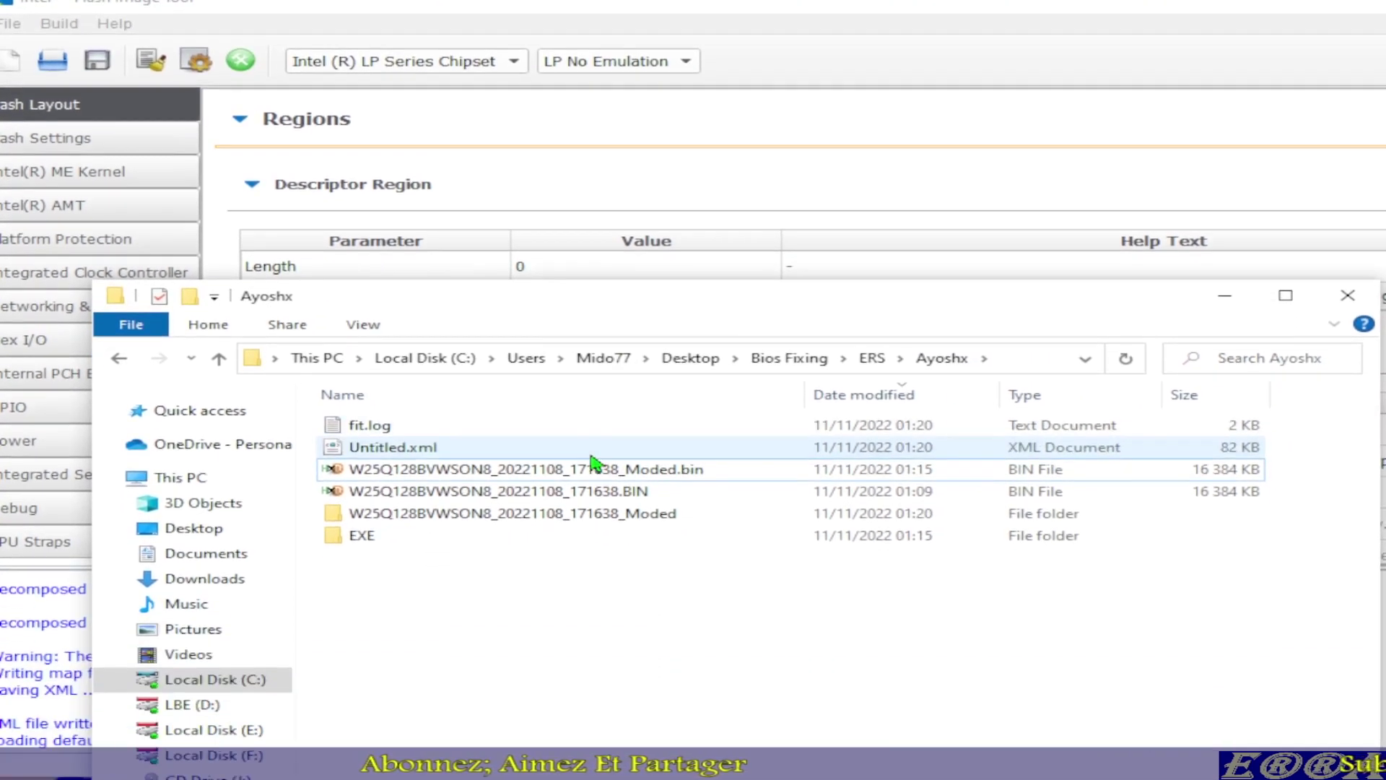
pyautogui.click(629, 611)
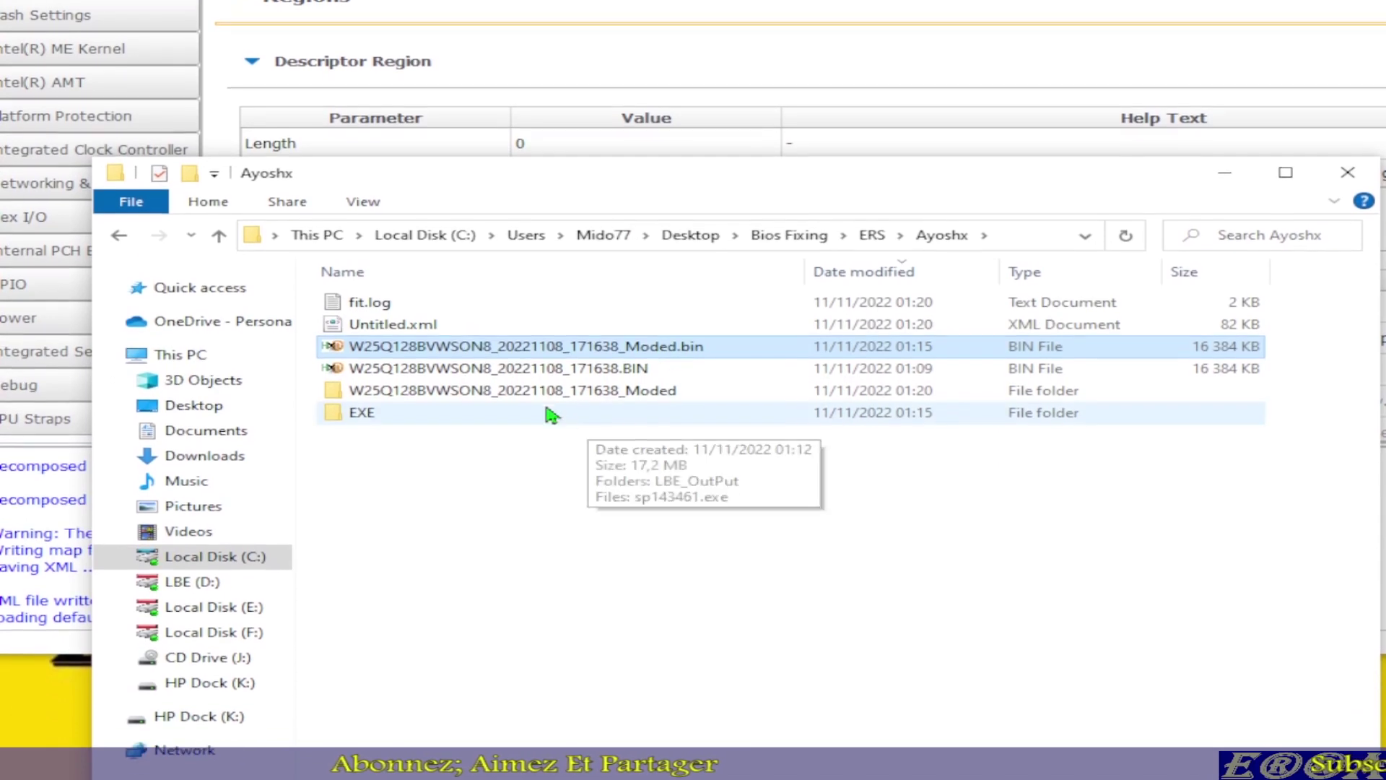
pyautogui.click(542, 390)
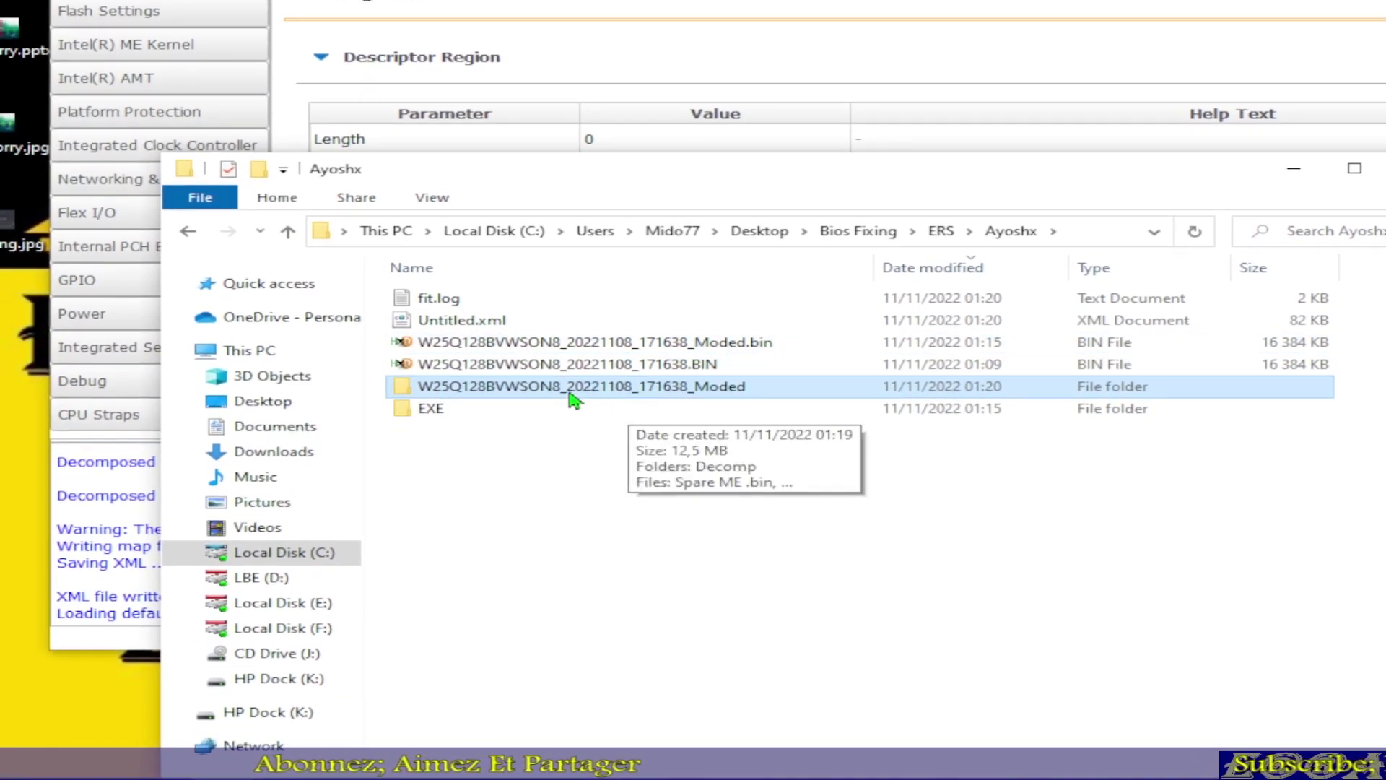
pyautogui.doubleClick(495, 389)
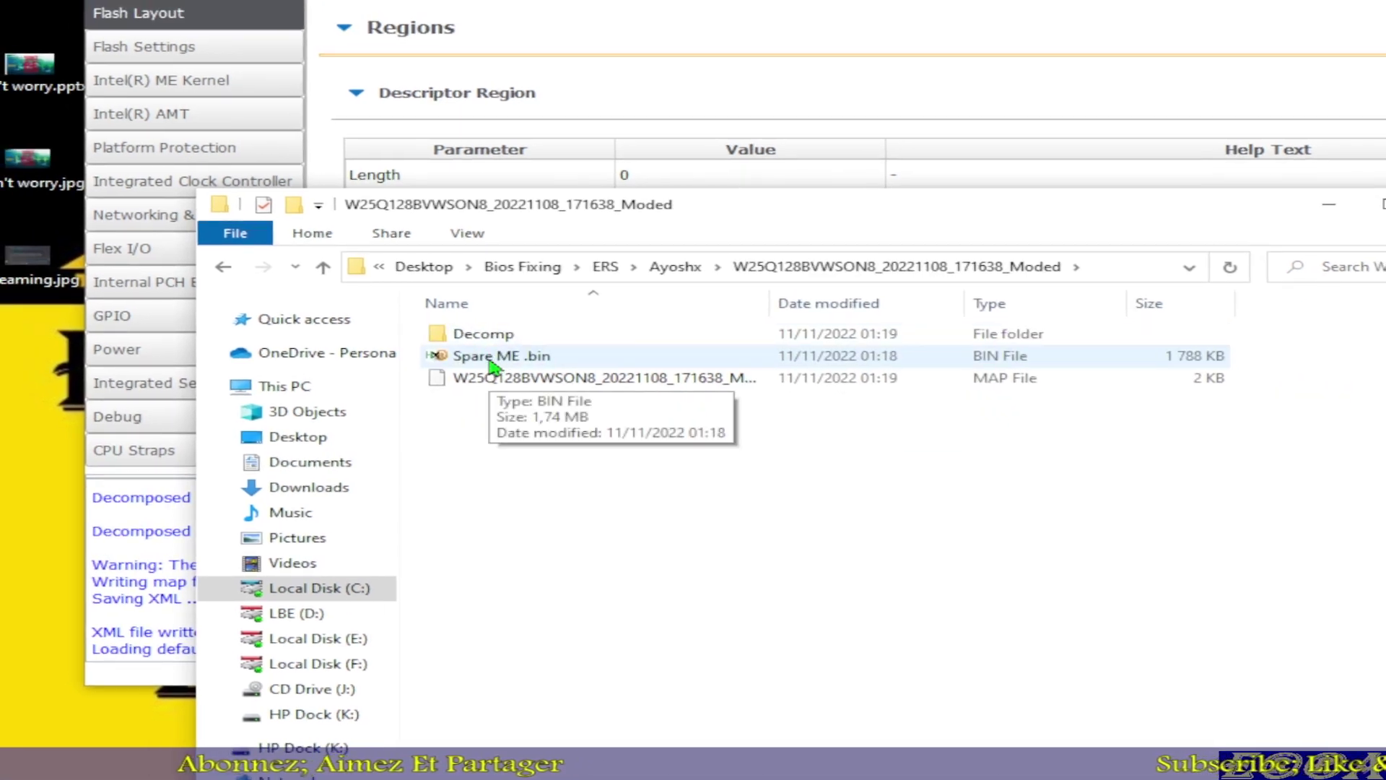
pyautogui.moveTo(494, 361); pyautogui.dragTo(492, 354)
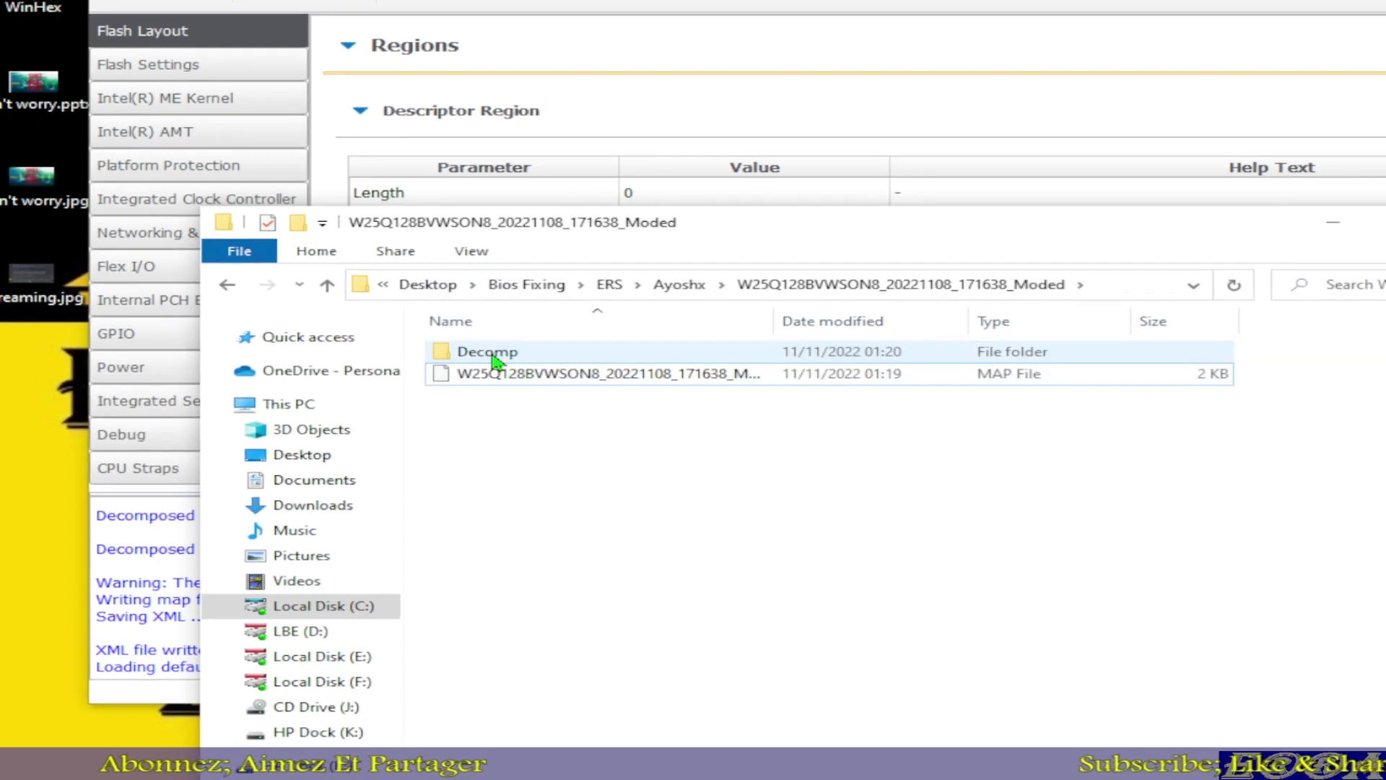
pyautogui.doubleClick(493, 354)
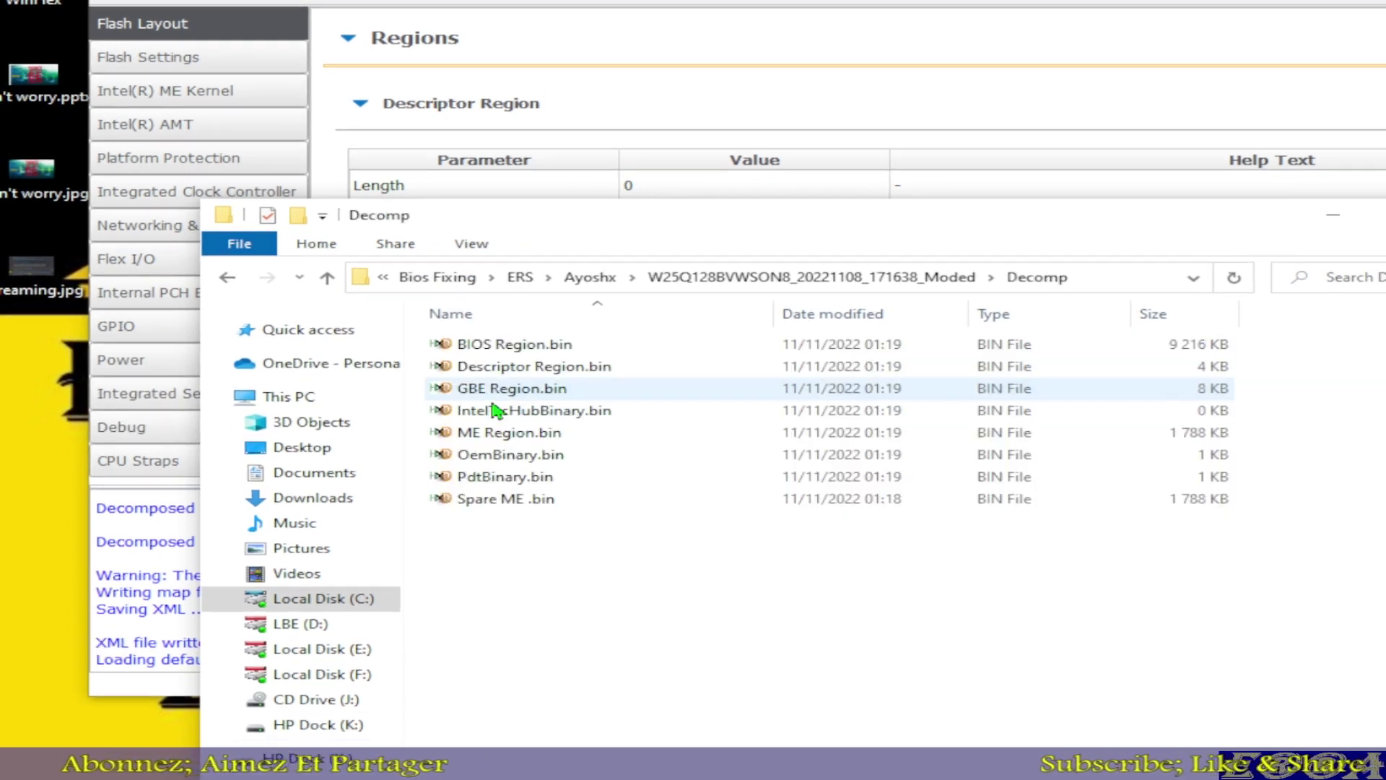
# - Rename the original ME Region.bin to .bin and Spare ME .bin to ME Region.bin in the Decomp folder
pyautogui.click(490, 442)
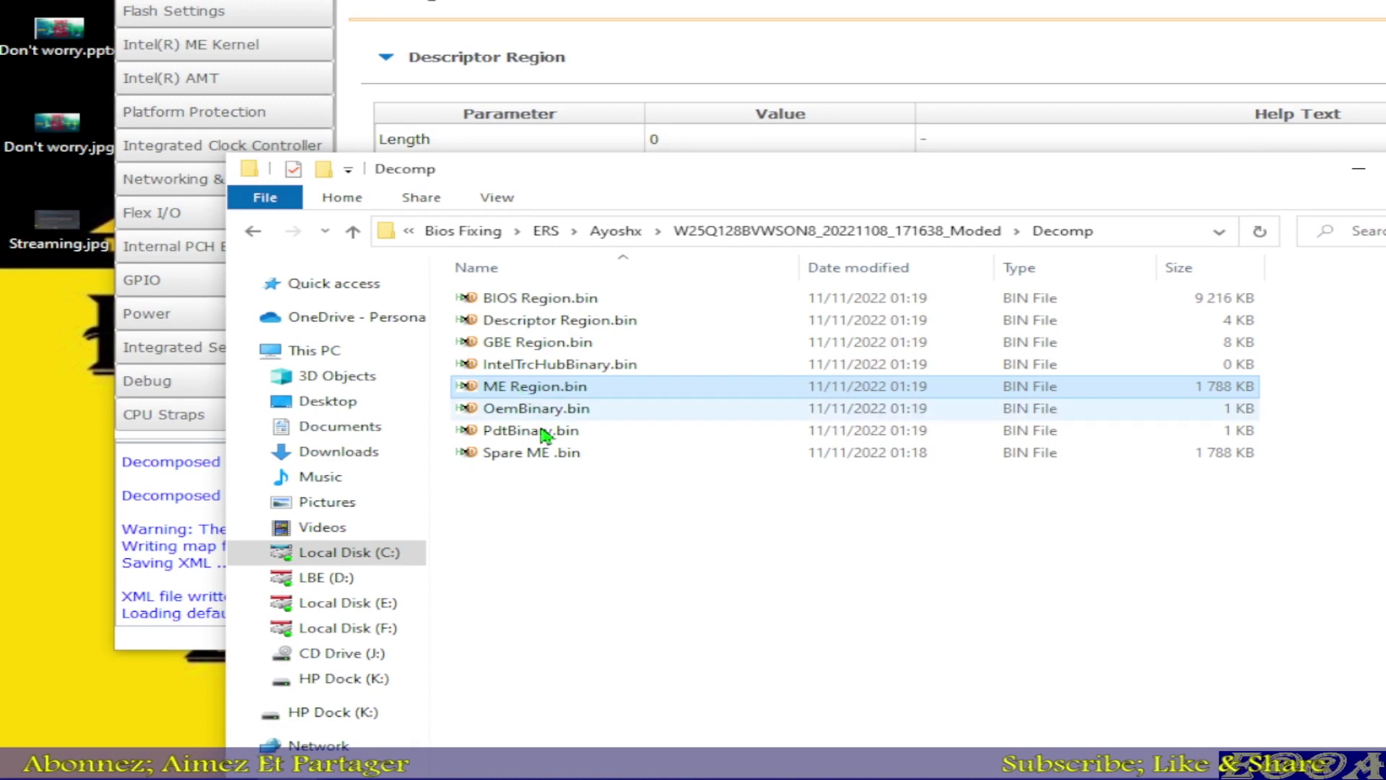
pyautogui.click(522, 460)
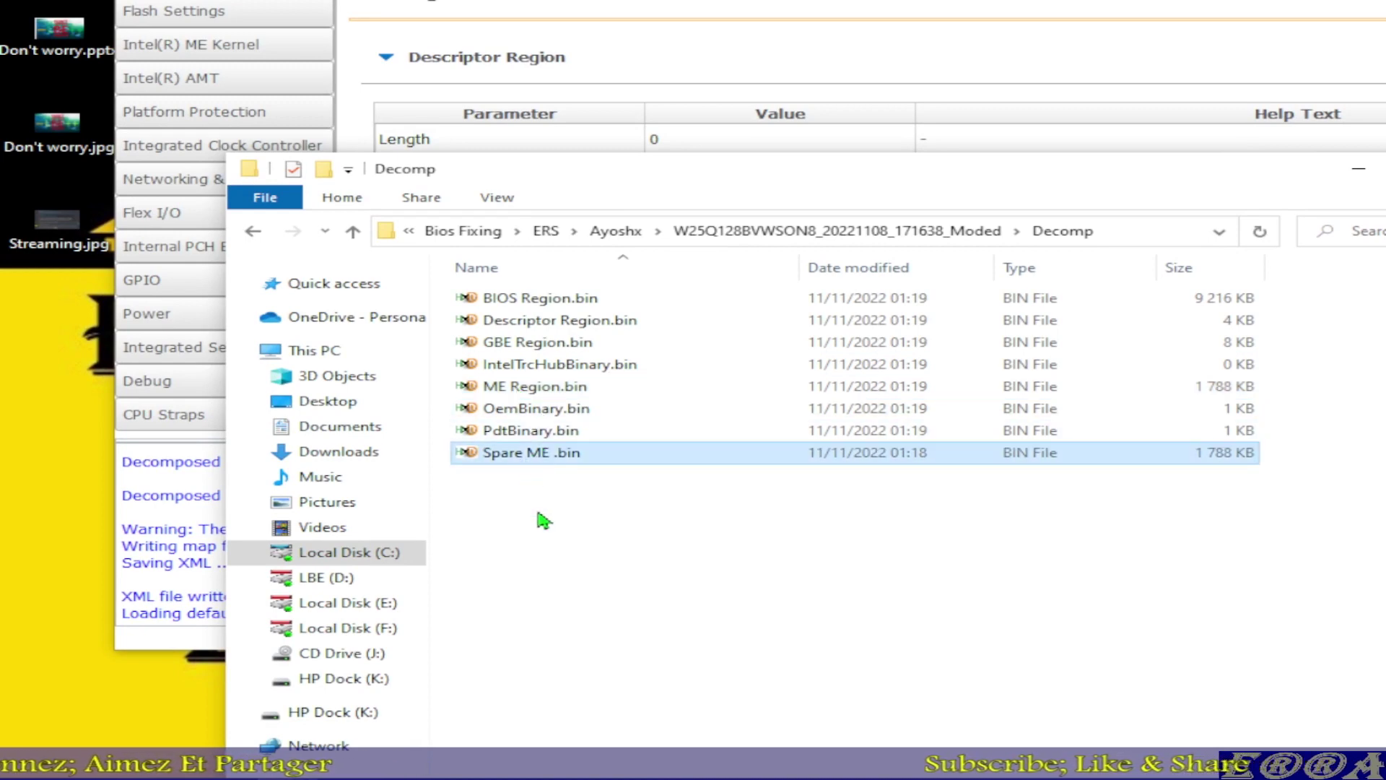
pyautogui.click(515, 388)
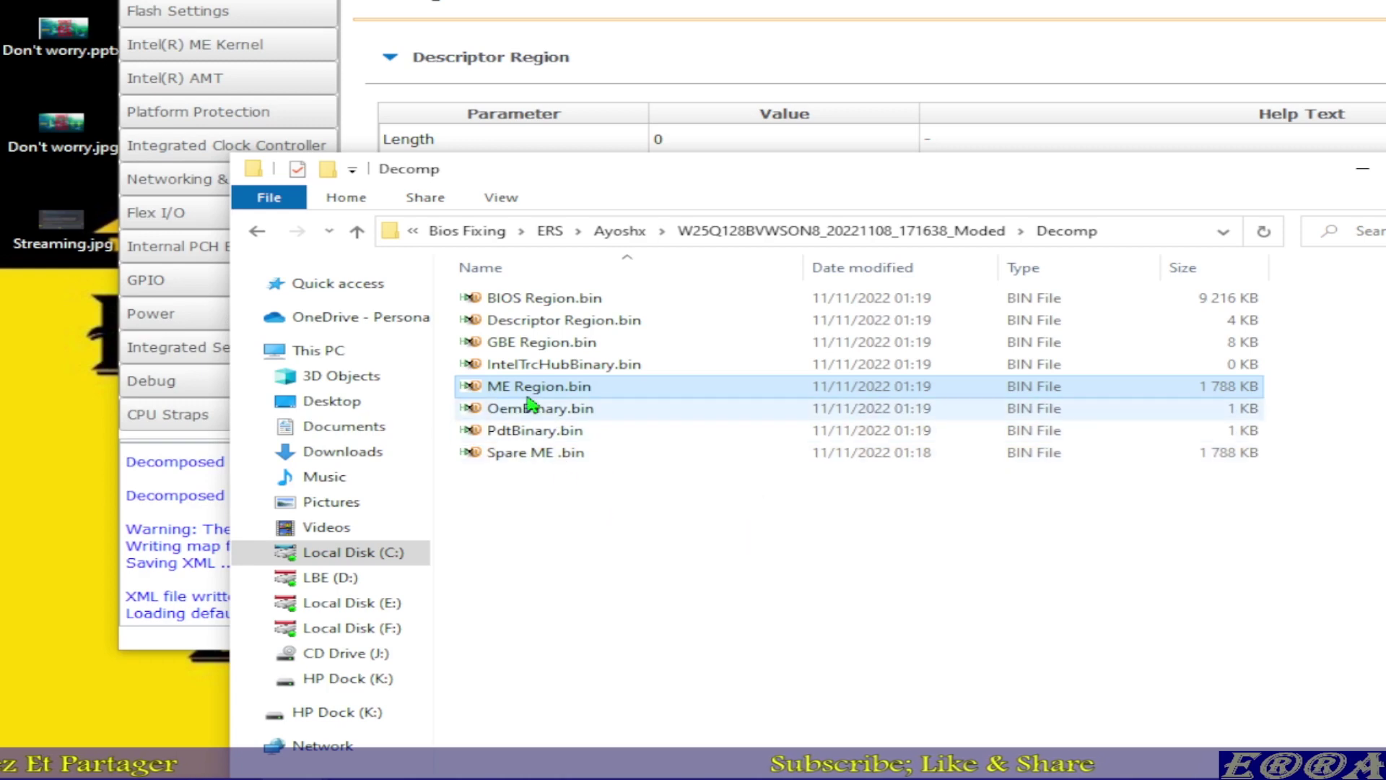
pyautogui.press('F2')
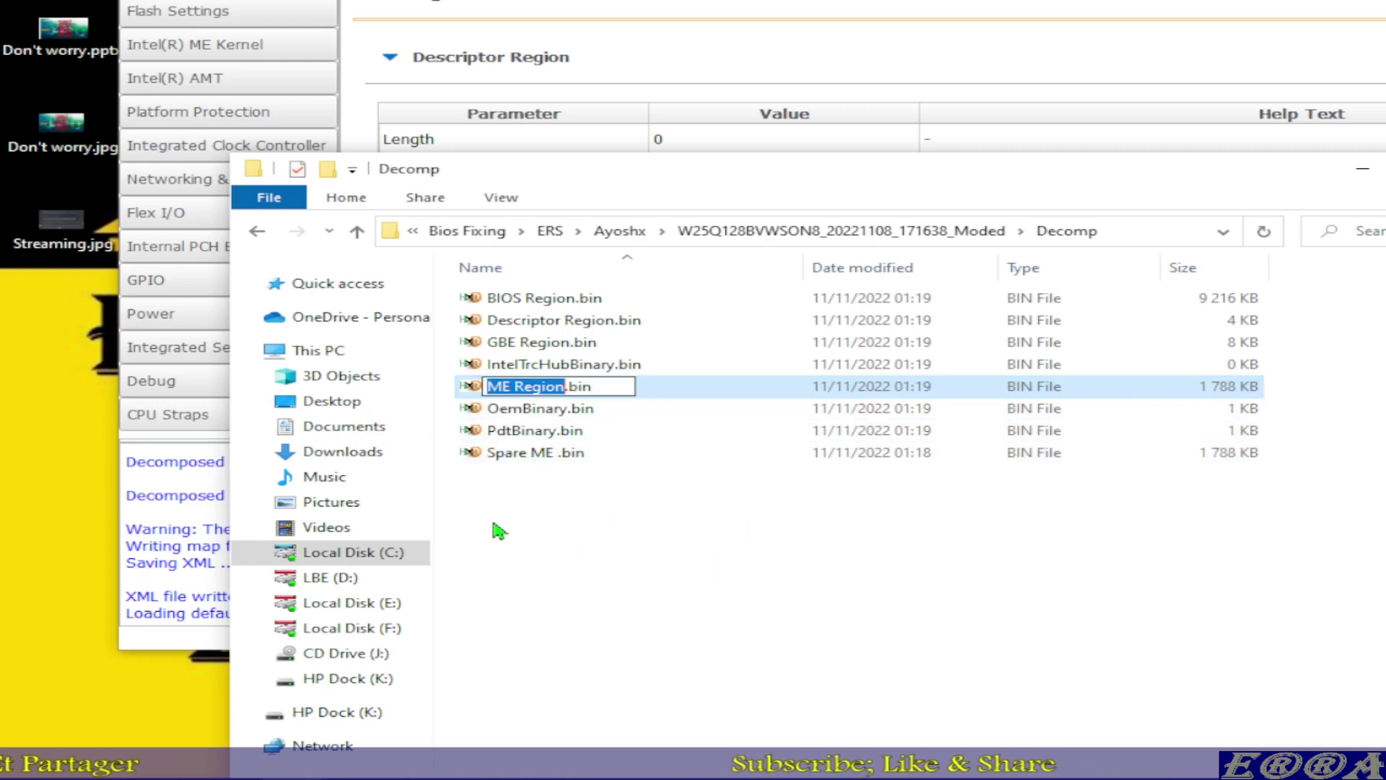
pyautogui.press('BackSpace')
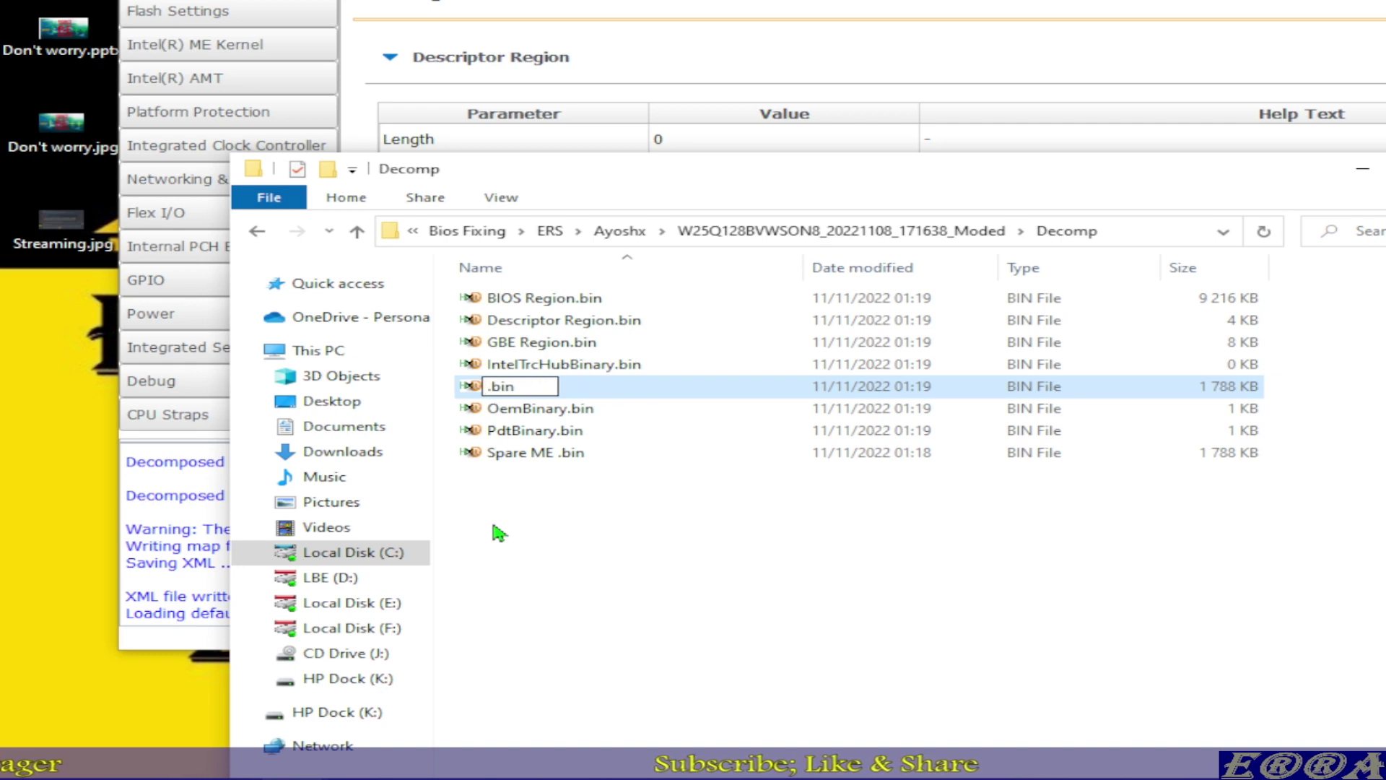
pyautogui.press('Tab')
pyautogui.press('Tab')
pyautogui.press('Tab')
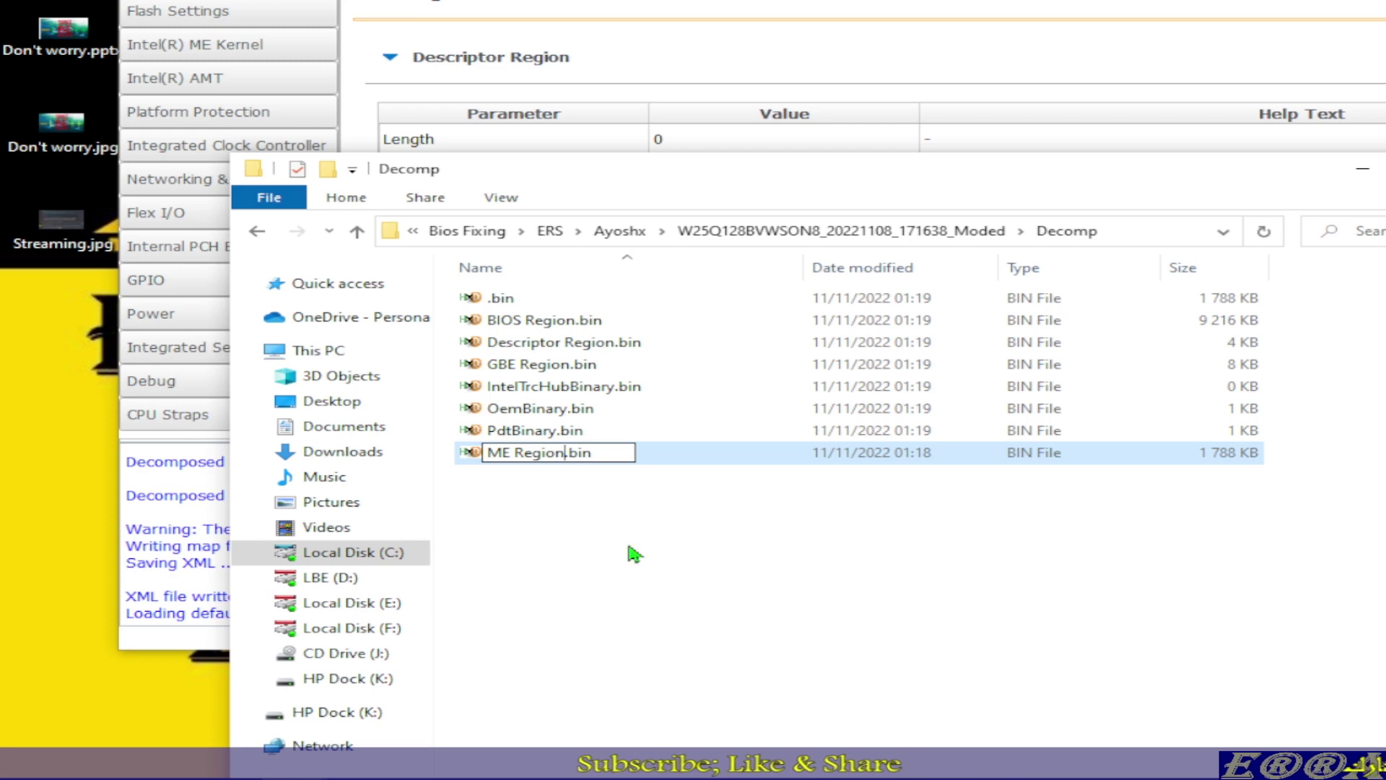
pyautogui.press('Return')
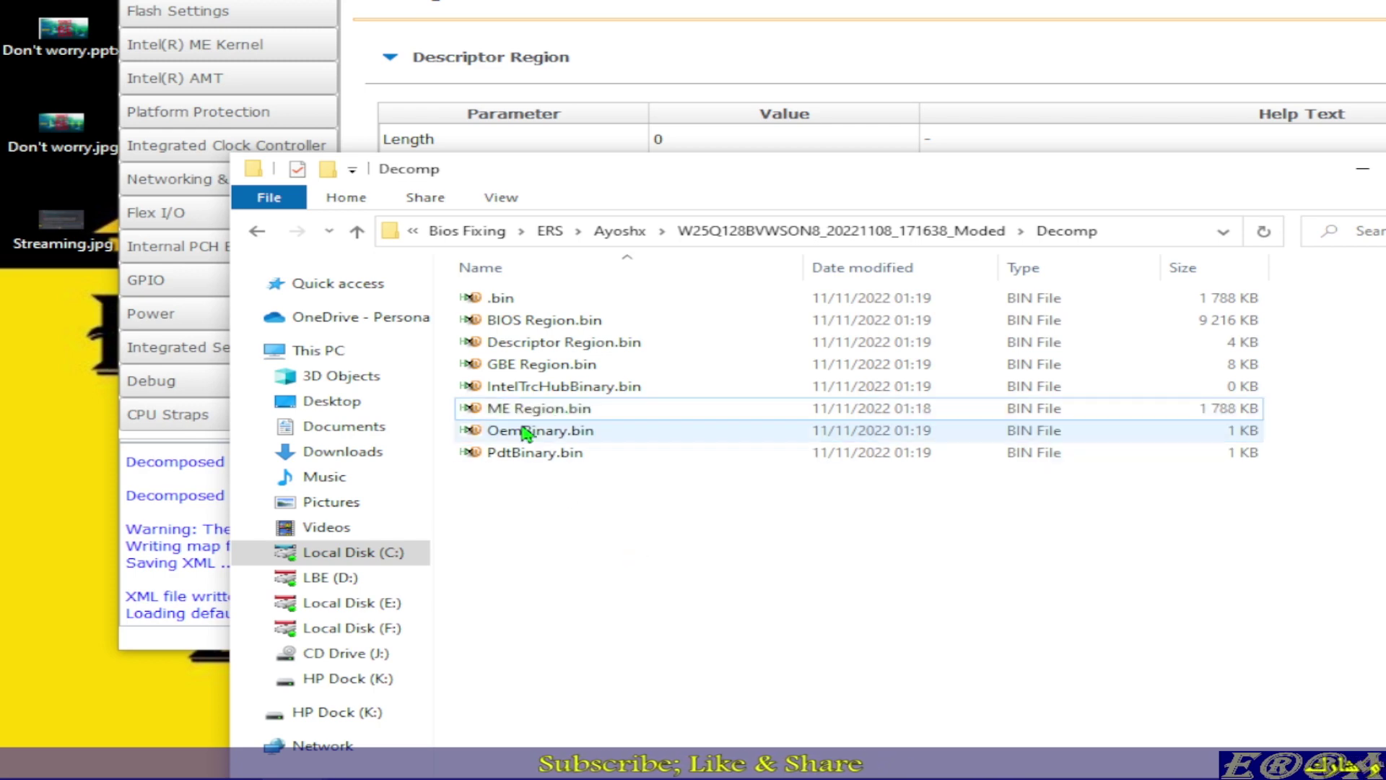
pyautogui.click(496, 299)
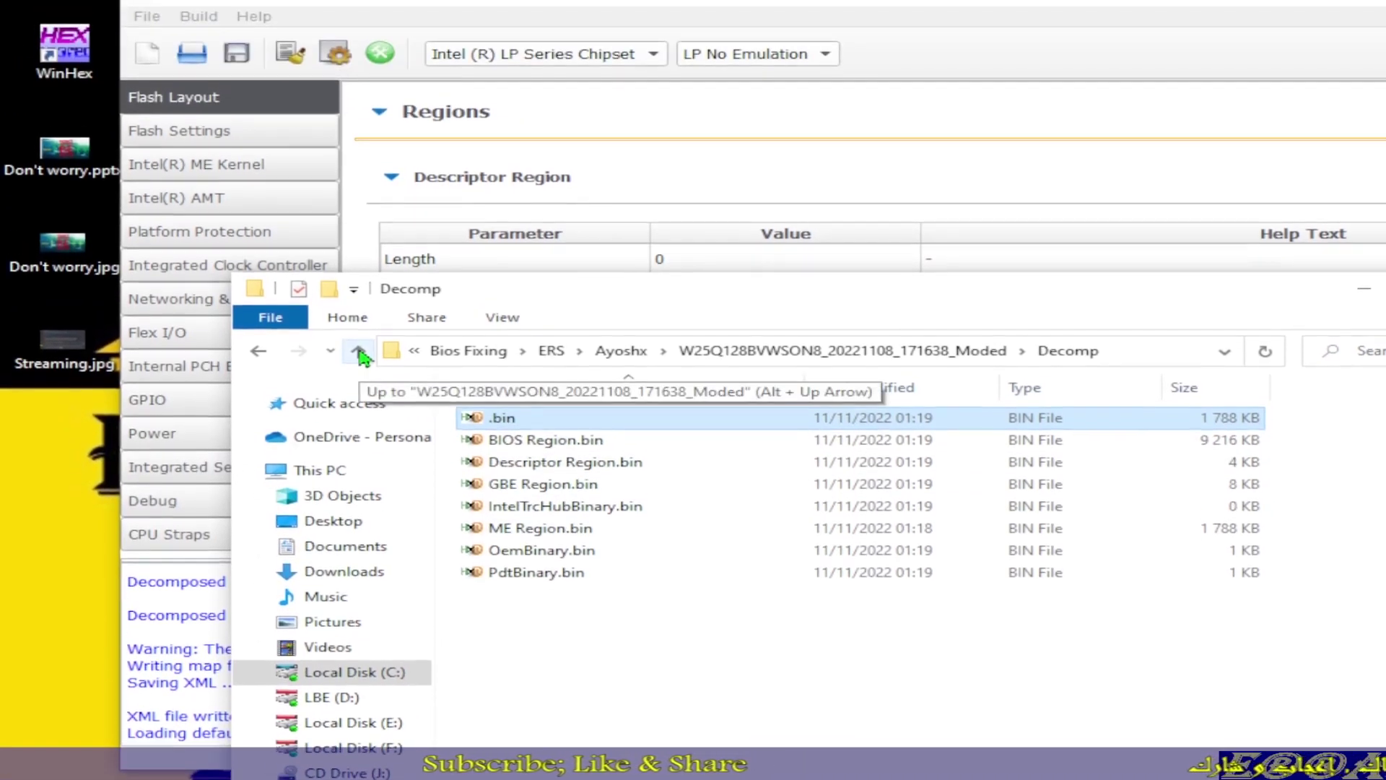
# - Return to the Ayoshx folder and load the saved Untitled.xml configuration into the Intel Flash Image Tool
pyautogui.click(356, 233)
pyautogui.click(357, 232)
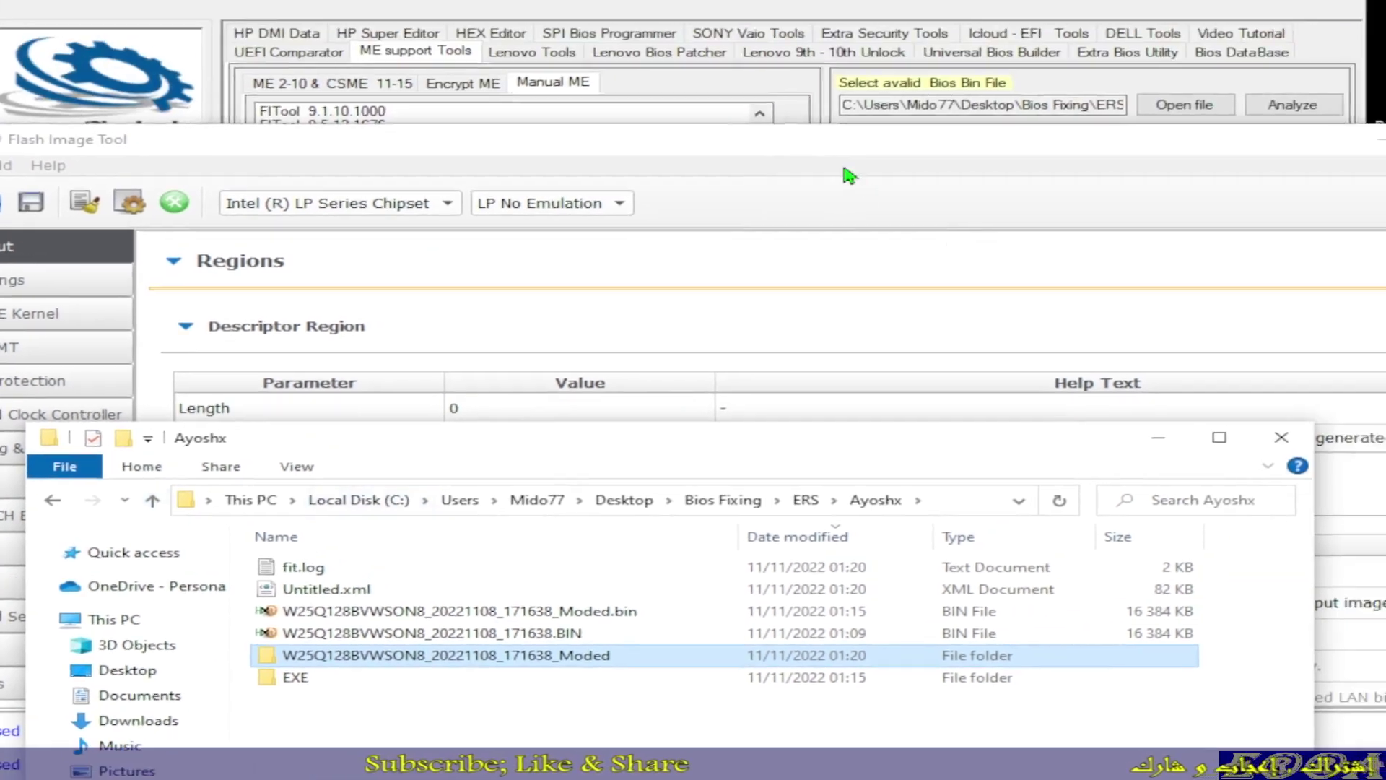
pyautogui.click(849, 176)
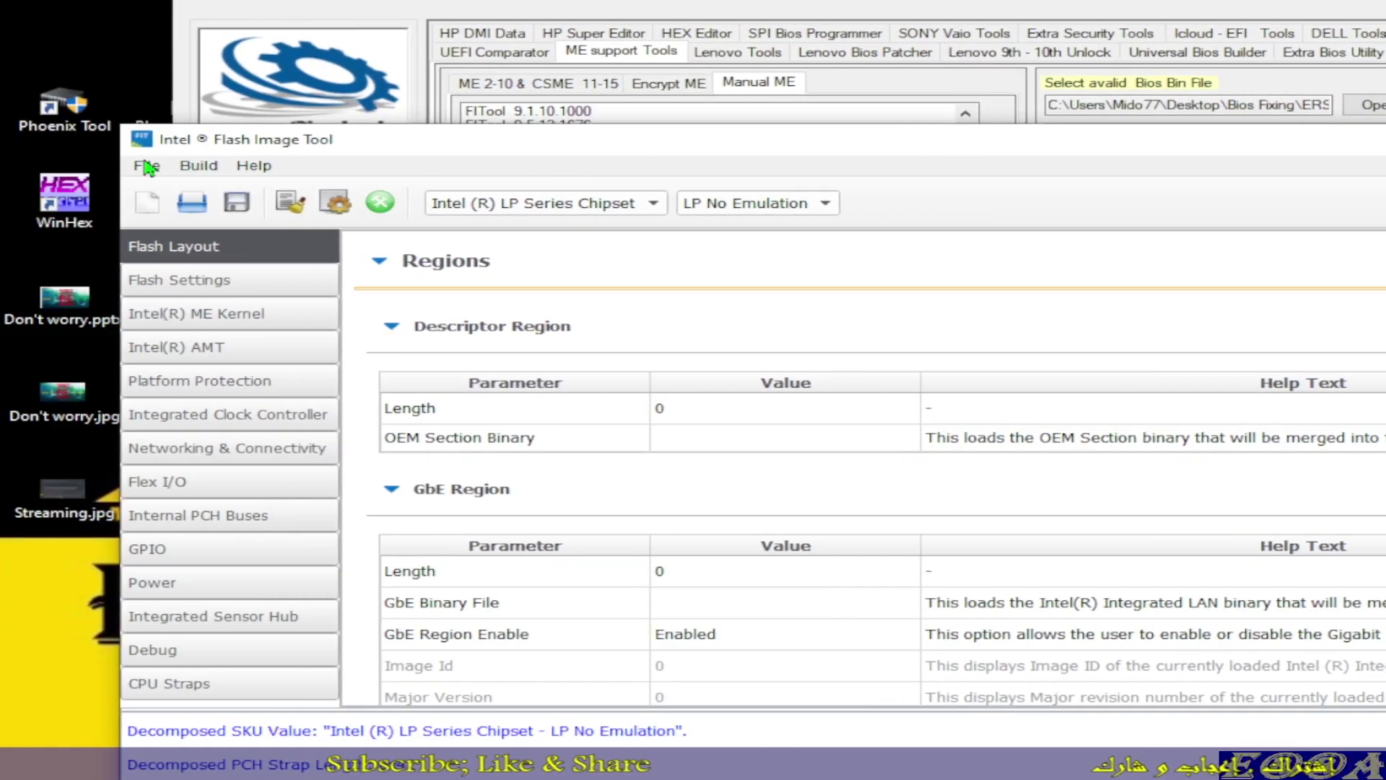
pyautogui.click(147, 166)
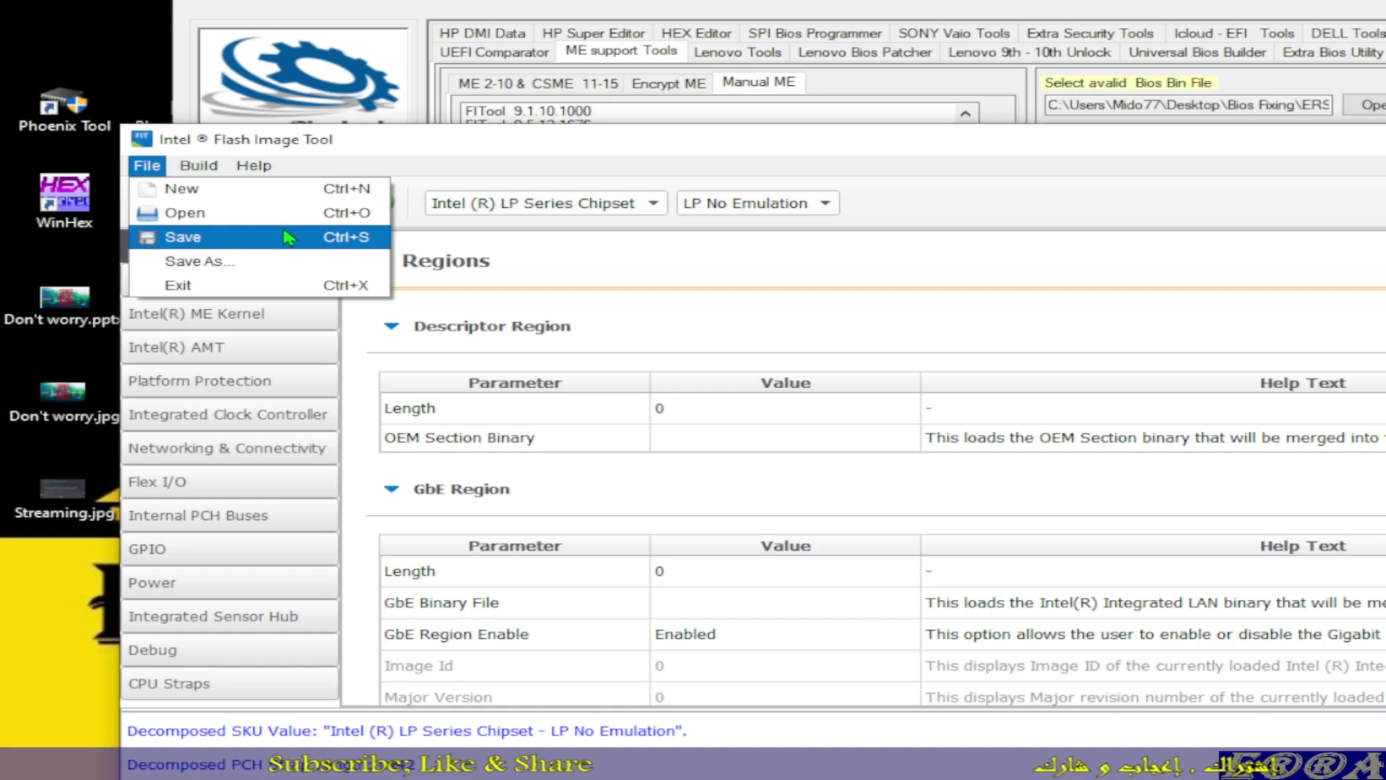
pyautogui.click(217, 212)
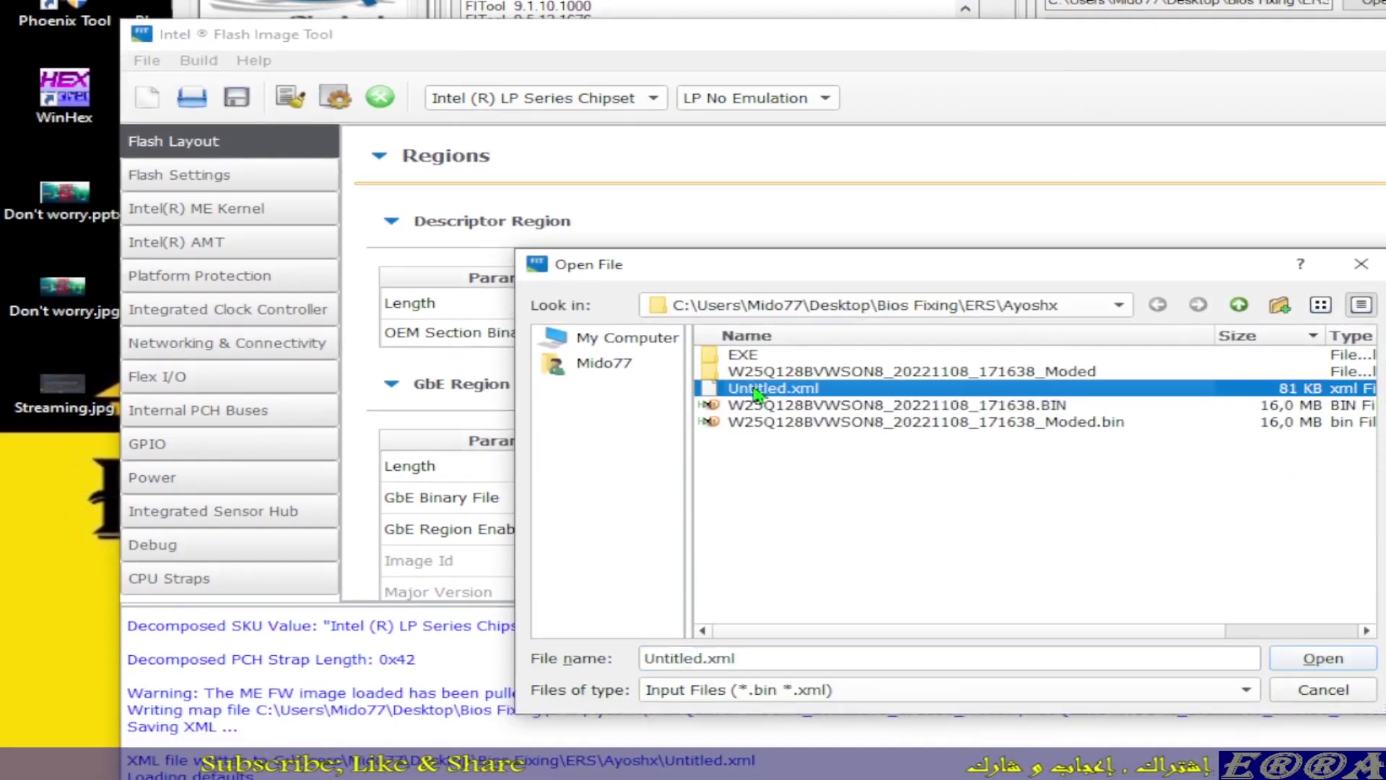
pyautogui.doubleClick(758, 465)
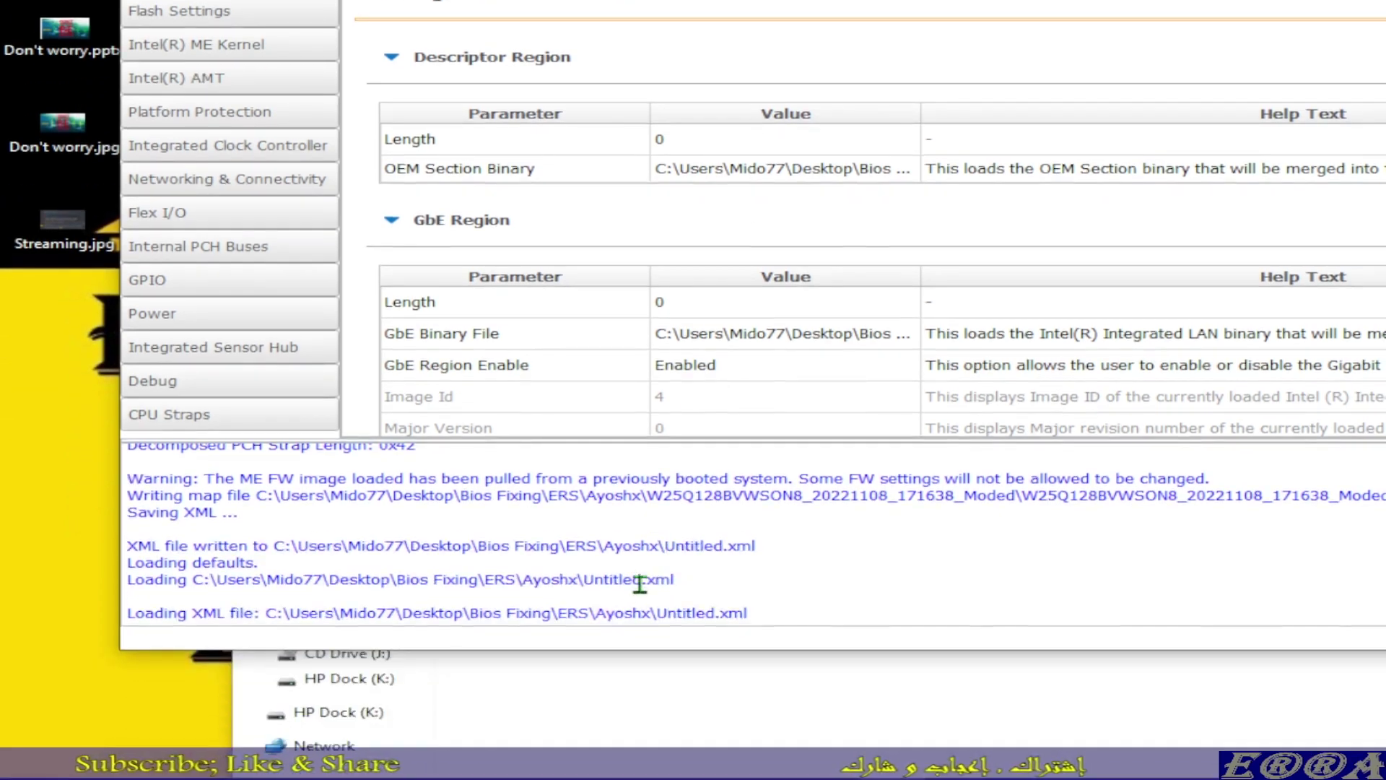
pyautogui.moveTo(613, 613); pyautogui.dragTo(768, 613)
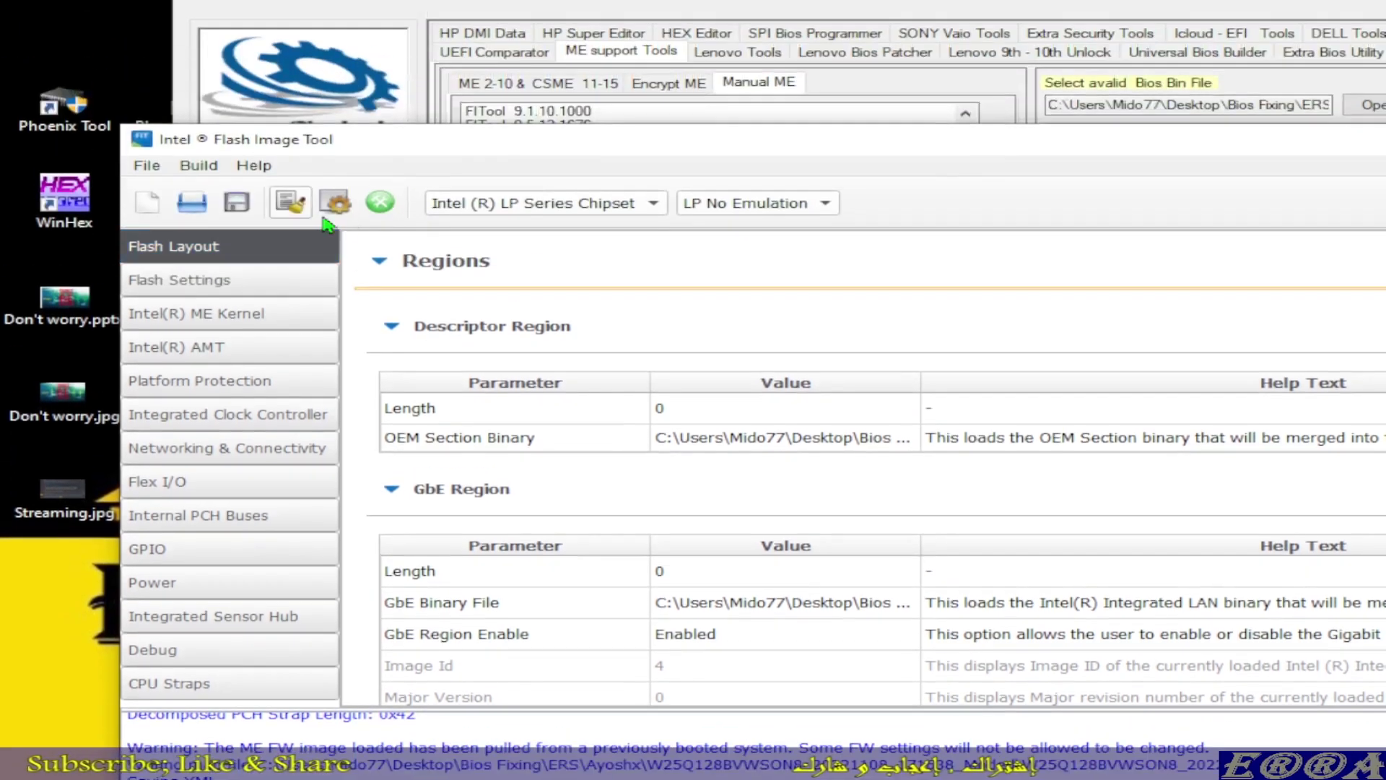
# - Build the flash image, select outimage.bin in the Ayoshx folder, and clear the other tool windows away
pyautogui.click(333, 205)
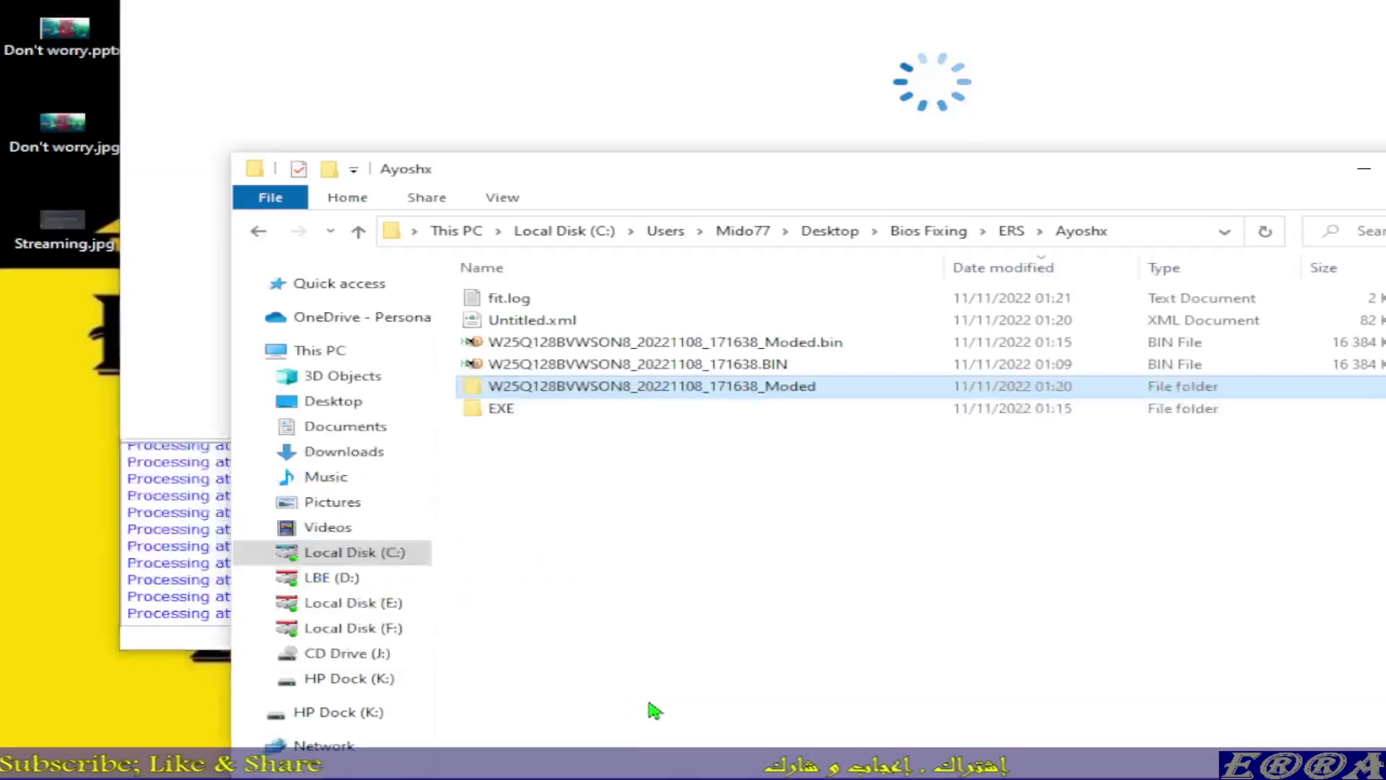
pyautogui.click(499, 320)
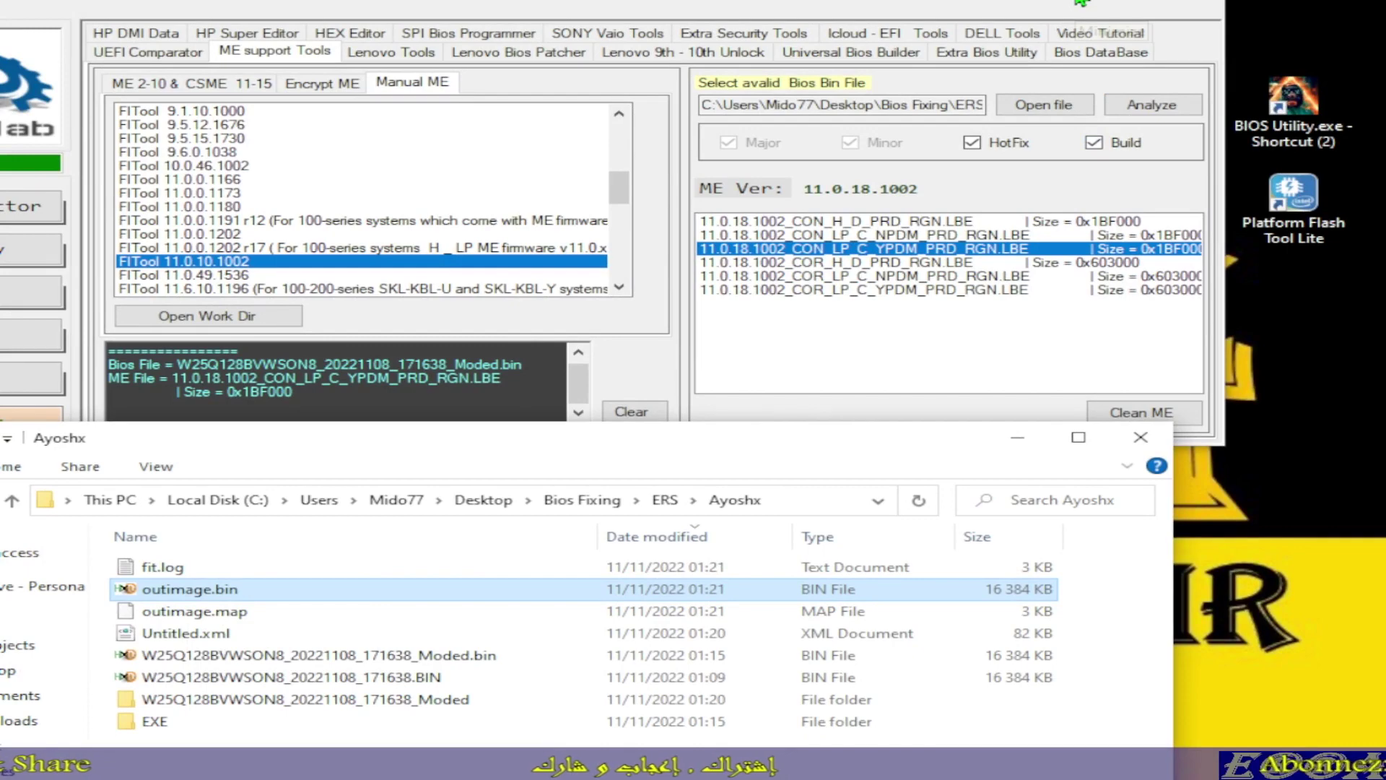
pyautogui.click(1081, 2)
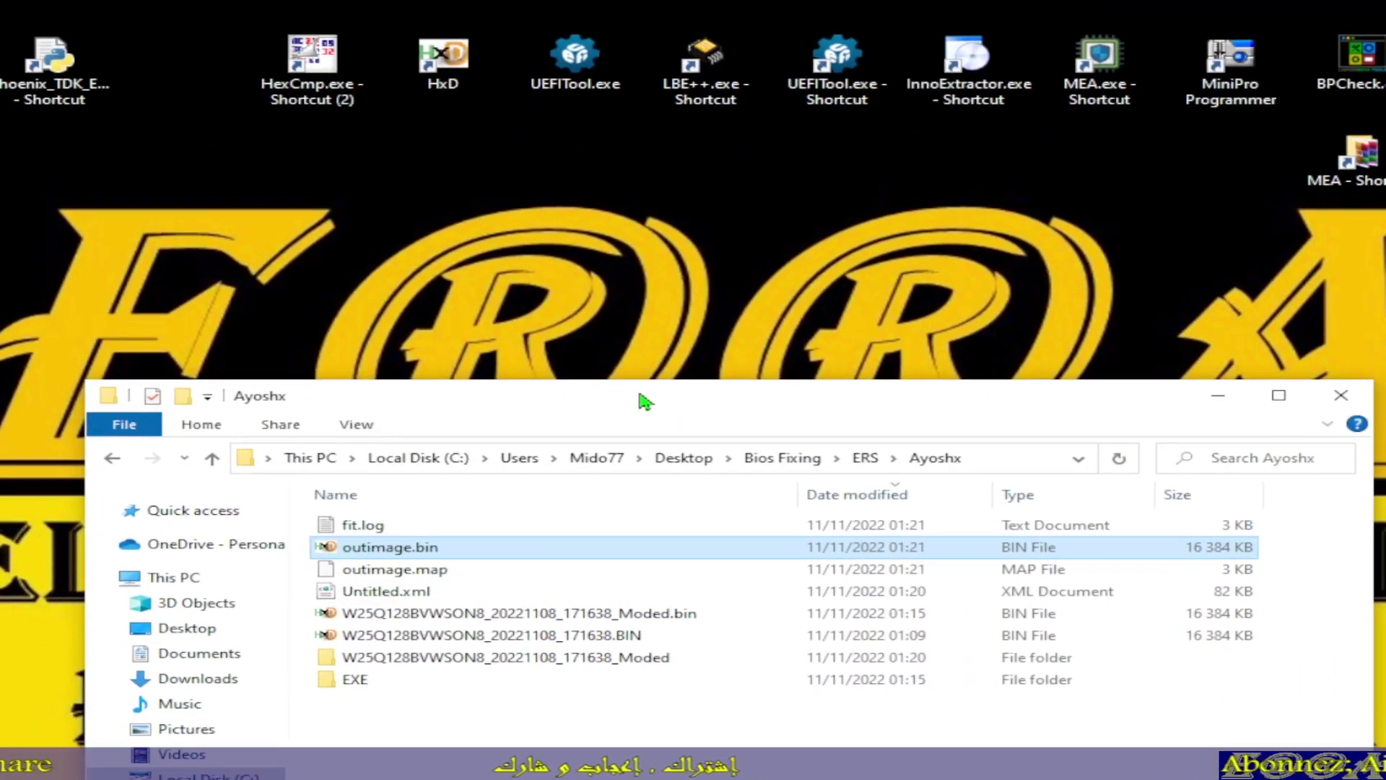
pyautogui.moveTo(645, 401); pyautogui.dragTo(588, 279)
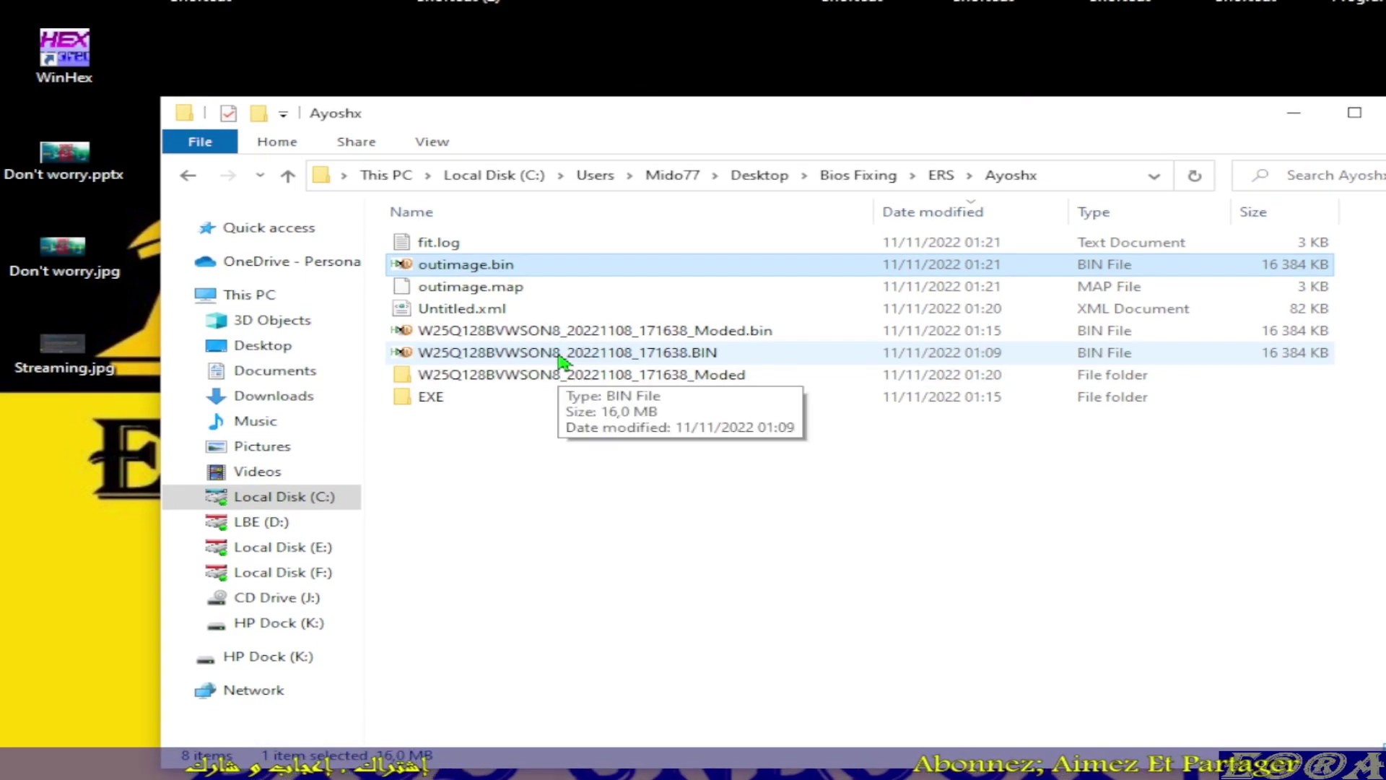
# - Open W25Q128BVWSON8_20221108_171638.BIN in HxD and search the whole file for the text 430 in the default editor encoding
pyautogui.doubleClick(564, 354)
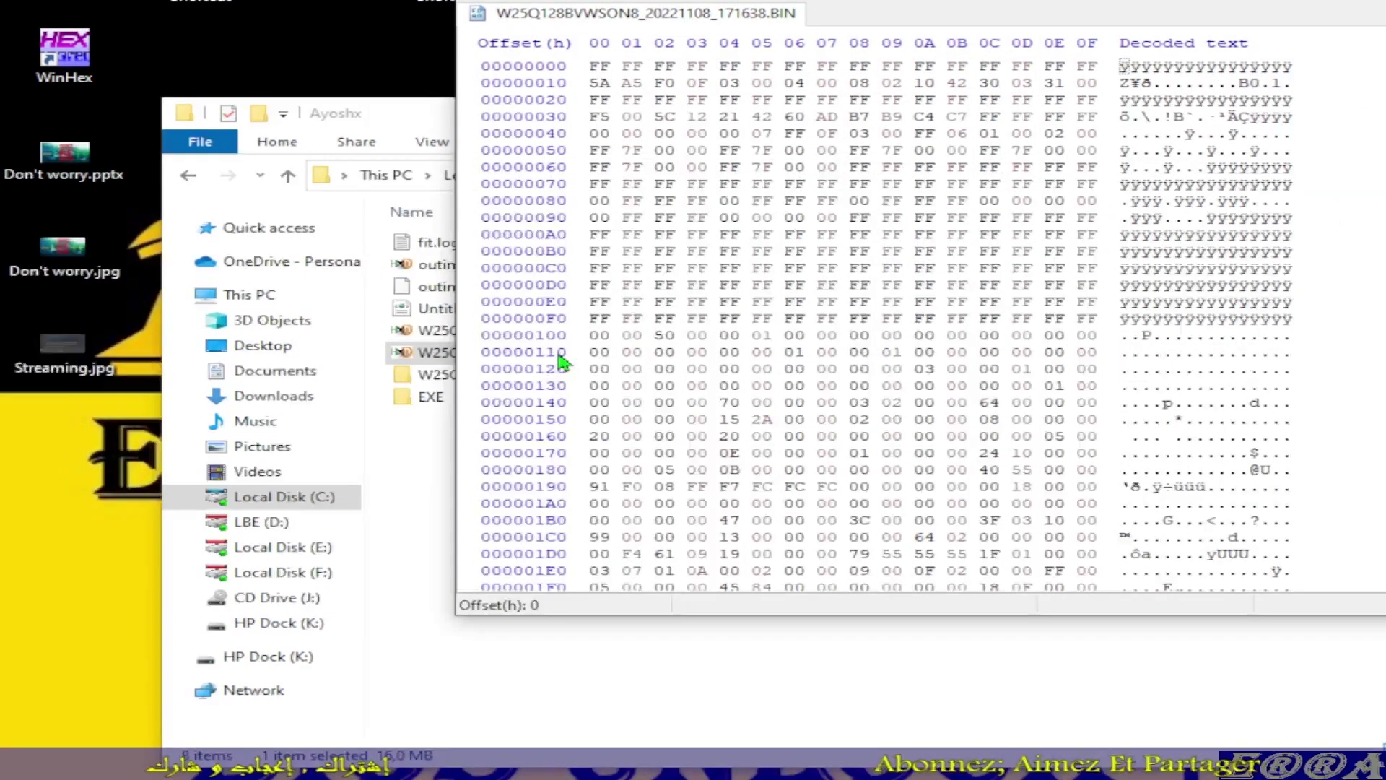
pyautogui.hotkey('ctrl', 'f')
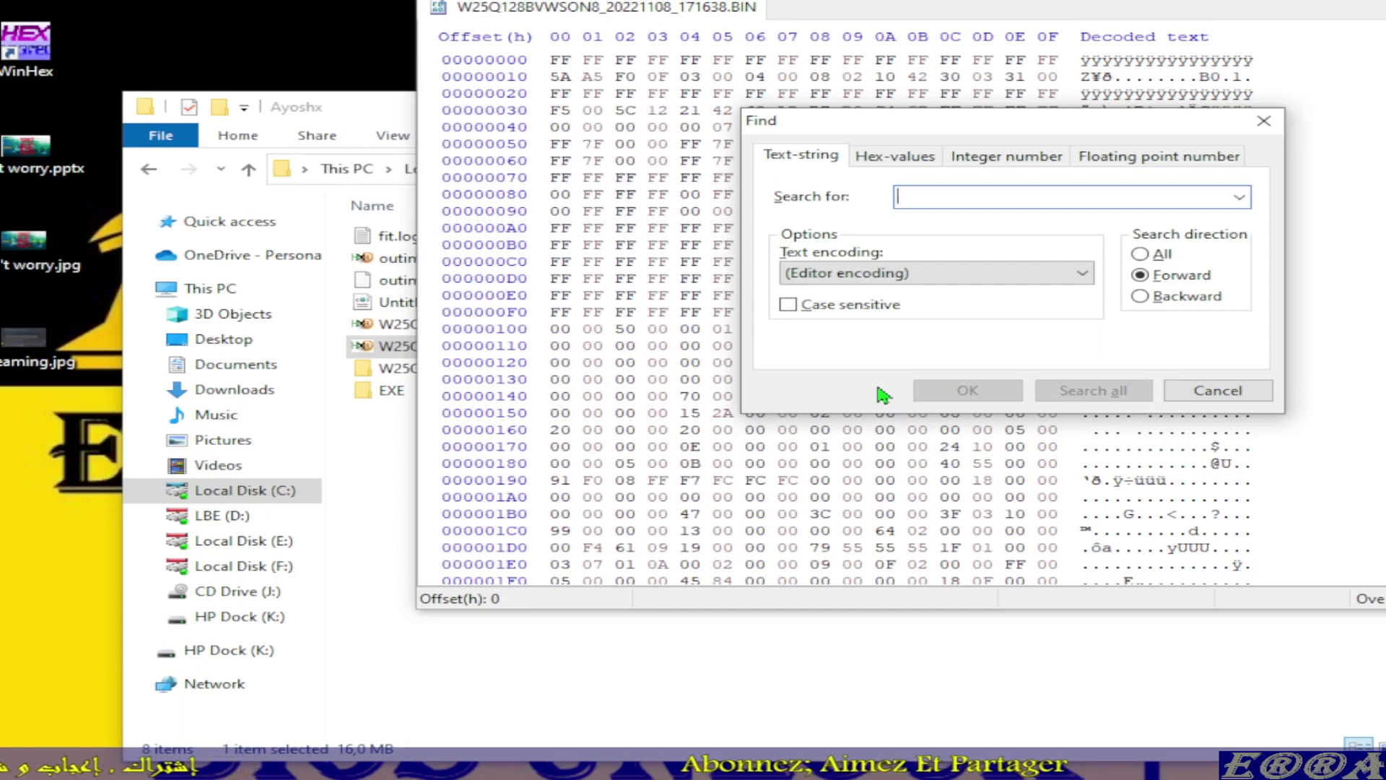
pyautogui.write('430')
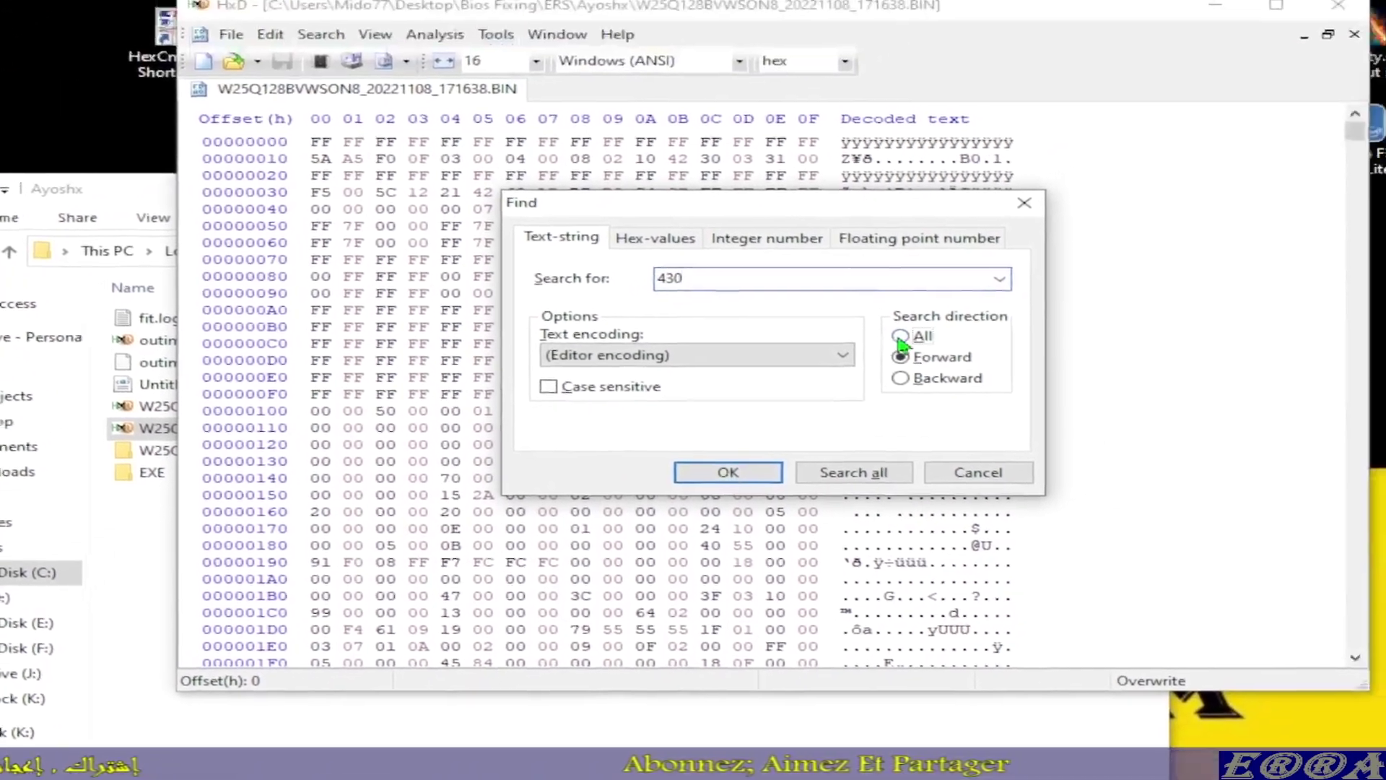
pyautogui.click(1140, 253)
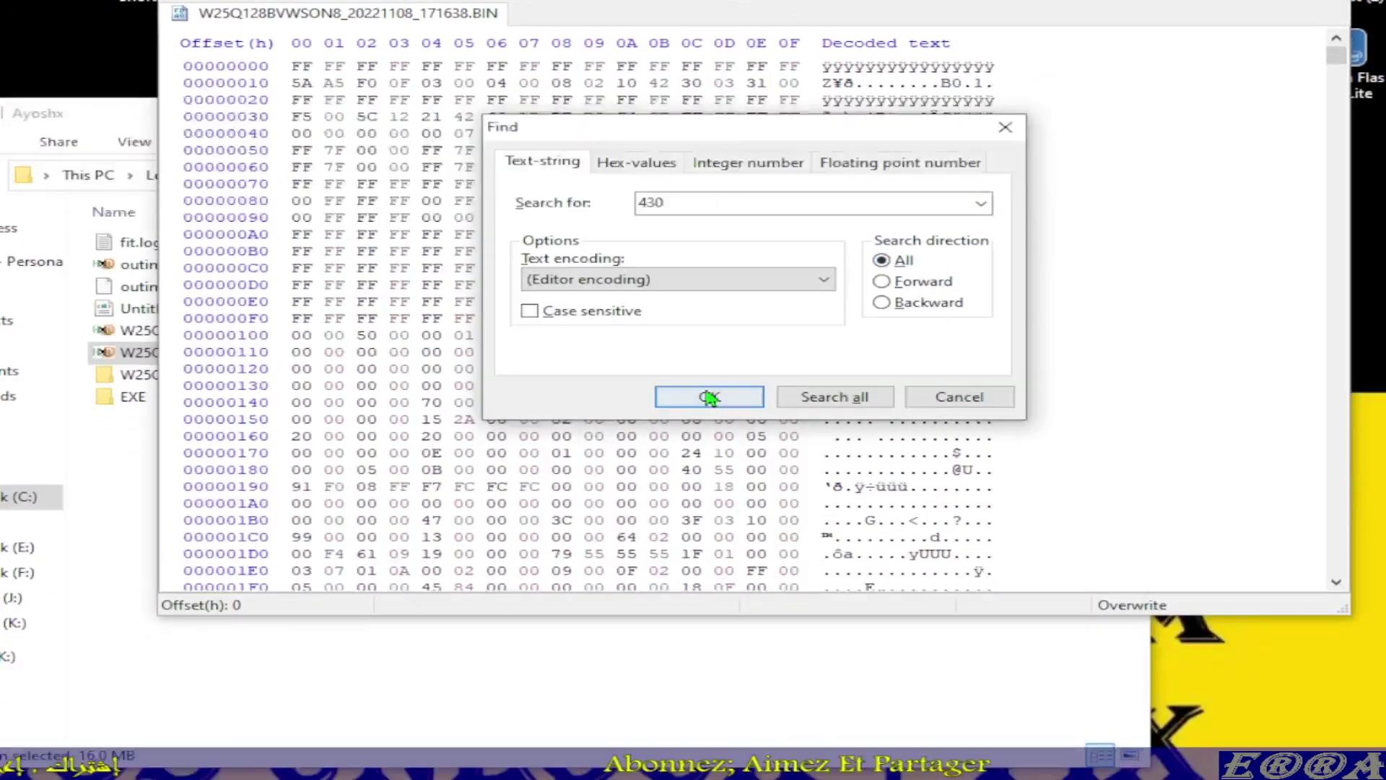
pyautogui.click(709, 397)
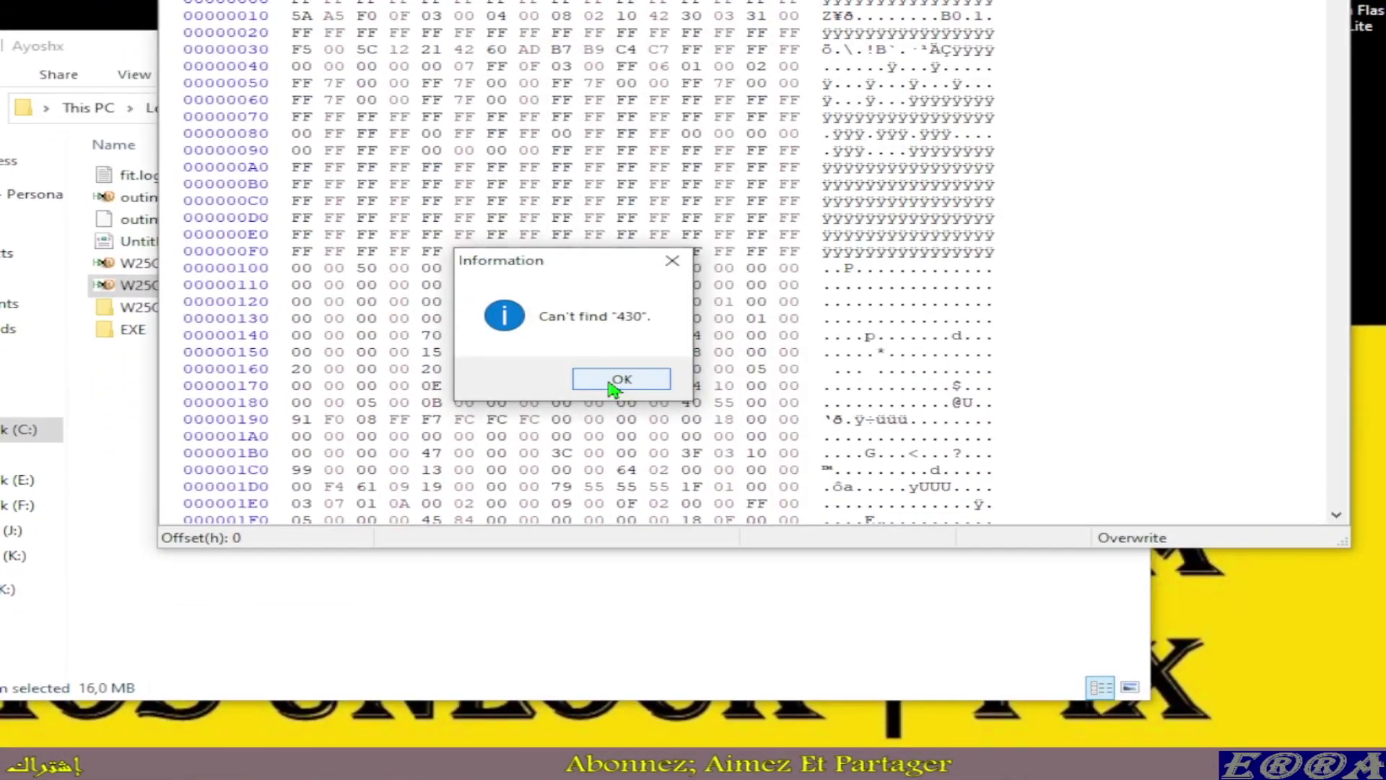
pyautogui.click(613, 383)
# - Search the whole dump for 430 with Unicode (UTF-16 little endian) encoding and inspect the bytes around the match
pyautogui.hotkey('ctrl', 'f')
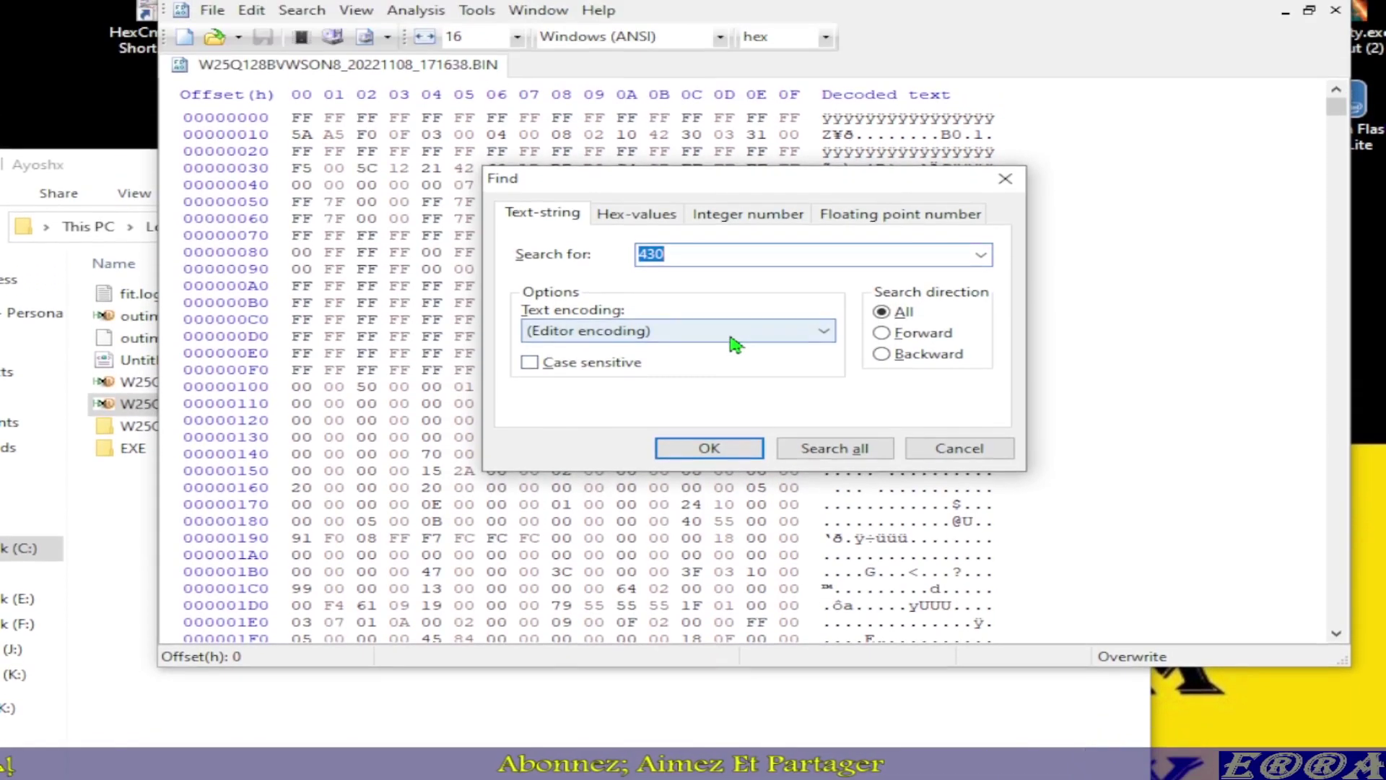
pyautogui.click(733, 215)
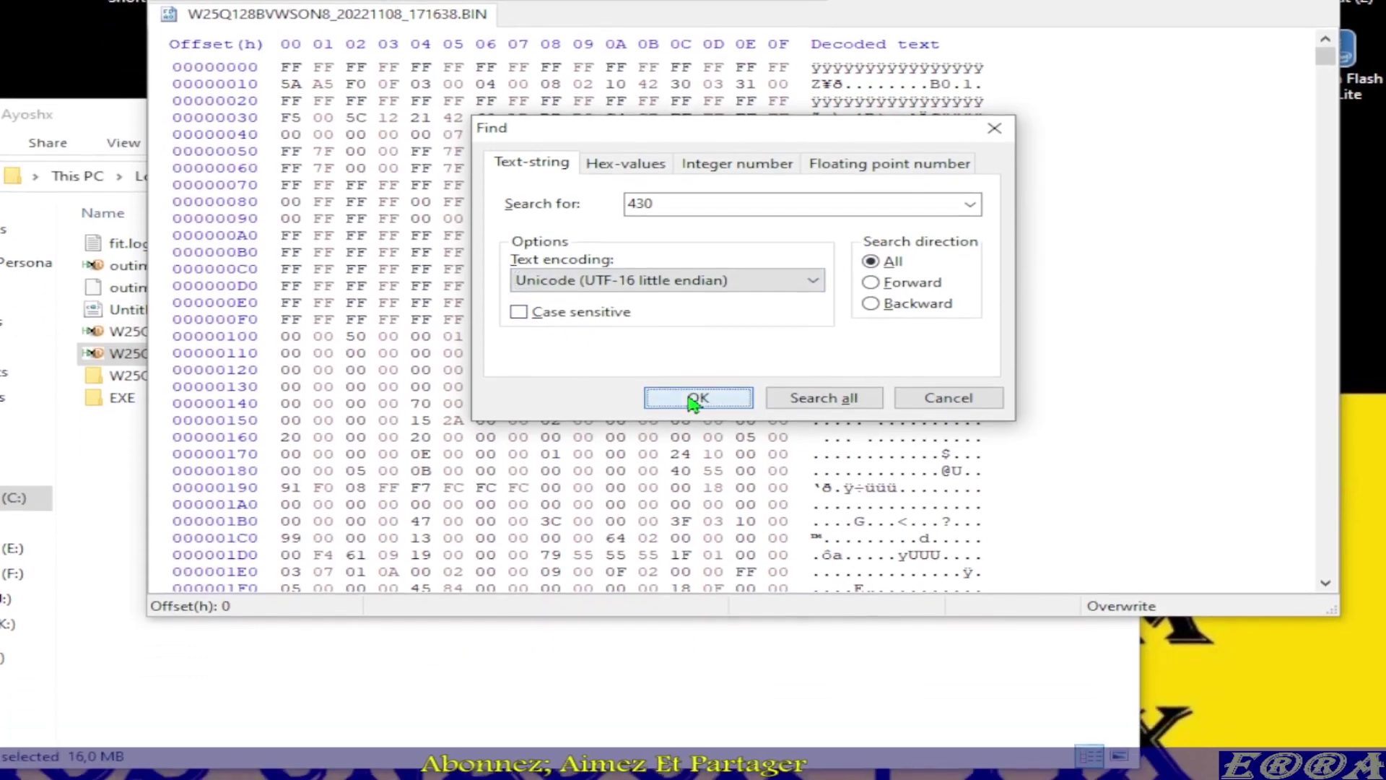
pyautogui.click(709, 466)
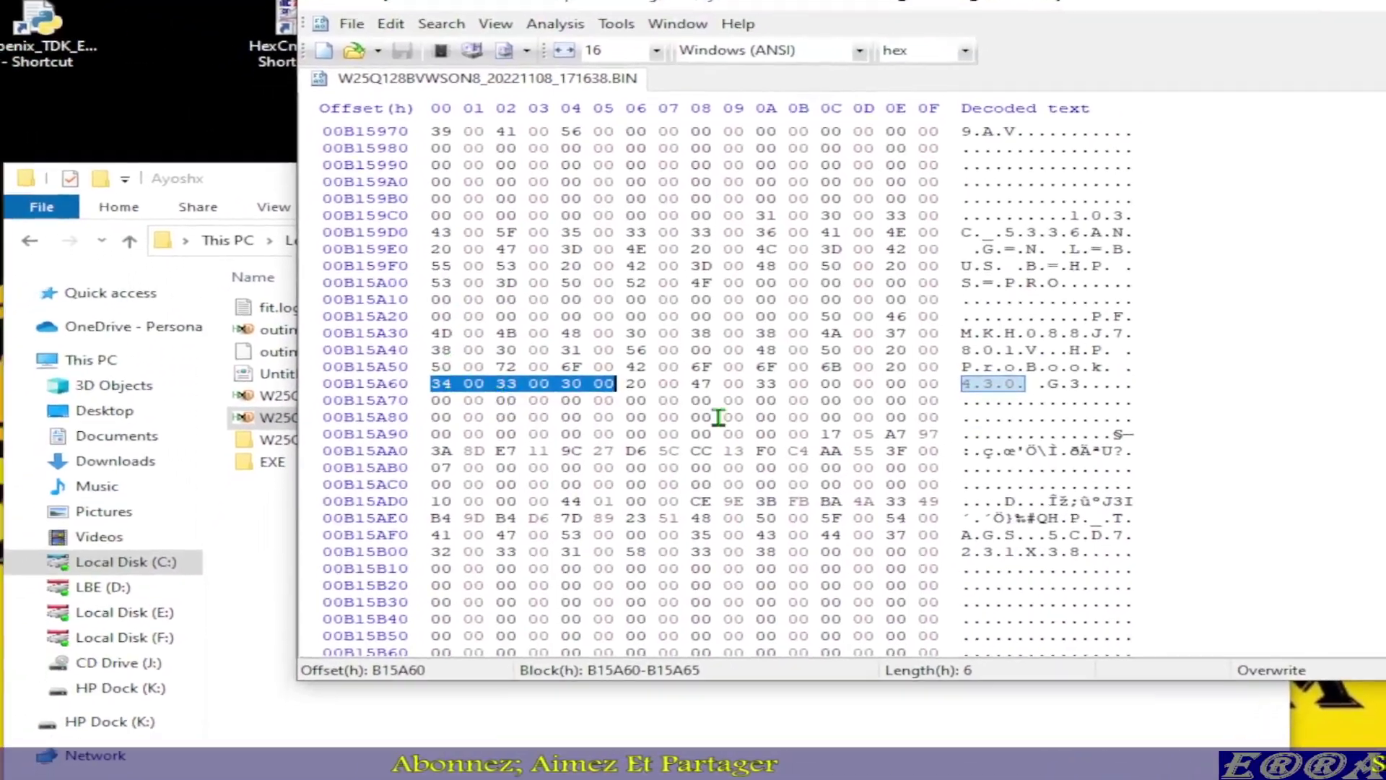
pyautogui.scroll(-4, 794, 383)
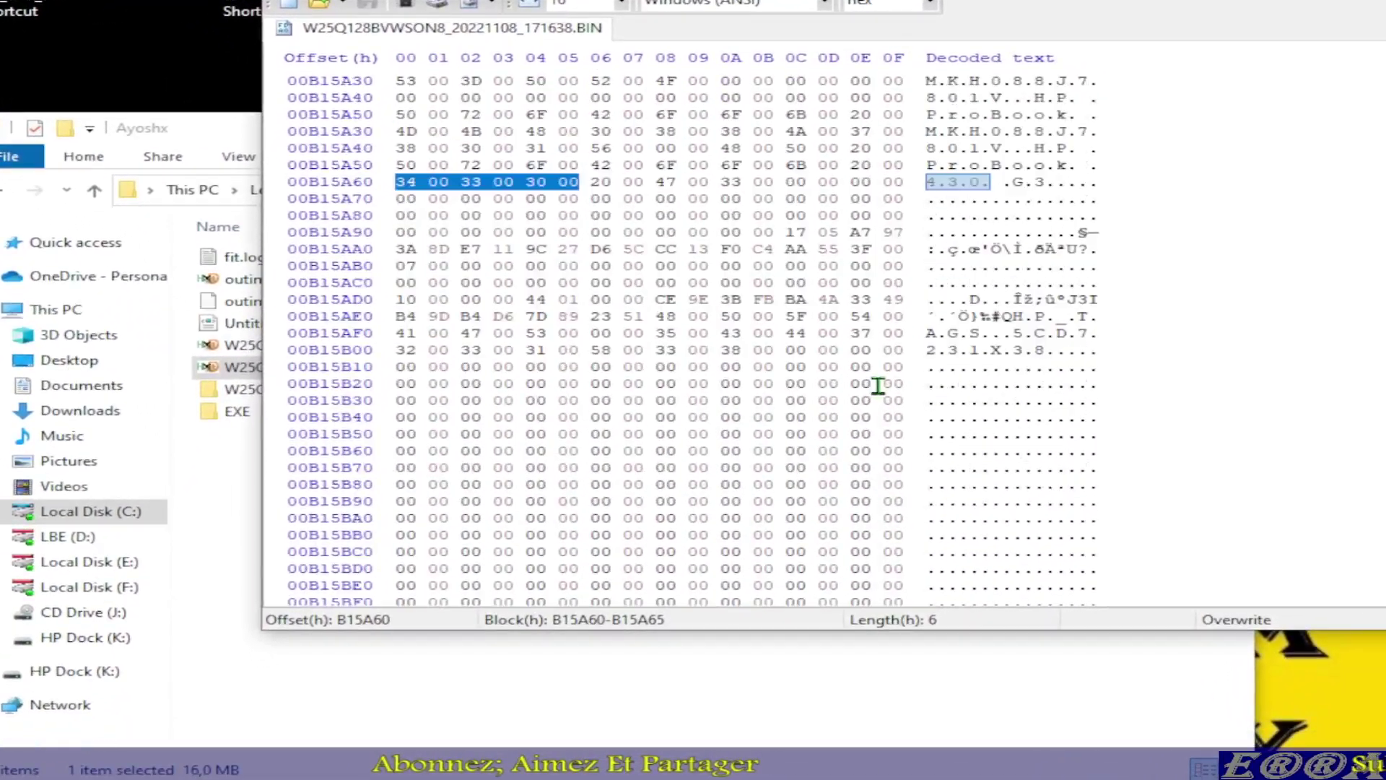
pyautogui.scroll(10, 802, 414)
pyautogui.scroll(-7, 877, 385)
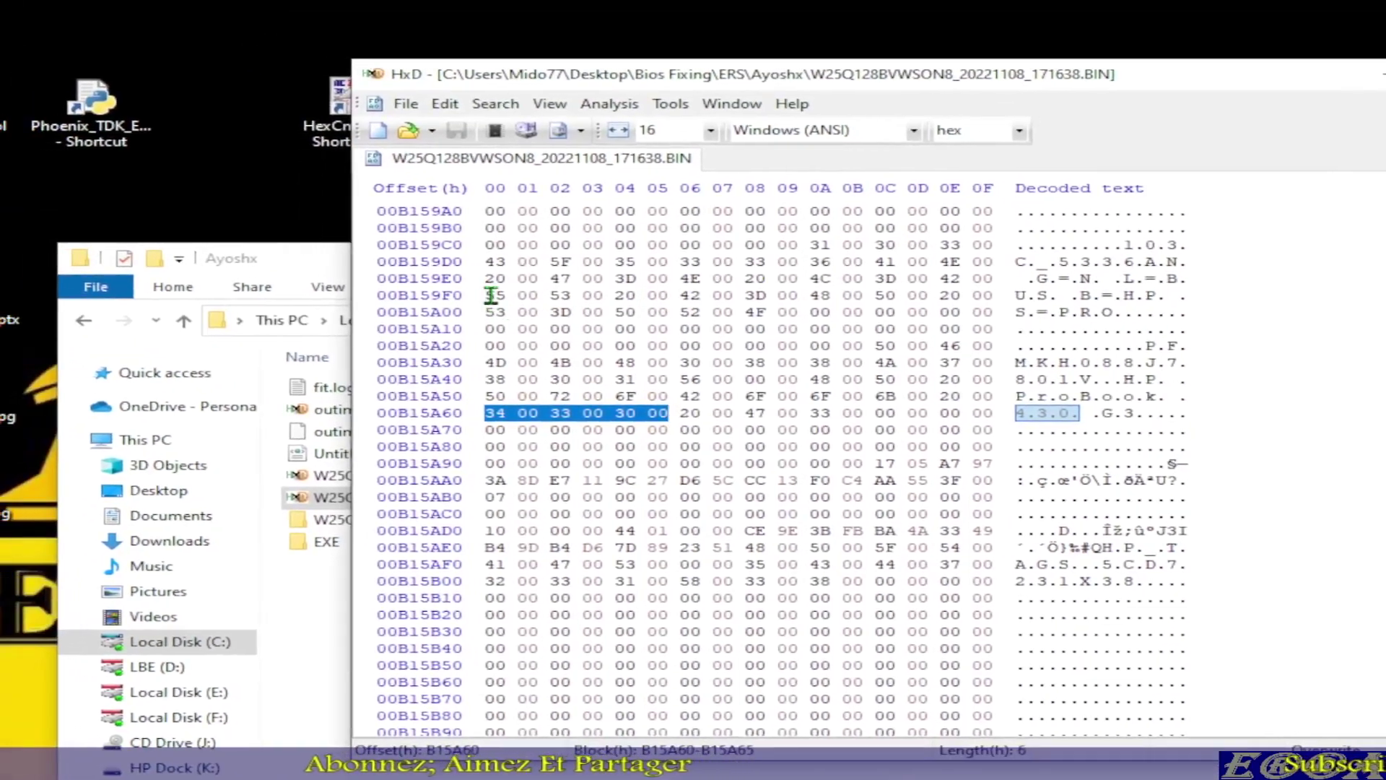
pyautogui.moveTo(407, 242); pyautogui.dragTo(650, 476)
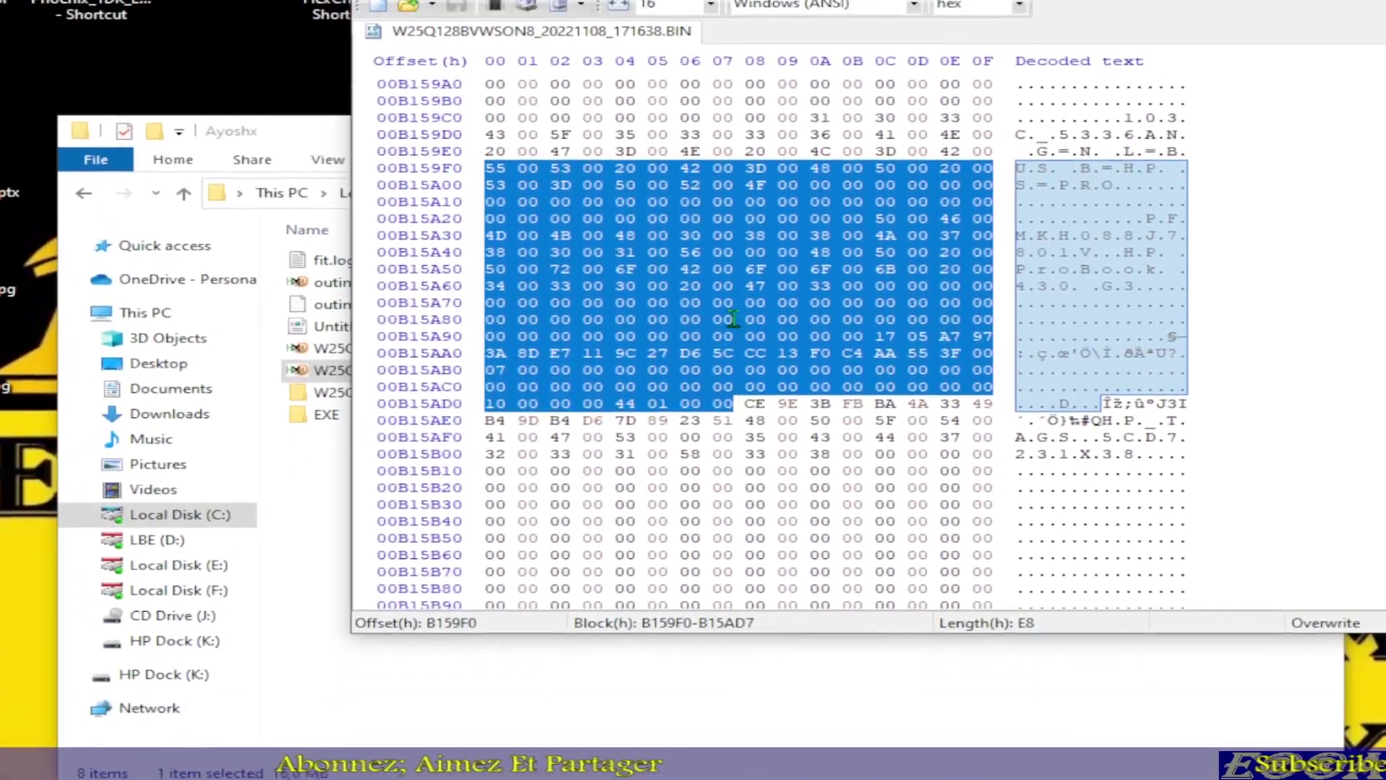
pyautogui.press('Up')
pyautogui.press('Up')
pyautogui.press('Up')
pyautogui.press('Up')
pyautogui.press('Up')
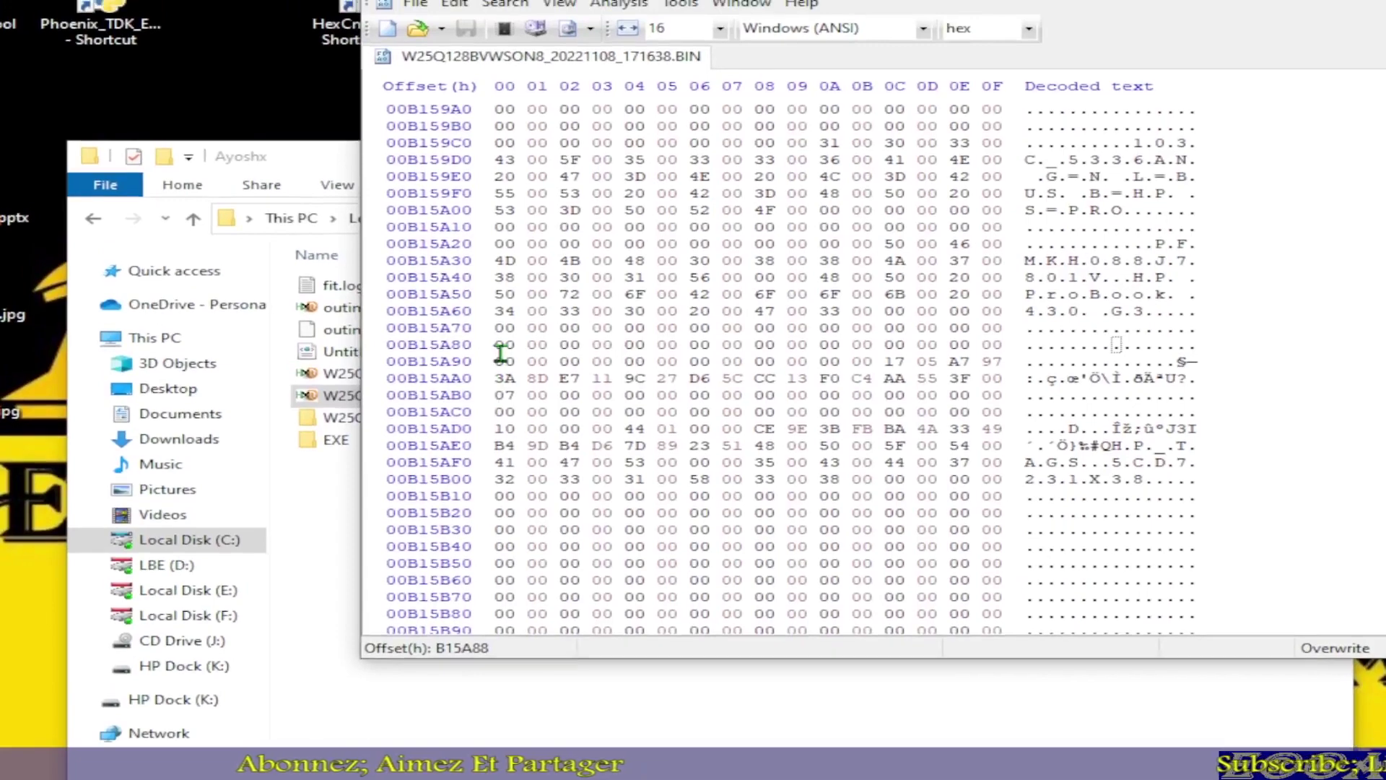
# - Copy the hex block B15A80-B15B1A just below the ProBook 430 G3 text, and close HxD
pyautogui.moveTo(504, 327); pyautogui.dragTo(830, 478)
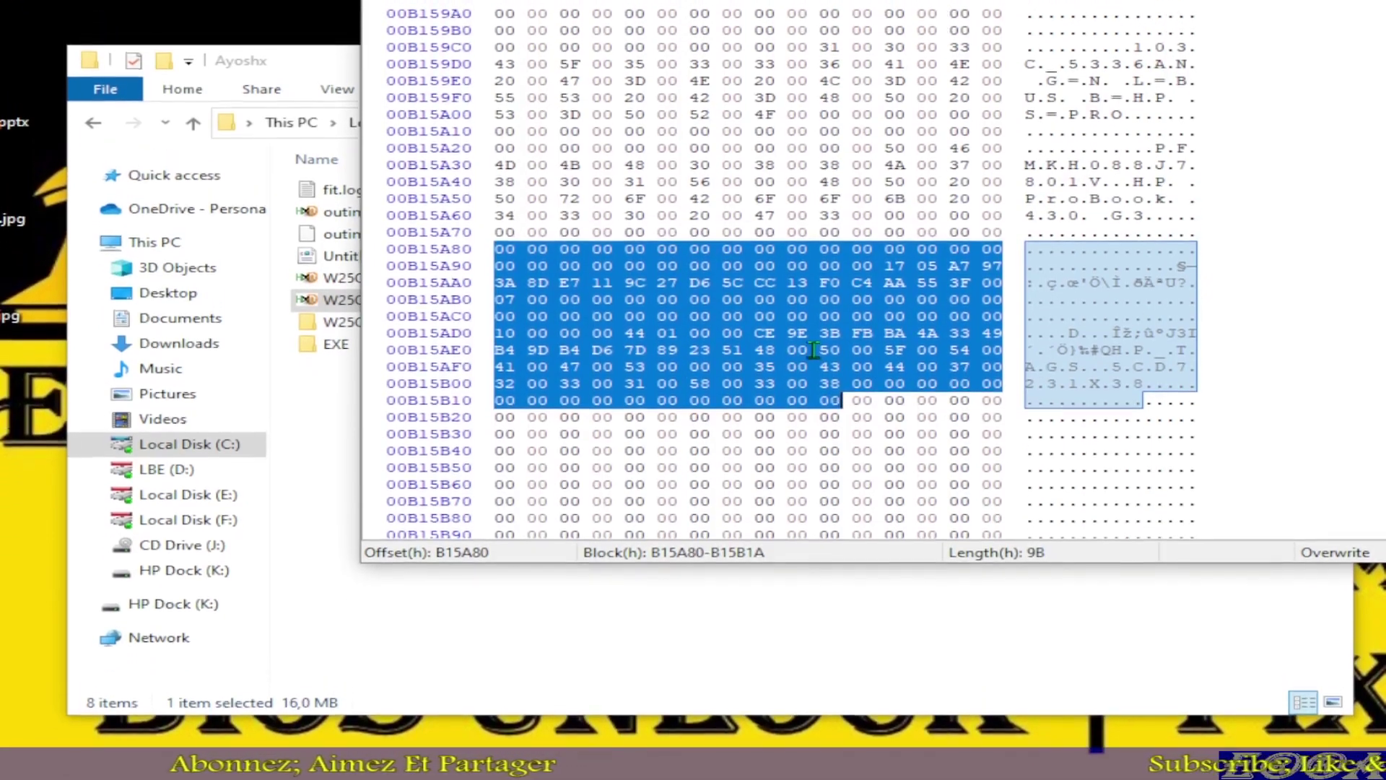
pyautogui.rightClick(834, 361)
pyautogui.click(890, 387)
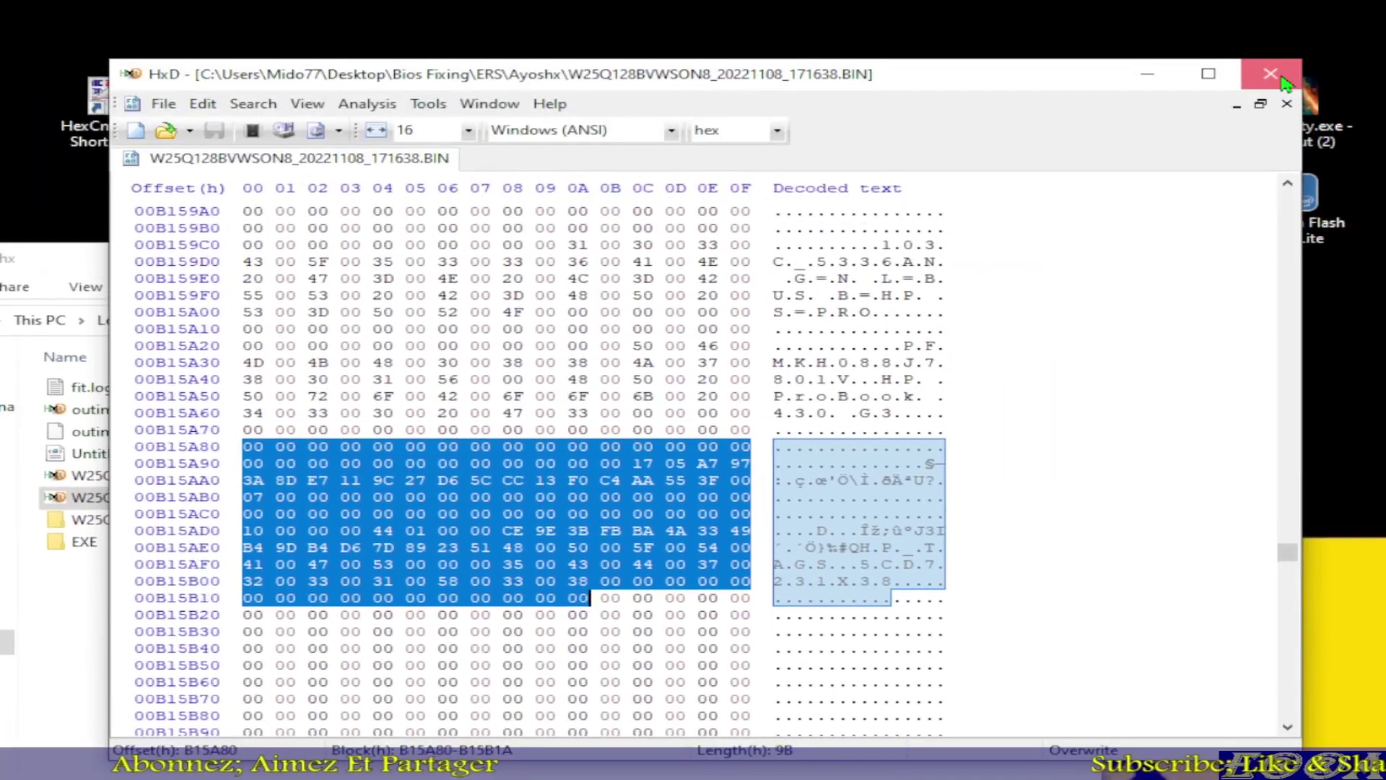
pyautogui.click(1284, 82)
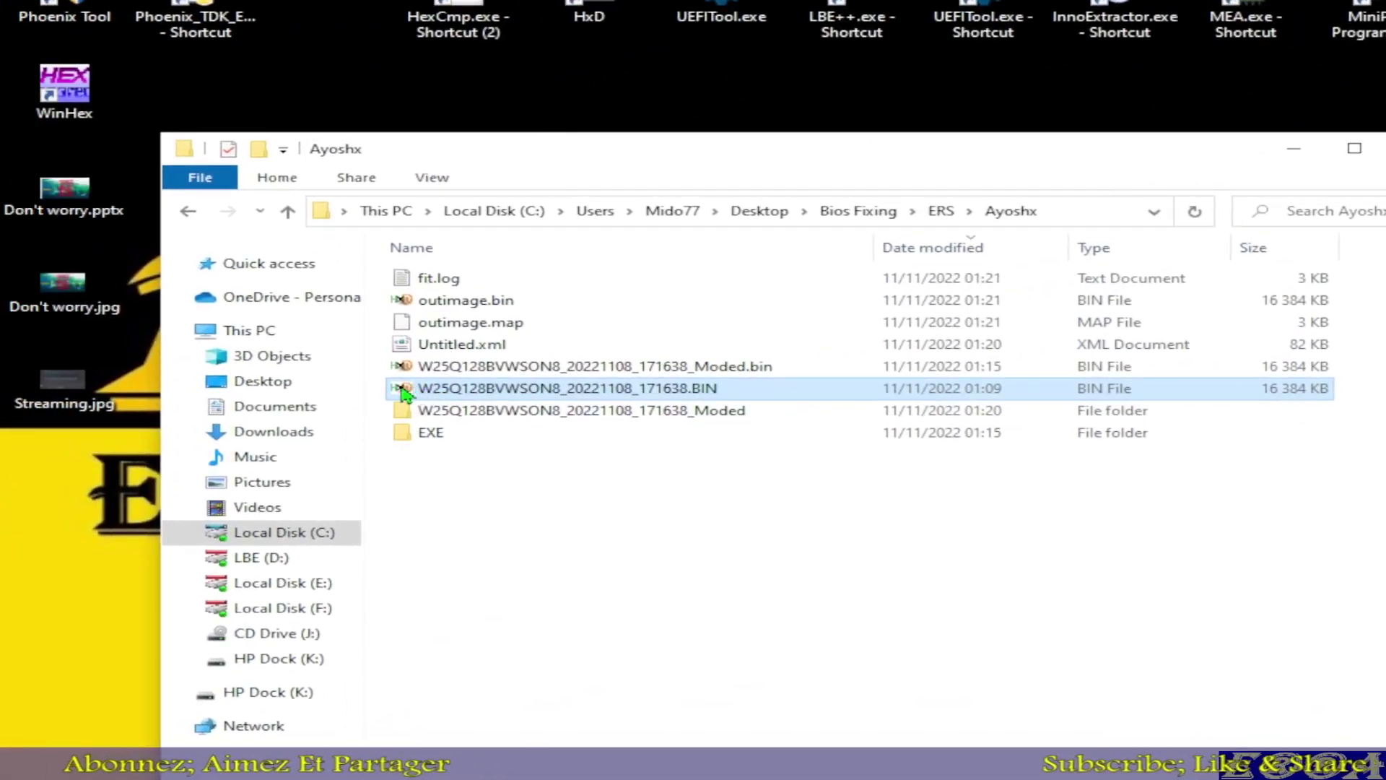
# - Open W25Q128BVWSON8_20221108_171638.BIN in UEFITool and clear its parsing messages, leaving the Intel image collapsed
pyautogui.moveTo(405, 393); pyautogui.dragTo(725, 2)
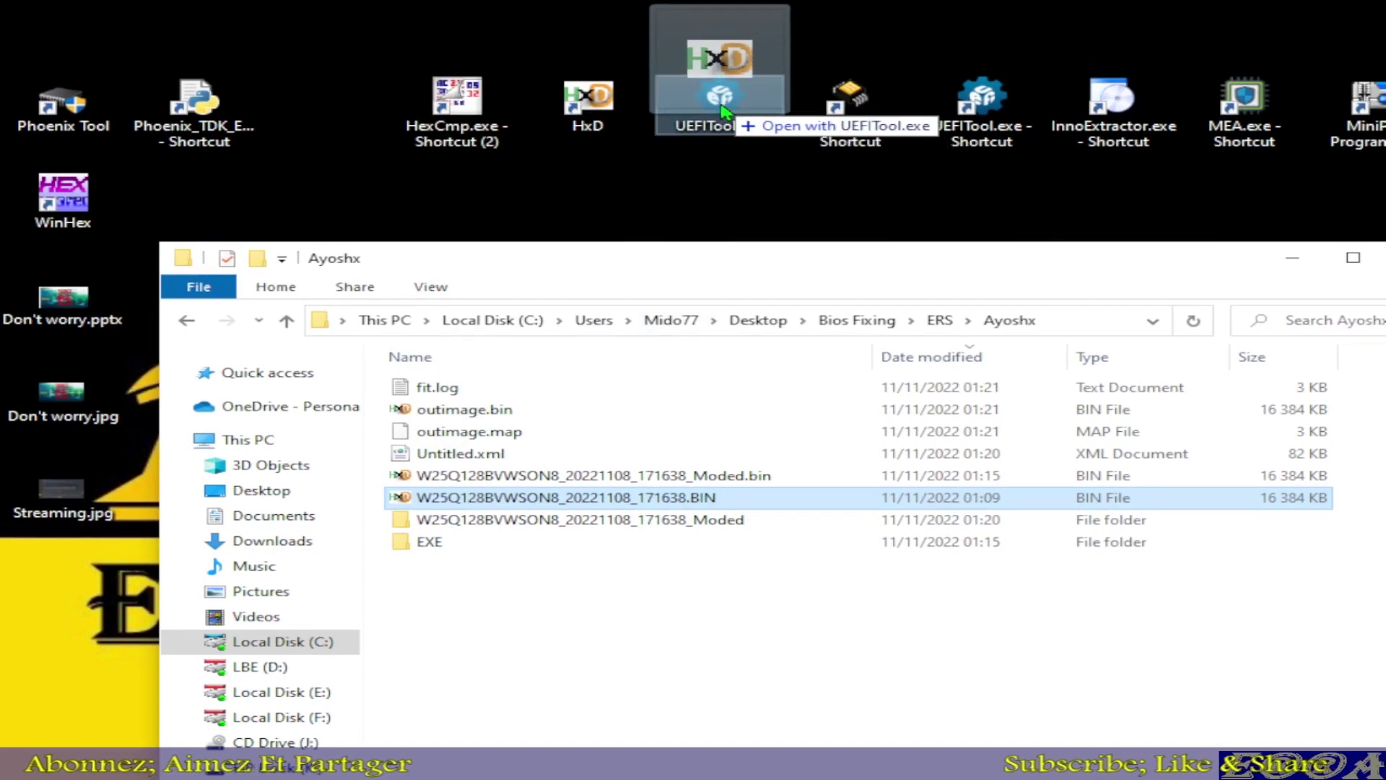
pyautogui.moveTo(722, 106); pyautogui.dragTo(721, 107)
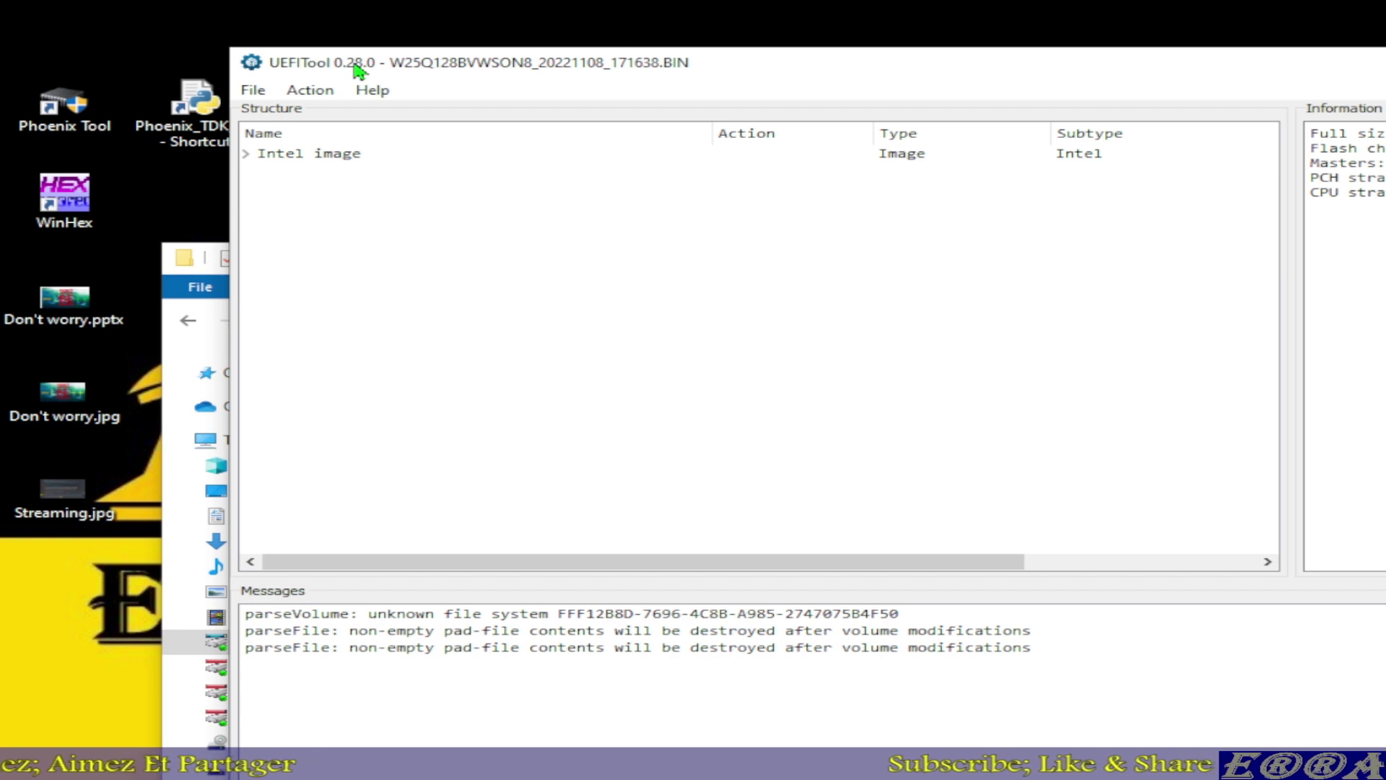
pyautogui.click(246, 155)
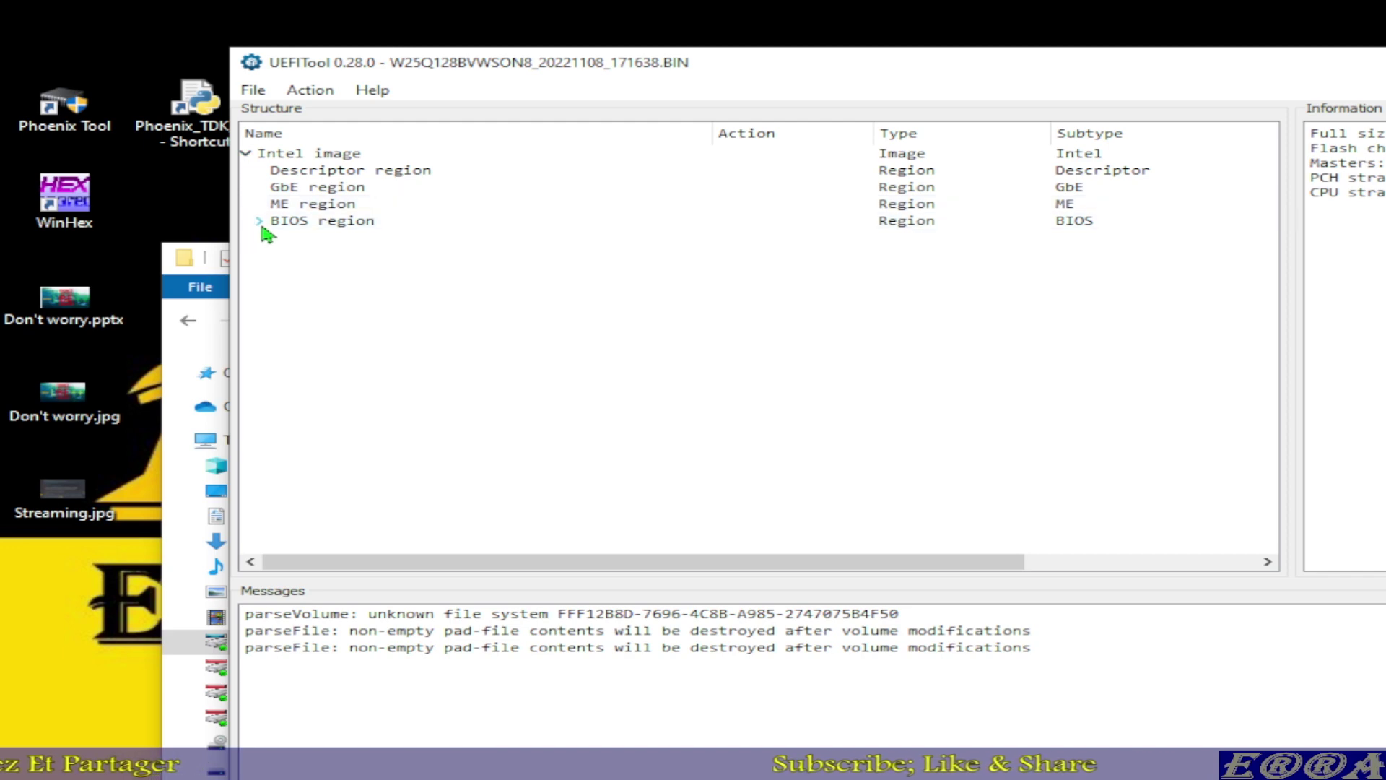
pyautogui.click(246, 153)
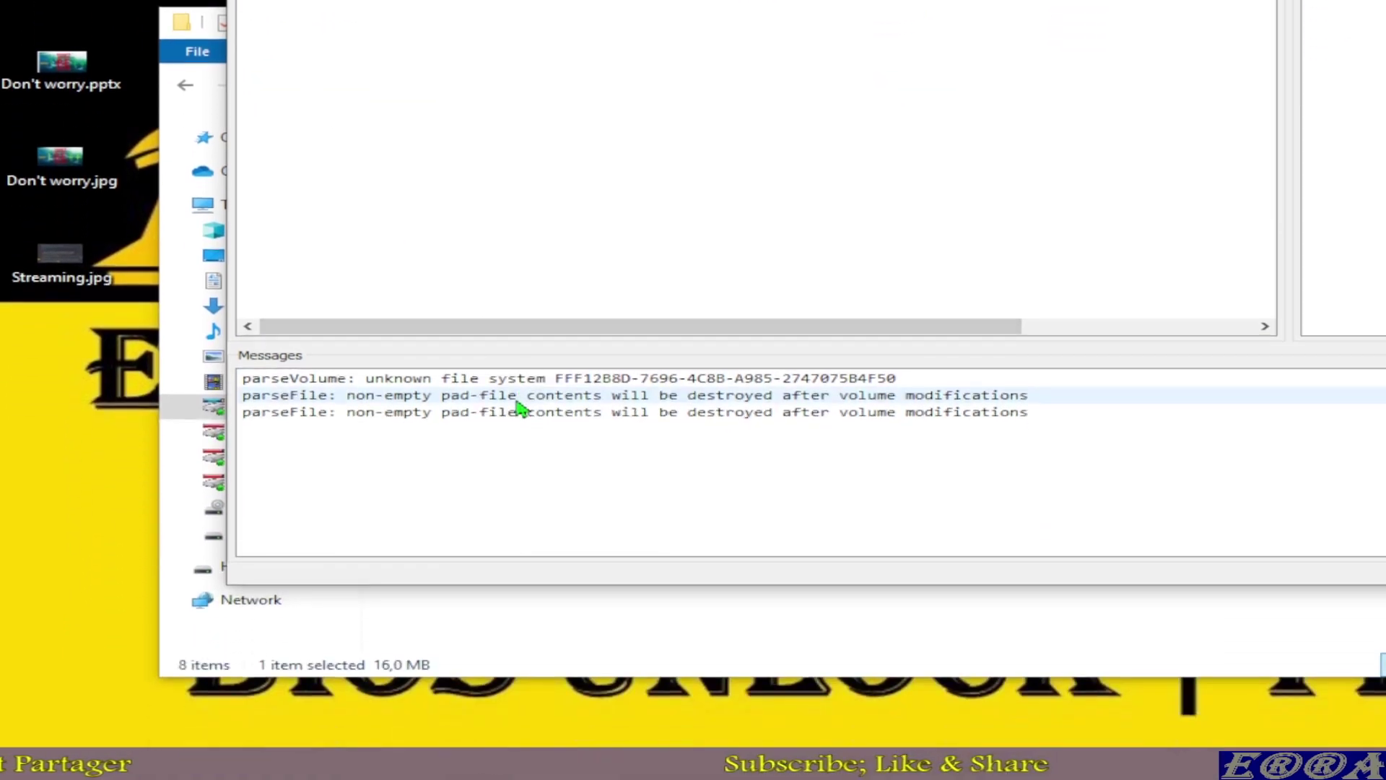
pyautogui.rightClick(518, 408)
pyautogui.click(598, 473)
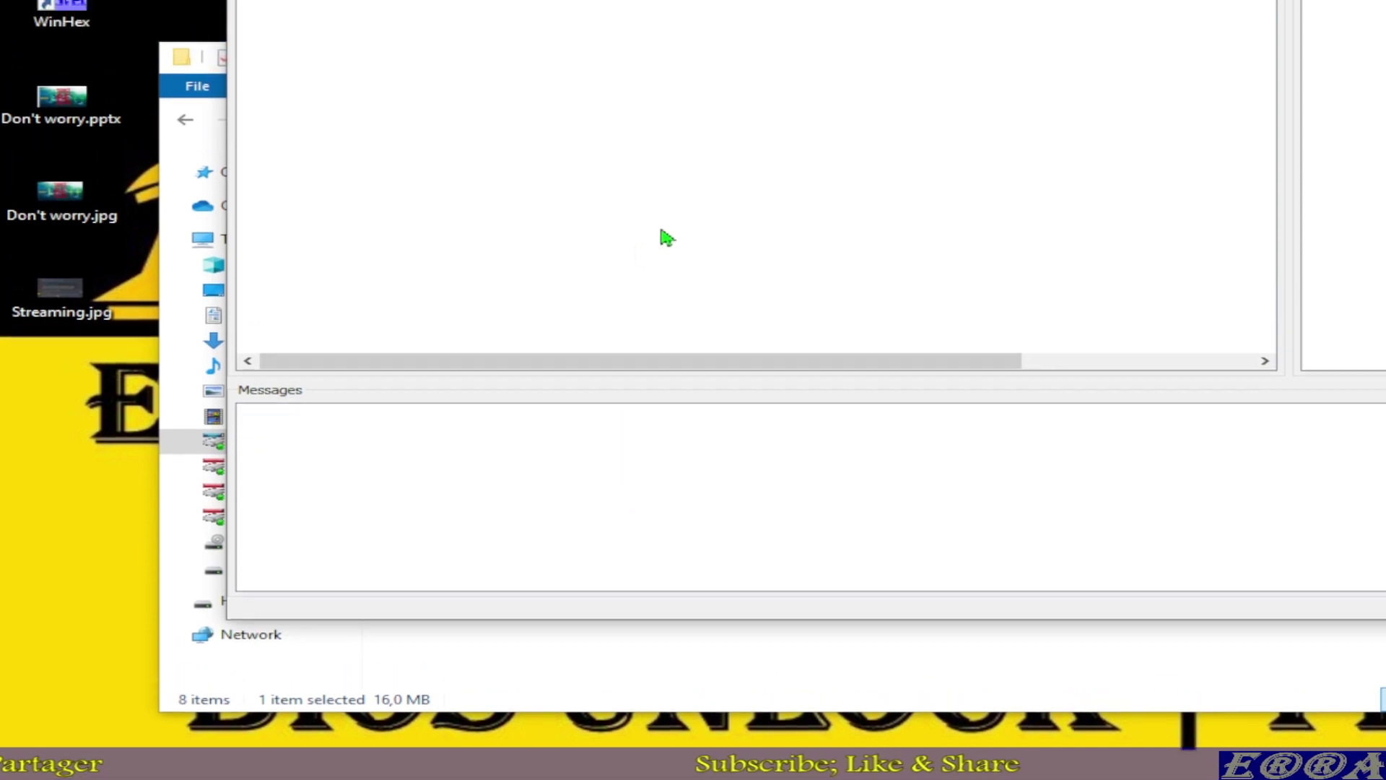
pyautogui.hotkey('ctrl', 'f')
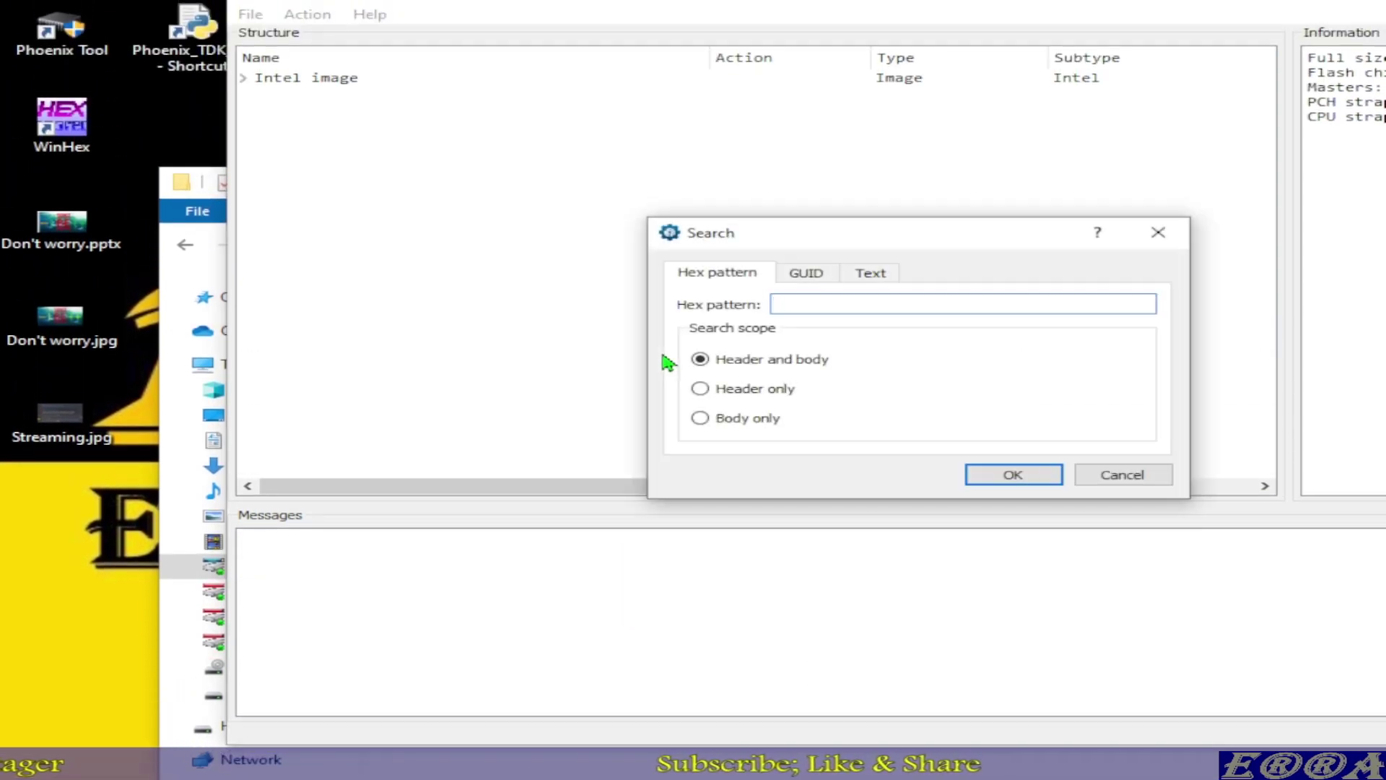
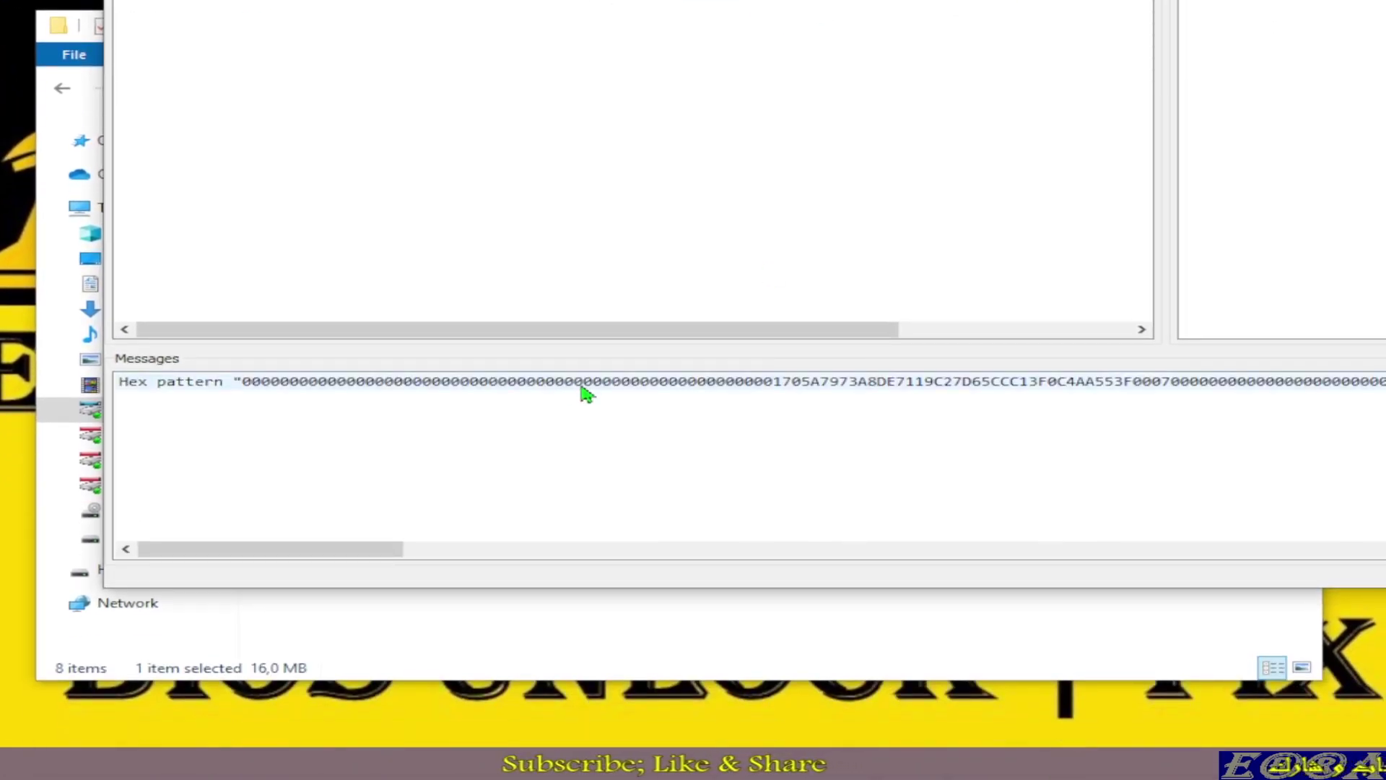
pyautogui.doubleClick(488, 392)
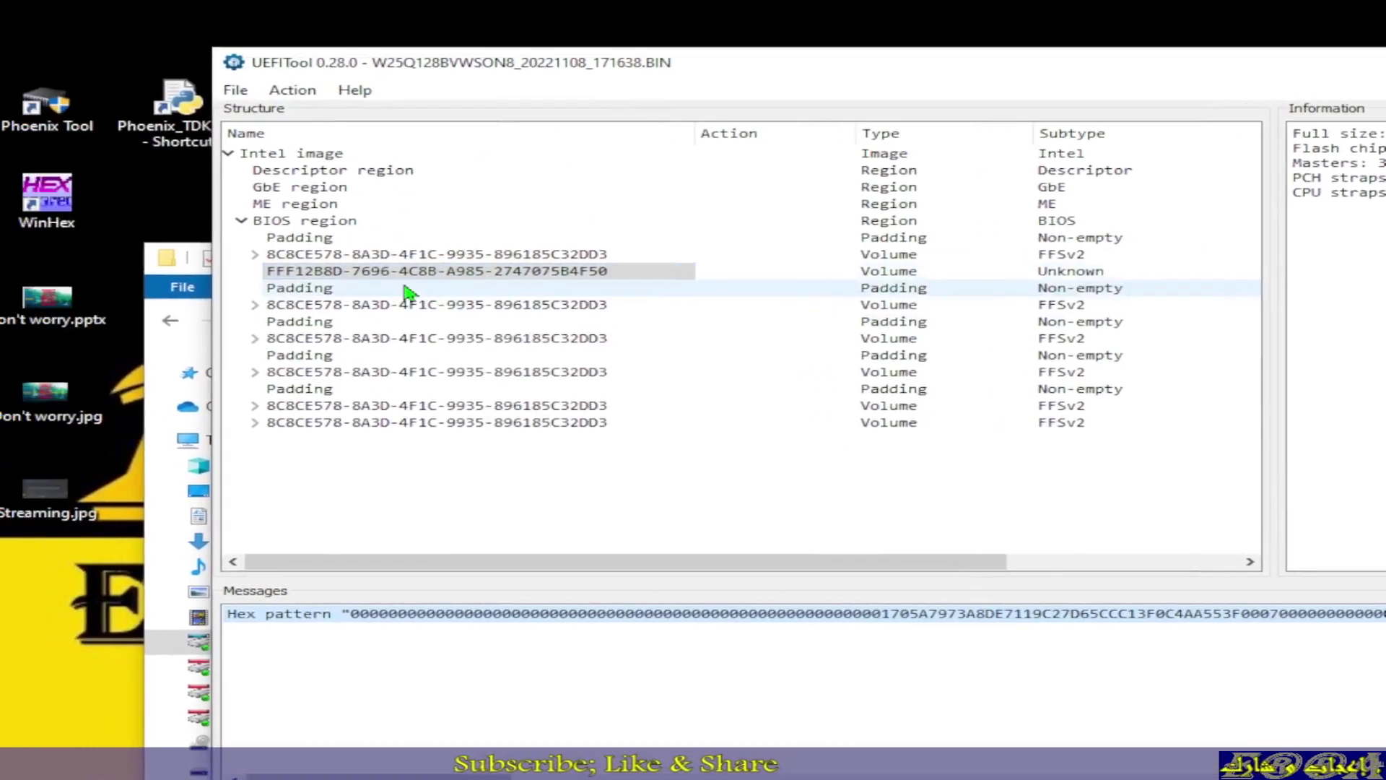
pyautogui.click(416, 280)
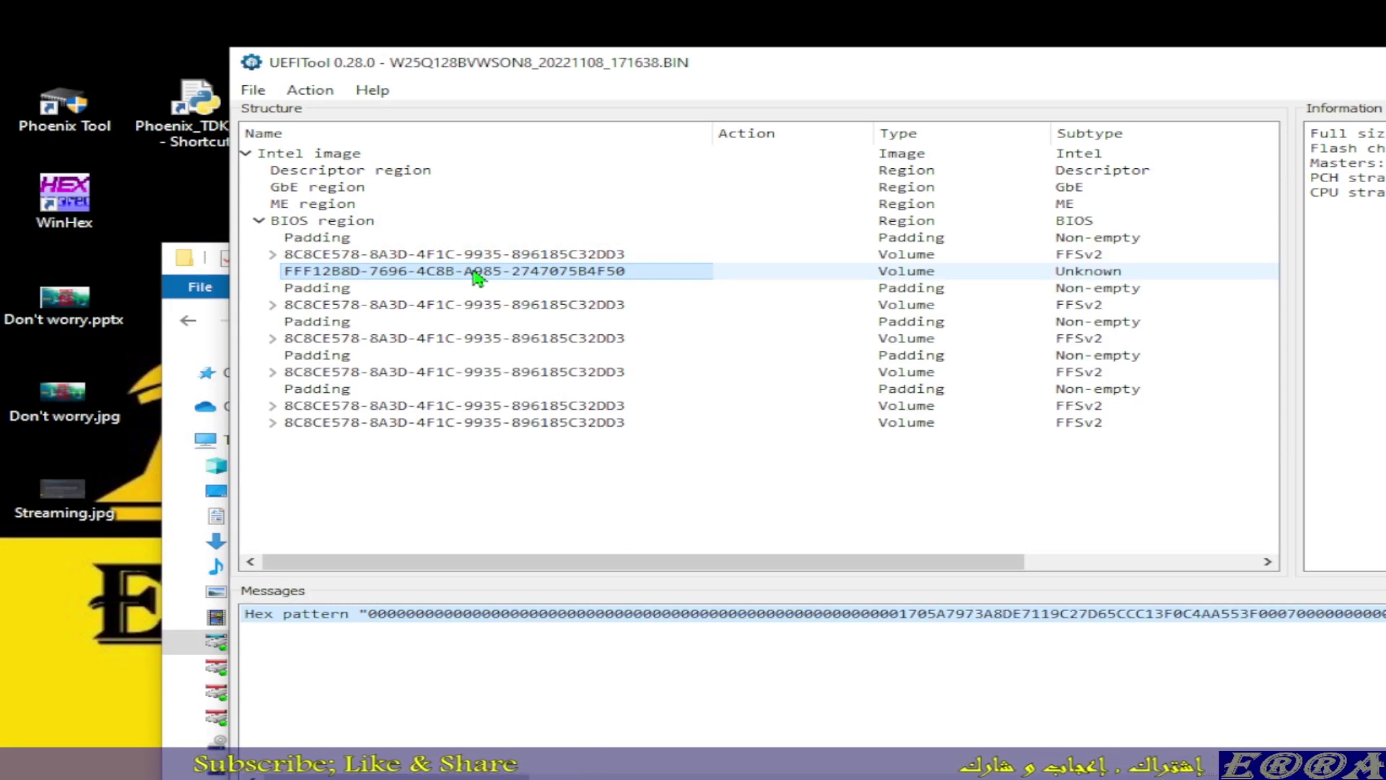
pyautogui.rightClick(476, 277)
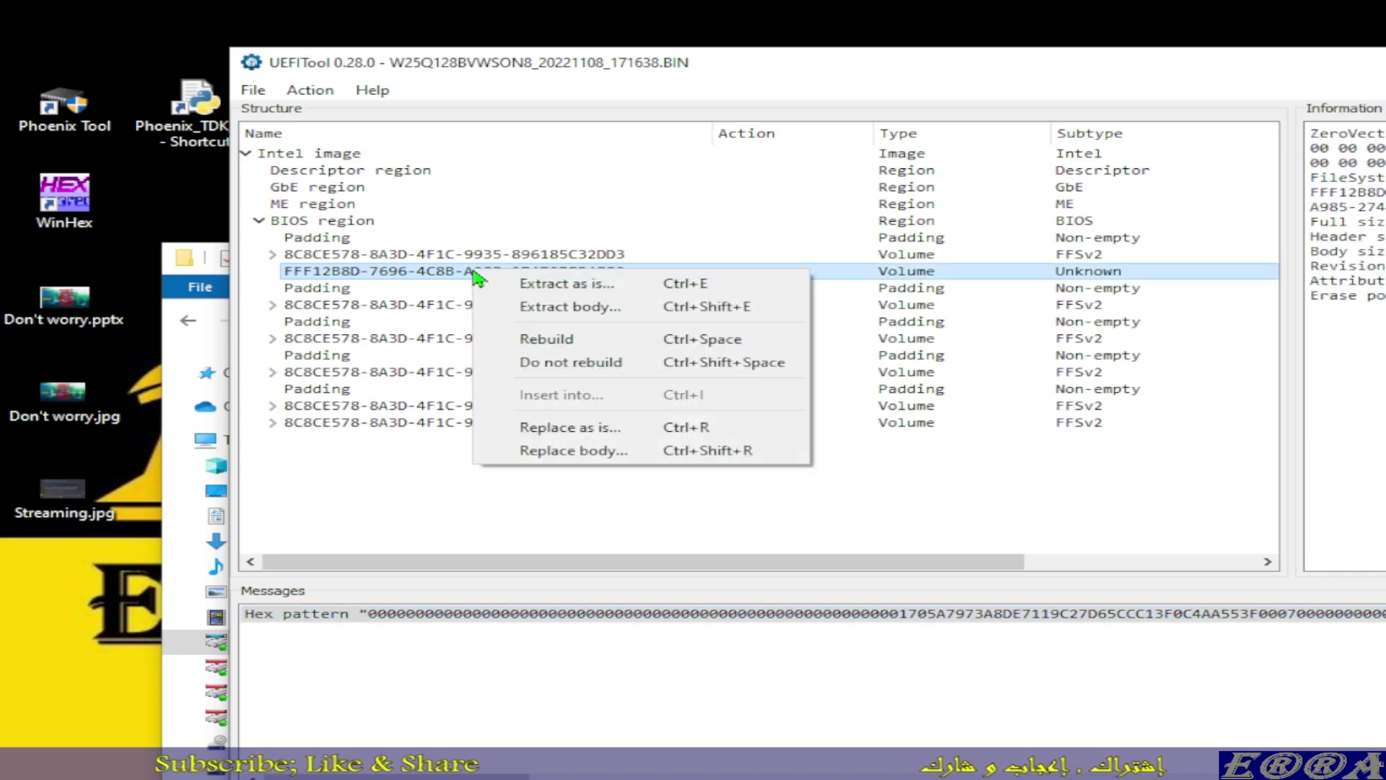
pyautogui.click(570, 284)
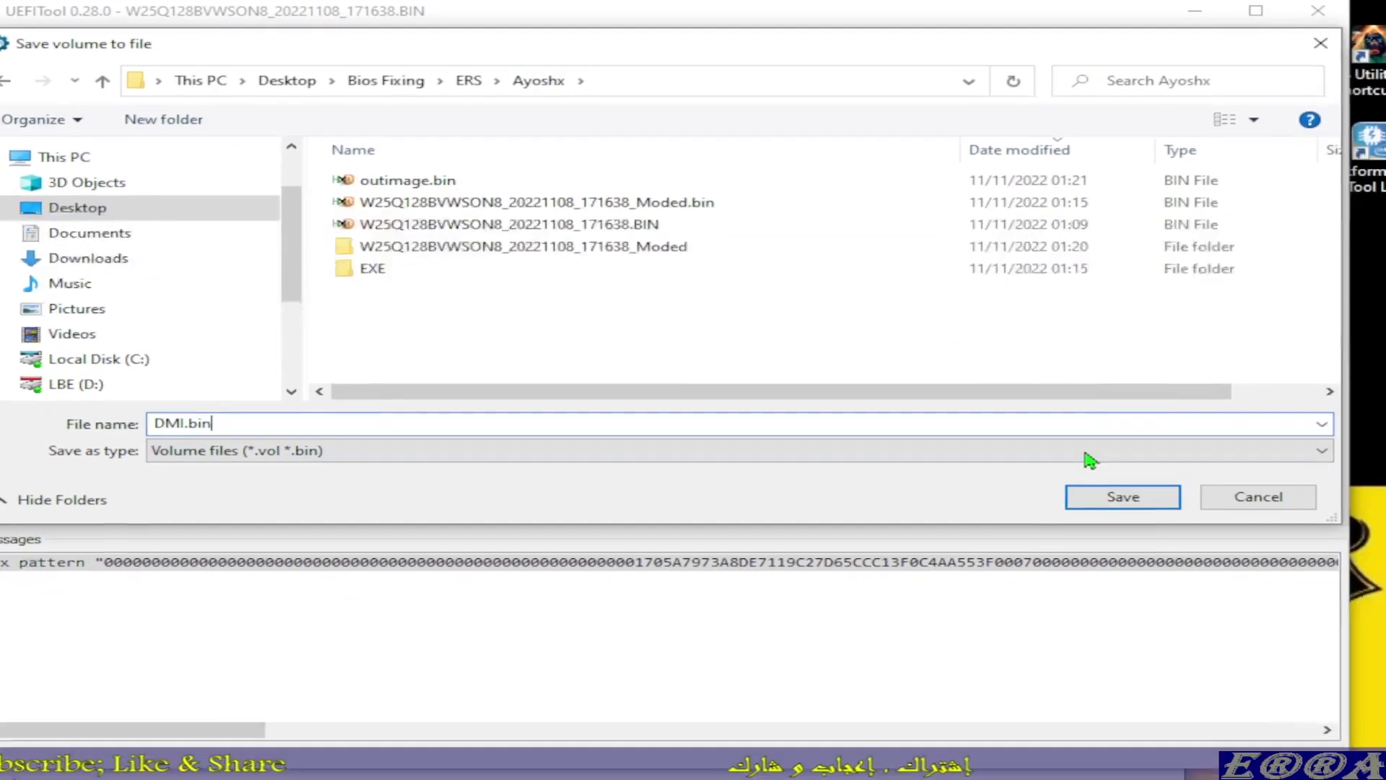
pyautogui.click(1101, 497)
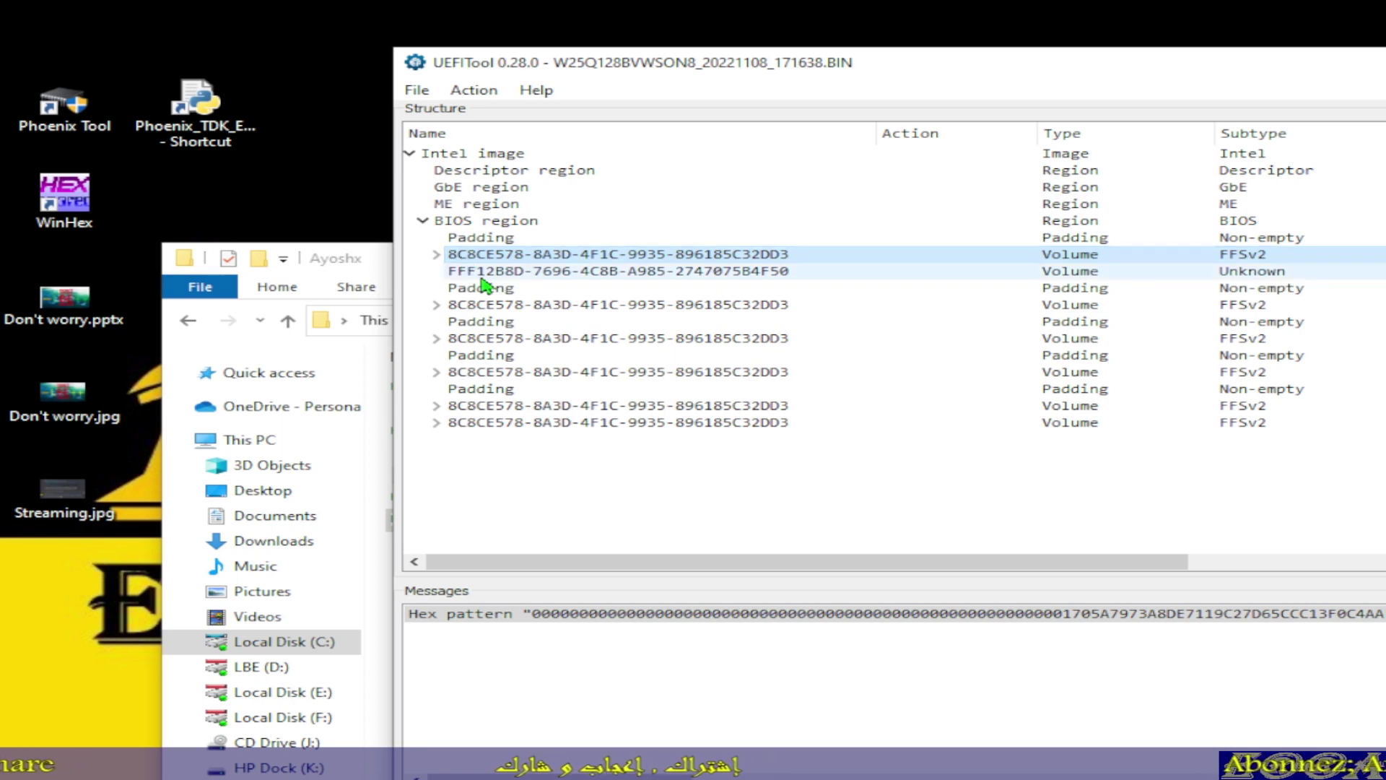
# - Jump from the hex pattern search result back to its volume to recheck where the match lies in the BIOS region
pyautogui.click(466, 272)
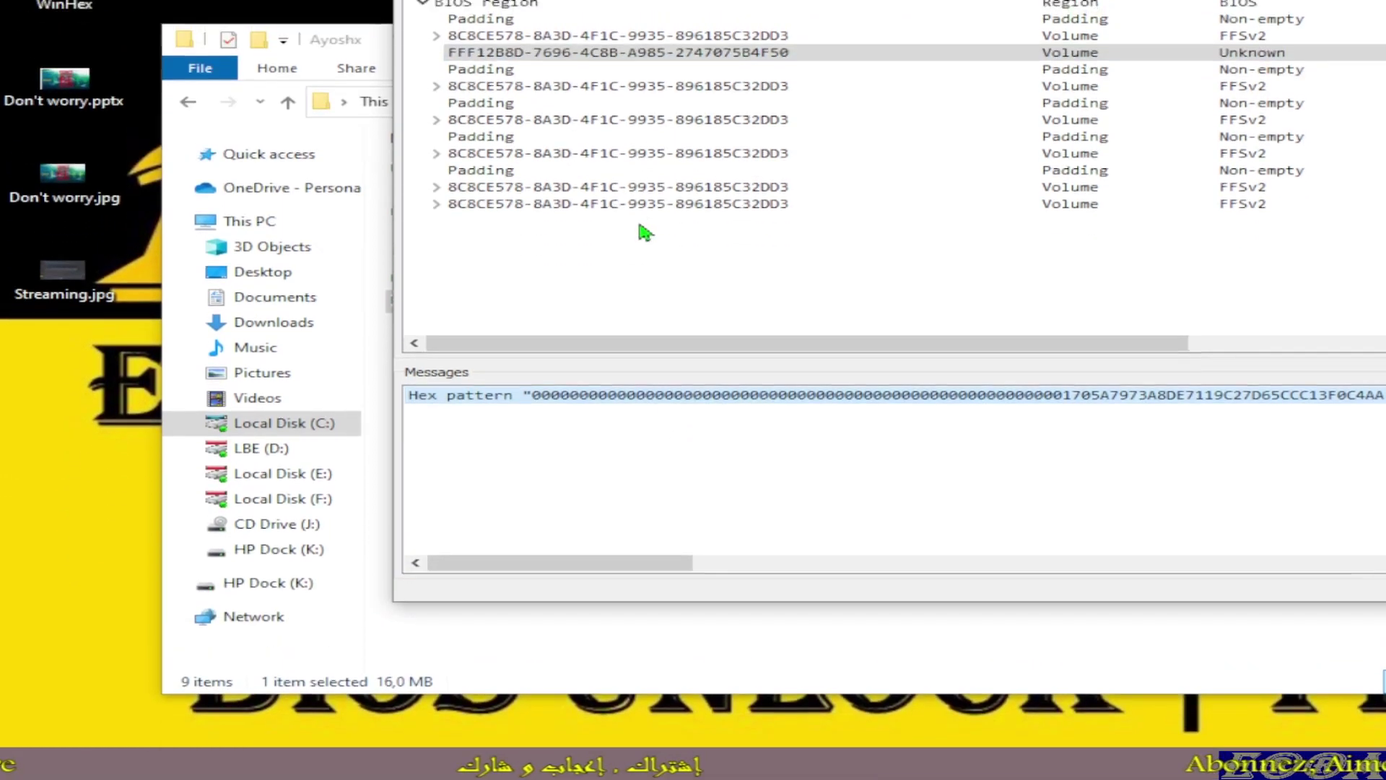
pyautogui.click(686, 208)
pyautogui.click(697, 399)
pyautogui.doubleClick(698, 392)
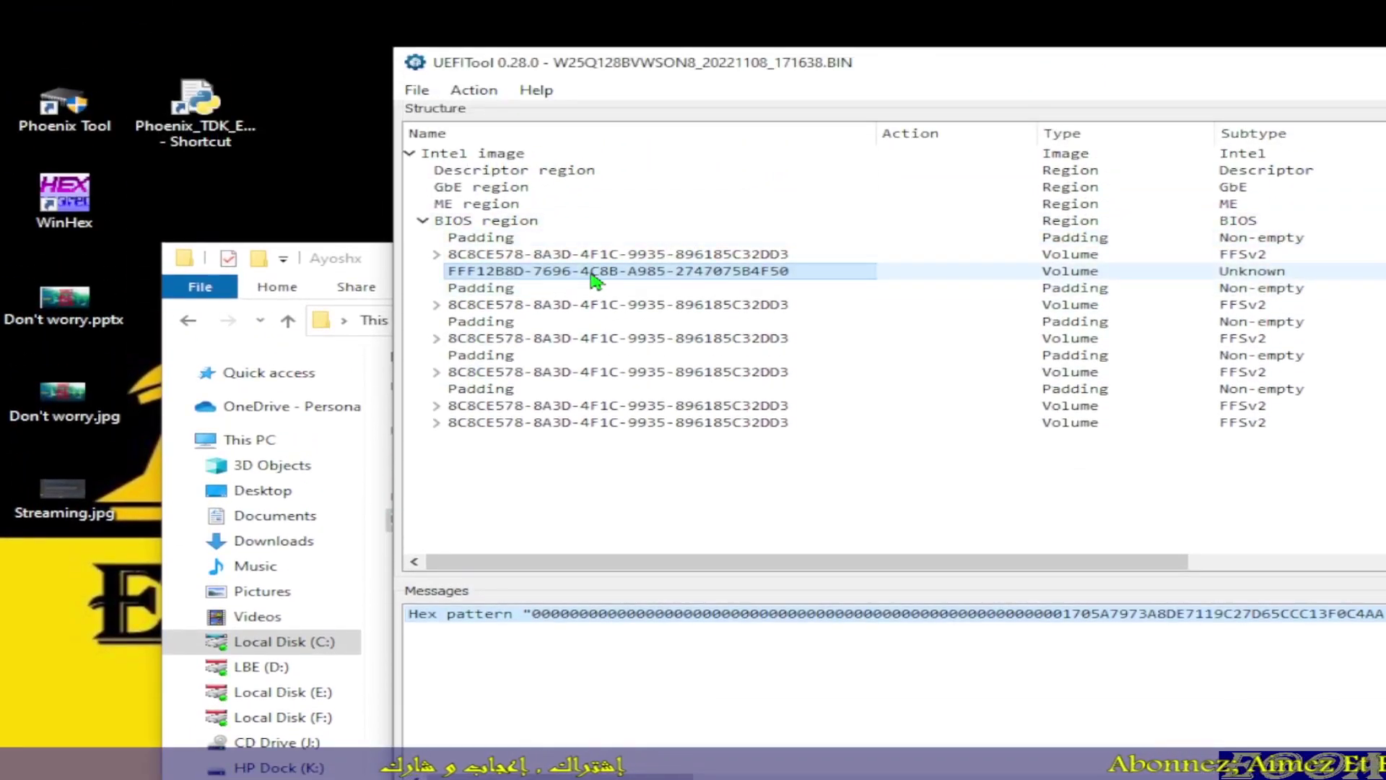
# - Move the original dump's window aside, open outimage.bin in a second UEFITool window, clear its messages and expand its BIOS region
pyautogui.moveTo(895, 75); pyautogui.dragTo(755, 98)
pyautogui.click(505, 340)
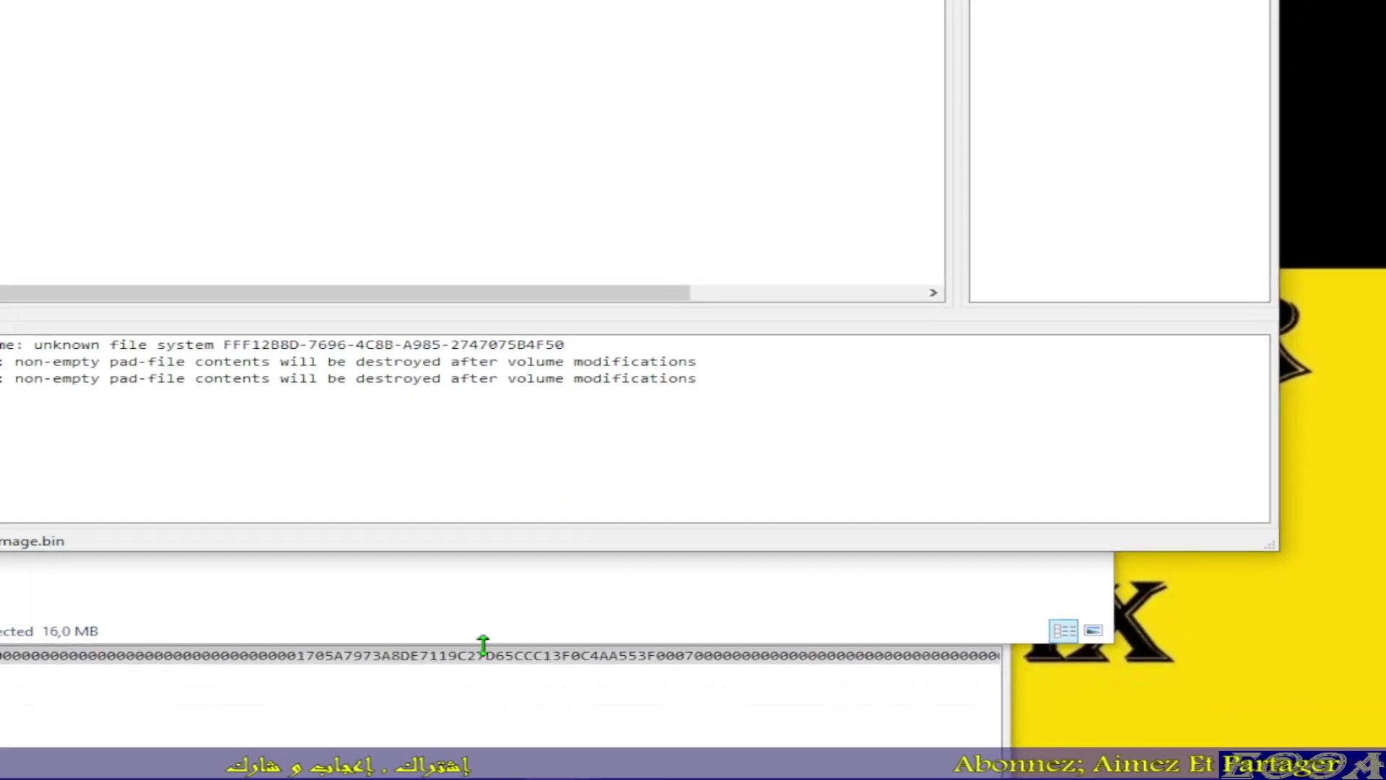
pyautogui.rightClick(345, 609)
pyautogui.click(559, 441)
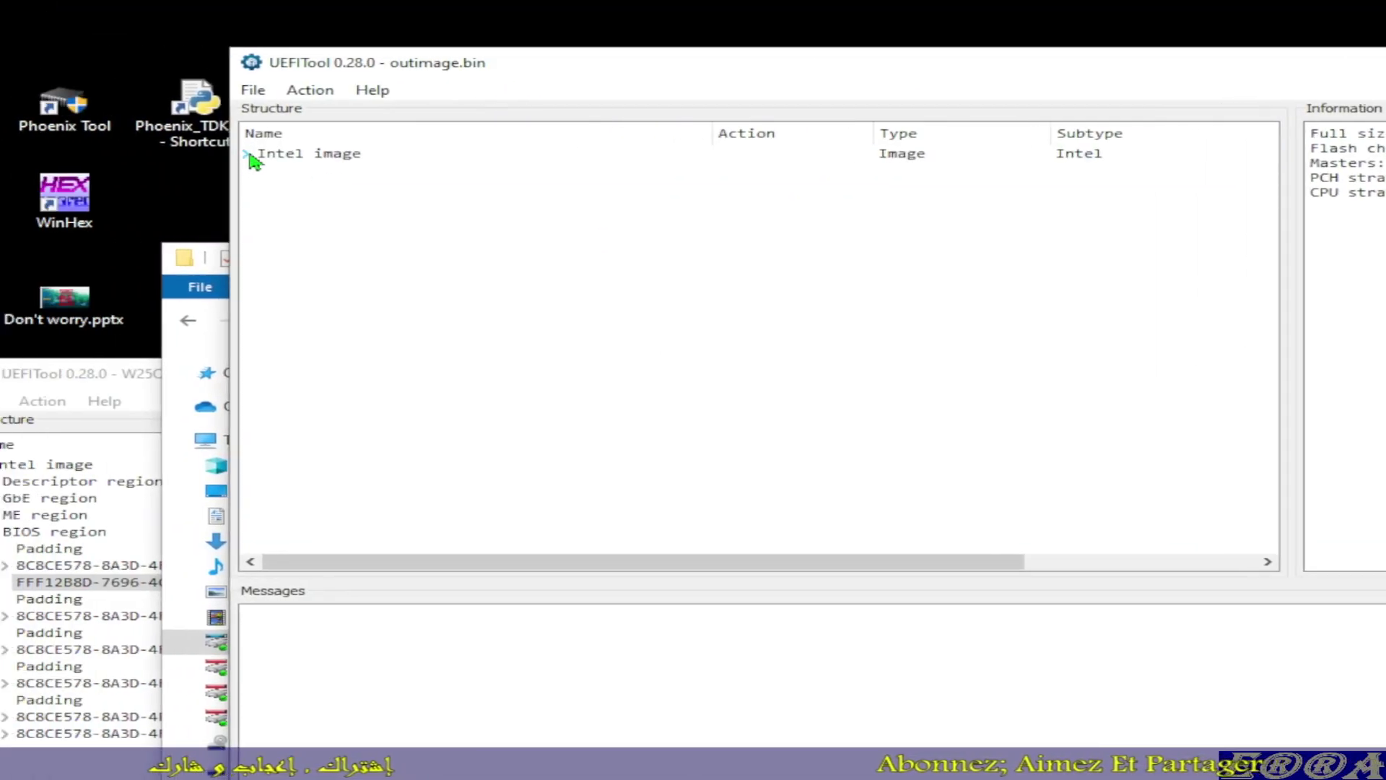
pyautogui.click(259, 224)
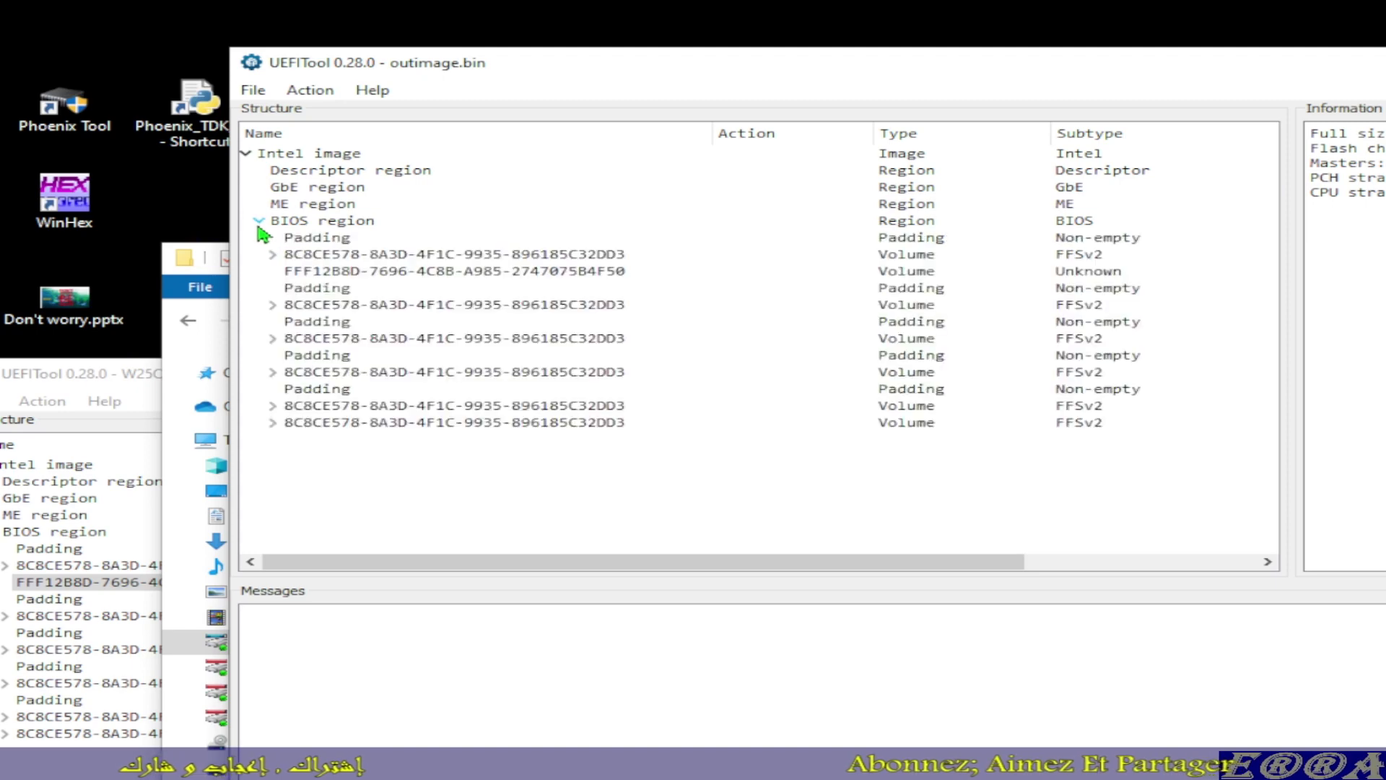
pyautogui.click(123, 365)
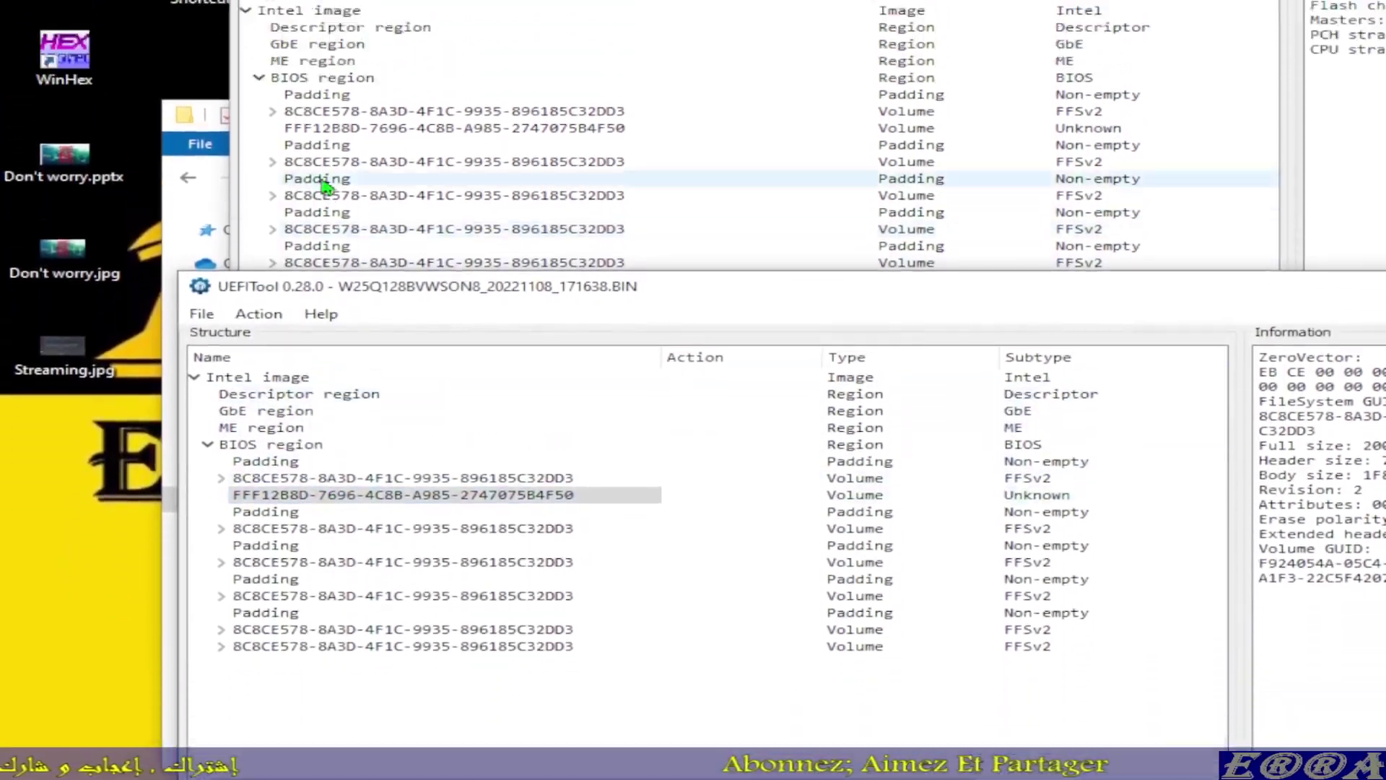
pyautogui.click(321, 129)
pyautogui.rightClick(319, 130)
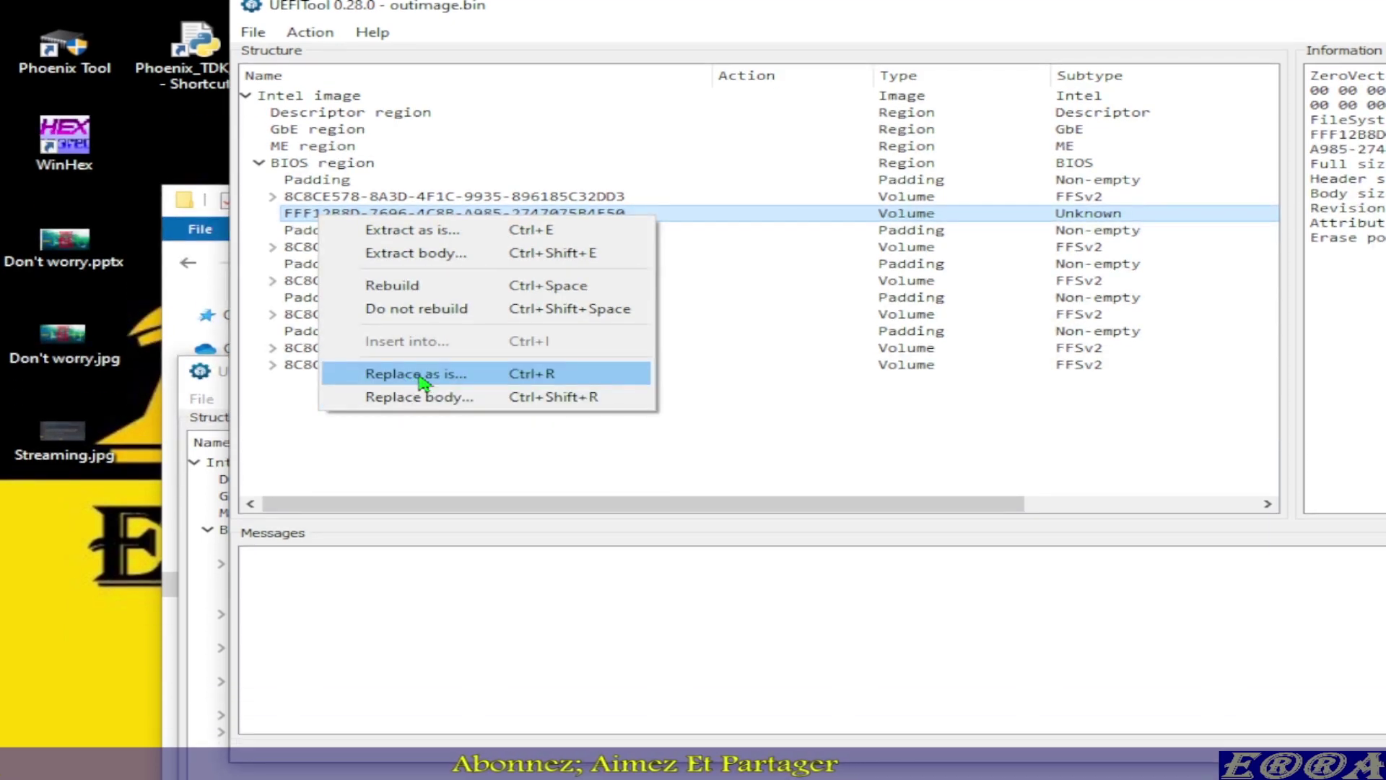
pyautogui.click(422, 376)
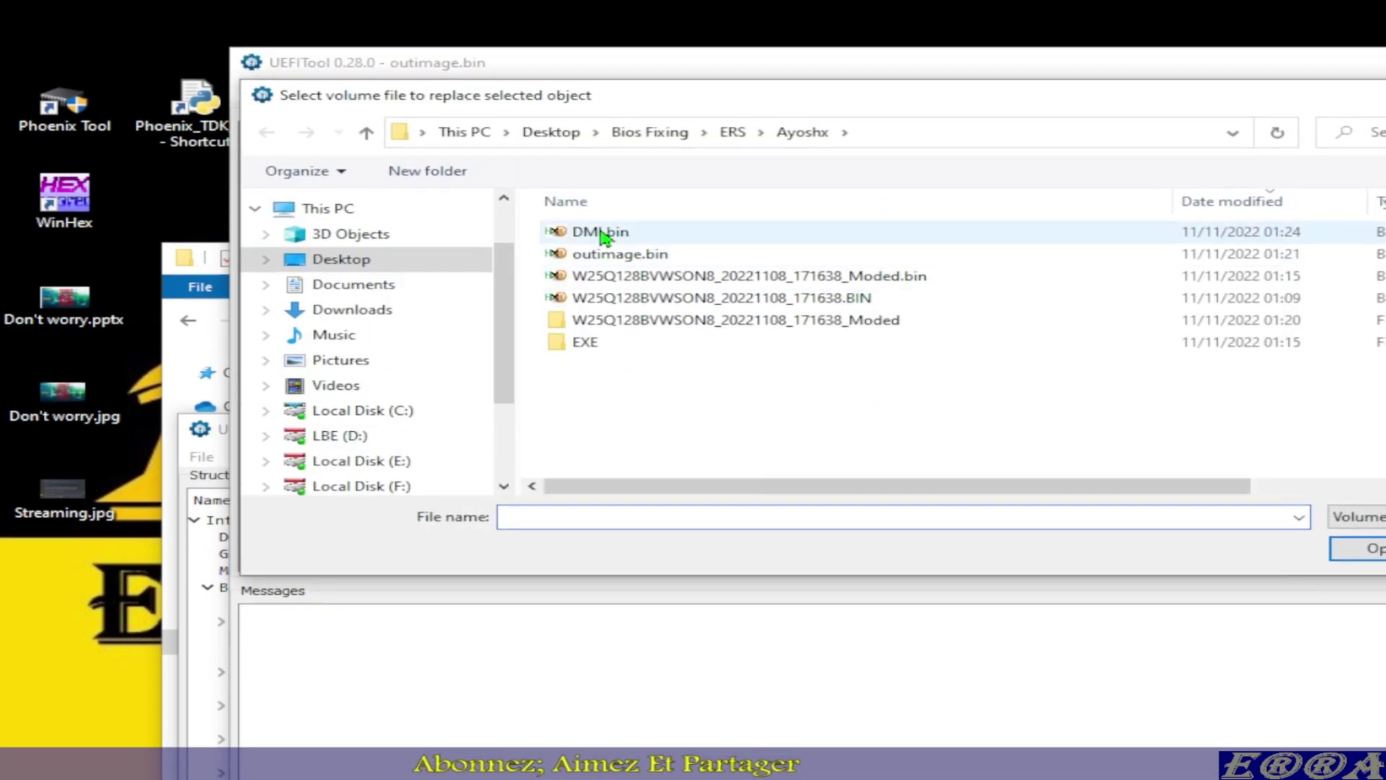
pyautogui.doubleClick(602, 231)
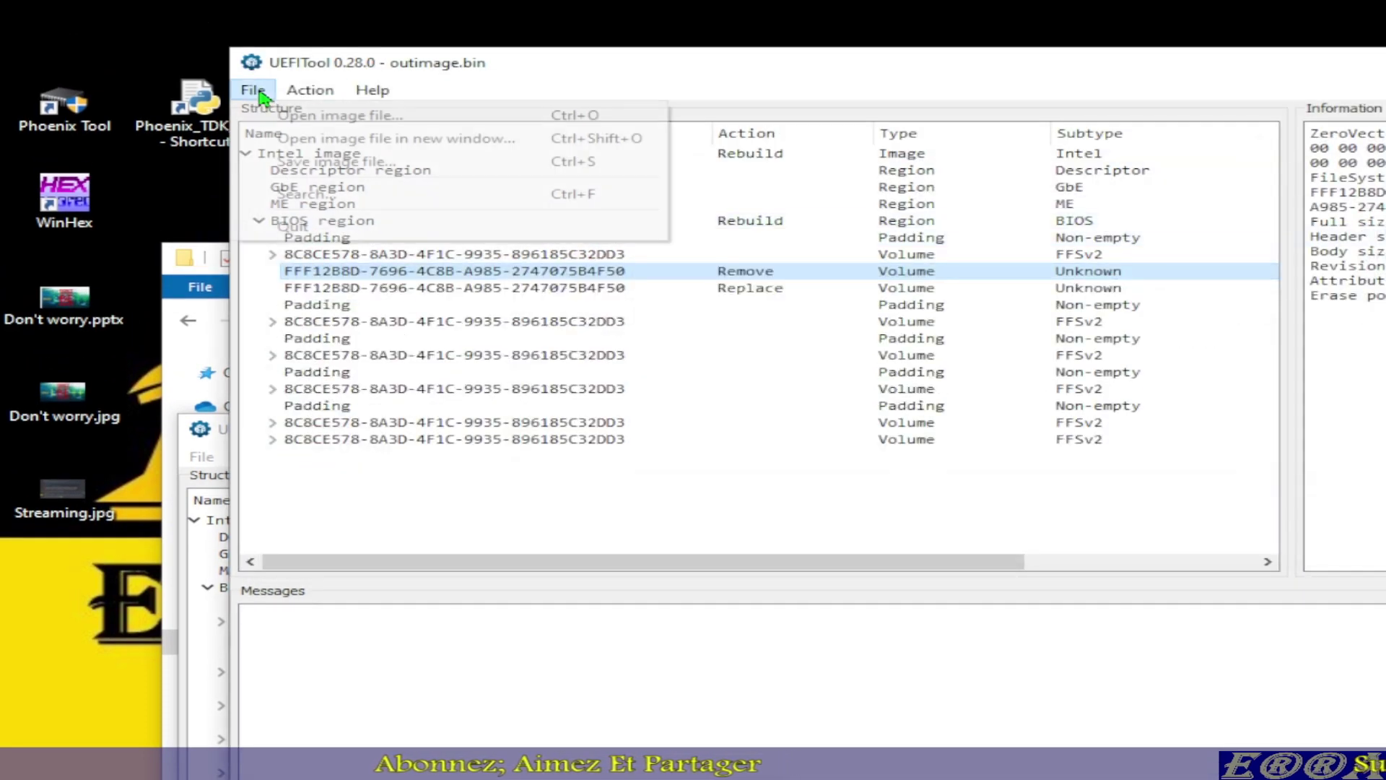
# - Save the modified image as "outimage & DMI fixed.bin" in the same folder and open the saved file
pyautogui.click(333, 163)
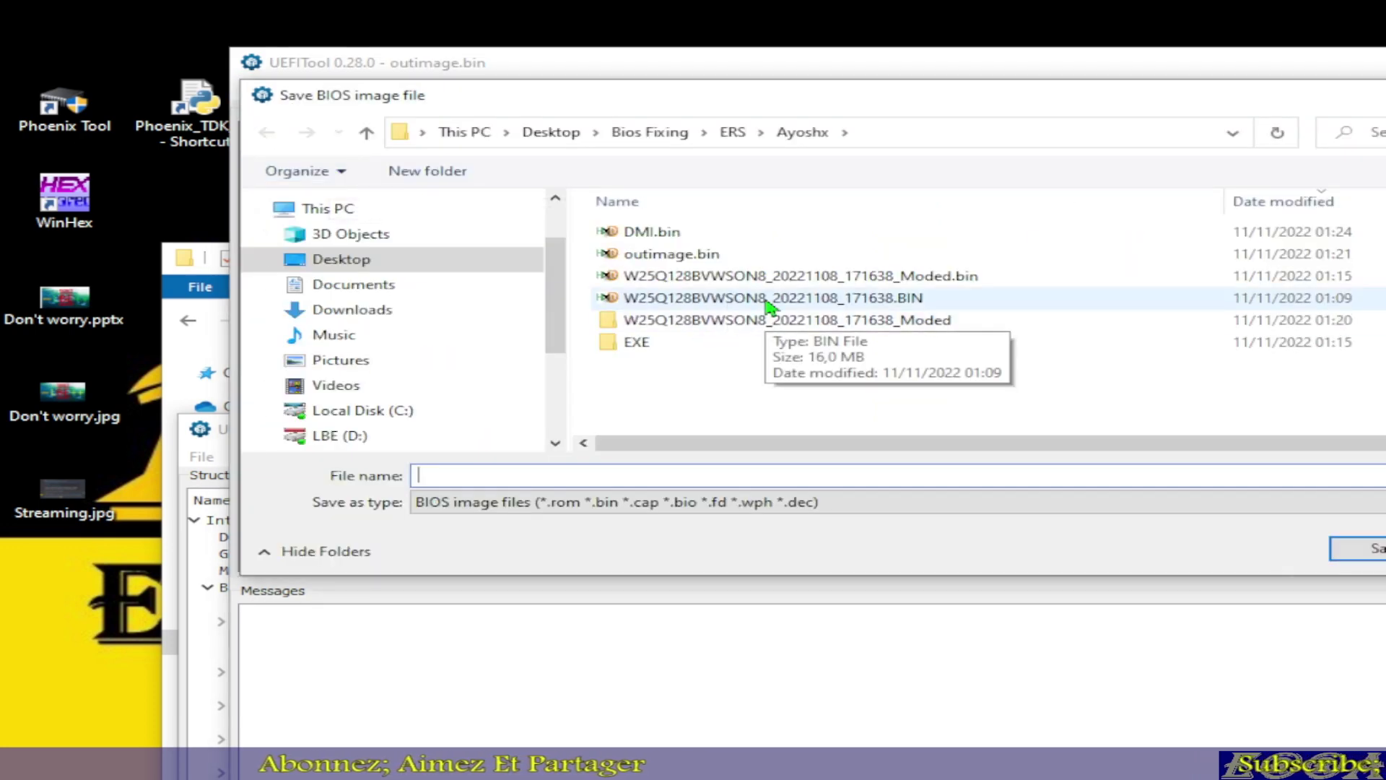
pyautogui.click(658, 254)
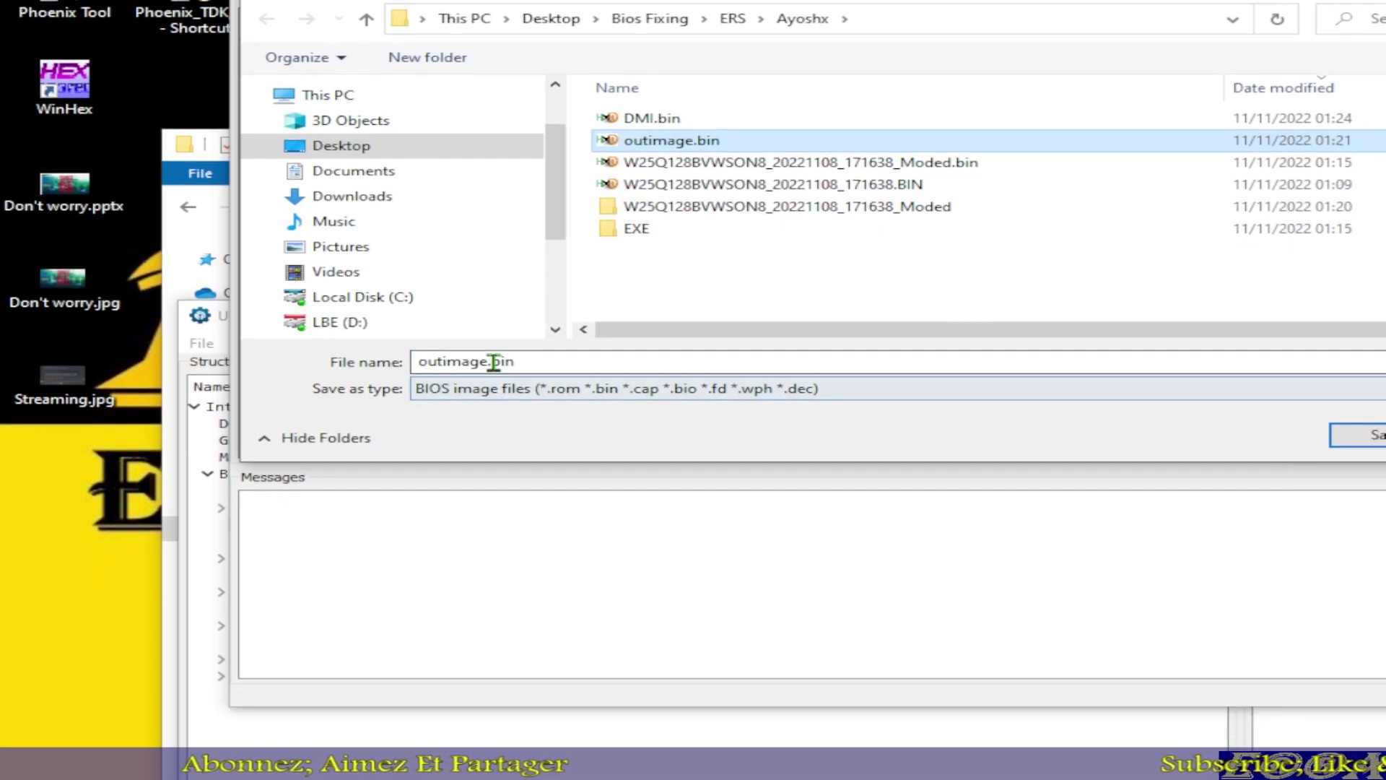
pyautogui.doubleClick(491, 365)
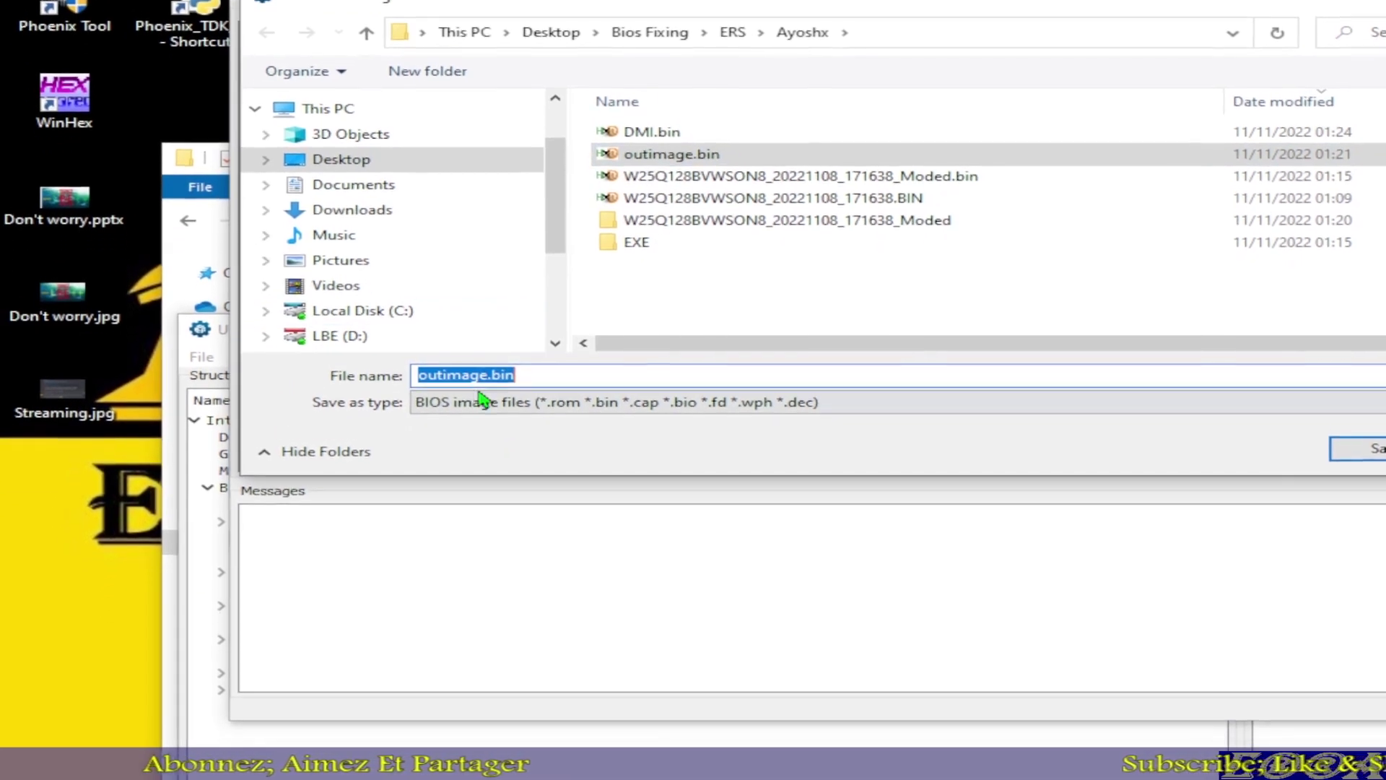
pyautogui.click(488, 365)
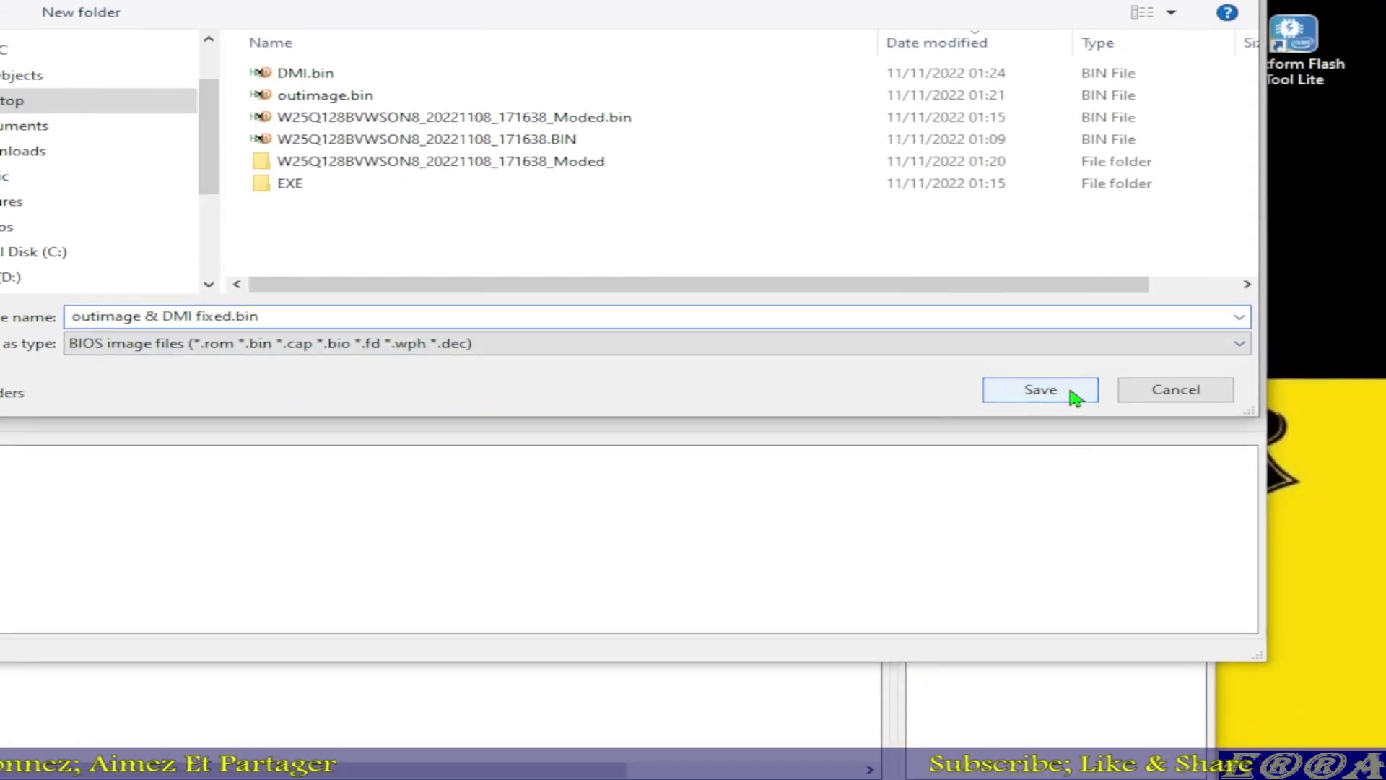
pyautogui.click(1368, 550)
pyautogui.click(556, 324)
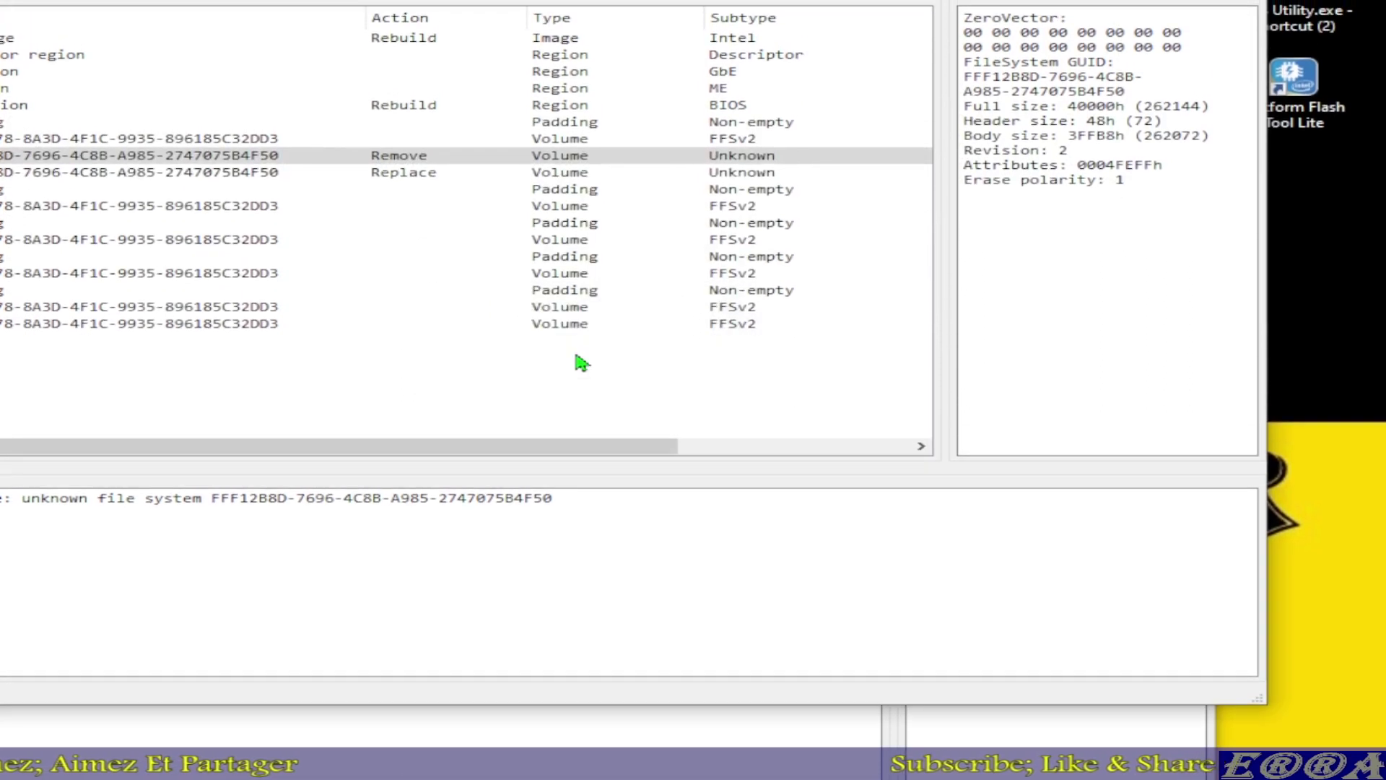
# - Search the reopened fixed image for the copied hex pattern, jump to the matching volume and close both UEFITool windows
pyautogui.click(459, 555)
pyautogui.rightClick(459, 551)
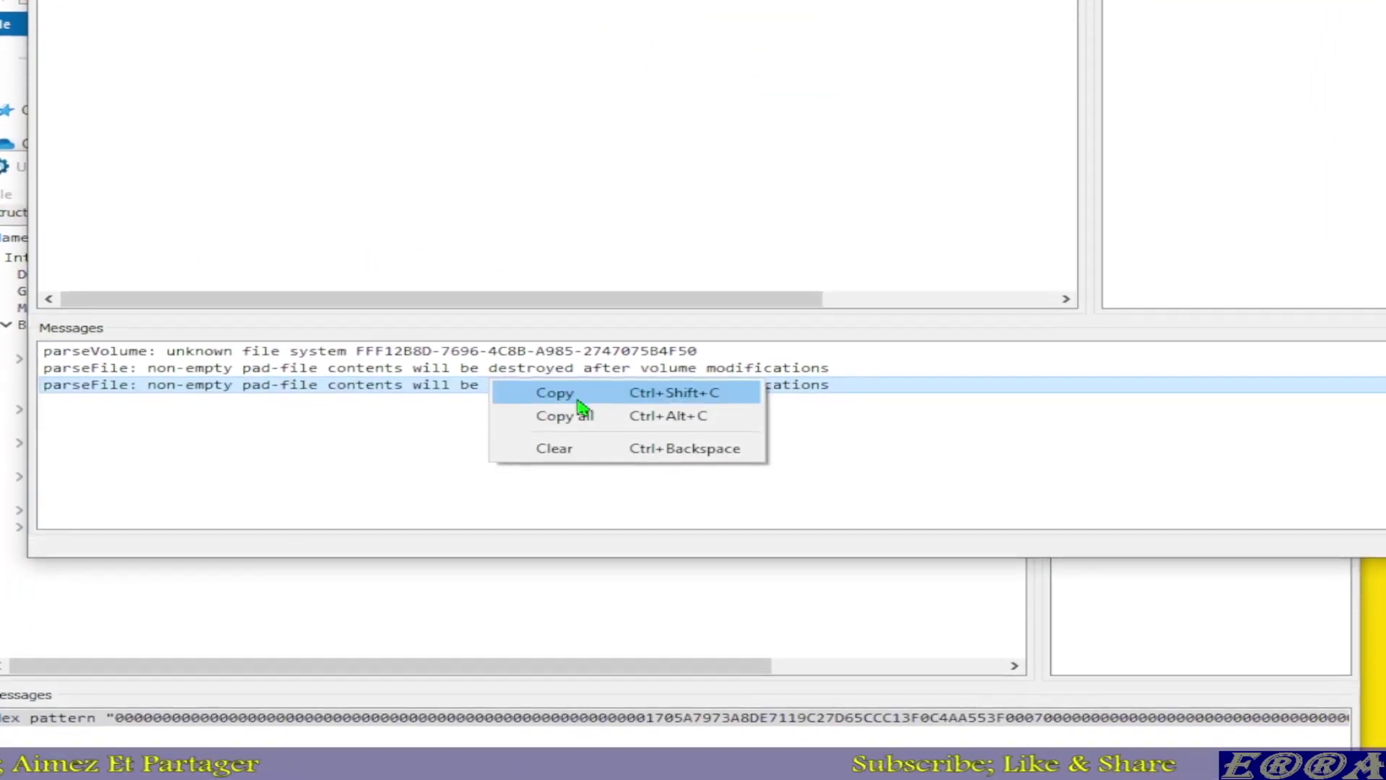
pyautogui.click(523, 613)
pyautogui.hotkey('ctrl', 'f')
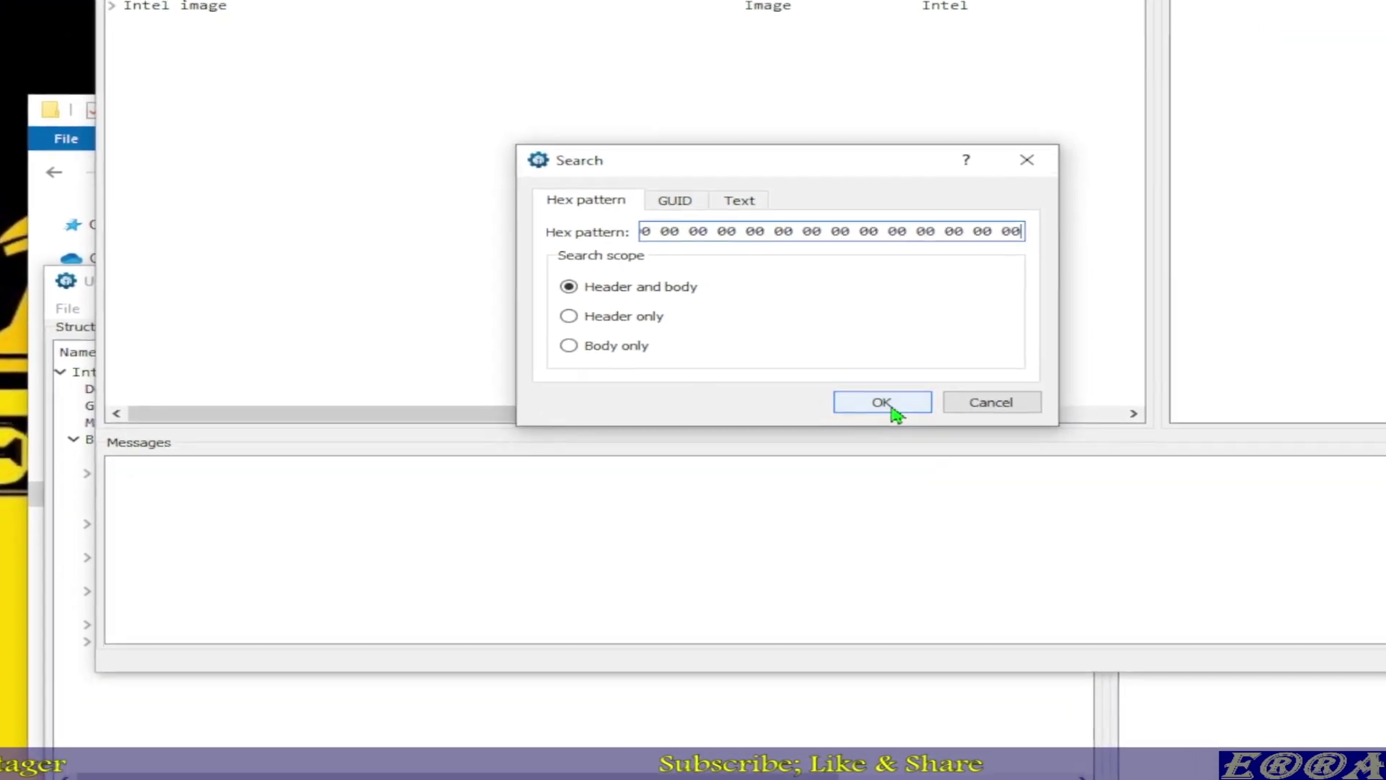
pyautogui.click(1016, 550)
pyautogui.doubleClick(606, 423)
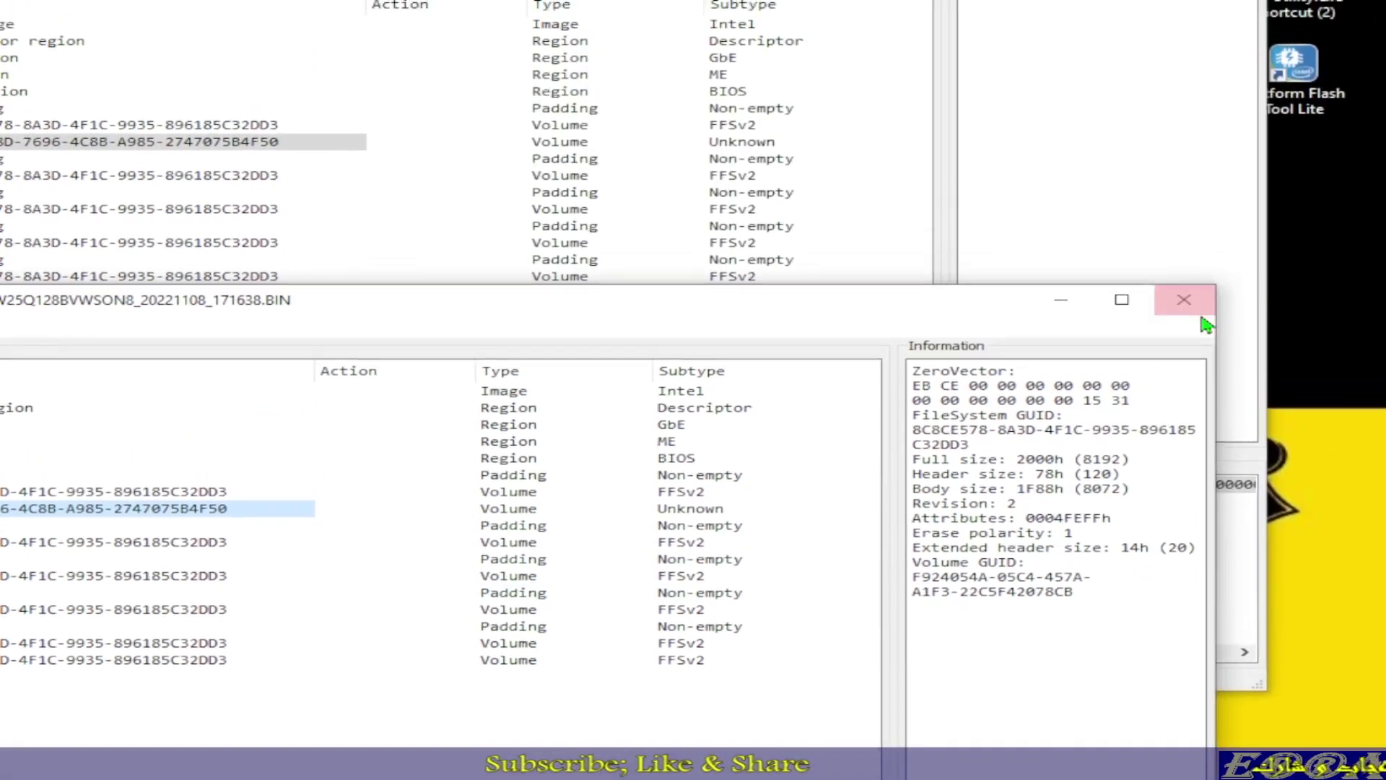
pyautogui.click(1201, 301)
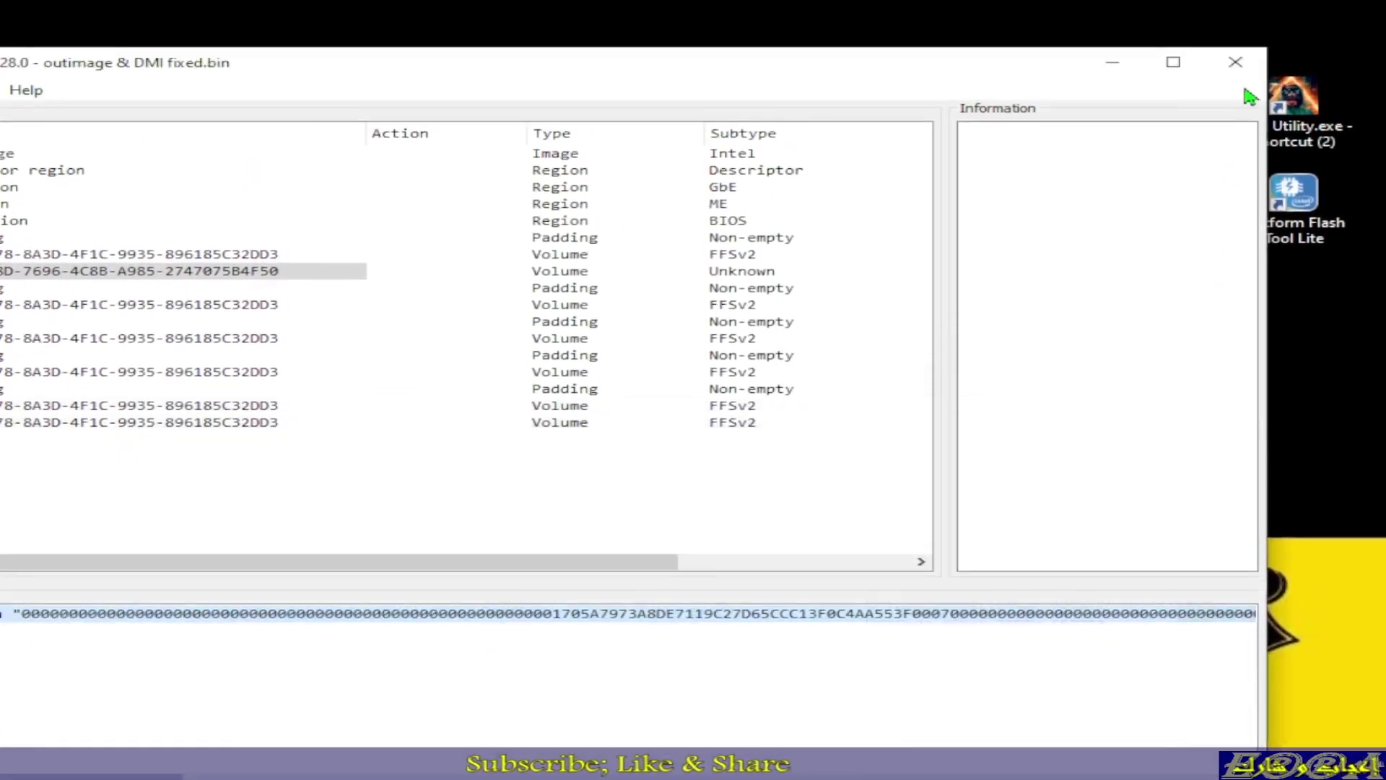
pyautogui.click(1247, 78)
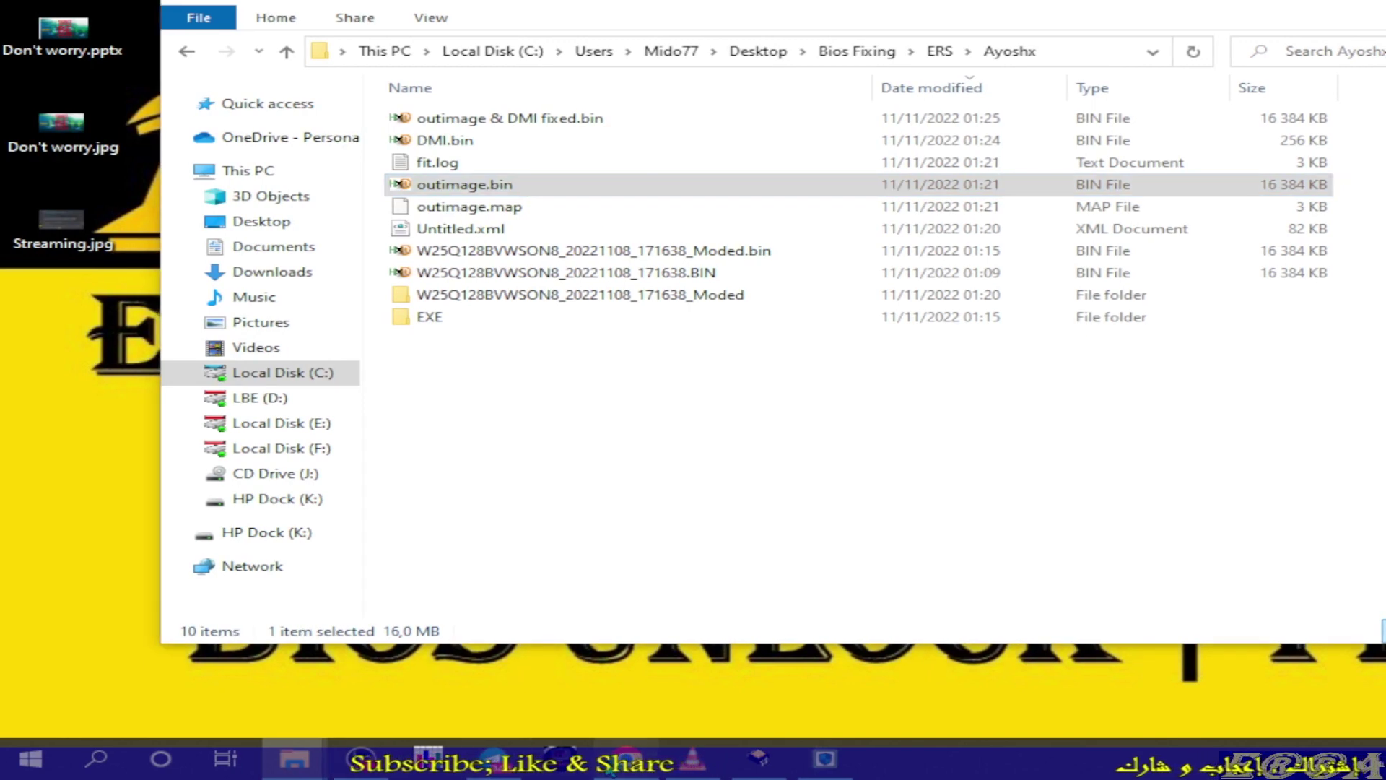
# - Switch to the bios-me-repair-clean Discord channel in the browser, find the reply with the two repaired files and jump to the request it answers
pyautogui.click(627, 758)
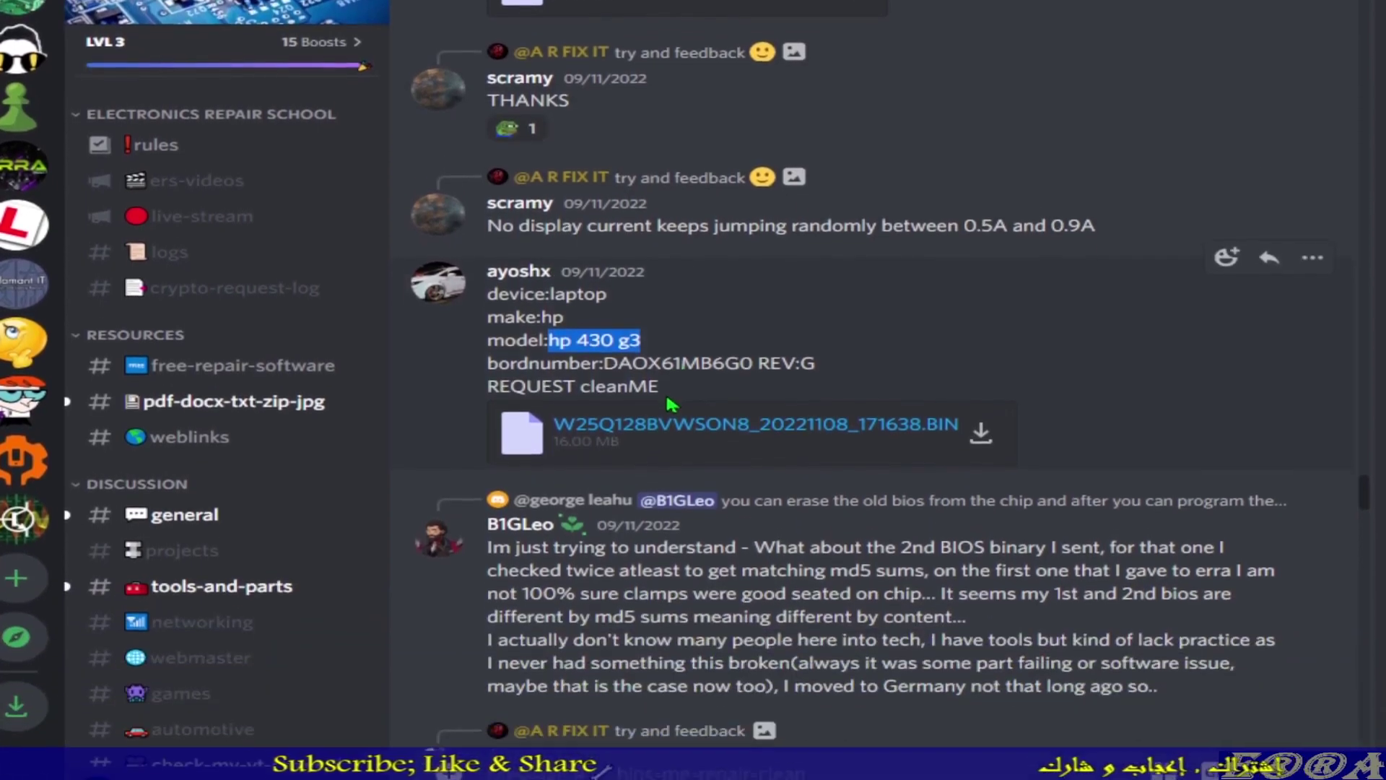
pyautogui.scroll(-6, 668, 399)
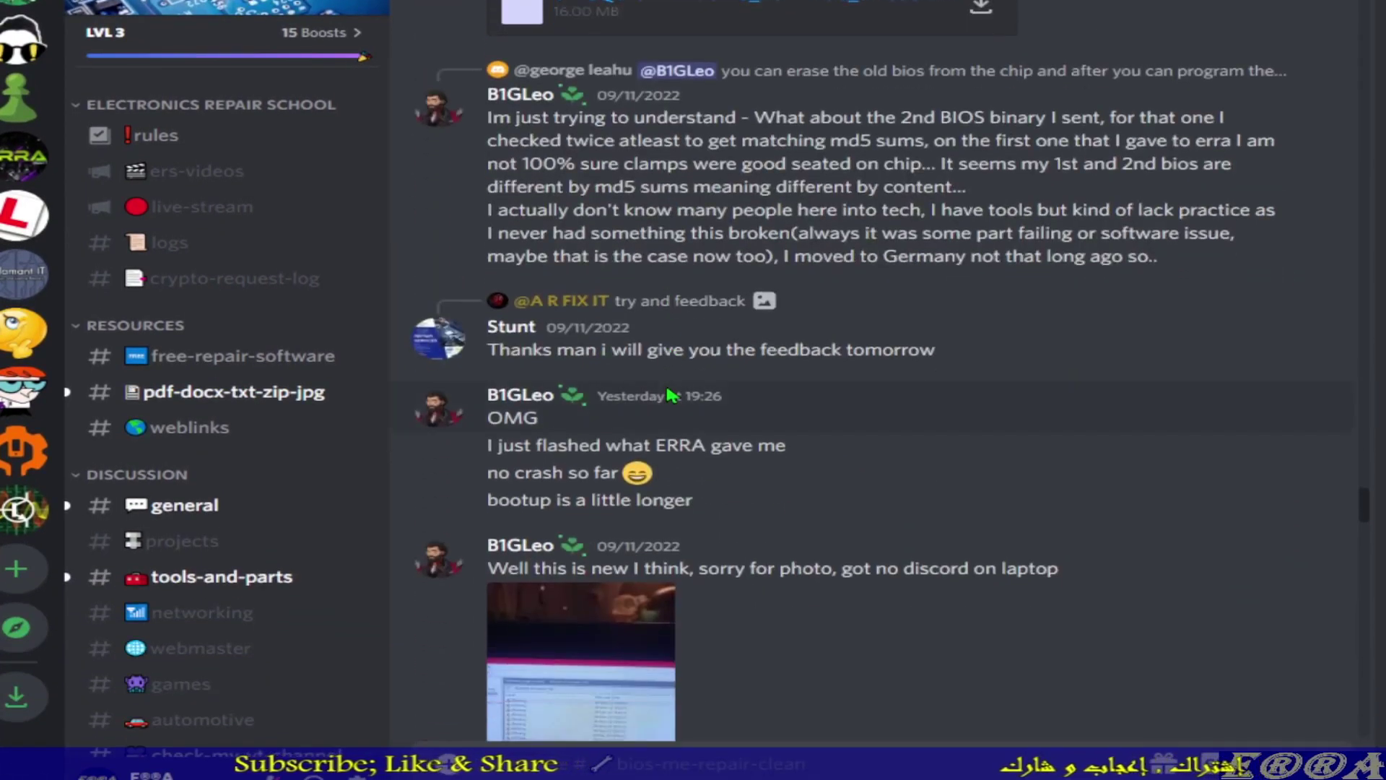
pyautogui.scroll(-6, 670, 396)
pyautogui.scroll(-18, 668, 396)
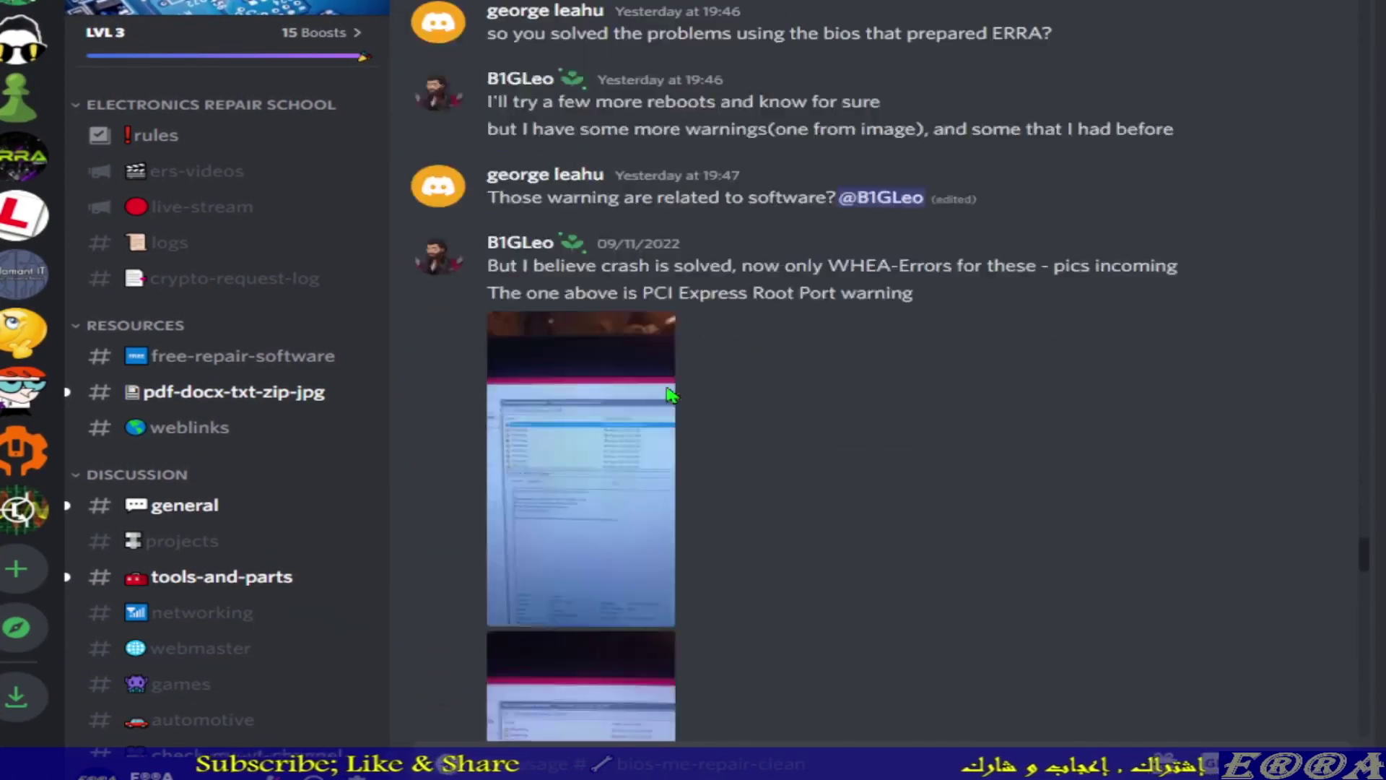
pyautogui.scroll(-12, 668, 393)
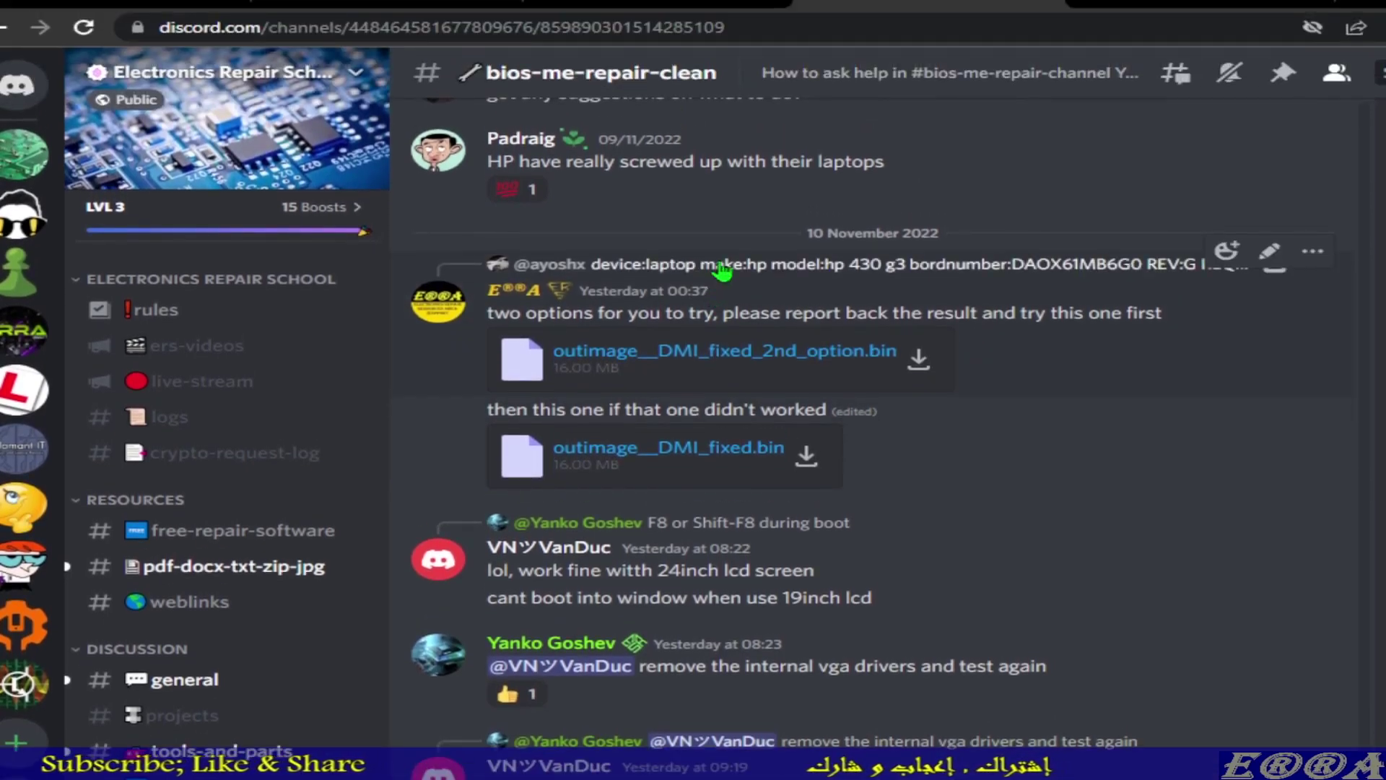
pyautogui.click(722, 271)
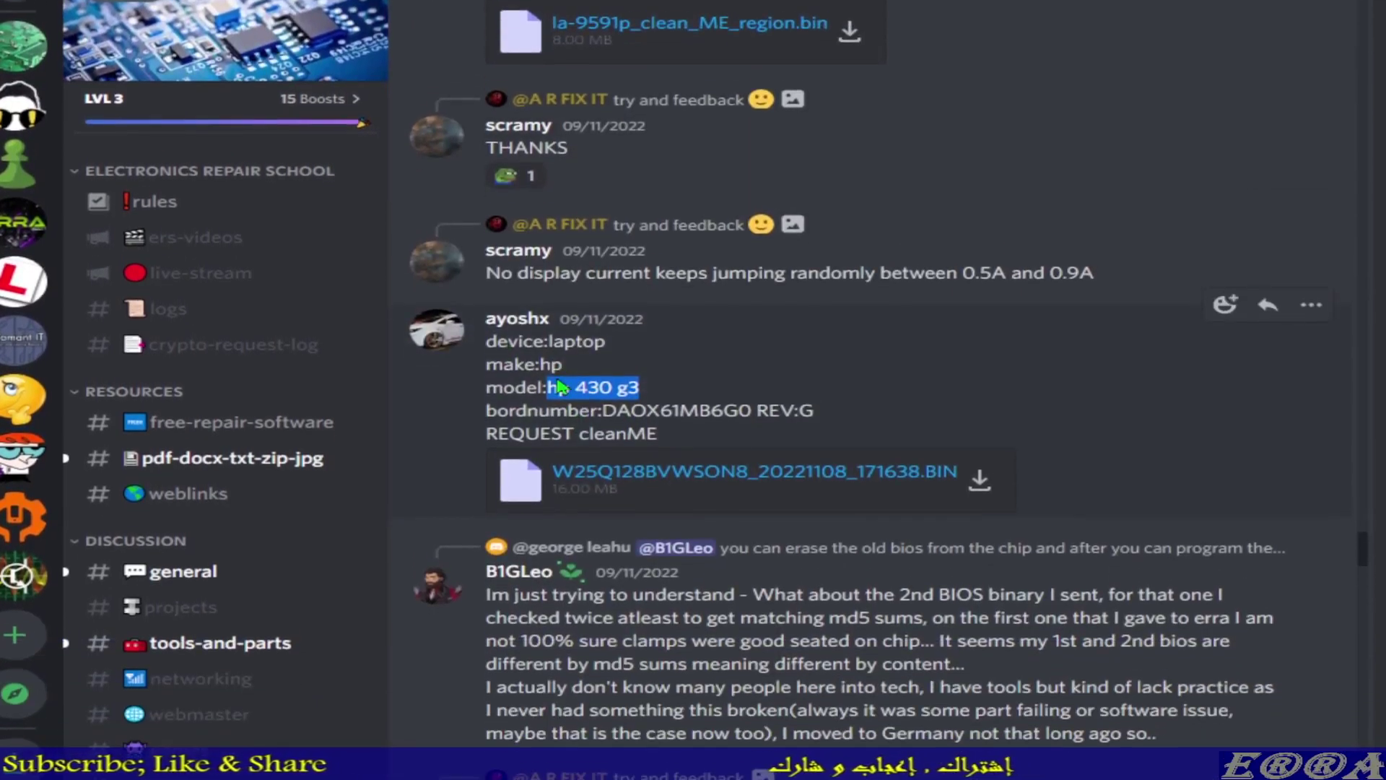
# - Read the thread from the HP 430 G3 request to the two repaired BIOS files and highlight the message offering them
pyautogui.scroll(-10, 805, 393)
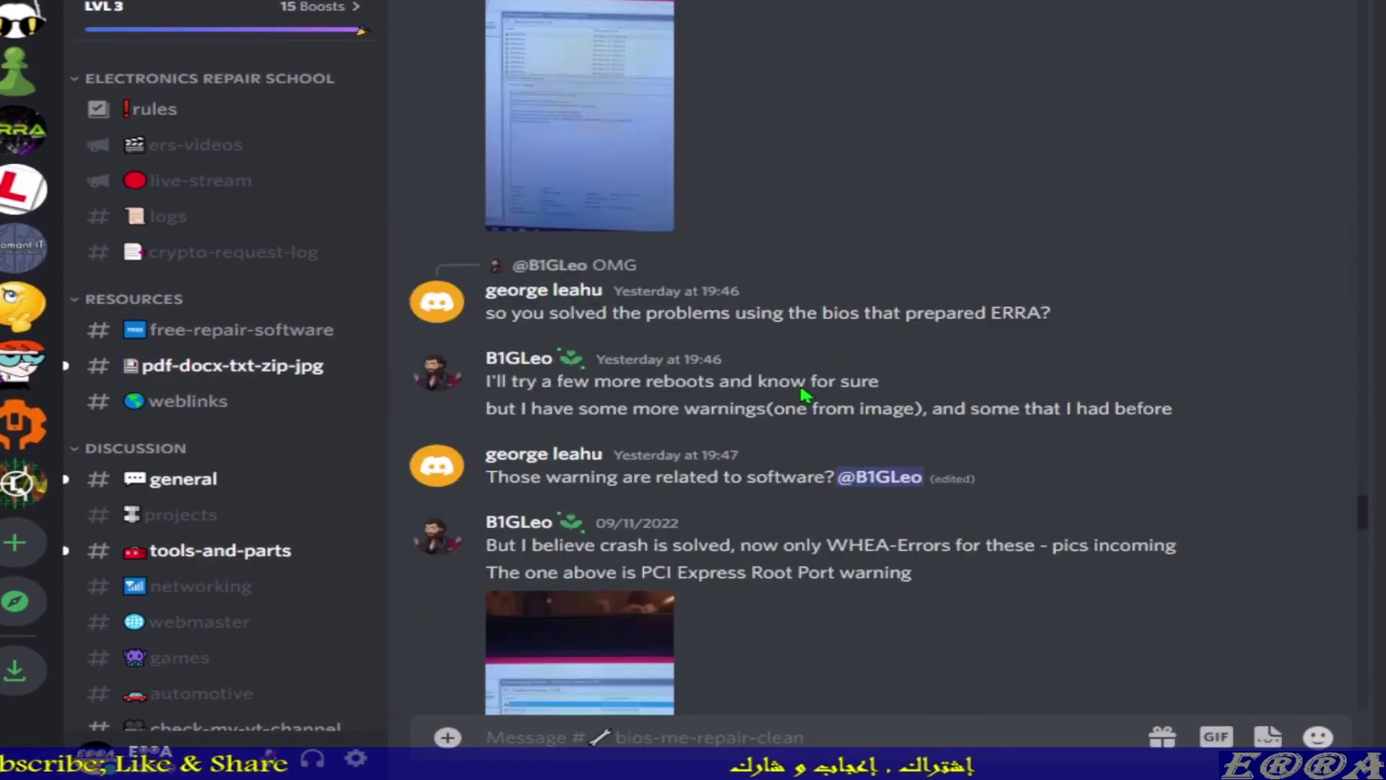
pyautogui.scroll(-15, 805, 393)
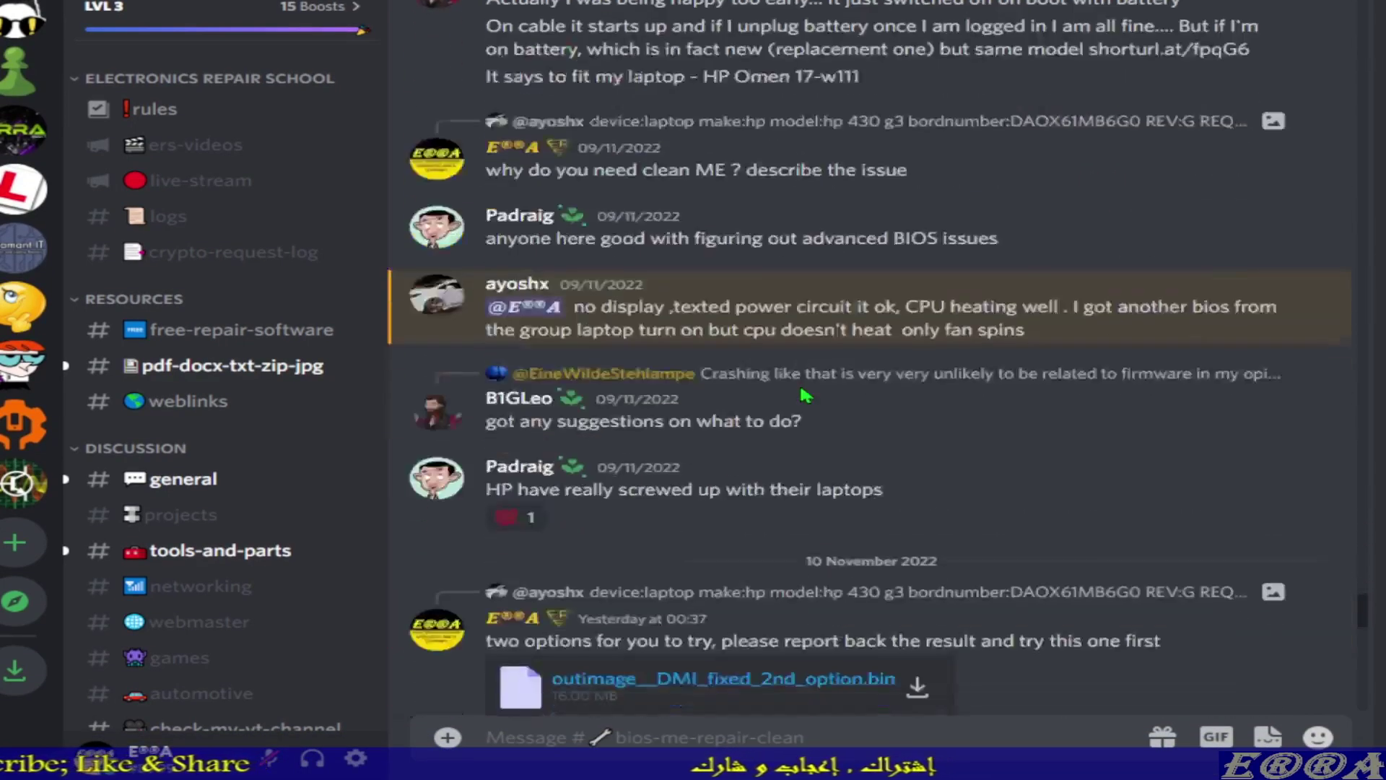
pyautogui.scroll(-5, 805, 393)
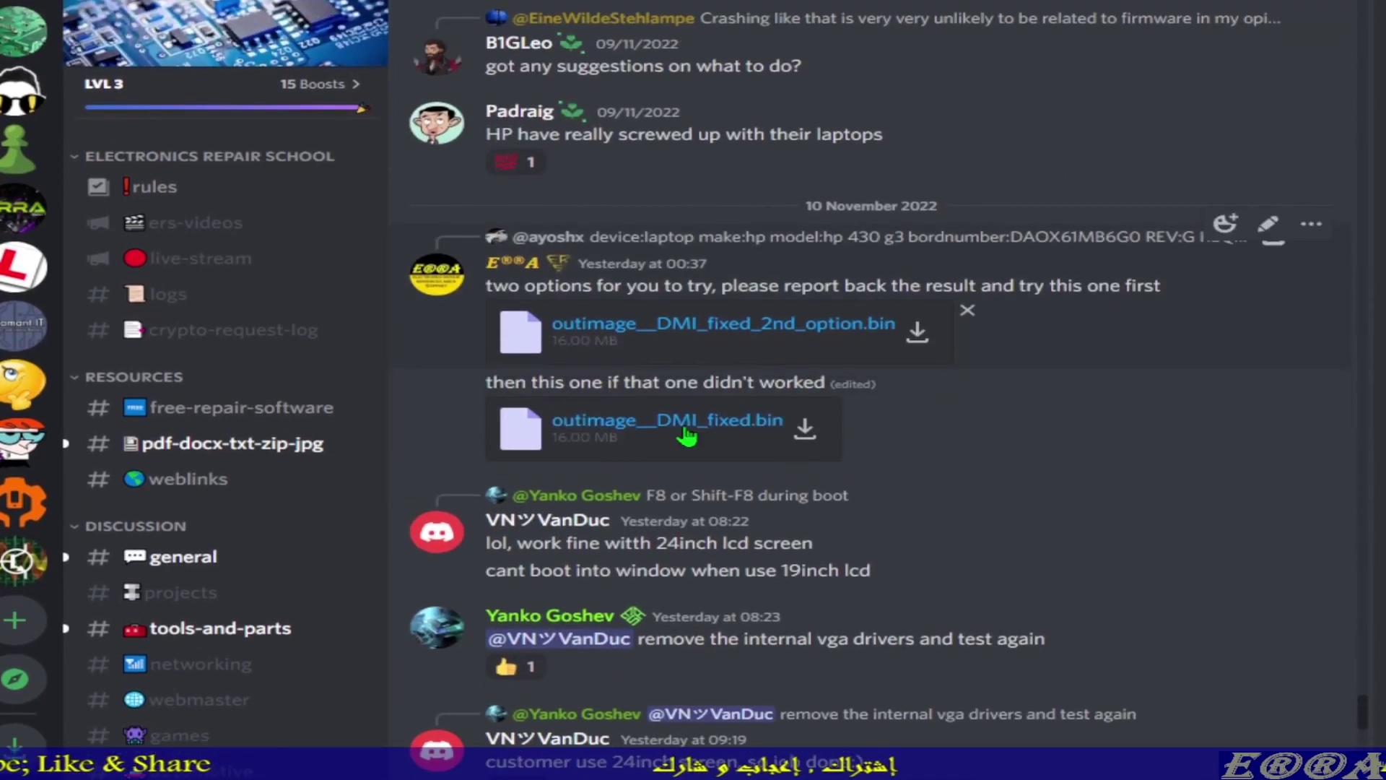
pyautogui.scroll(-5, 657, 427)
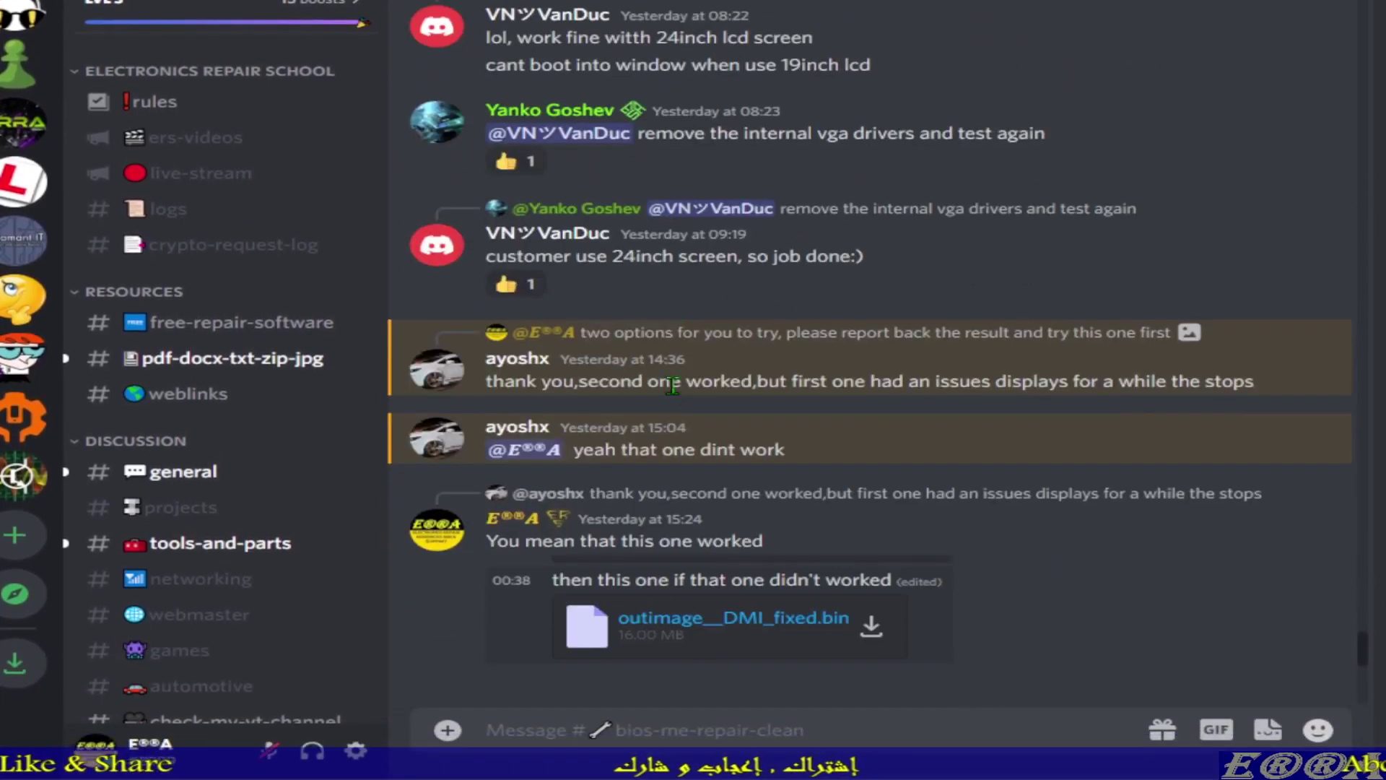
pyautogui.scroll(5, 547, 286)
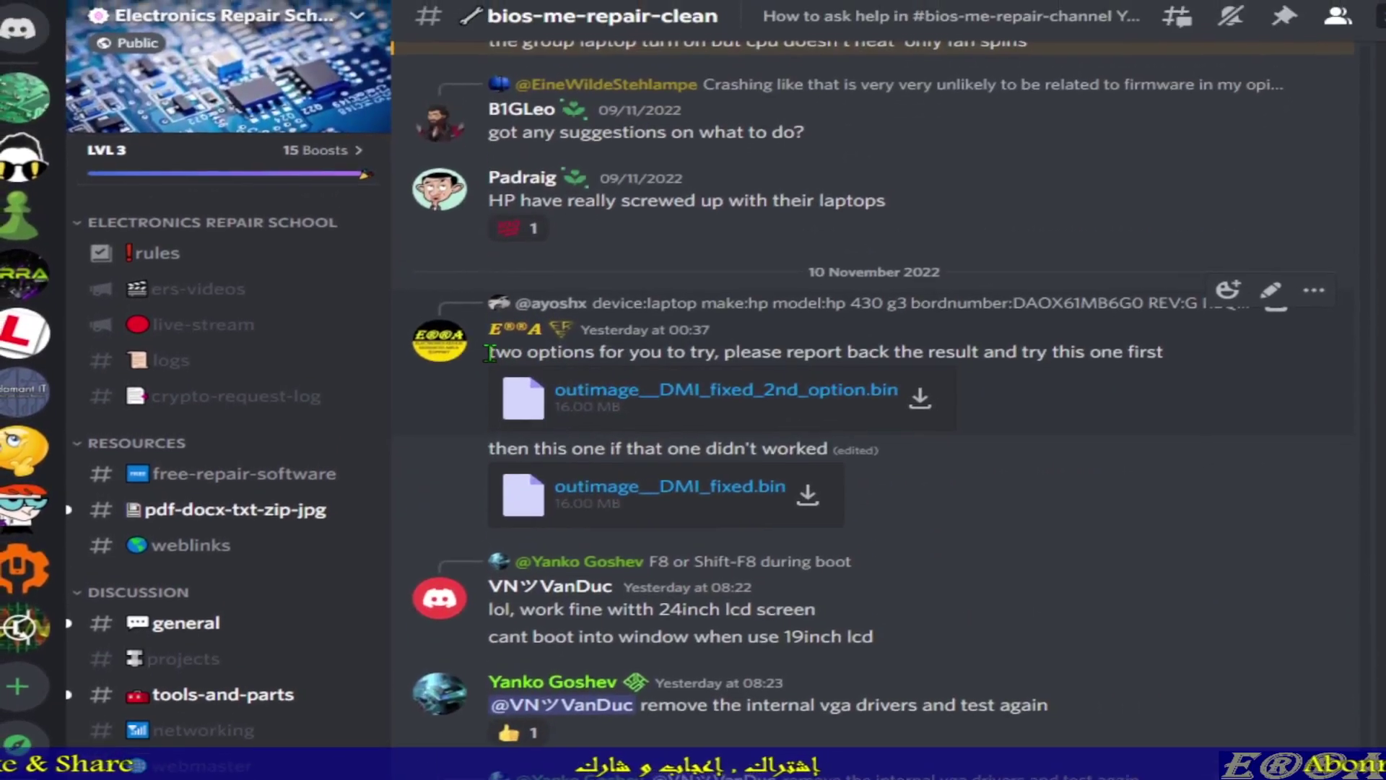
pyautogui.moveTo(829, 357); pyautogui.dragTo(1096, 359)
pyautogui.moveTo(908, 359); pyautogui.dragTo(953, 360)
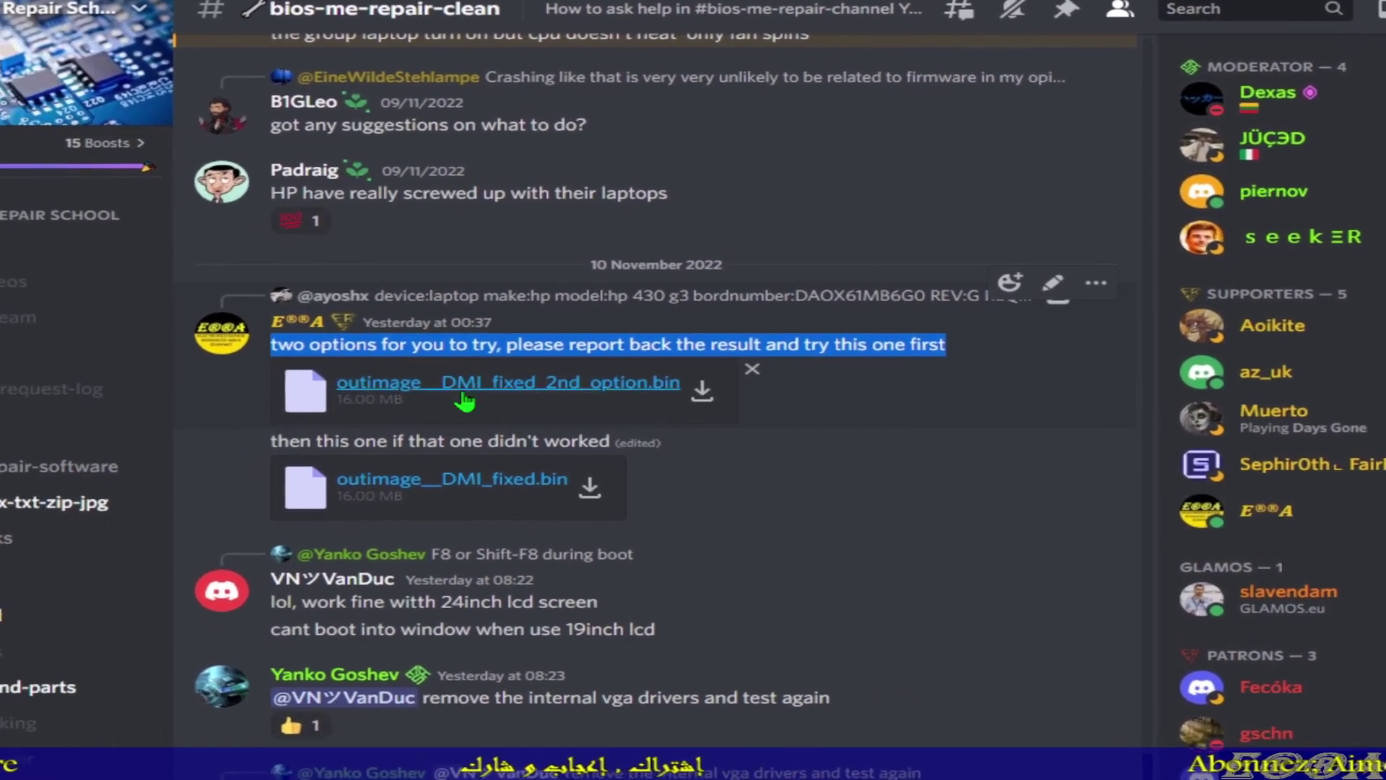
# - Read the requester's feedback on the two repaired files and highlight the reply comparing how they performed
pyautogui.scroll(-10, 398, 379)
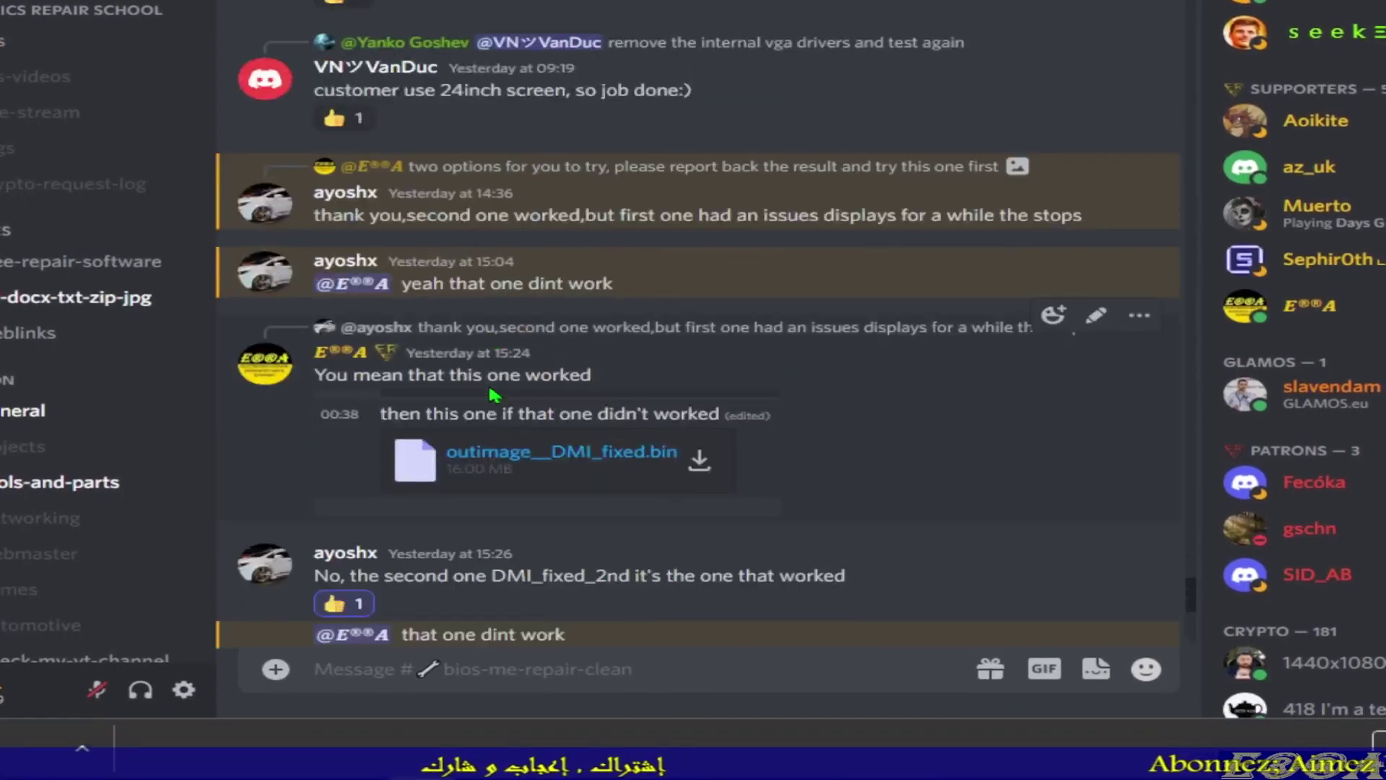
pyautogui.scroll(-5, 494, 395)
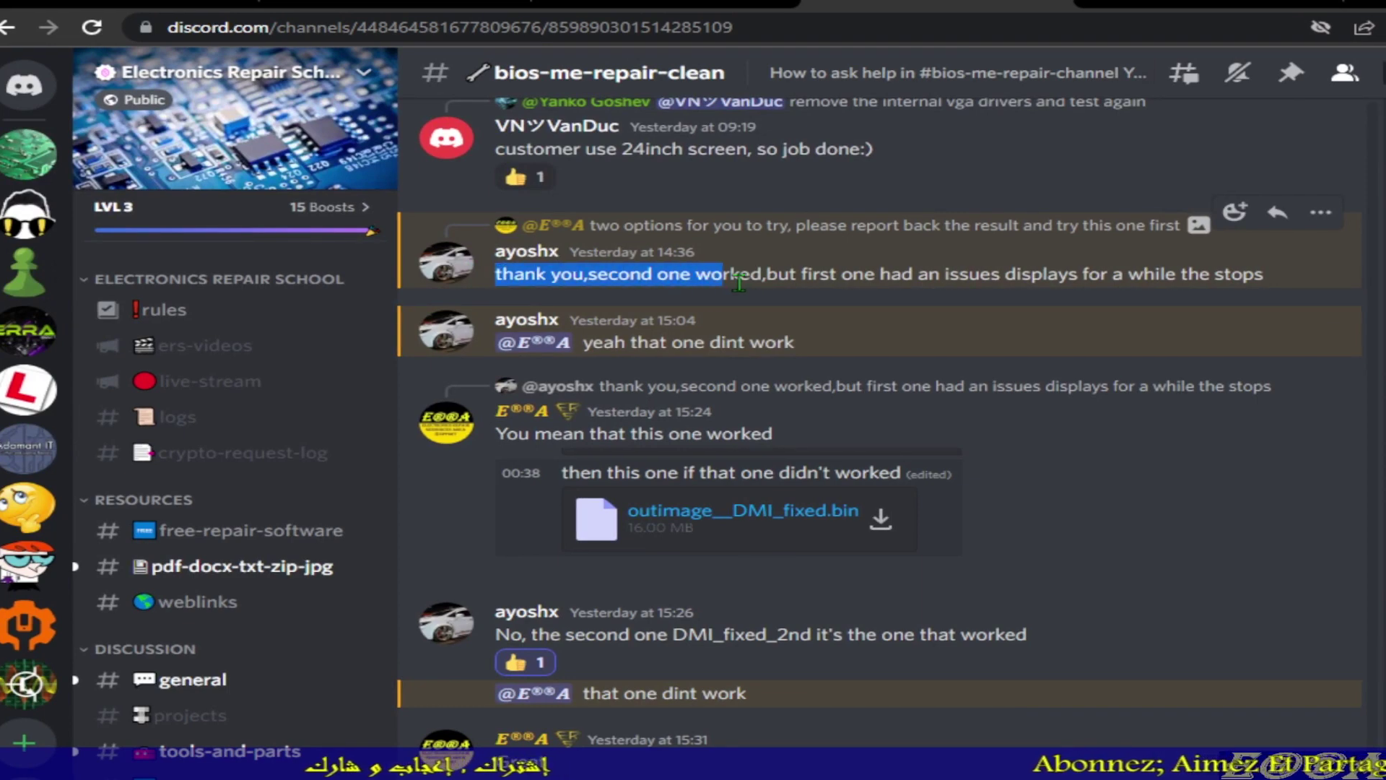
pyautogui.moveTo(801, 281); pyautogui.dragTo(1100, 282)
pyautogui.moveTo(893, 280); pyautogui.dragTo(1029, 296)
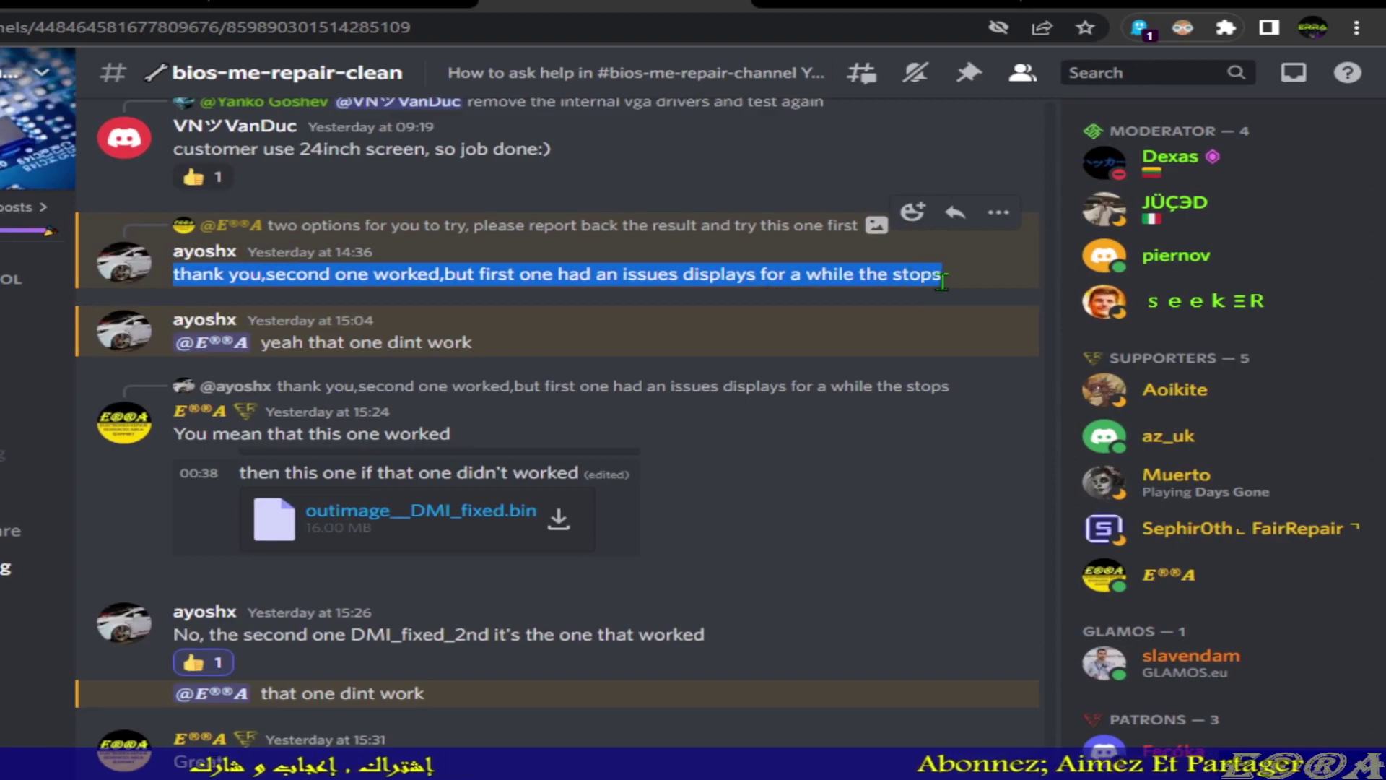
# - Compare the requester's feedback with the message listing outimage__DMI_fixed_2nd_option.bin and outimage__DMI_fixed.bin to match each result to its file
pyautogui.scroll(1, 755, 296)
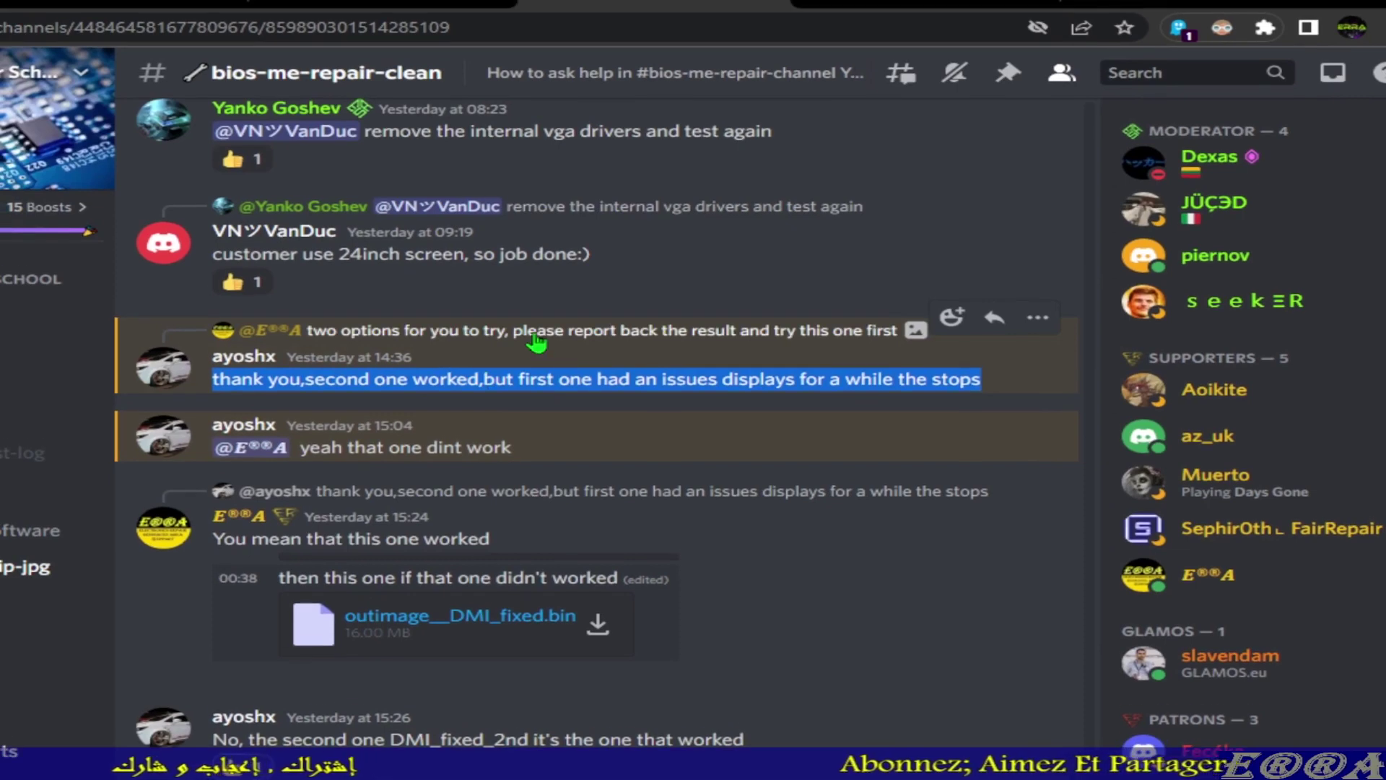
pyautogui.scroll(7, 536, 342)
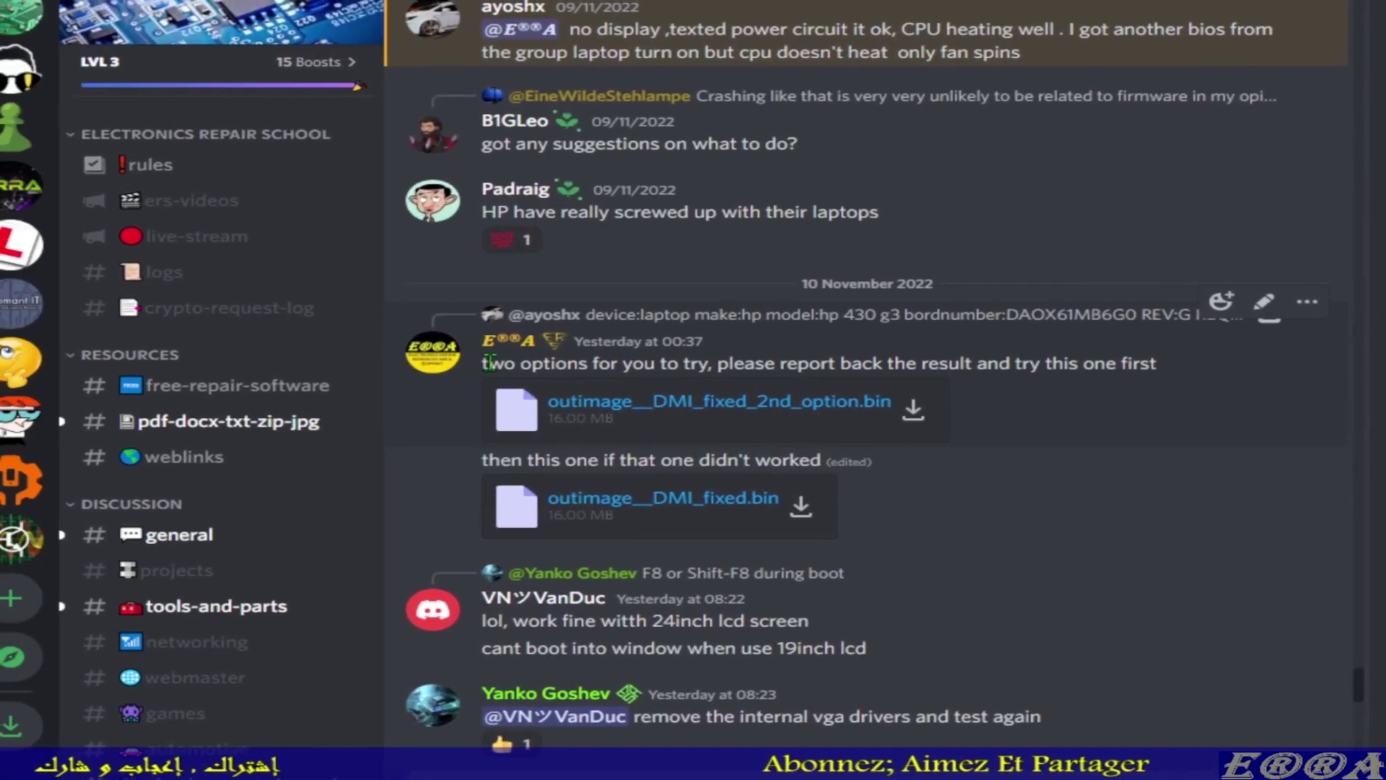
pyautogui.moveTo(490, 363); pyautogui.dragTo(1112, 363)
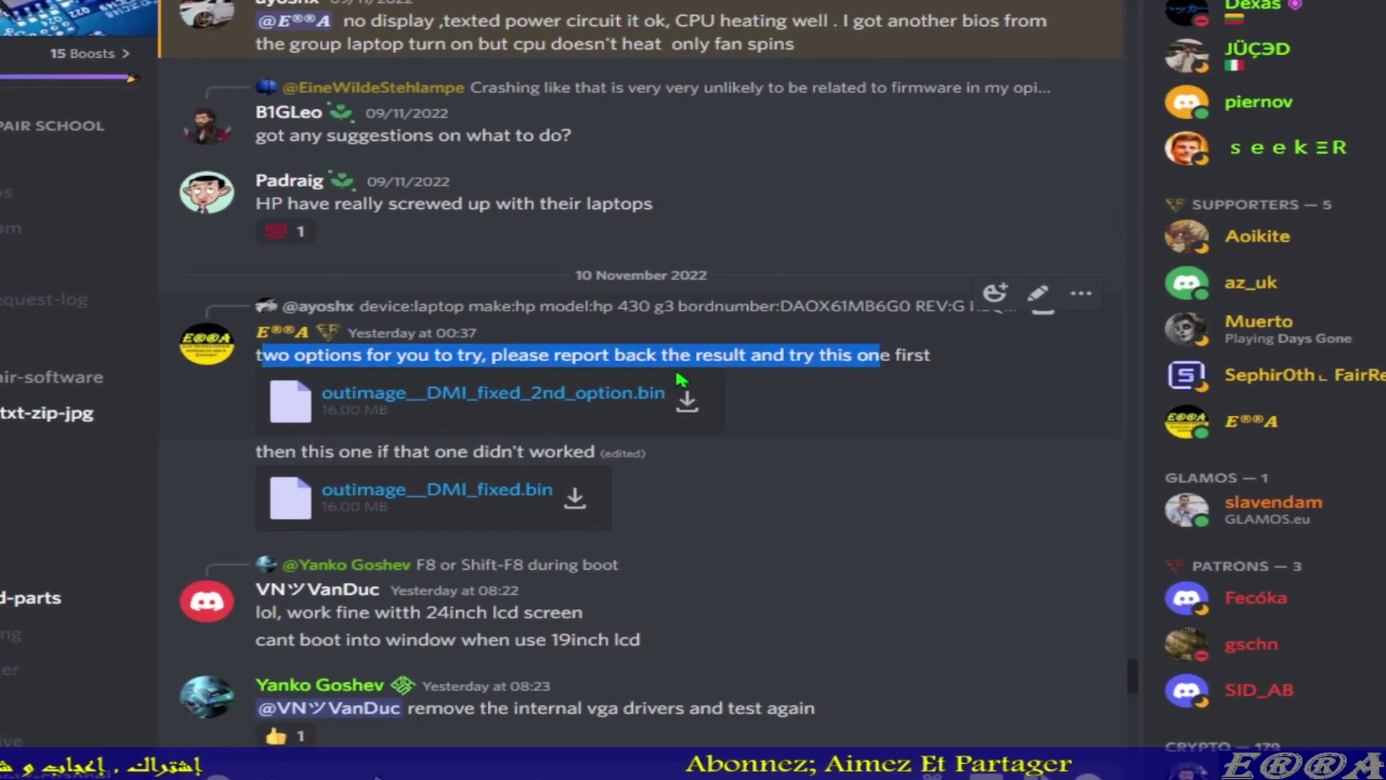
pyautogui.scroll(-10, 425, 455)
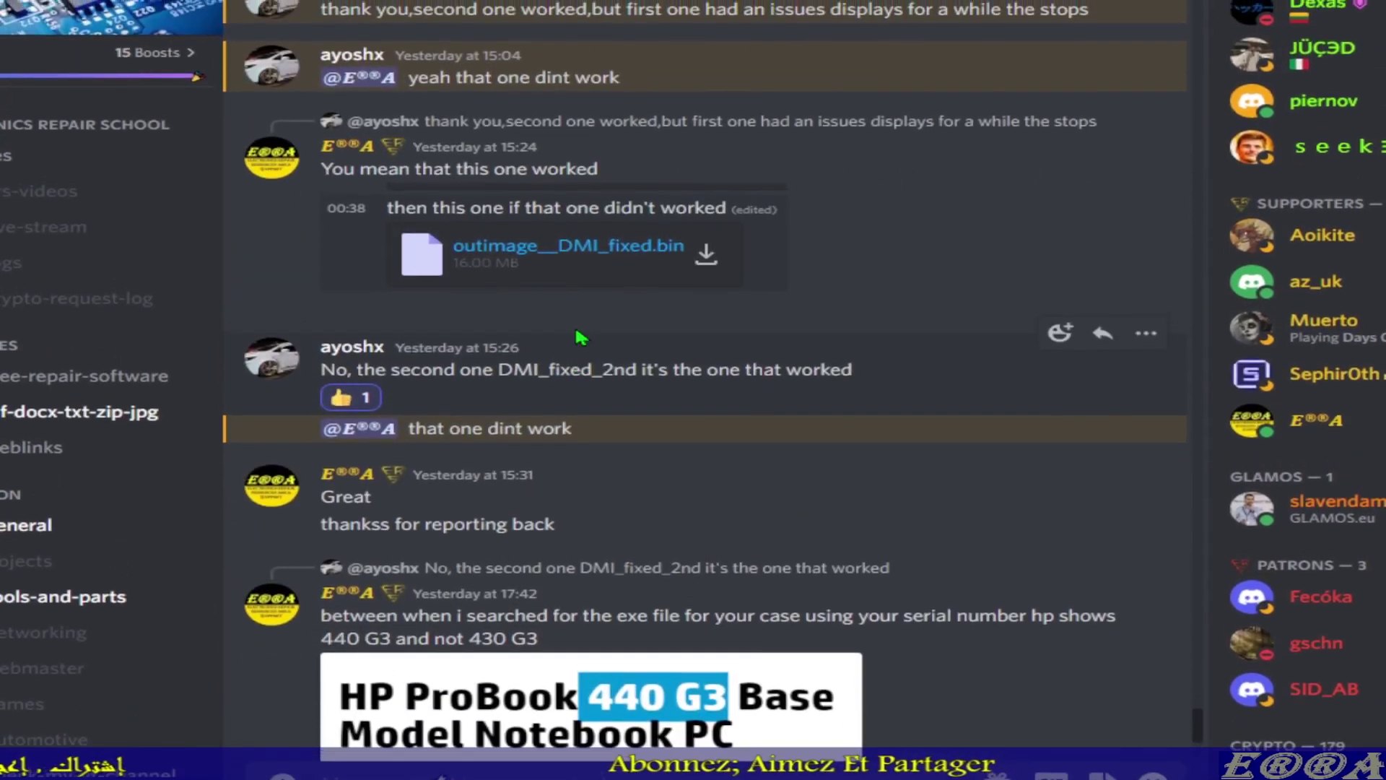
pyautogui.scroll(3, 543, 372)
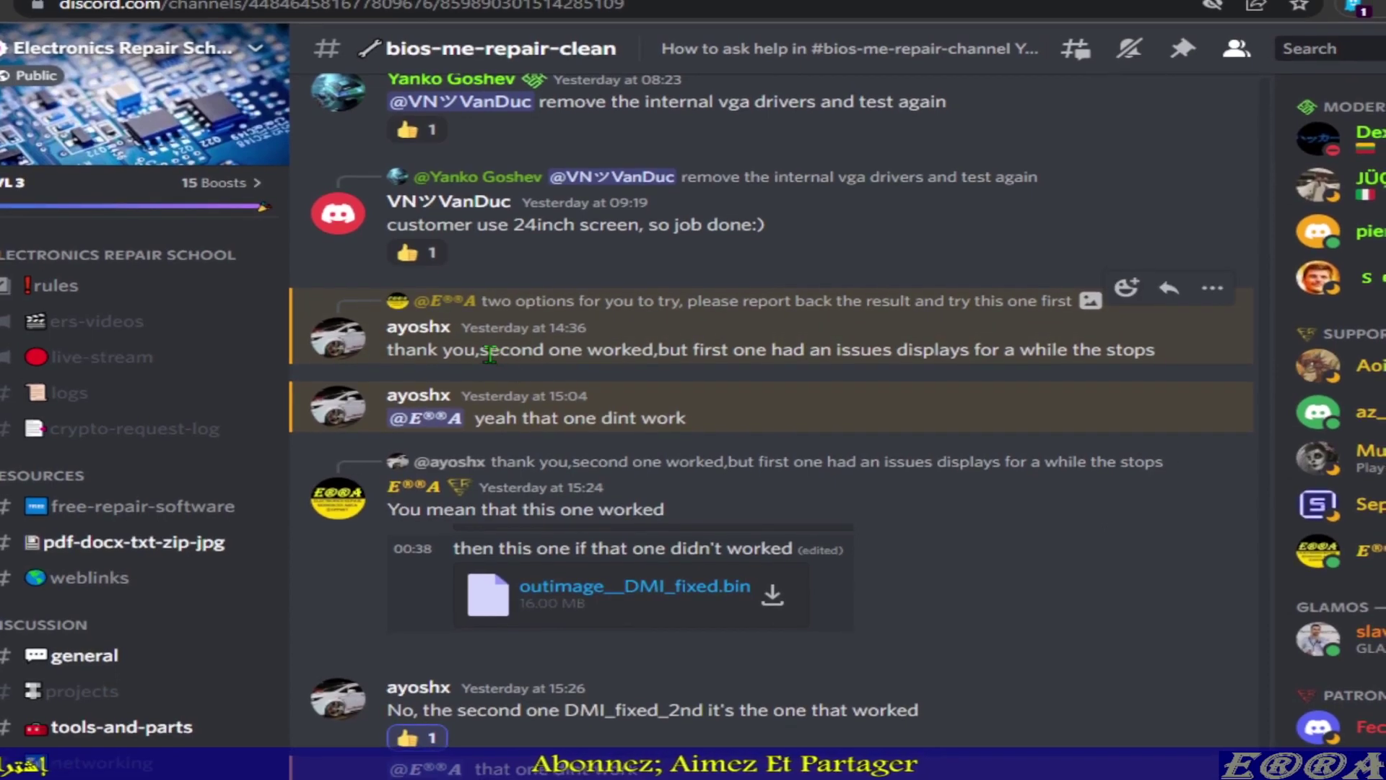
pyautogui.moveTo(483, 354); pyautogui.dragTo(598, 354)
pyautogui.scroll(8, 614, 372)
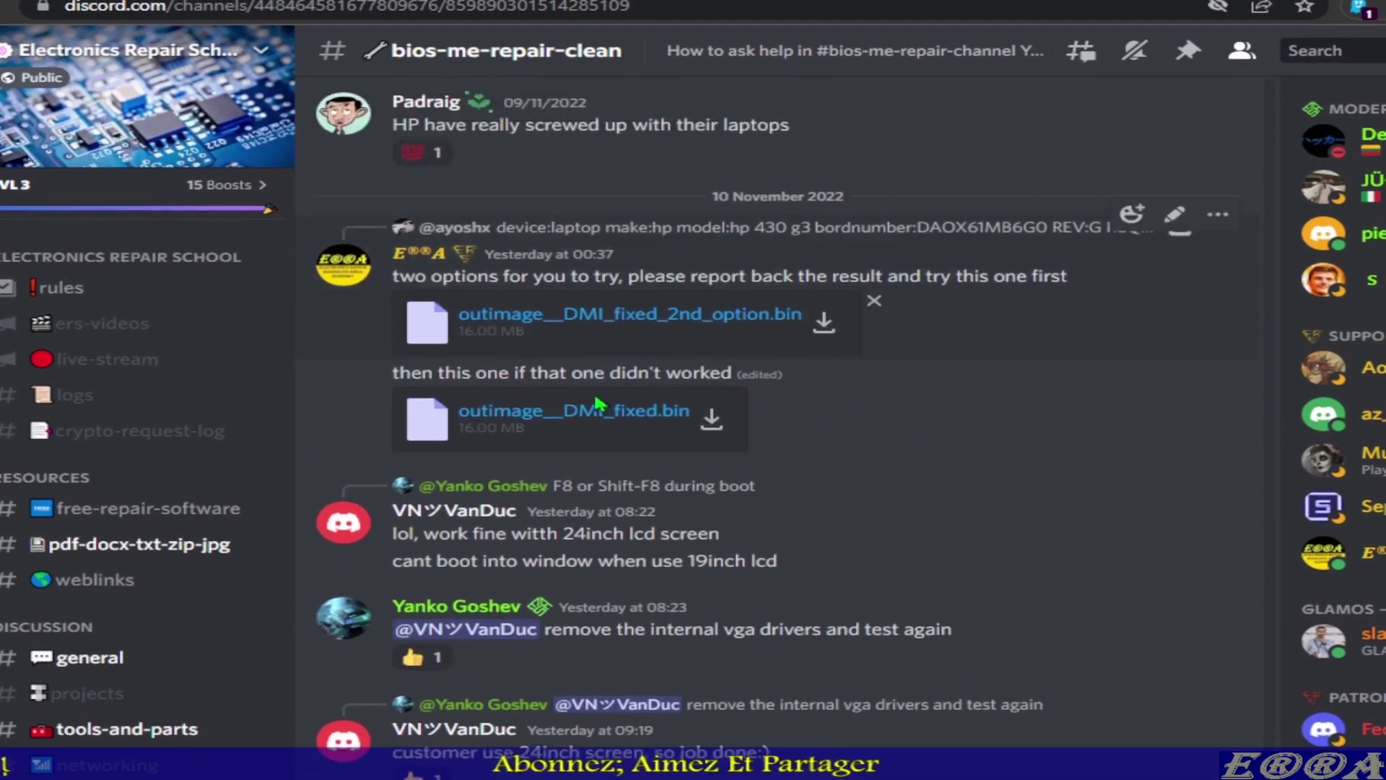